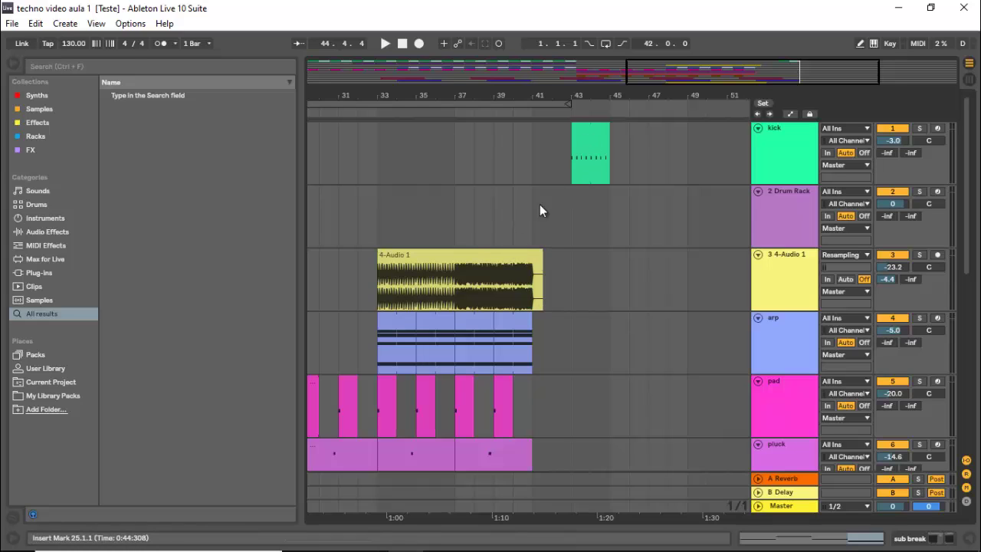
# Step: Play the arrangement from bar 40 and review how the break's tracks end before the kick returns
pyautogui.click(532, 222)
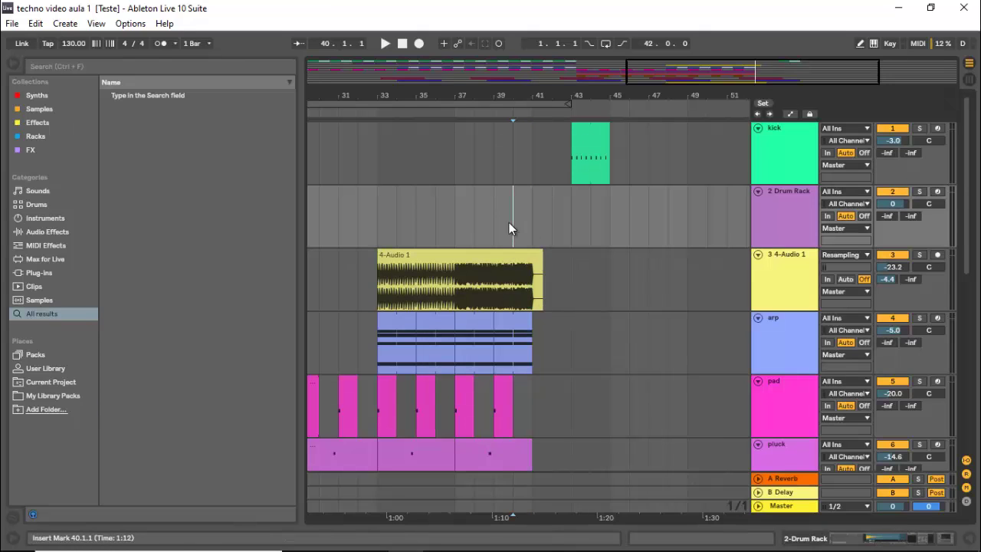
pyautogui.click(509, 222)
pyautogui.press('space')
pyautogui.scroll(-5, 531, 221)
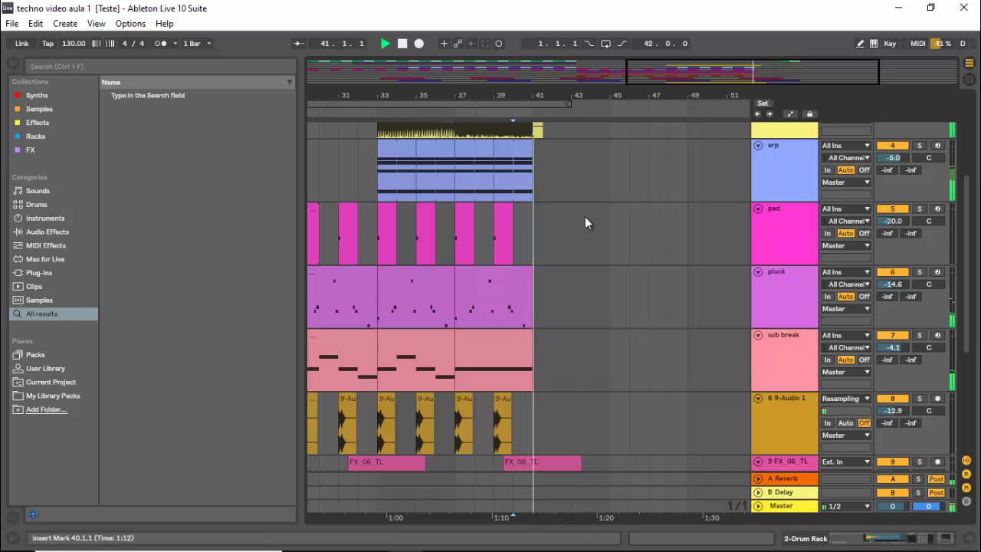
pyautogui.scroll(-5, 588, 217)
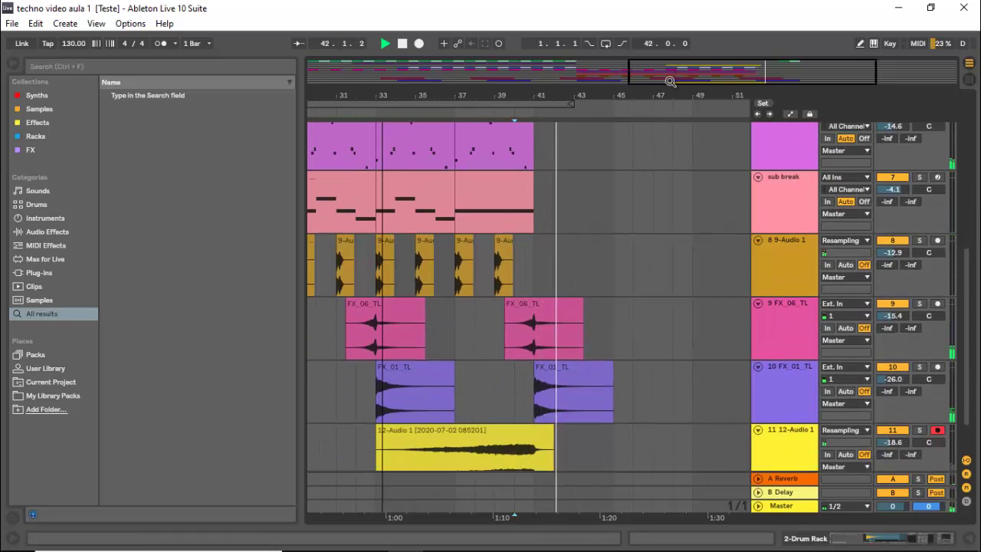
pyautogui.moveTo(670, 77)
pyautogui.mouseDown()
pyautogui.moveTo(695, 68)
pyautogui.moveTo(670, 71)
pyautogui.mouseUp()
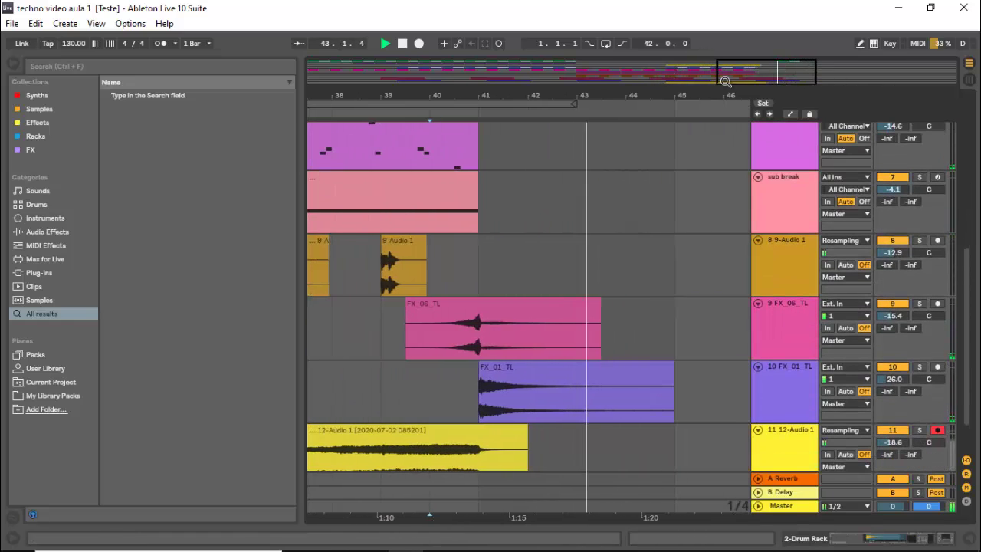
# Step: Copy the 9-Audio 1 clip at bar 39 to position 42.4.1 on the same track and play the passage
pyautogui.click(398, 245)
pyautogui.press('space')
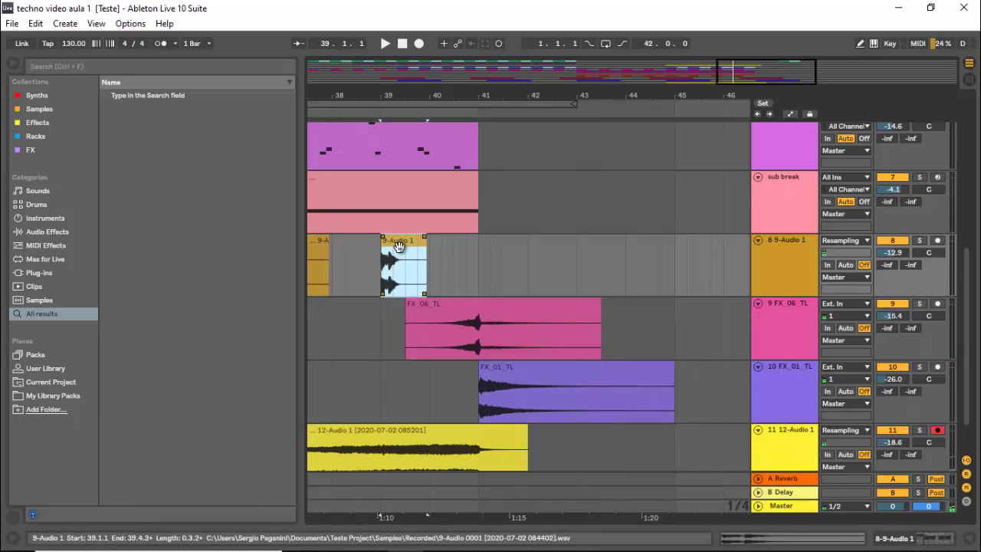
pyautogui.moveTo(398, 245); pyautogui.dragTo(584, 246)
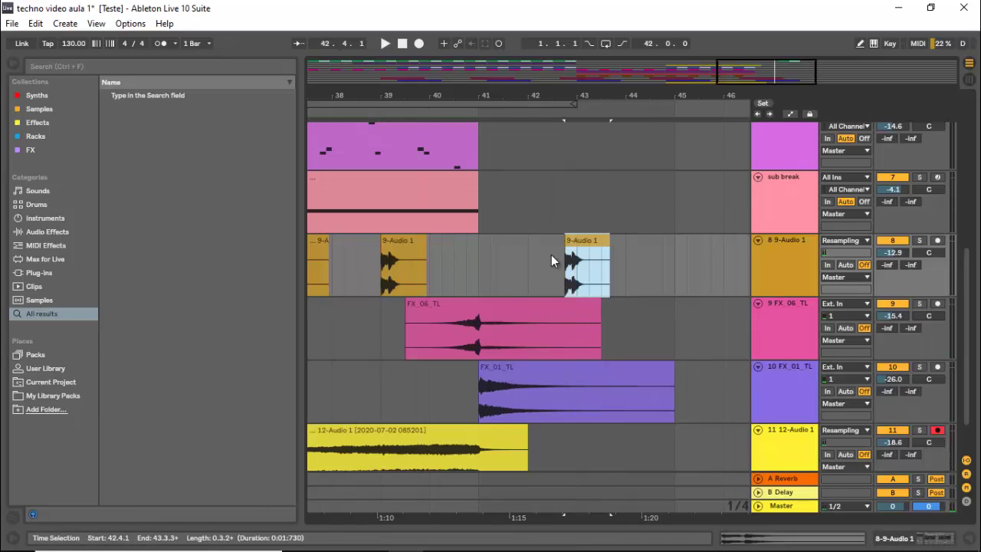
pyautogui.click(551, 261)
pyautogui.press('space')
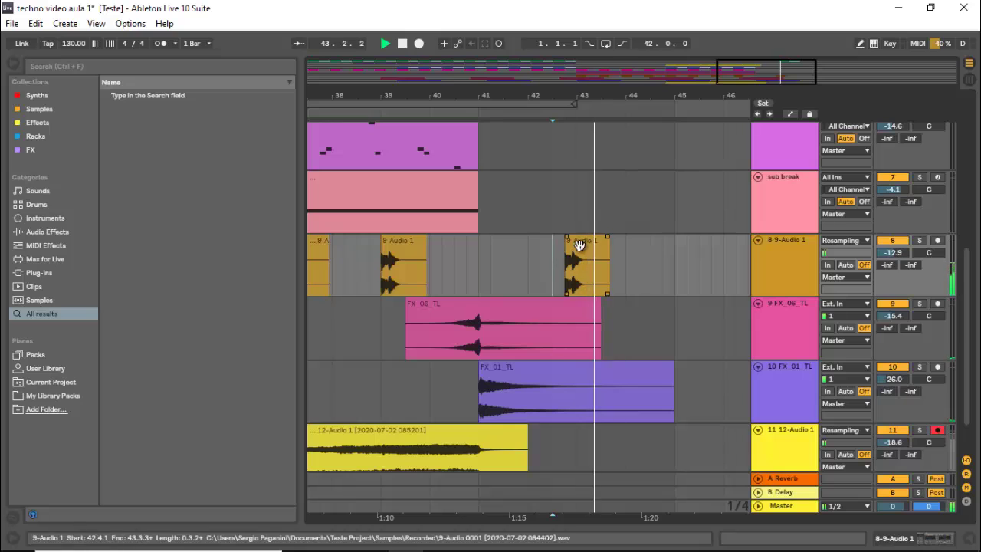
pyautogui.click(580, 246)
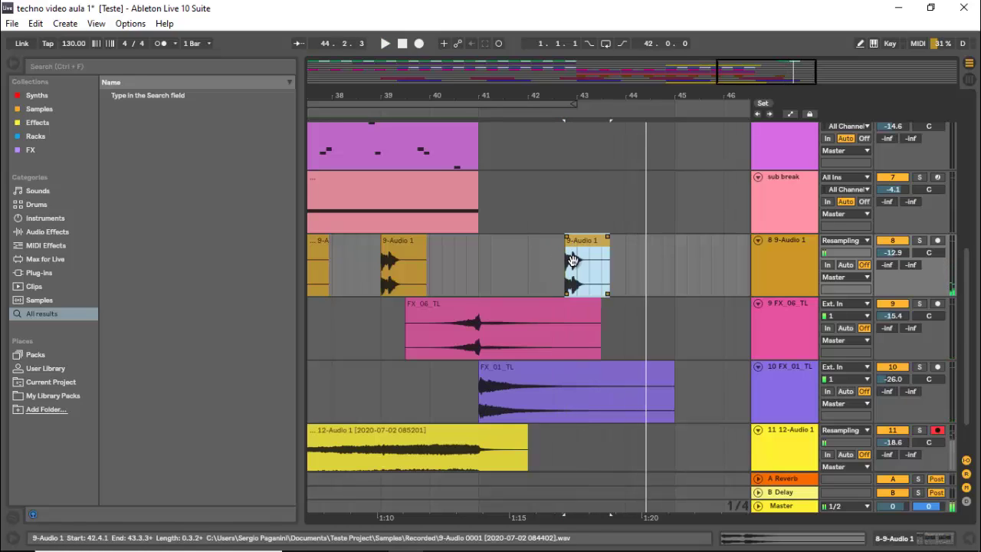
pyautogui.scroll(10, 646, 245)
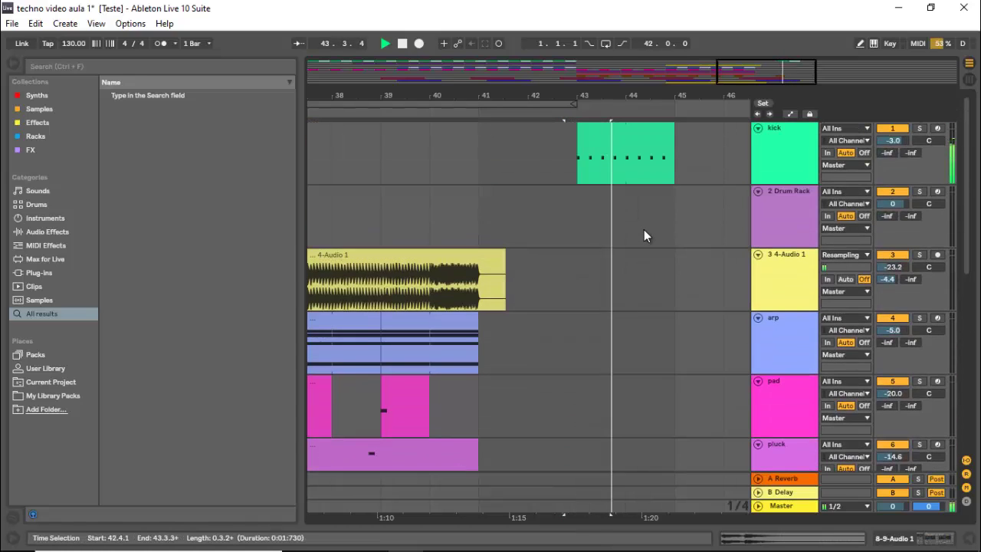
# Step: Set both channels of the Simple Delay in the kick track's rumble sub chain to a delay time of 2
pyautogui.press('space')
pyautogui.doubleClick(775, 154)
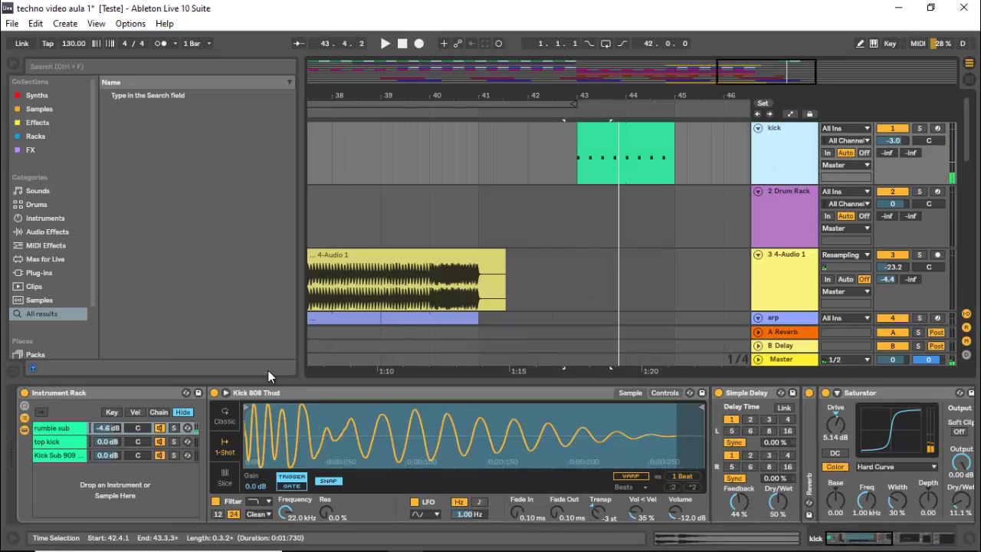
pyautogui.click(56, 426)
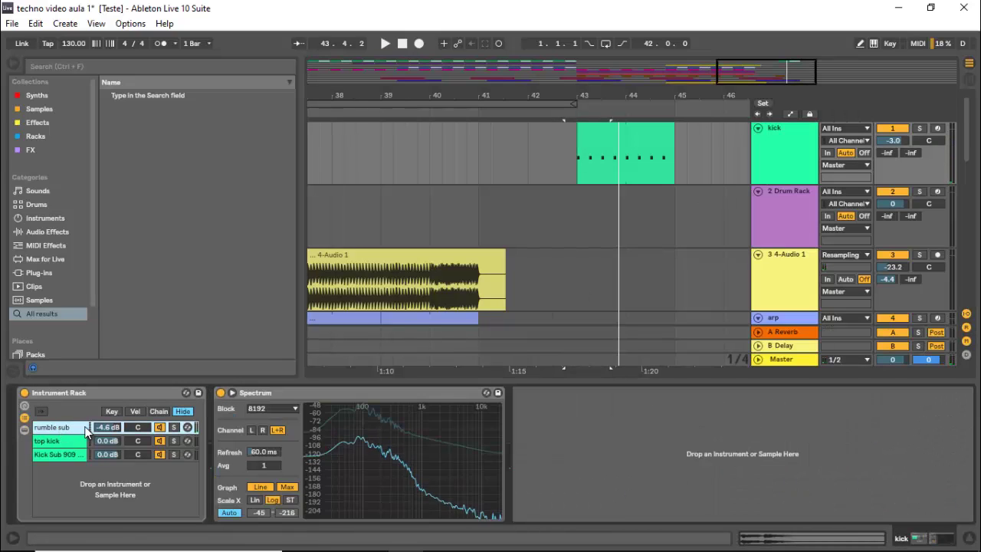
pyautogui.doubleClick(61, 432)
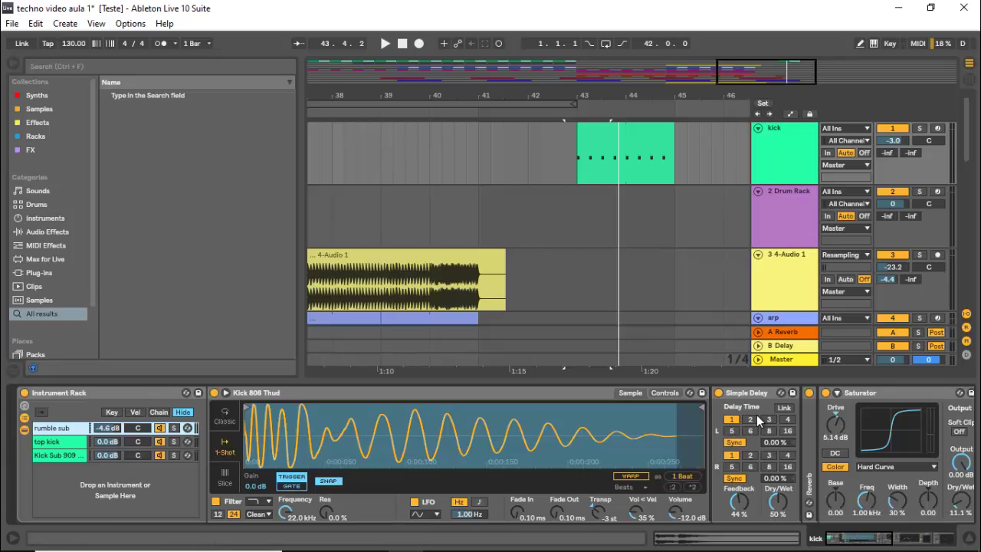
pyautogui.click(749, 419)
pyautogui.click(752, 455)
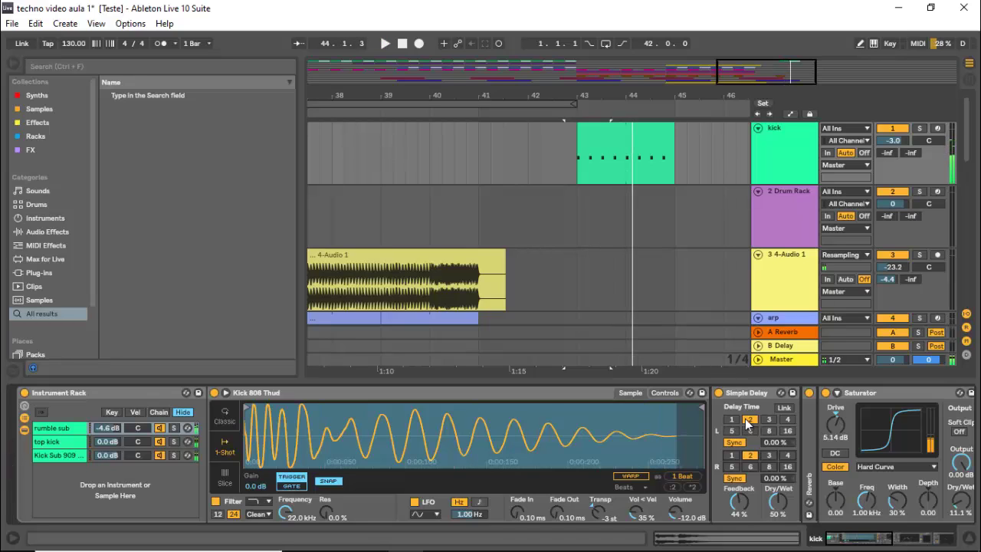
pyautogui.rightClick(749, 420)
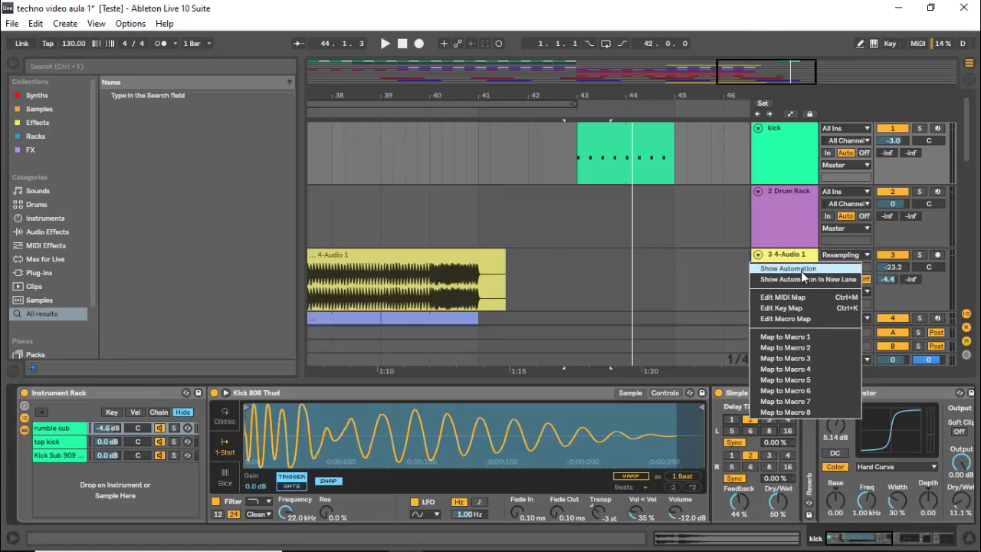
pyautogui.click(740, 17)
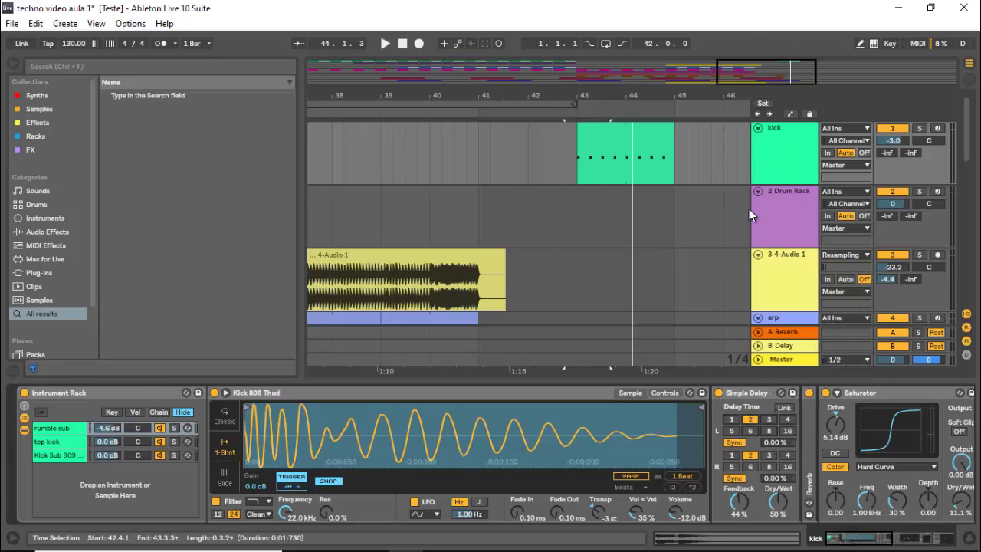
pyautogui.hotkey('ctrl', 'alt', 'l')
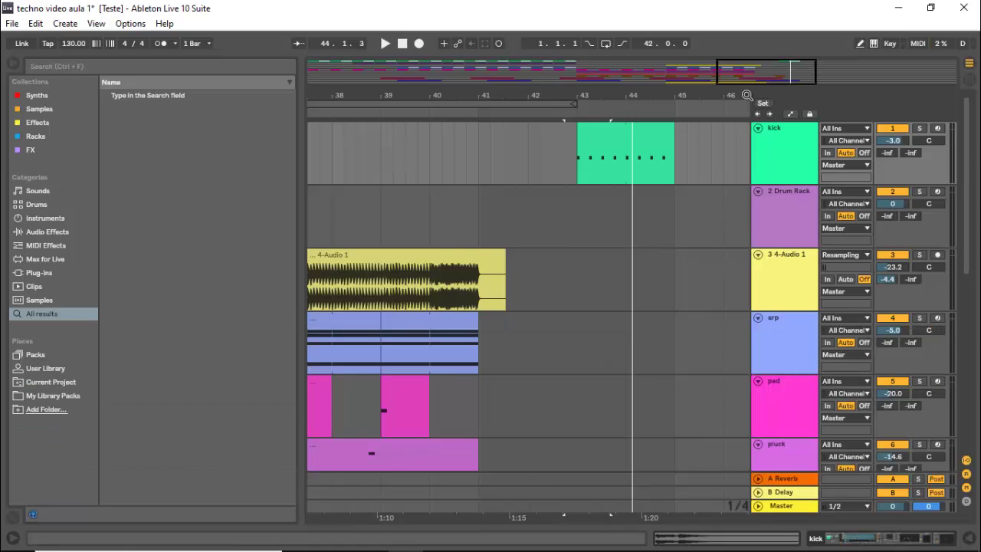
# Step: Duplicate the two-bar kick clip at bar 43 to bar 45 and play the result from bar 43
pyautogui.moveTo(748, 80); pyautogui.dragTo(742, 78)
pyautogui.click(554, 137)
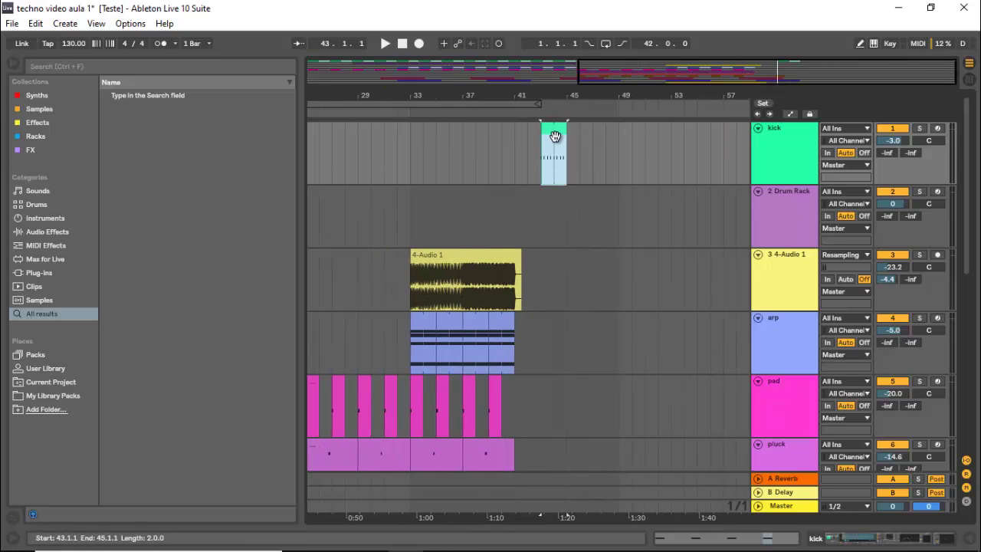
pyautogui.moveTo(555, 137); pyautogui.dragTo(584, 139)
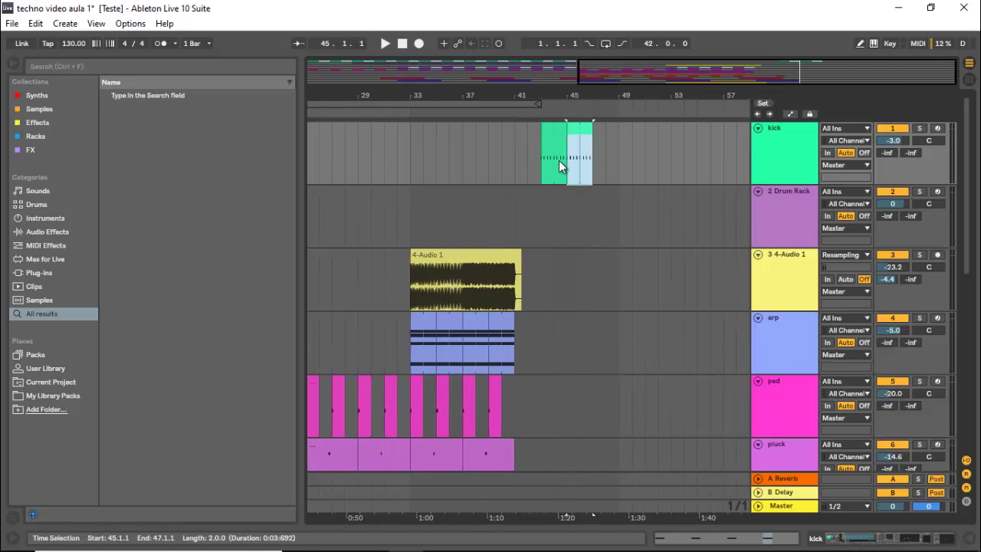
pyautogui.click(545, 160)
pyautogui.press('space')
pyautogui.moveTo(653, 71); pyautogui.dragTo(445, 106)
pyautogui.press('space')
# Step: Place a kick clip and a copy of the first Drum Rack clip at bar 47, duplicate both to bar 49, and play them
pyautogui.moveTo(521, 76); pyautogui.dragTo(462, 98)
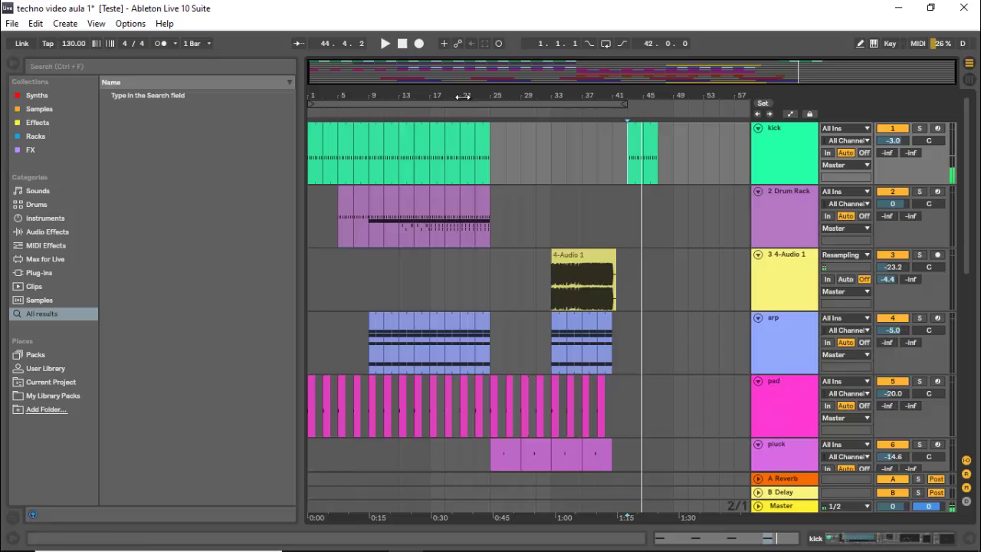
pyautogui.click(347, 199)
pyautogui.moveTo(347, 199); pyautogui.dragTo(667, 199)
pyautogui.moveTo(647, 136); pyautogui.dragTo(661, 228)
pyautogui.click(670, 214)
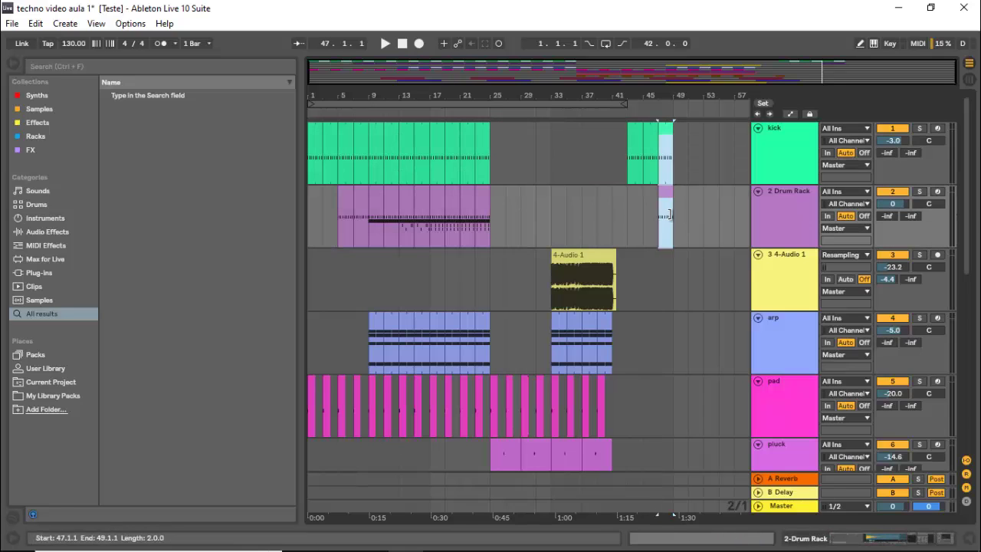
pyautogui.hotkey('ctrl', 'd')
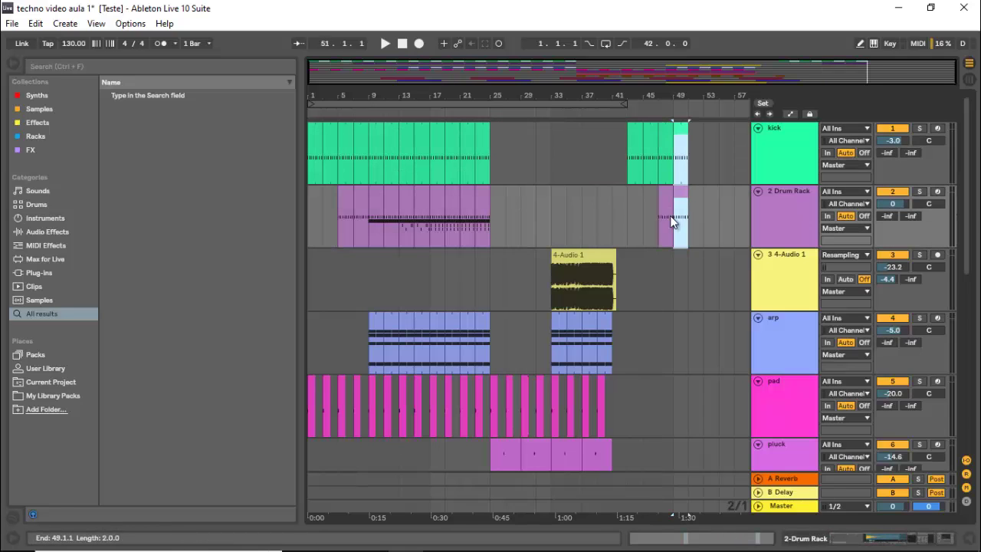
pyautogui.click(659, 222)
pyautogui.press('space')
pyautogui.moveTo(788, 70)
pyautogui.mouseDown()
pyautogui.moveTo(849, 75)
pyautogui.moveTo(832, 82)
pyautogui.moveTo(755, 72)
pyautogui.mouseUp()
pyautogui.press('space')
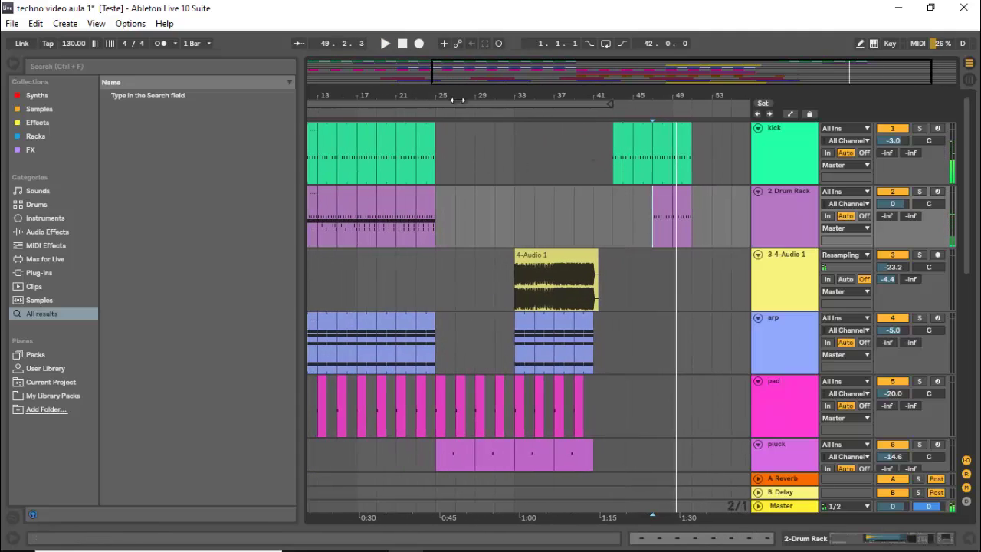
# Step: Copy the Drum Rack clip from bar 9 to bars 51 and 53, and extend the kick clips up to bar 55
pyautogui.moveTo(661, 77); pyautogui.dragTo(666, 70)
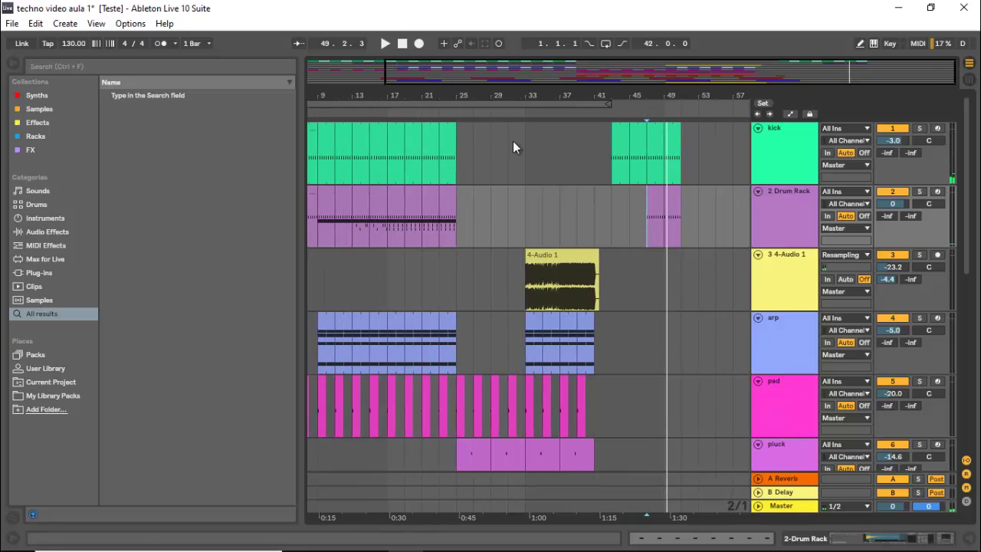
pyautogui.click(327, 193)
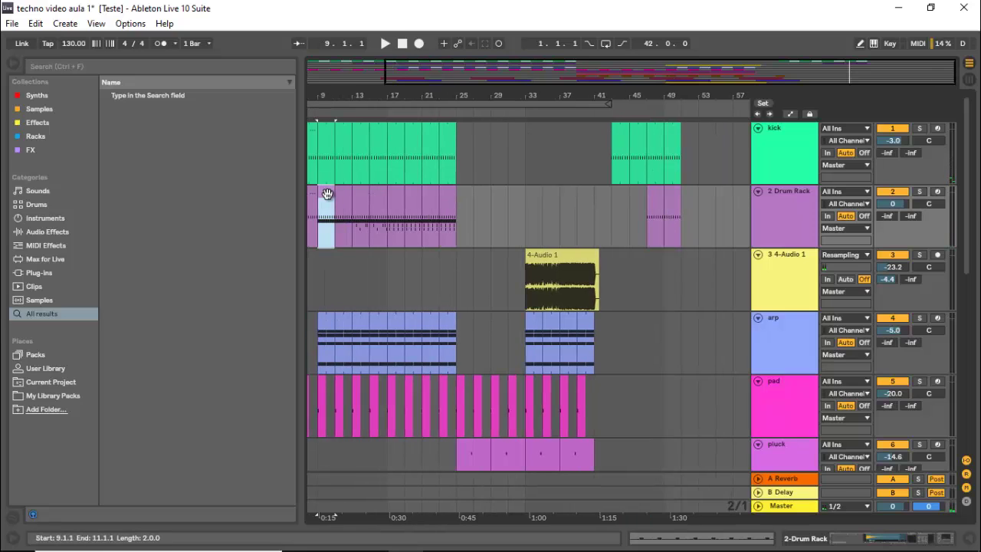
pyautogui.click(690, 197)
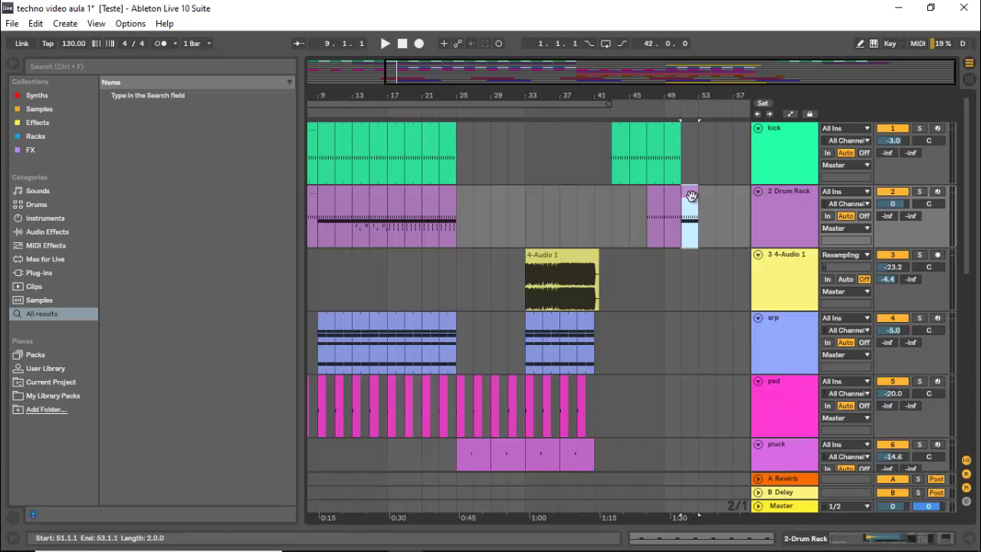
pyautogui.hotkey('ctrl', 'd')
pyautogui.click(669, 136)
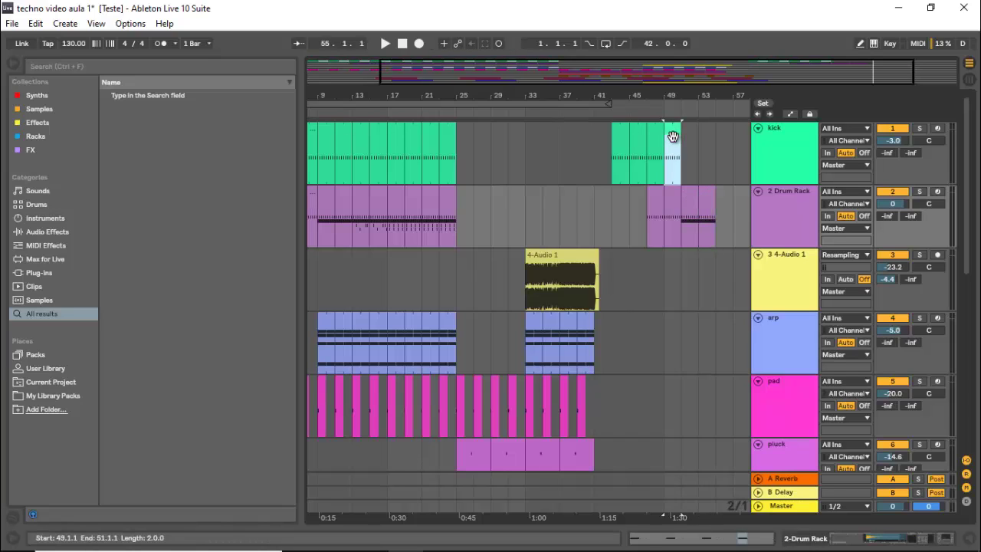
pyautogui.hotkey('ctrl', 'd')
pyautogui.hotkey('ctrl', 'd')
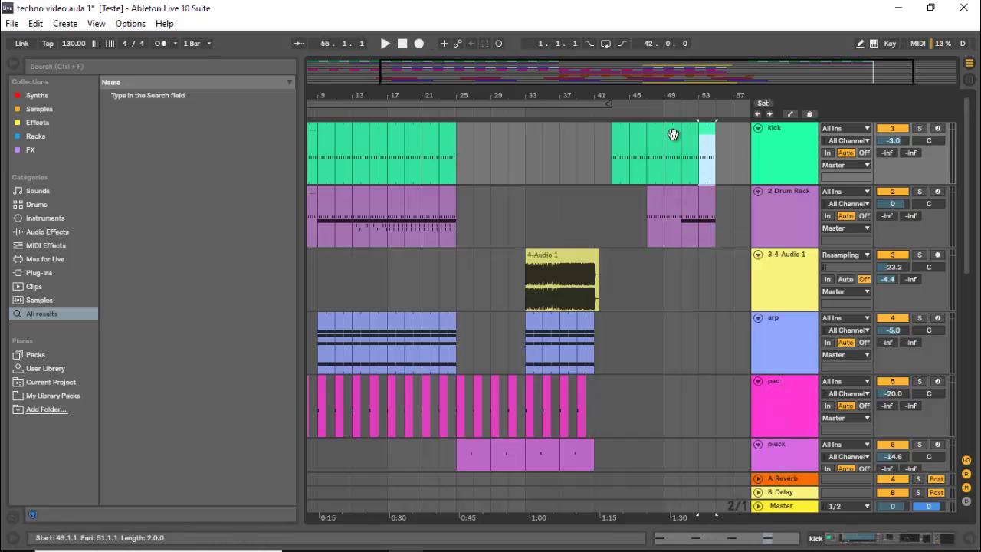
# Step: Copy the Drum Rack clip from bar 17 to bar 55, add a matching kick clip there, and play it
pyautogui.click(394, 194)
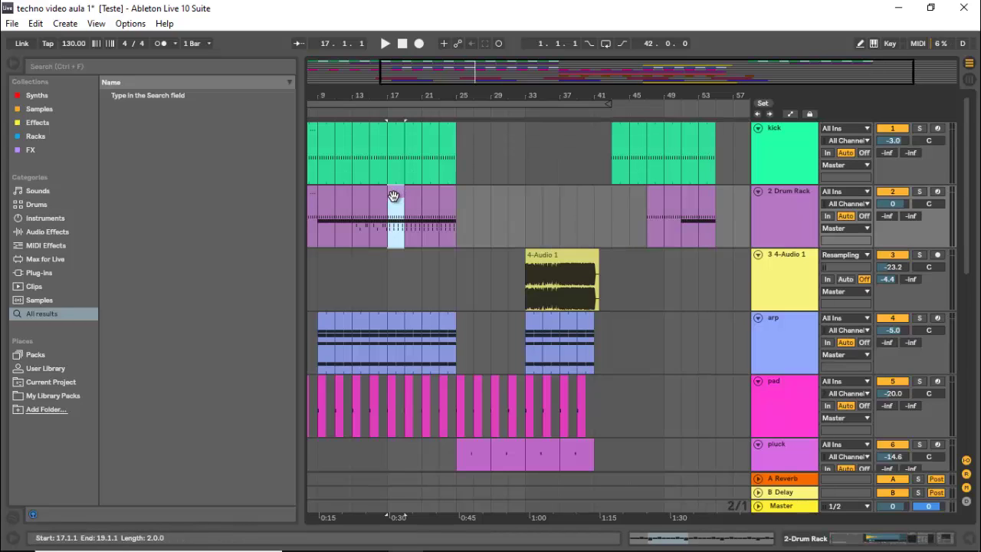
pyautogui.moveTo(409, 197); pyautogui.dragTo(724, 210)
pyautogui.click(703, 136)
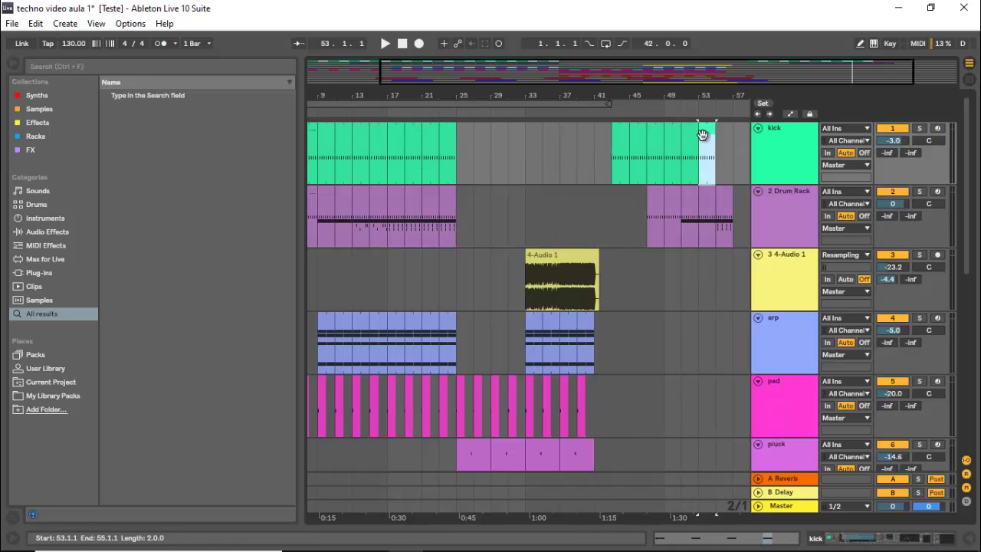
pyautogui.hotkey('ctrl', 'd')
pyautogui.press('space')
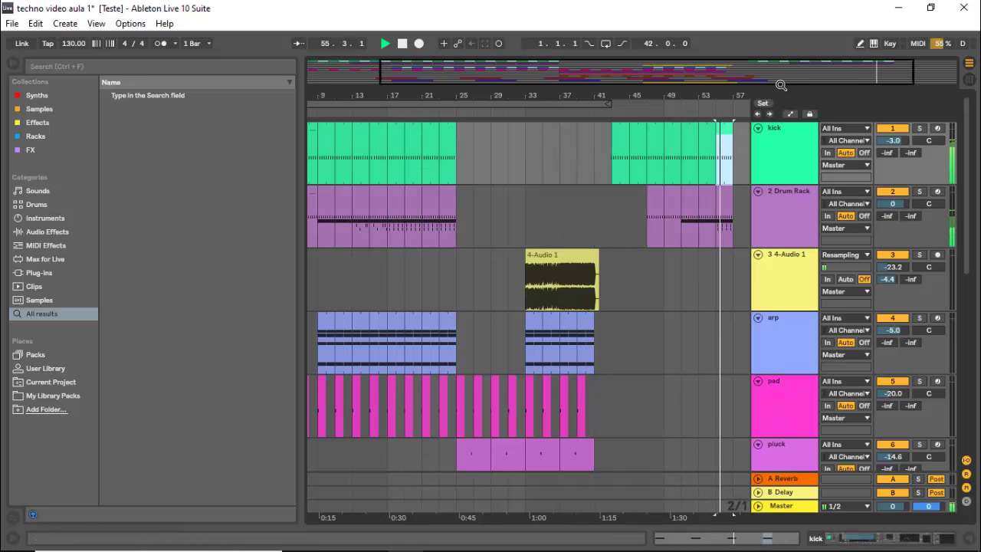
# Step: Duplicate the kick and Drum Rack clips of bars 55 to 57 three times, up to bar 63
pyautogui.moveTo(774, 77); pyautogui.dragTo(637, 216)
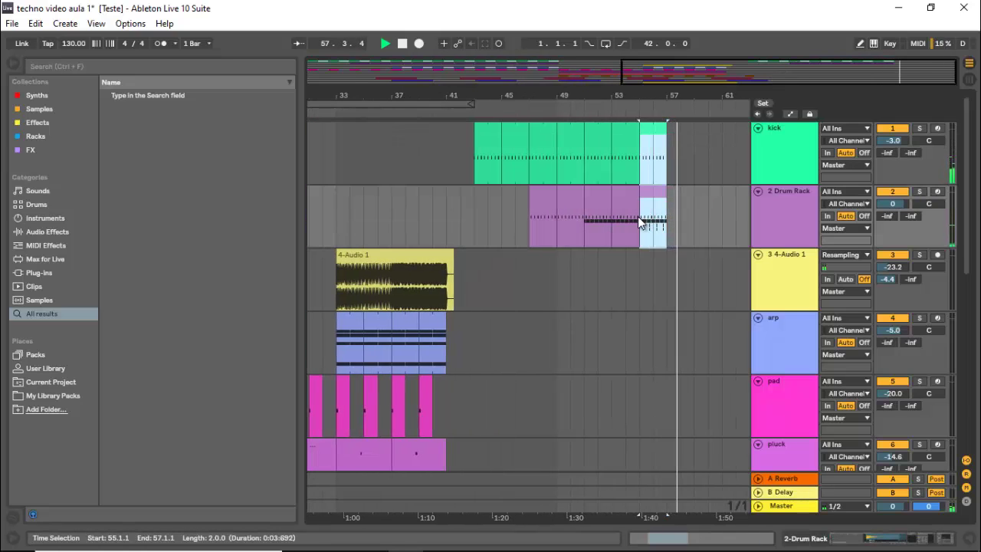
pyautogui.hotkey('ctrl', 'd')
pyautogui.hotkey('ctrl', 'd')
pyautogui.hotkey('ctrl', 'd')
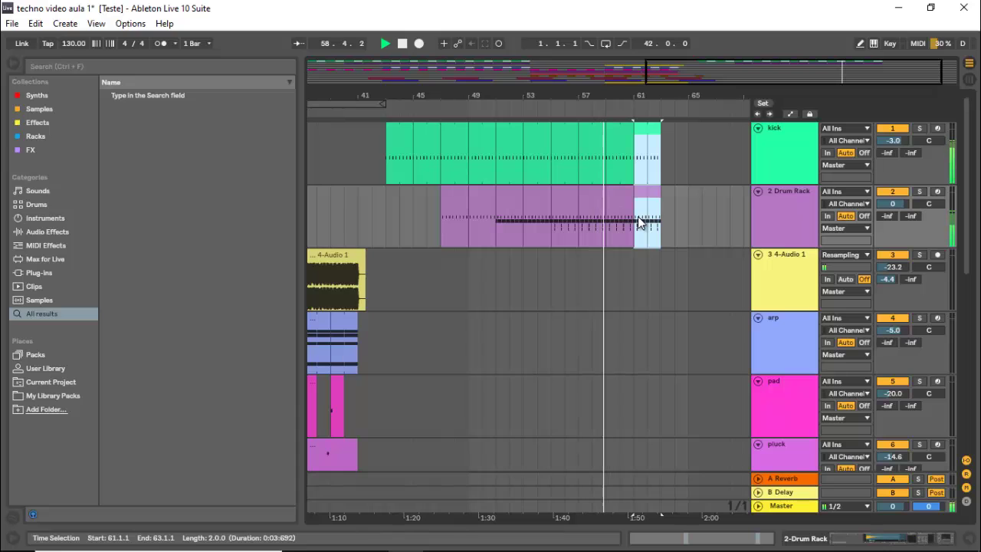
pyautogui.press('space')
# Step: Listen to the 4-Audio 1 clip from bars 38 and 36, and select its stretch from bar 38 to 39
pyautogui.moveTo(704, 78); pyautogui.dragTo(701, 68)
pyautogui.moveTo(629, 75); pyautogui.dragTo(627, 77)
pyautogui.click(411, 304)
pyautogui.press('space')
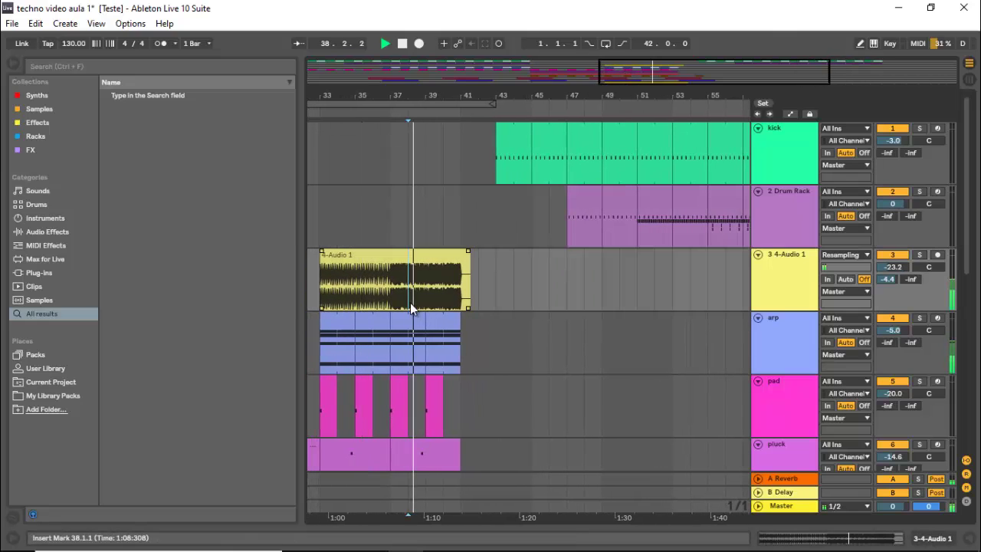
pyautogui.click(373, 303)
pyautogui.press('space')
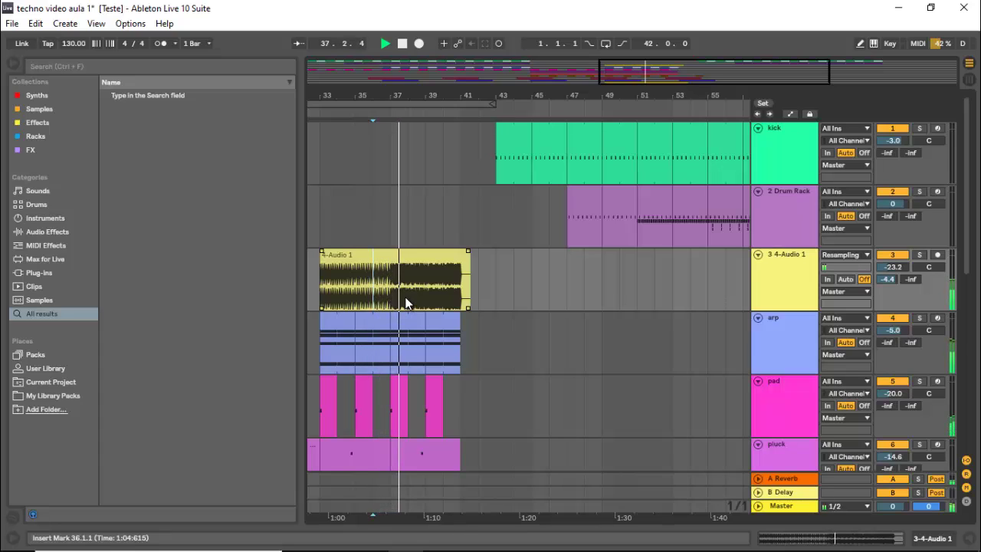
pyautogui.click(418, 302)
pyautogui.moveTo(417, 297); pyautogui.dragTo(423, 297)
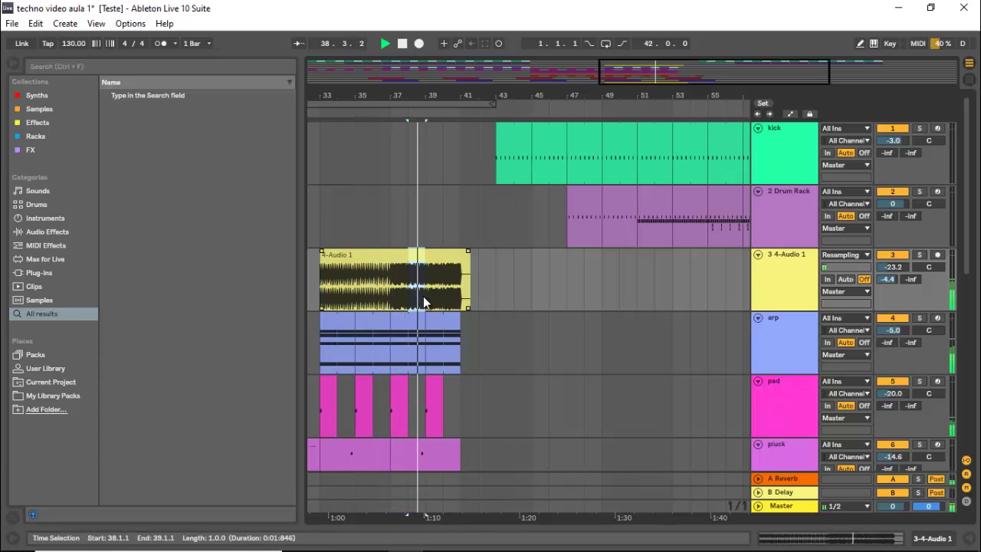
# Step: Copy the selected one-bar stretch of the 4-Audio 1 clip to bar 54 and listen to it there
pyautogui.press('space')
pyautogui.moveTo(415, 259); pyautogui.dragTo(707, 294)
pyautogui.press('space')
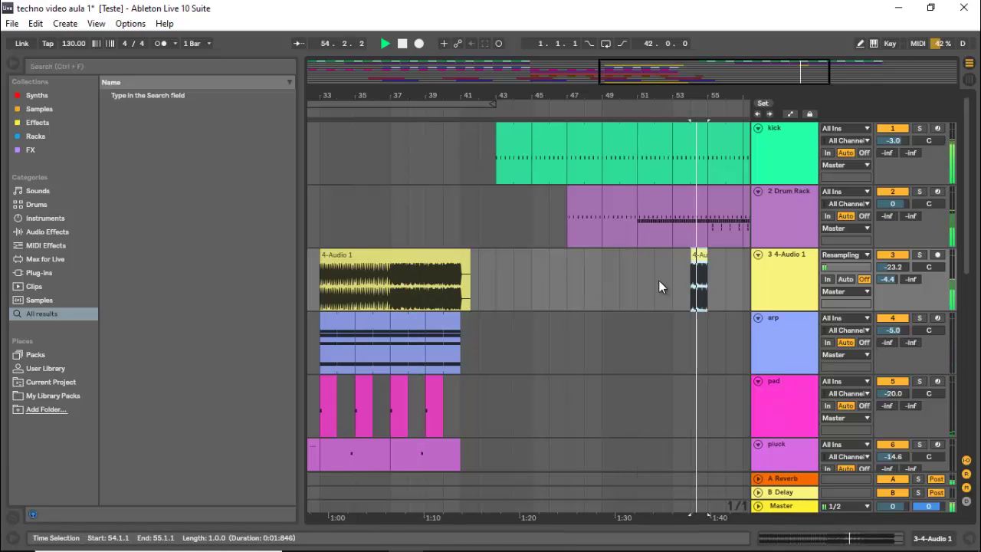
pyautogui.press('space')
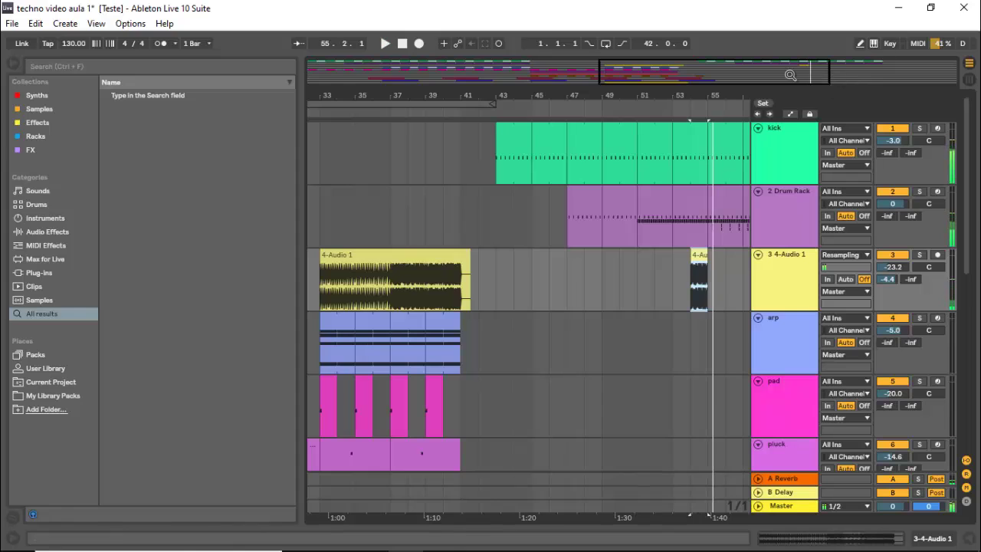
# Step: Copy the last FX_06_TL clip to position 53.3 on its own track and play it
pyautogui.moveTo(788, 76); pyautogui.dragTo(787, 66)
pyautogui.scroll(-2, 705, 224)
pyautogui.scroll(-6, 704, 224)
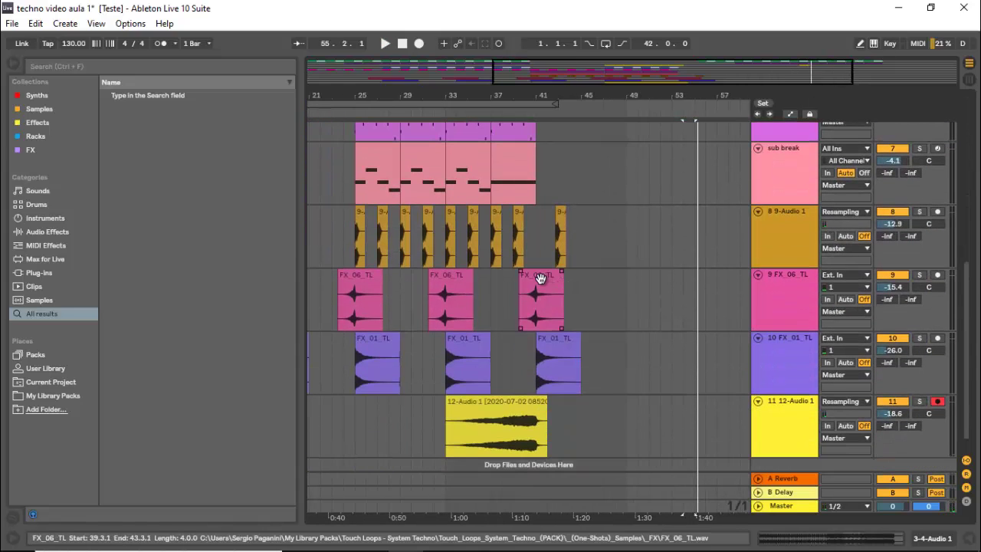
pyautogui.moveTo(549, 279); pyautogui.dragTo(712, 271)
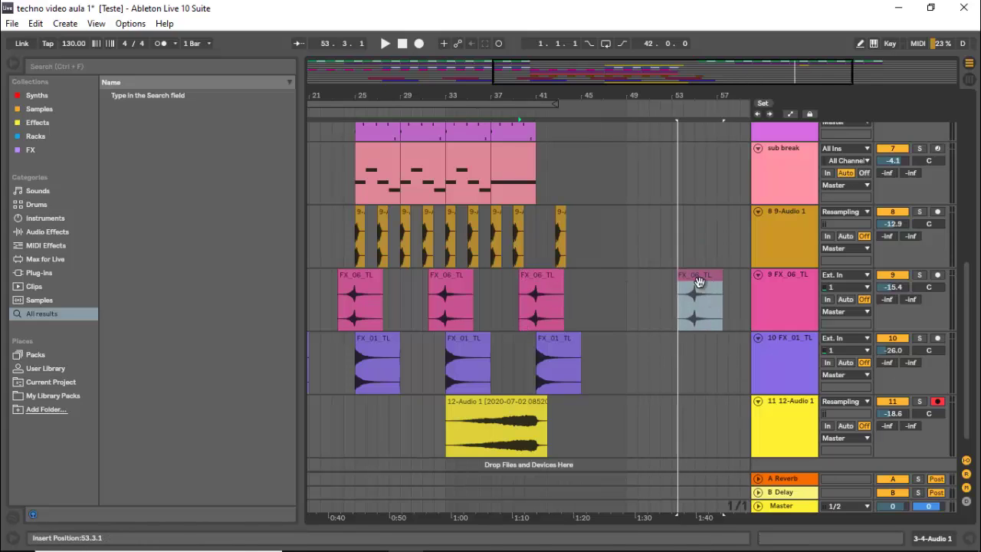
pyautogui.press('space')
pyautogui.moveTo(783, 65); pyautogui.dragTo(792, 63)
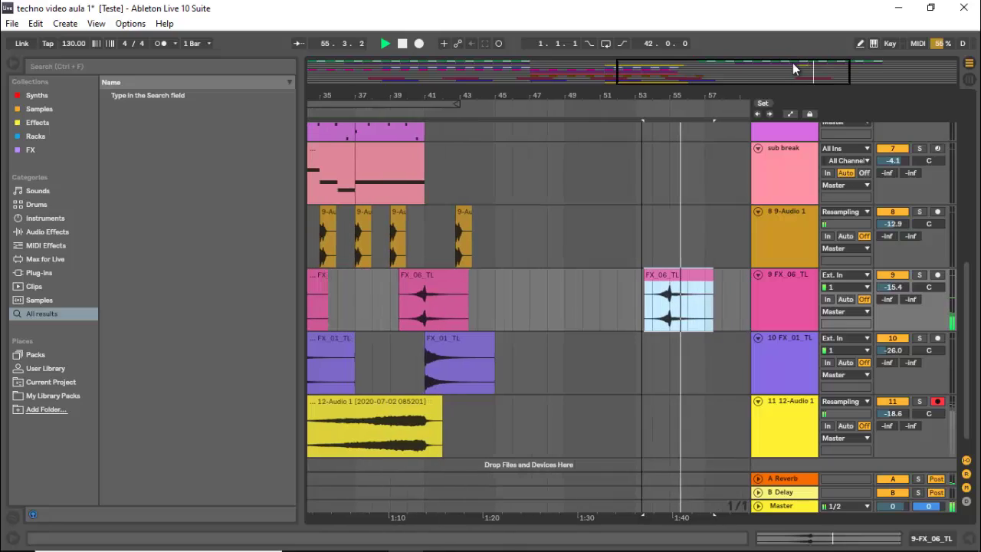
# Step: Copy the FX_01_TL clip from bar 41 to bar 55 on its own track
pyautogui.click(471, 341)
pyautogui.press('space')
pyautogui.moveTo(472, 341); pyautogui.dragTo(712, 346)
pyautogui.moveTo(707, 74); pyautogui.dragTo(705, 79)
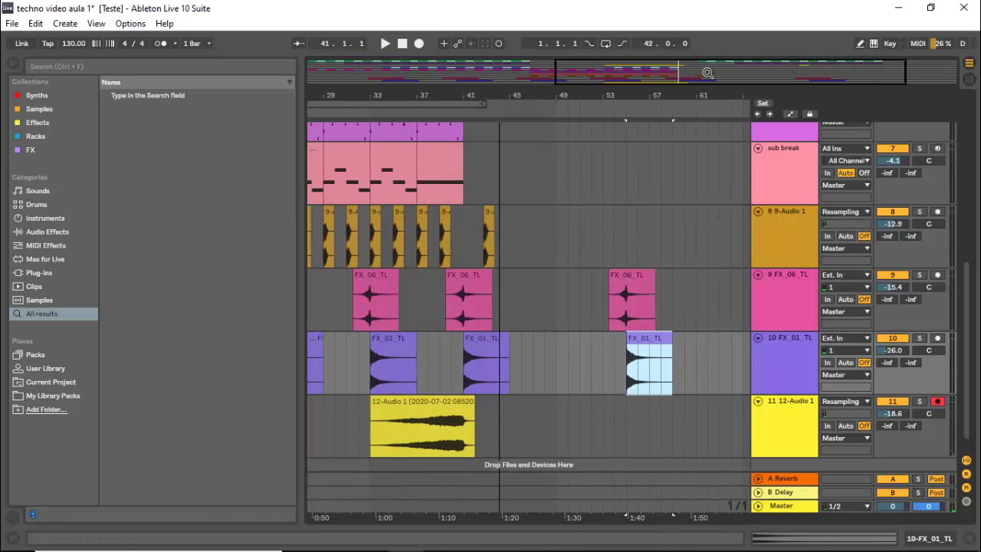
# Step: Add a new MIDI track below 4-Audio 1 and load the Jup-8 V3 plug-in on it
pyautogui.scroll(5, 573, 252)
pyautogui.scroll(5, 571, 252)
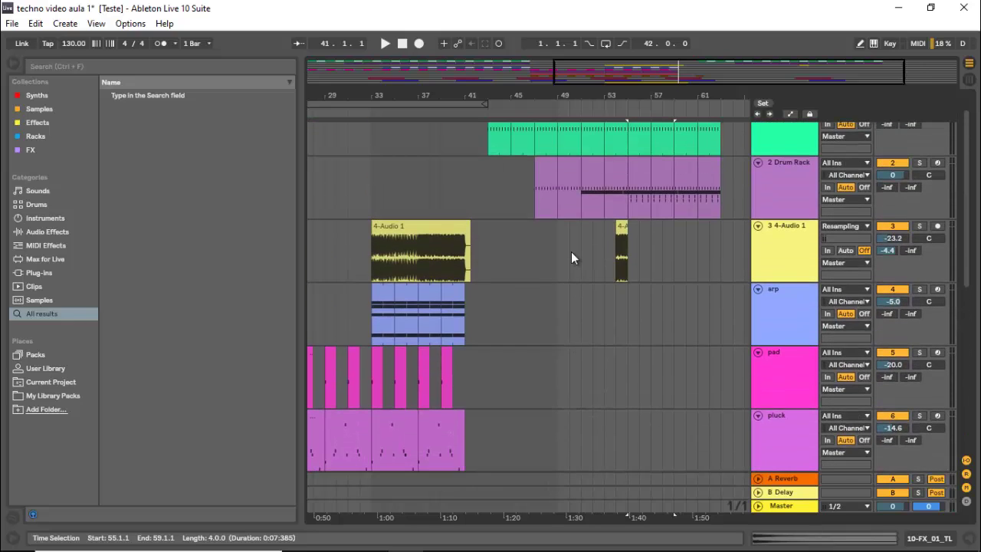
pyautogui.scroll(-1, 570, 251)
pyautogui.scroll(2, 567, 253)
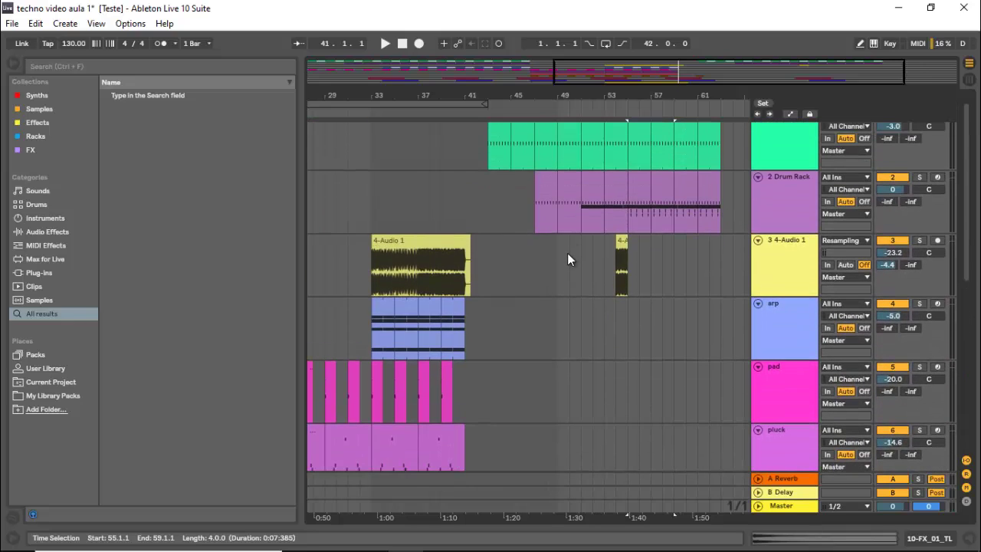
pyautogui.click(779, 275)
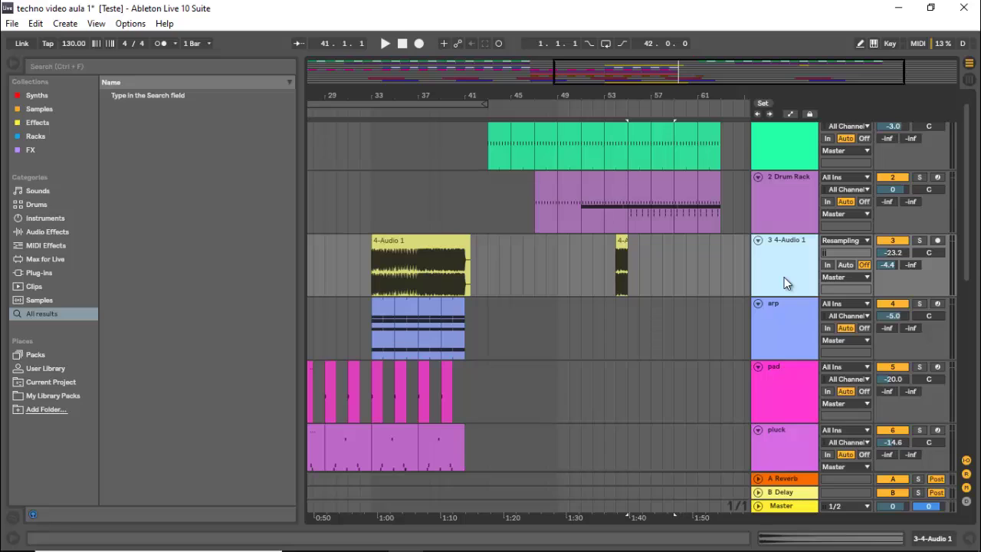
pyautogui.hotkey('ctrl', 'shift', 't')
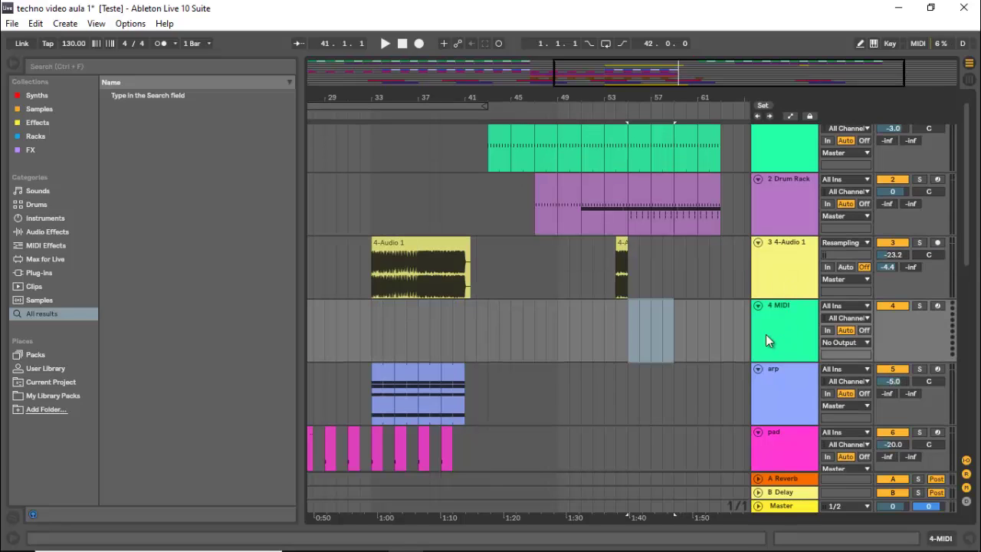
pyautogui.click(35, 274)
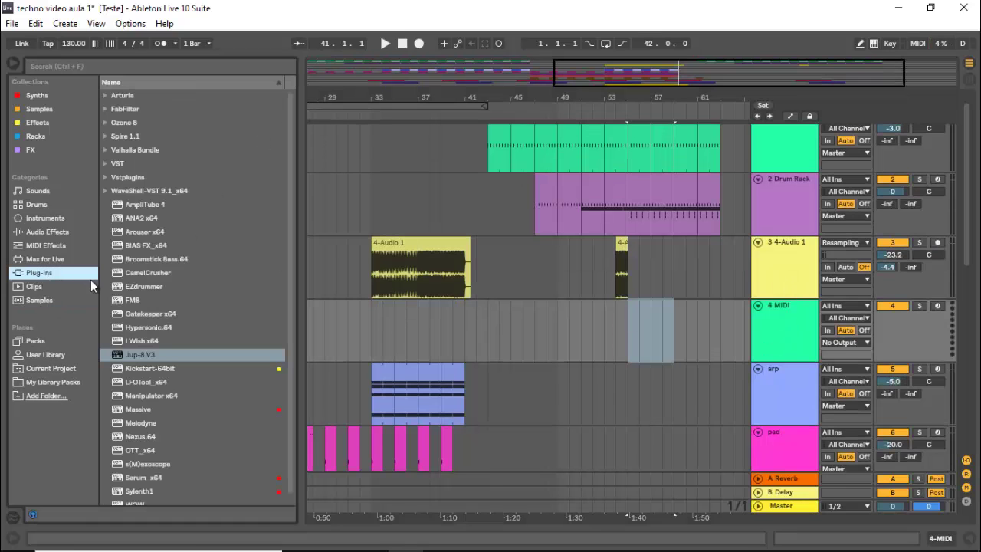
pyautogui.moveTo(144, 359); pyautogui.dragTo(252, 362)
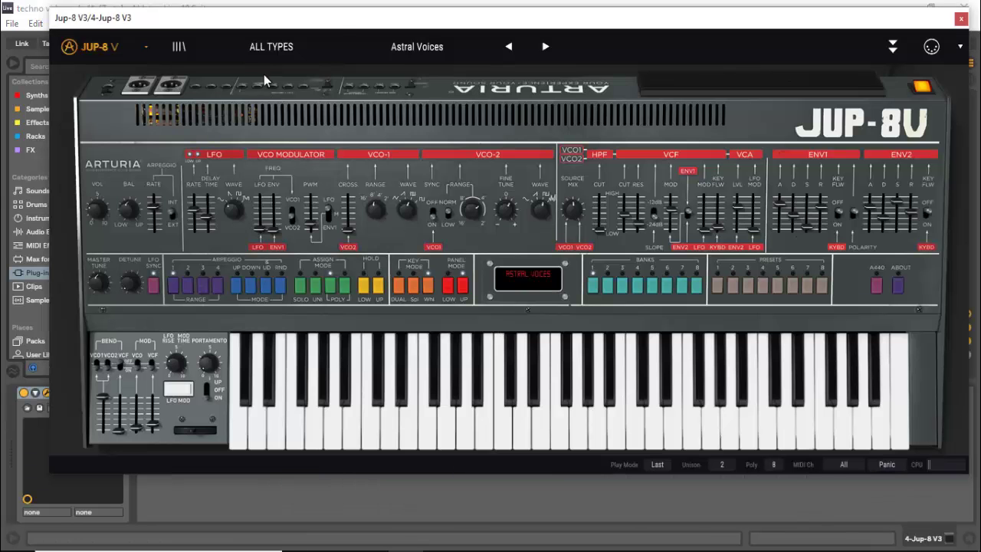
# Step: Load the Init preset of the Template type in Jup-8 V3 and close the plug-in window
pyautogui.click(271, 46)
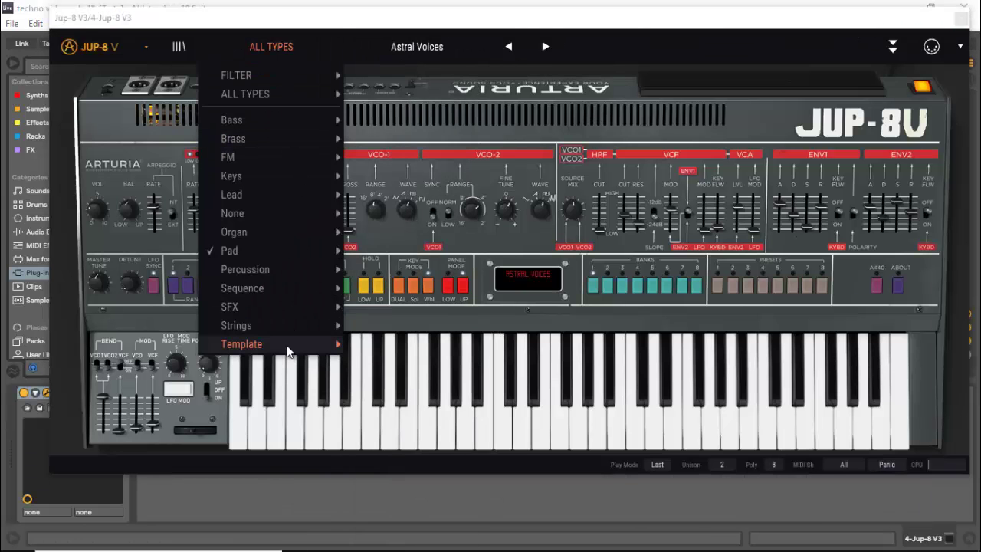
pyautogui.moveTo(288, 346)
pyautogui.click(389, 213)
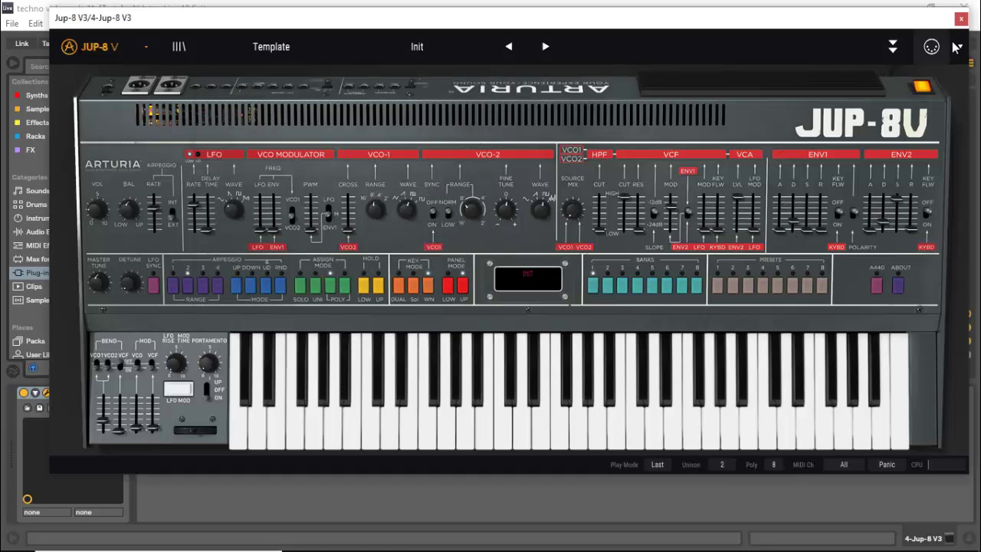
pyautogui.click(962, 18)
# Step: Listen from bar 43 and create an empty one-bar MIDI clip there on the Jup-8 V3 track
pyautogui.scroll(-2, 479, 239)
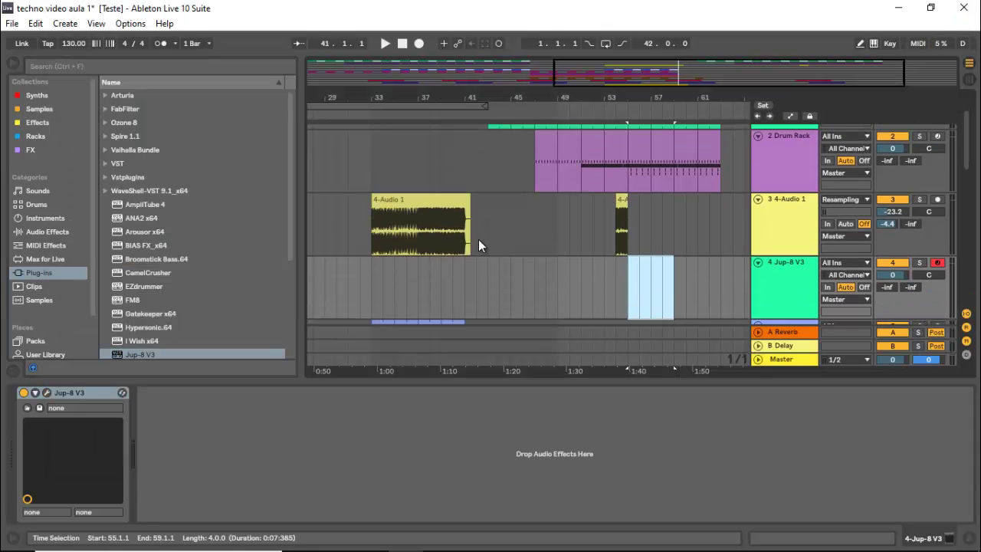
pyautogui.click(487, 285)
pyautogui.moveTo(578, 77); pyautogui.dragTo(657, 77)
pyautogui.press('space')
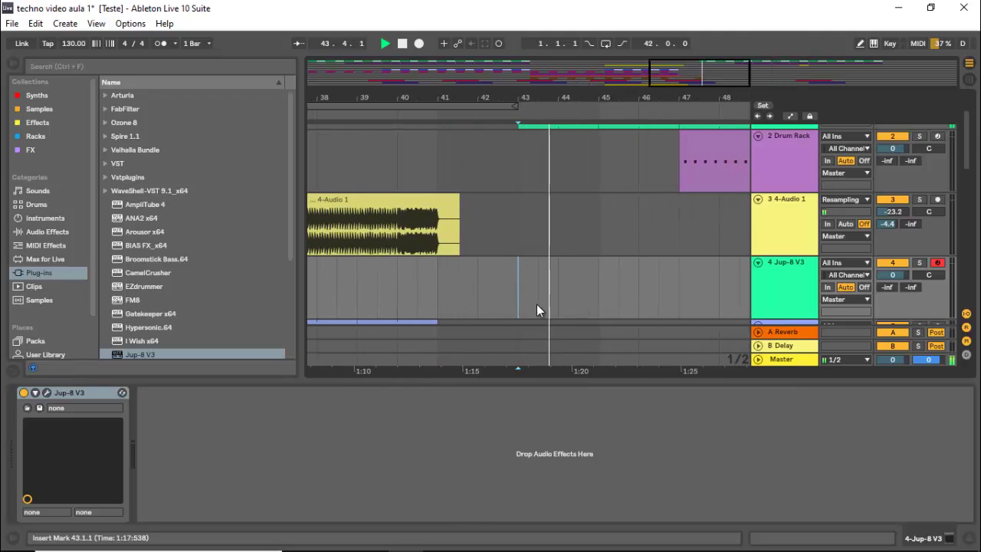
pyautogui.moveTo(512, 298); pyautogui.dragTo(557, 296)
pyautogui.press('space')
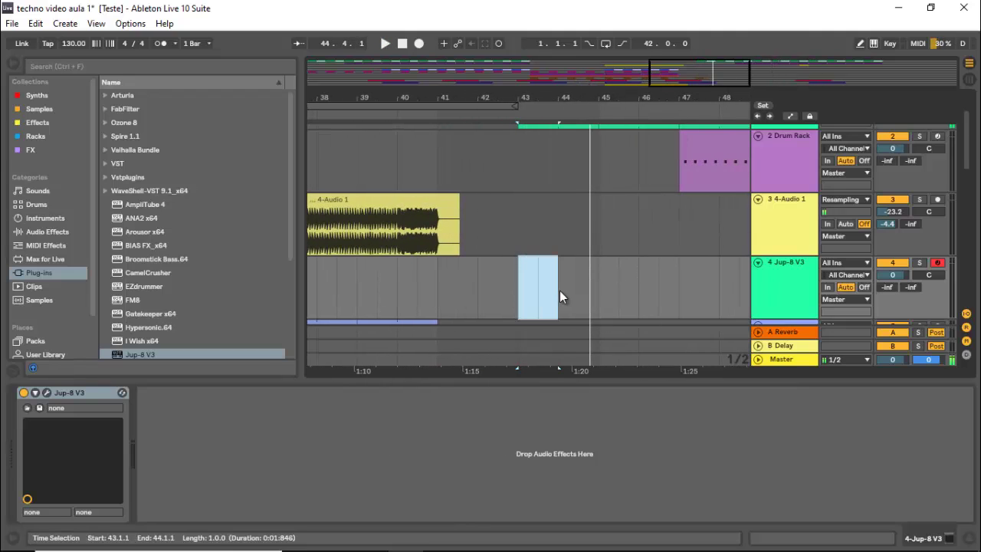
pyautogui.hotkey('ctrl', 'shift', 'm')
pyautogui.press('space')
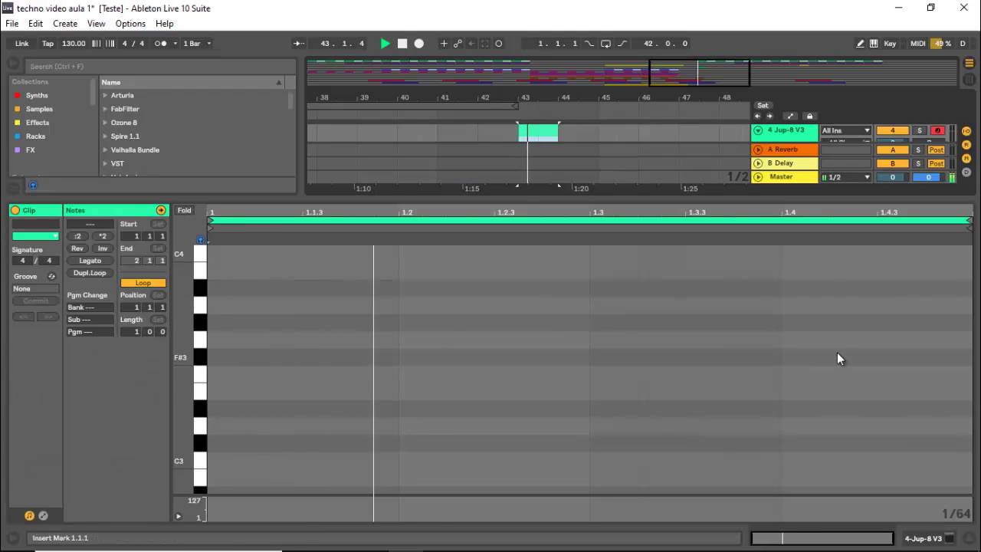
# Step: Set the clip's note grid to 1/16 and add an E3 note from 1.4.3 to the end of the bar
pyautogui.rightClick(803, 388)
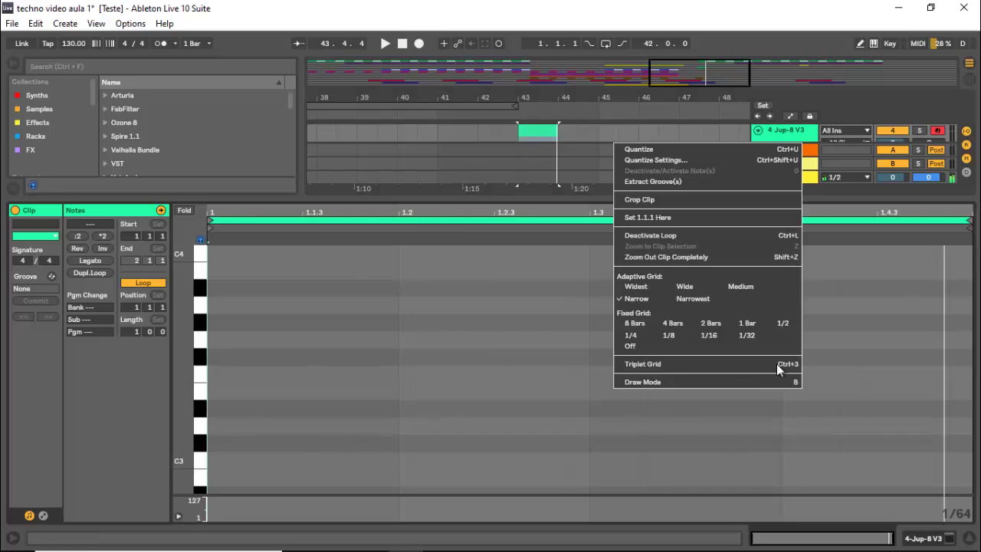
pyautogui.click(707, 335)
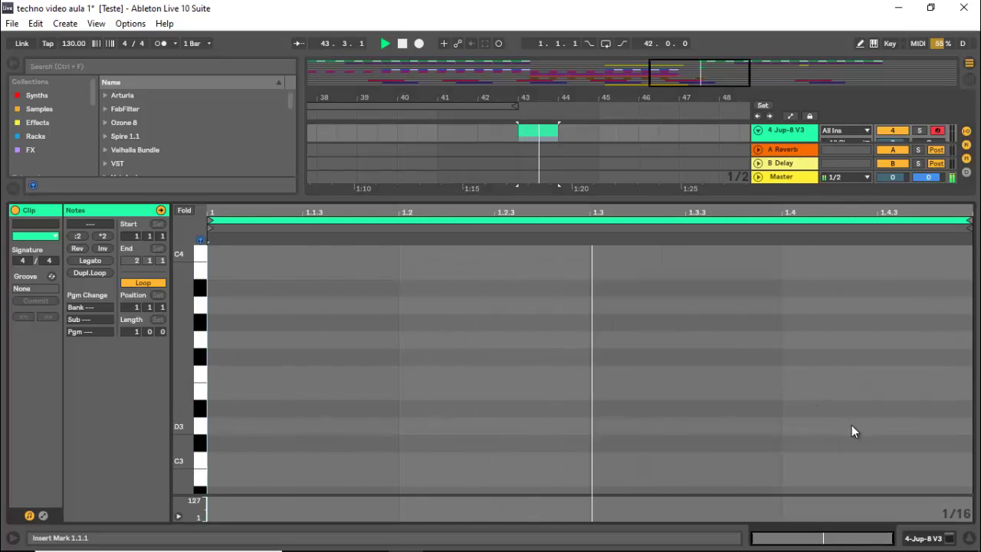
pyautogui.press('space')
pyautogui.doubleClick(799, 391)
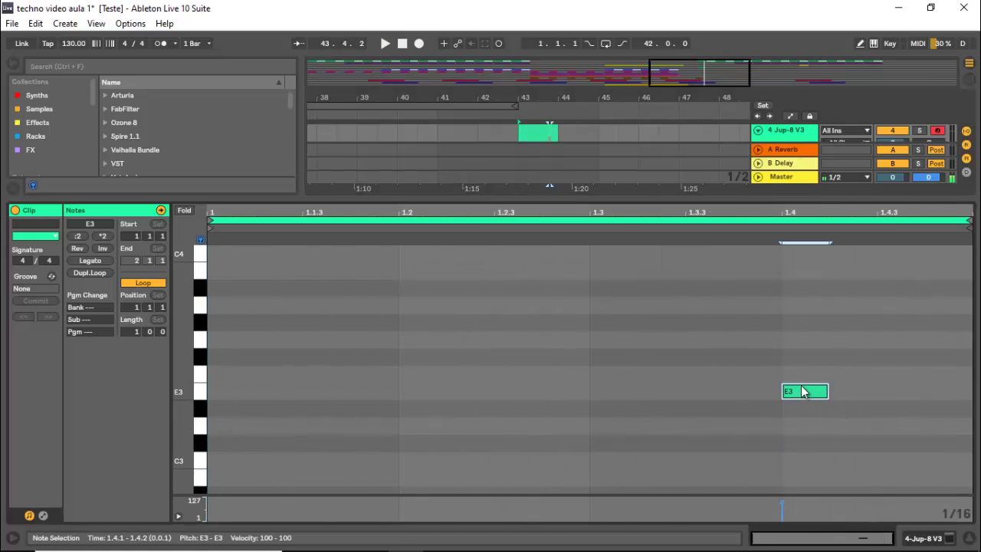
pyautogui.moveTo(826, 393); pyautogui.dragTo(922, 399)
pyautogui.press('space')
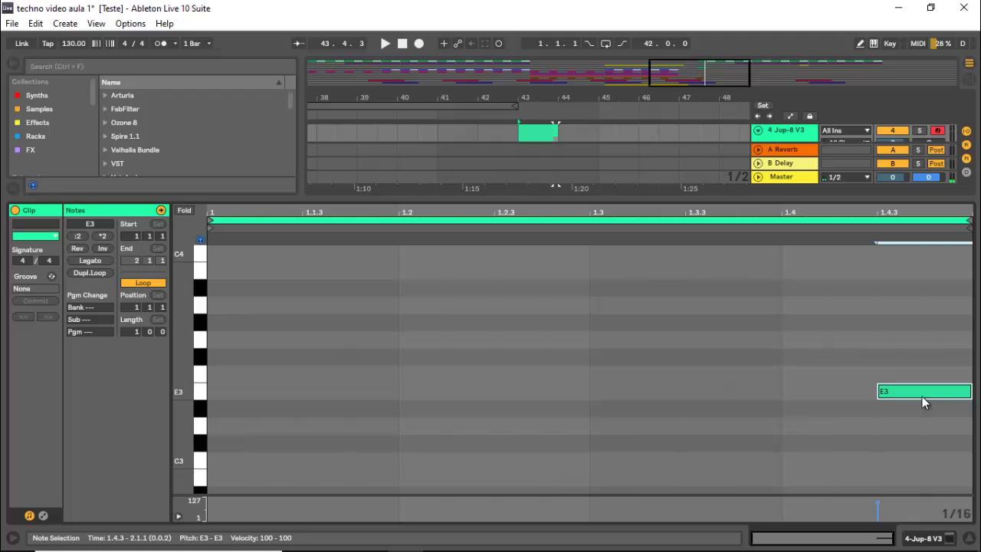
pyautogui.hotkey('ctrl', 'alt', 'l')
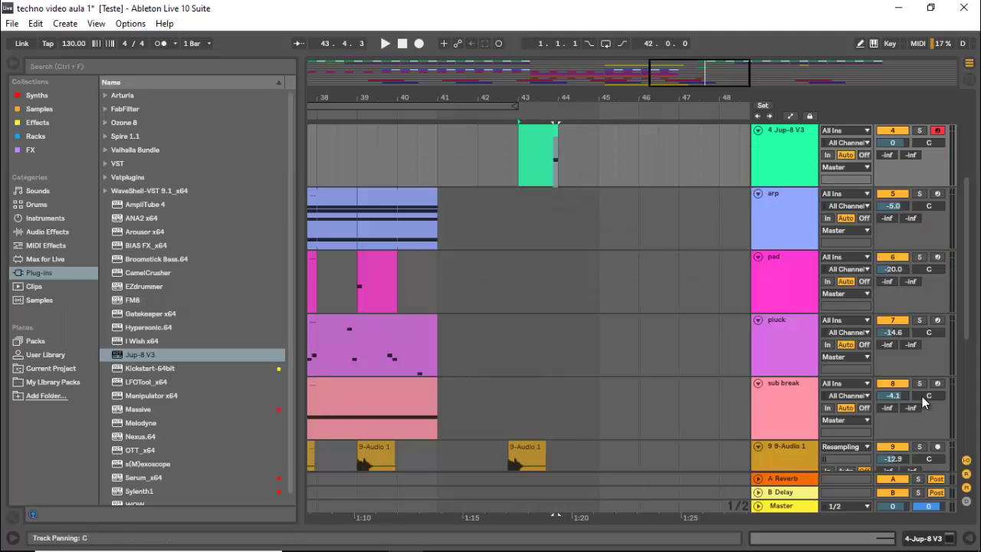
# Step: Duplicate the Jup-8 V3 clip to bar 44 and listen to the pair from bar 43
pyautogui.click(545, 134)
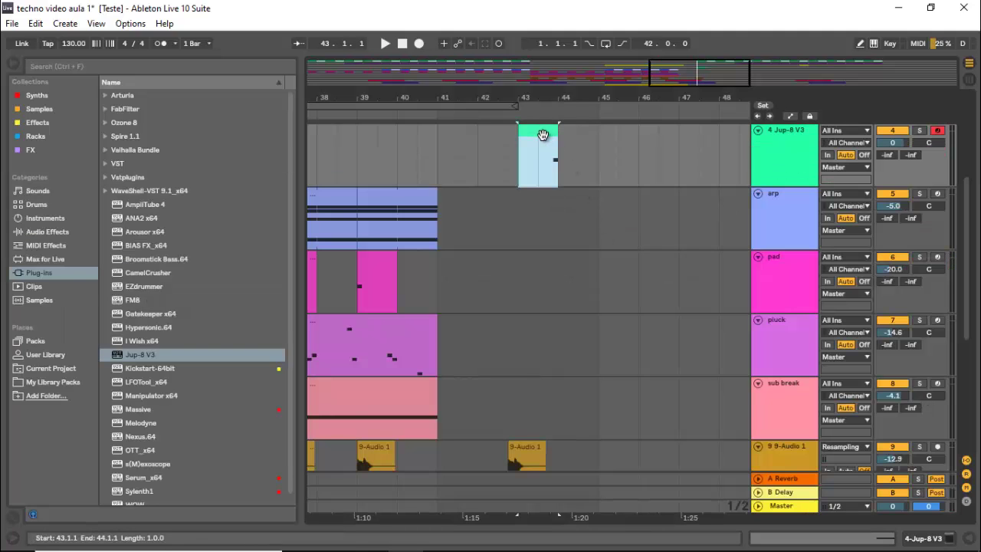
pyautogui.hotkey('ctrl', 'd')
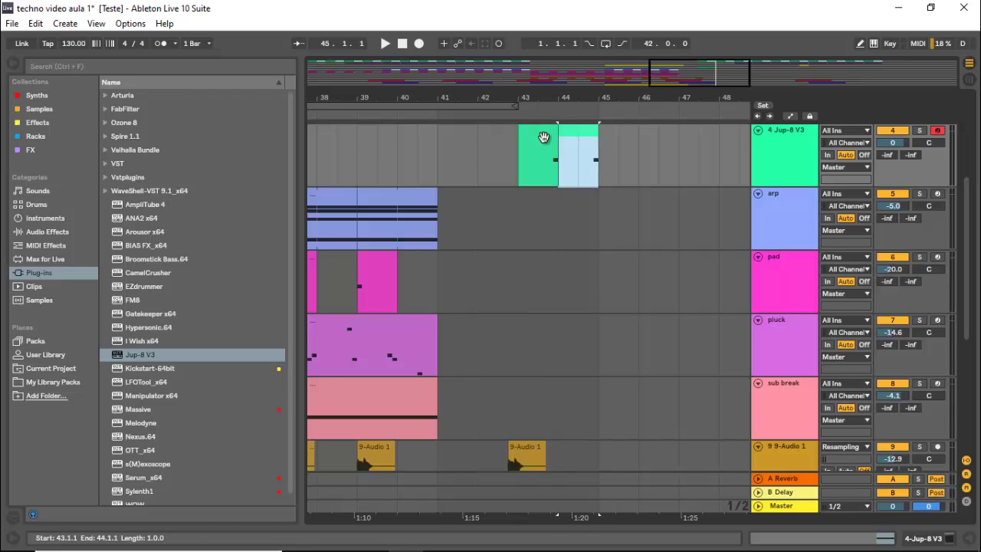
pyautogui.click(531, 164)
pyautogui.press('space')
pyautogui.scroll(2, 679, 170)
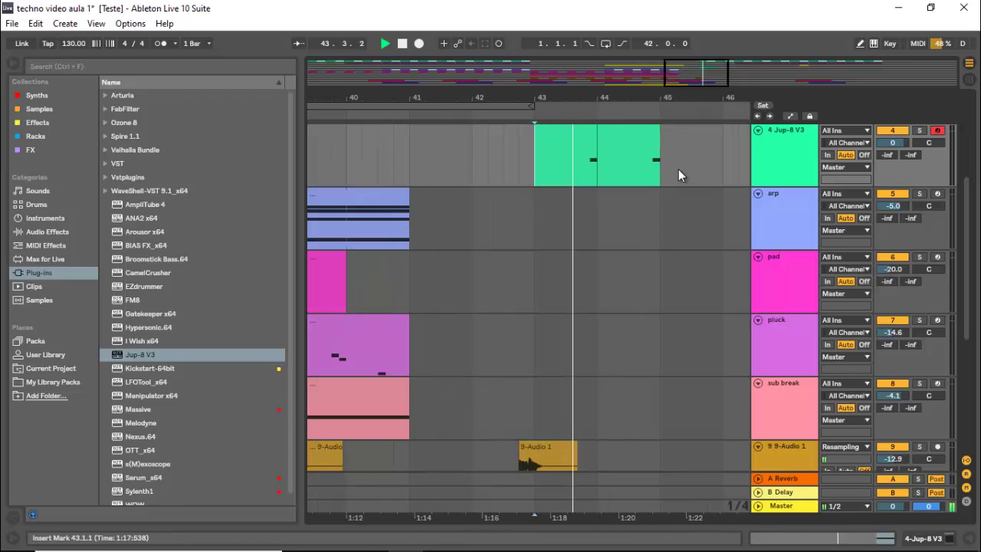
pyautogui.scroll(2, 674, 172)
pyautogui.scroll(1, 673, 173)
pyautogui.press('space')
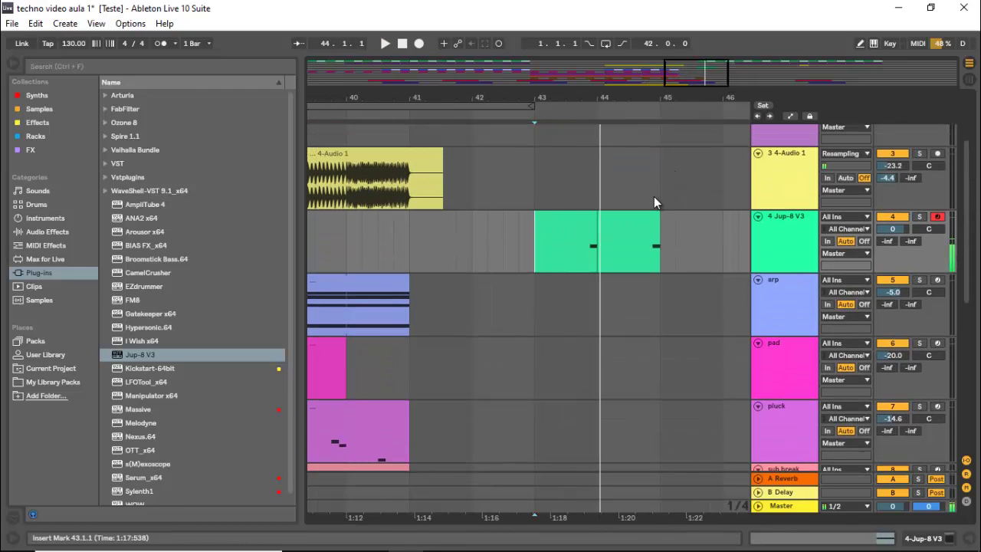
# Step: Move the E3 note in the bar 43 clip earlier so it starts at 1.3.3
pyautogui.click(576, 226)
pyautogui.doubleClick(576, 226)
pyautogui.press('space')
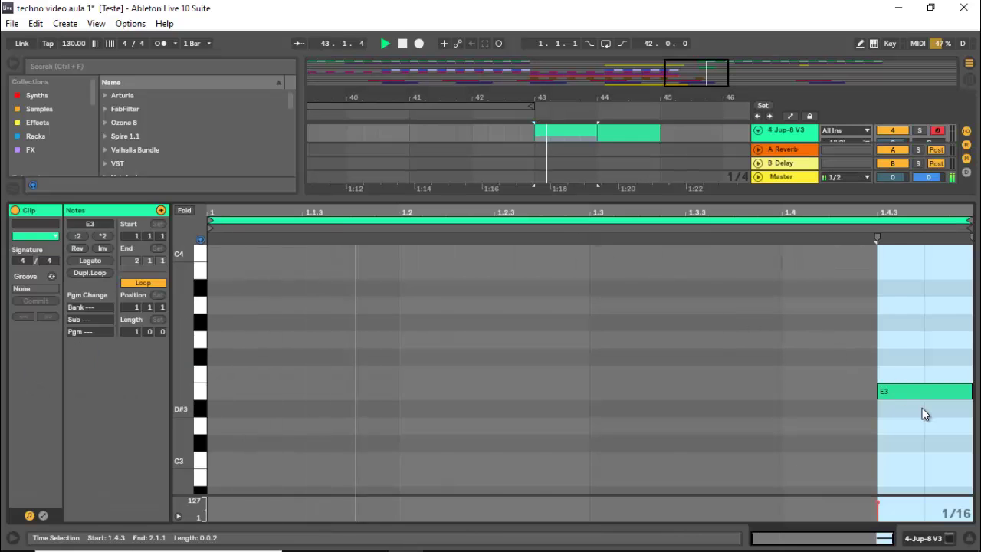
pyautogui.press('space')
pyautogui.moveTo(918, 392); pyautogui.dragTo(733, 391)
pyautogui.hotkey('ctrl', 'alt', 'l')
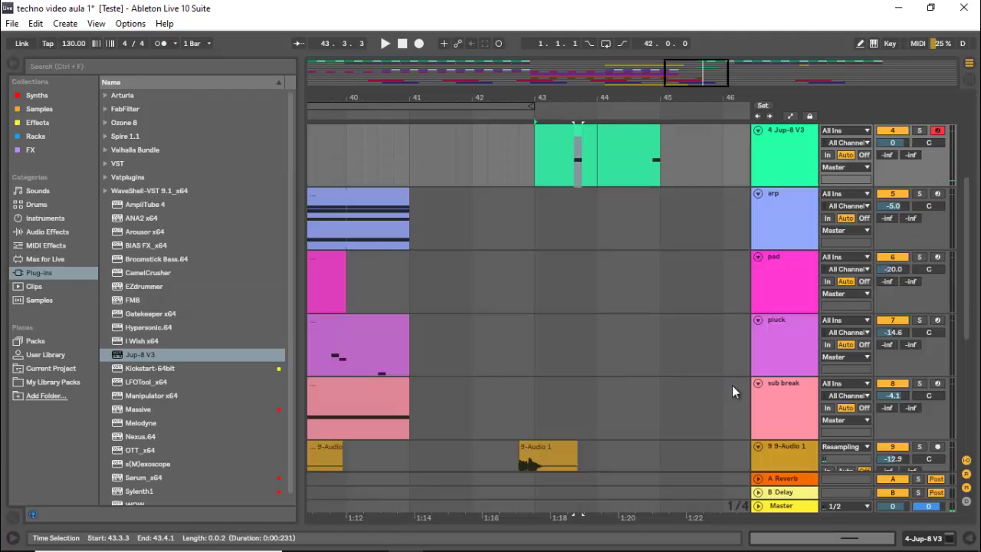
# Step: Replace the bar 44 clip with a duplicate of the bar 43 clip, and loop the range from 43.3 to 44.1
pyautogui.click(633, 129)
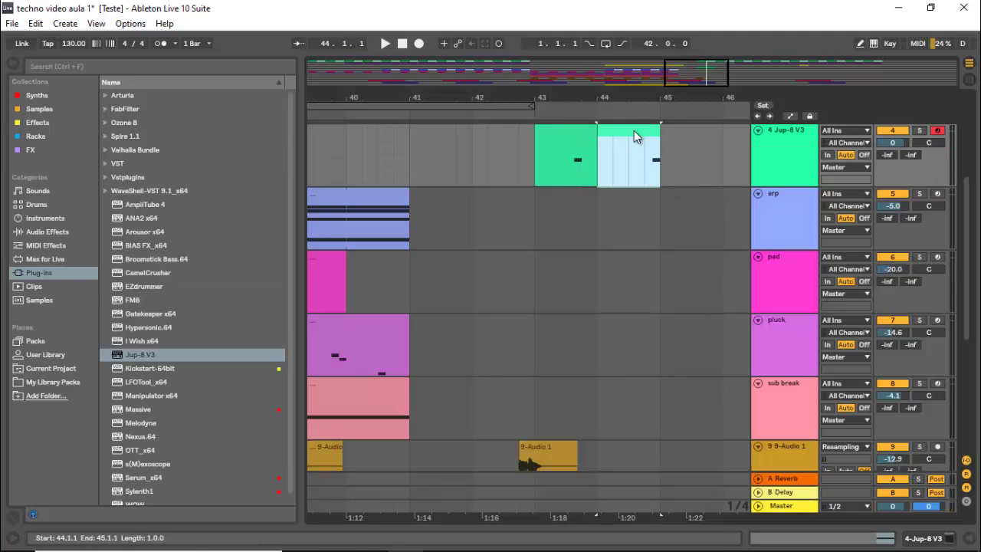
pyautogui.moveTo(634, 130); pyautogui.dragTo(581, 133)
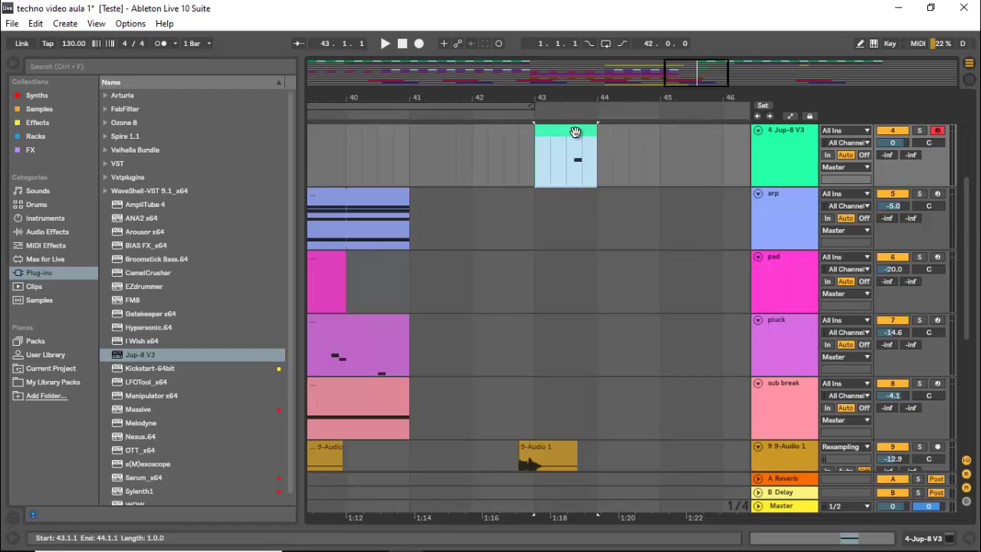
pyautogui.hotkey('ctrl', 'd')
pyautogui.moveTo(561, 180)
pyautogui.mouseDown()
pyautogui.moveTo(609, 185)
pyautogui.moveTo(567, 179)
pyautogui.mouseUp()
pyautogui.hotkey('ctrl', 'l')
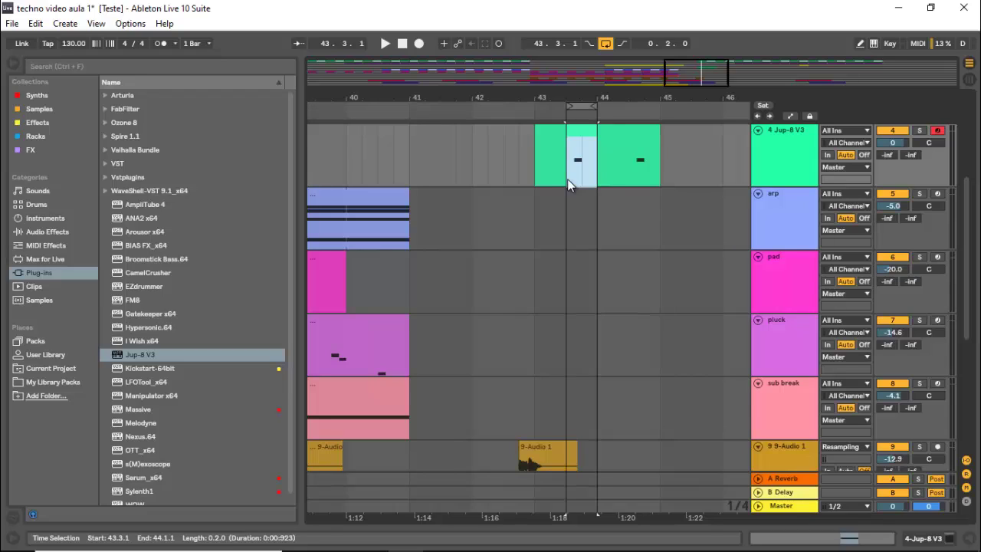
# Step: Rename the Jup-8 V3 track as rasgado, show its devices and solo it
pyautogui.click(786, 156)
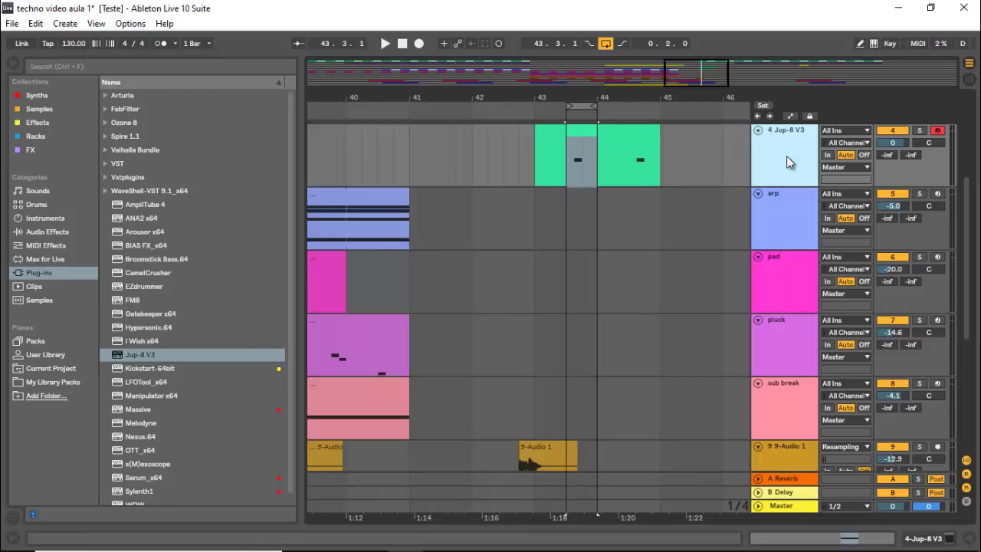
pyautogui.write('rasgado')
pyautogui.press('Return')
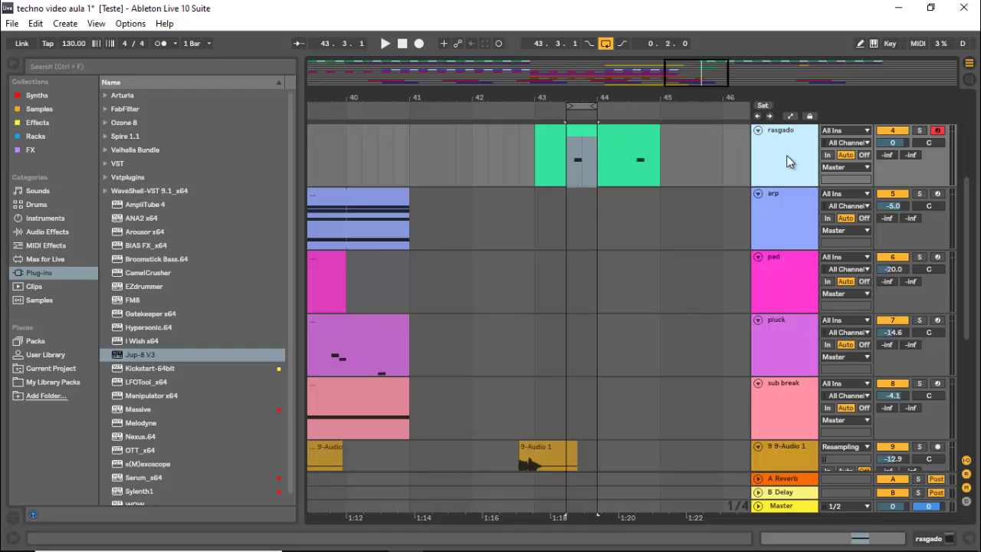
pyautogui.doubleClick(786, 154)
pyautogui.click(919, 130)
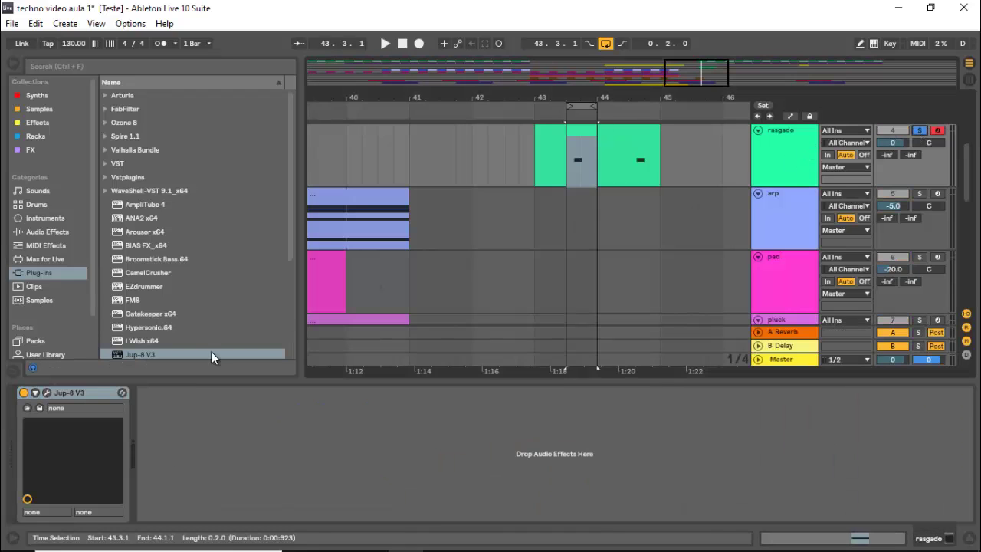
# Step: Transpose the note in the rasgado clip at bar 43 down two octaves to E1
pyautogui.click(580, 149)
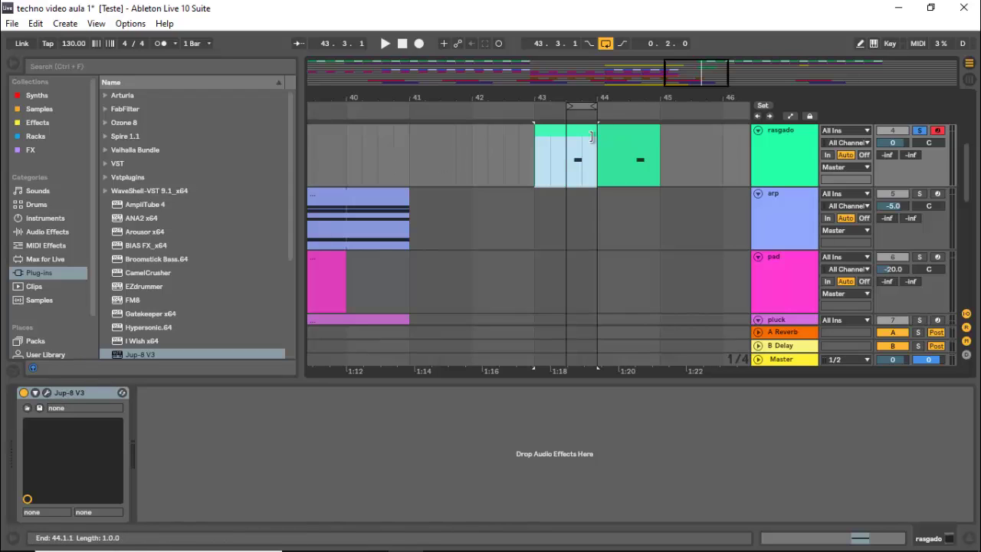
pyautogui.doubleClick(582, 149)
pyautogui.moveTo(666, 299); pyautogui.dragTo(775, 444)
pyautogui.hotkey('shift', 'Down')
pyautogui.hotkey('shift', 'Down')
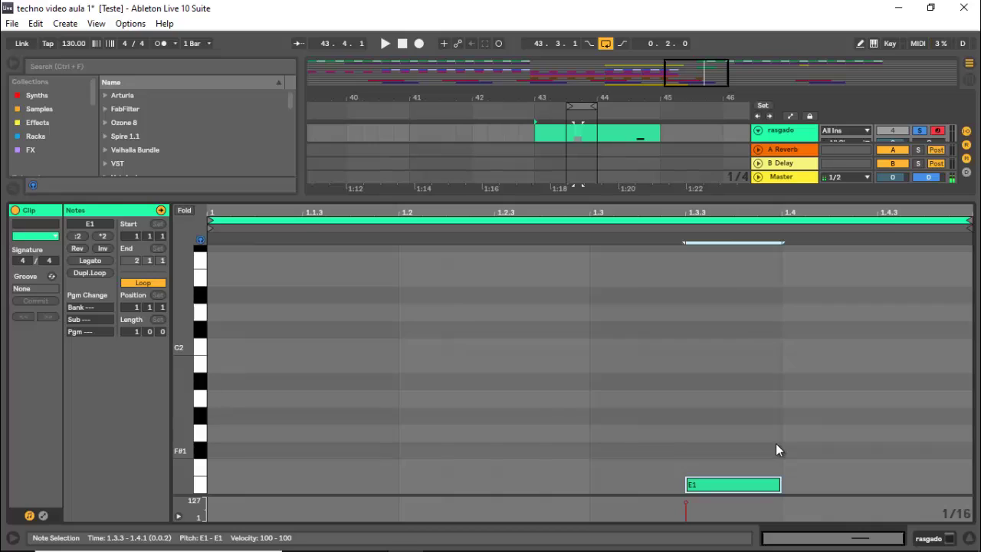
pyautogui.hotkey('ctrl', 'alt', 'l')
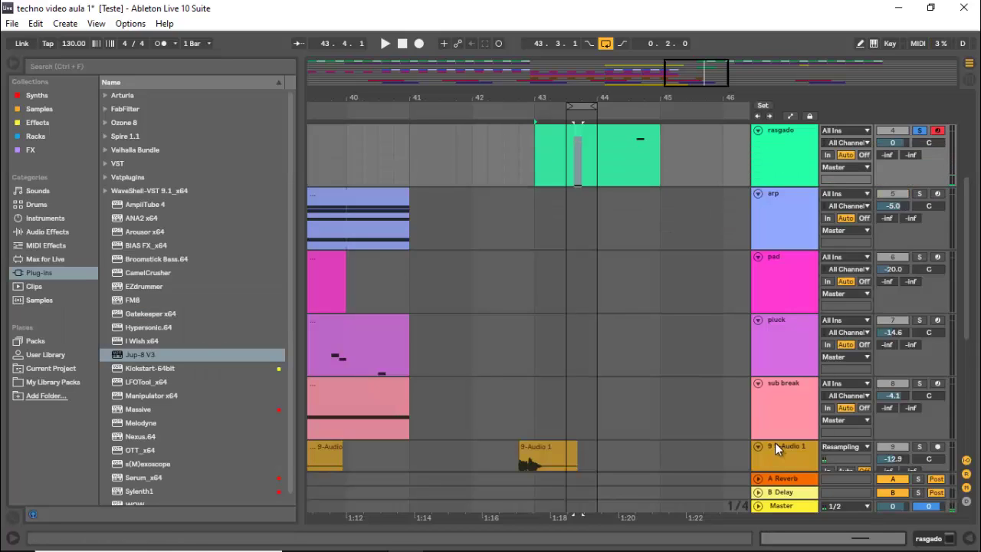
# Step: Replace the rasgado clip at bar 44 with a copy of the bar 43 clip and play from bar 43
pyautogui.click(574, 142)
pyautogui.moveTo(581, 140); pyautogui.dragTo(644, 145)
pyautogui.press('space')
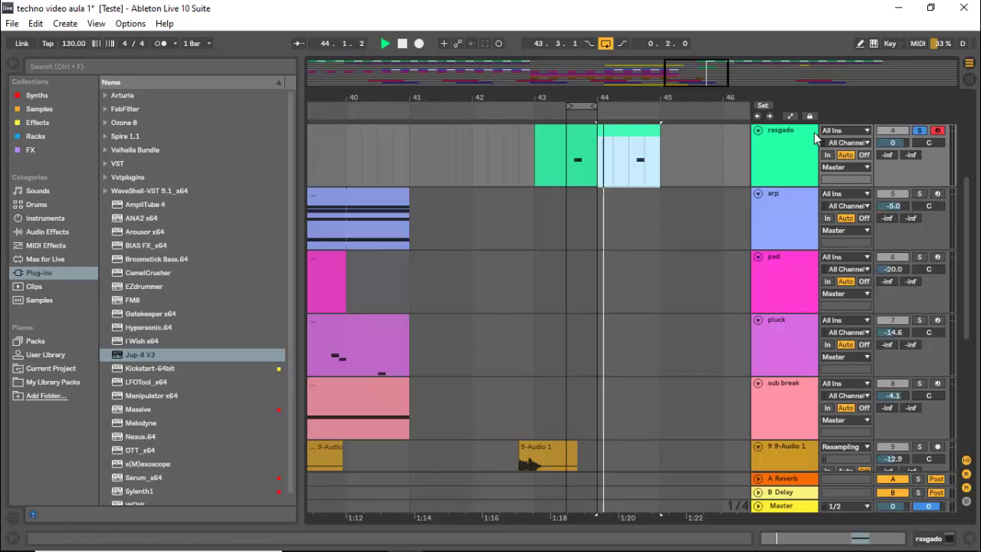
pyautogui.click(591, 134)
pyautogui.press('space')
pyautogui.press('space')
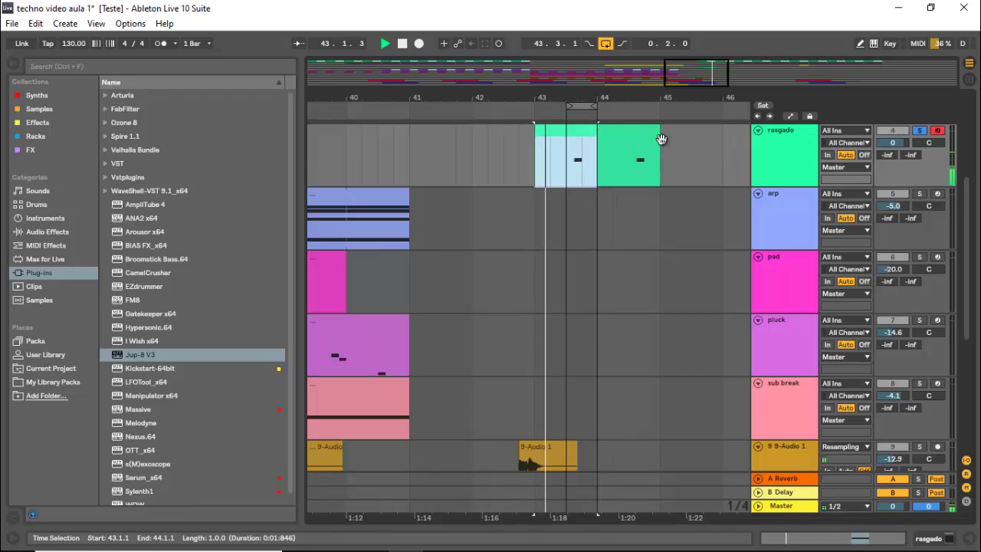
# Step: Set the playback start to 43.3.1, show the rasgado track's devices and audition the loop
pyautogui.click(574, 179)
pyautogui.click(782, 165)
pyautogui.doubleClick(780, 160)
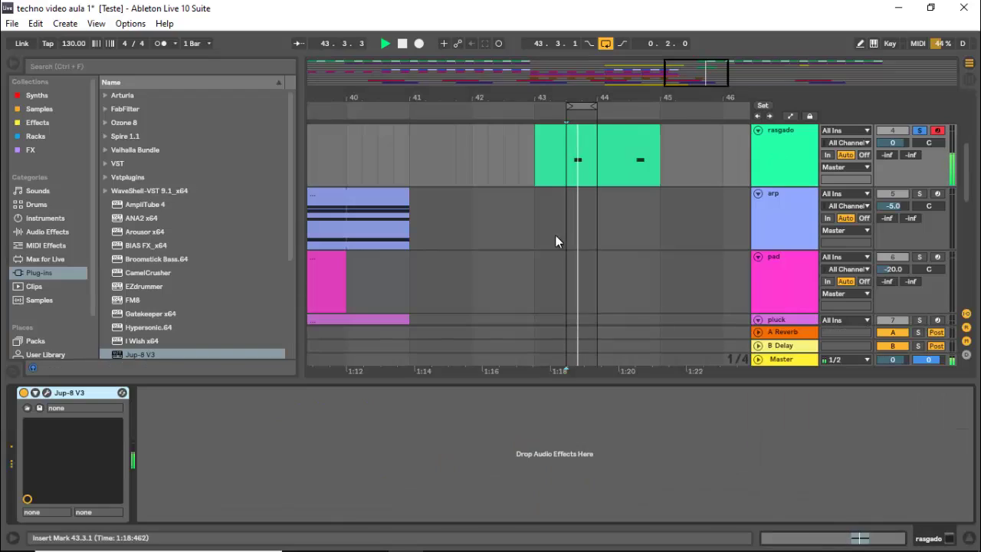
pyautogui.press('space')
# Step: In Jup-8 V3, change oscillator 1's wave shape, adjust the source mix and set oscillator 2's coarse tuning to -12 semitones
pyautogui.click(47, 392)
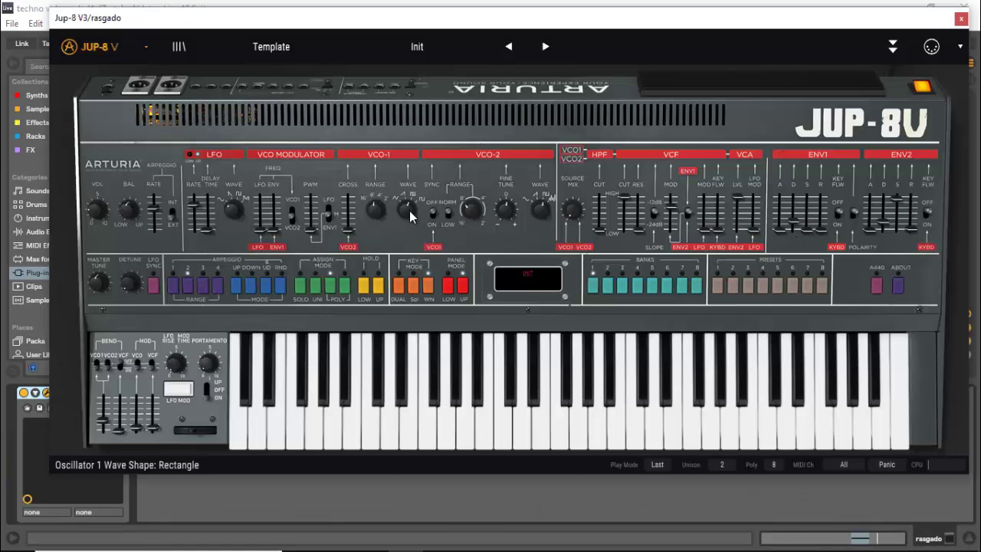
pyautogui.moveTo(410, 211); pyautogui.dragTo(393, 247)
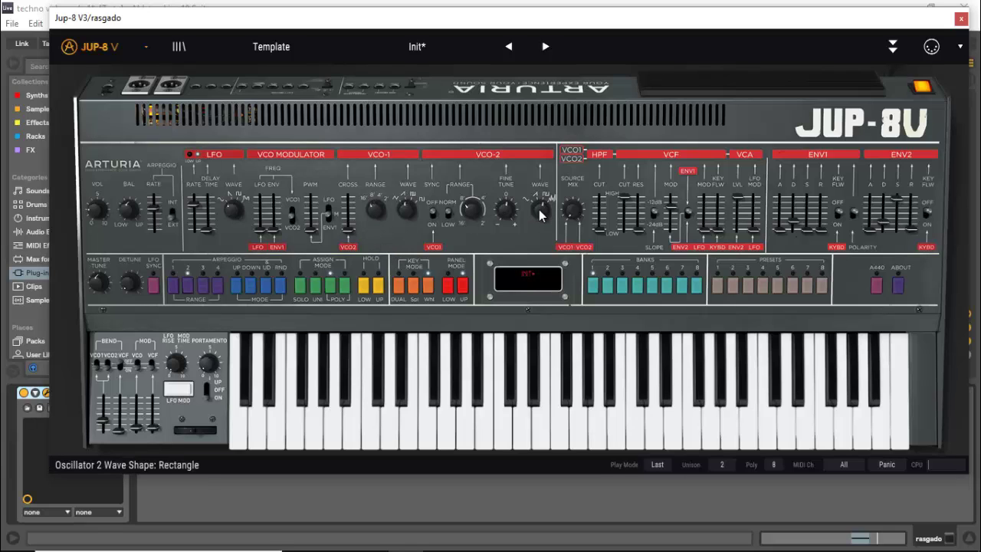
pyautogui.moveTo(571, 209); pyautogui.dragTo(578, 120)
pyautogui.moveTo(467, 212); pyautogui.dragTo(483, 363)
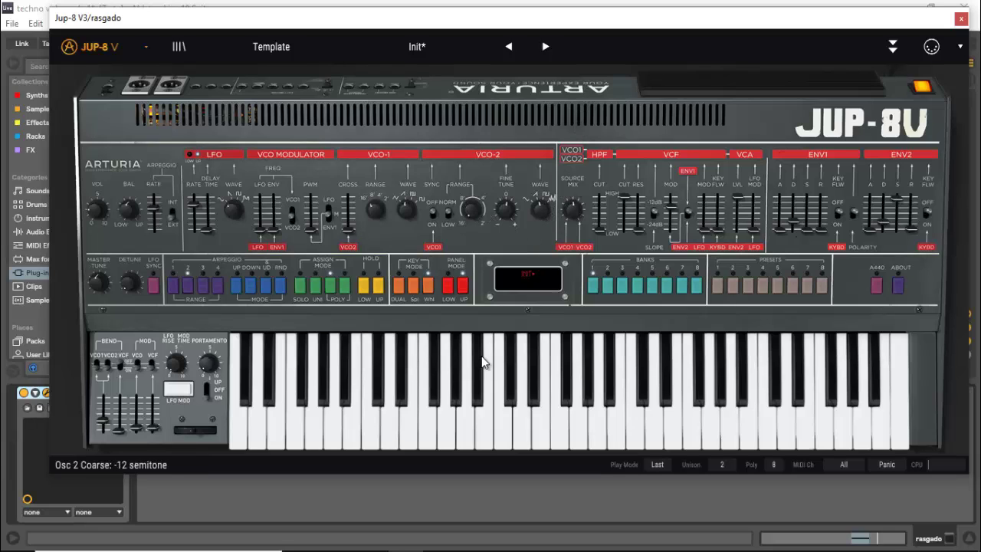
# Step: Set the Jup-8 V3's Env 2 Release to 48 ms and close the synth window
pyautogui.moveTo(494, 246); pyautogui.dragTo(495, 239)
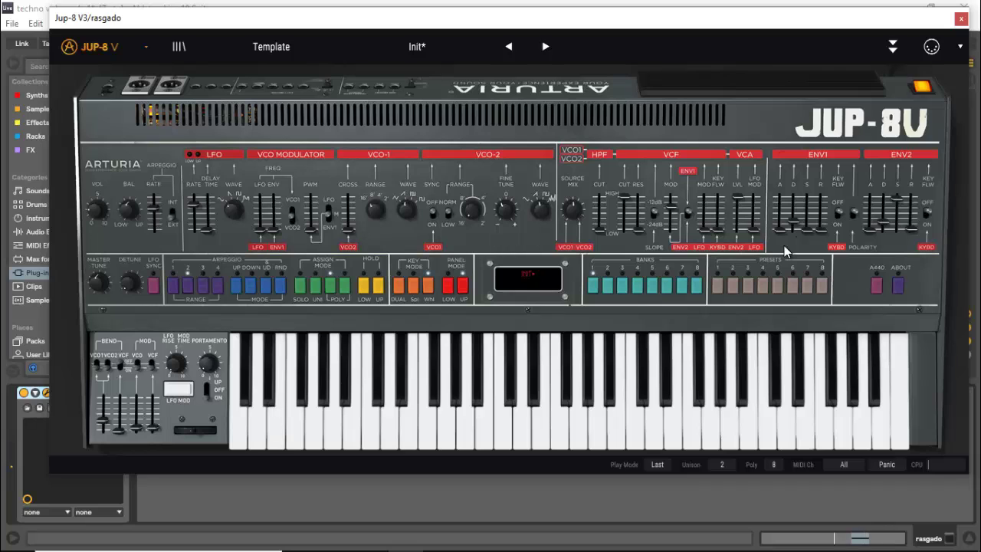
pyautogui.moveTo(913, 232); pyautogui.dragTo(913, 219)
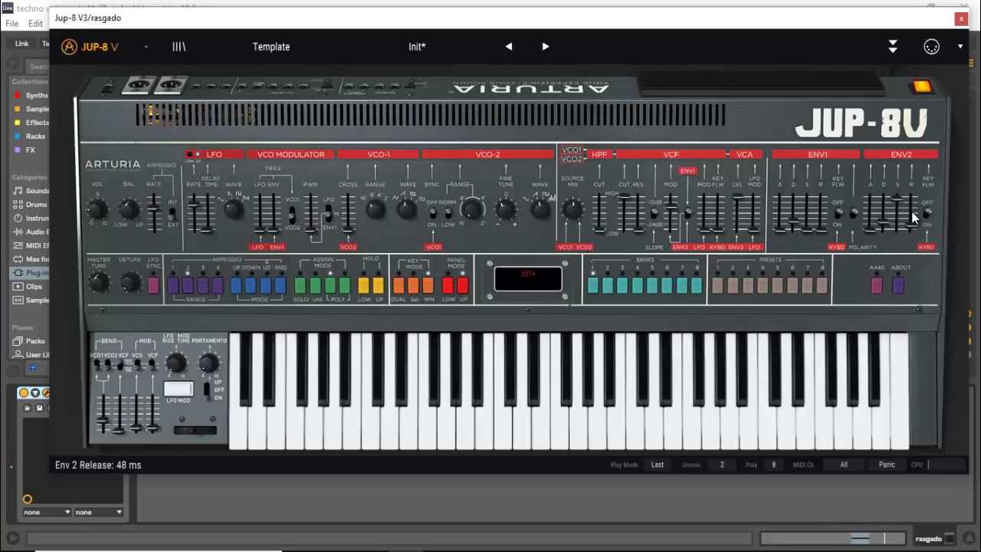
pyautogui.click(960, 19)
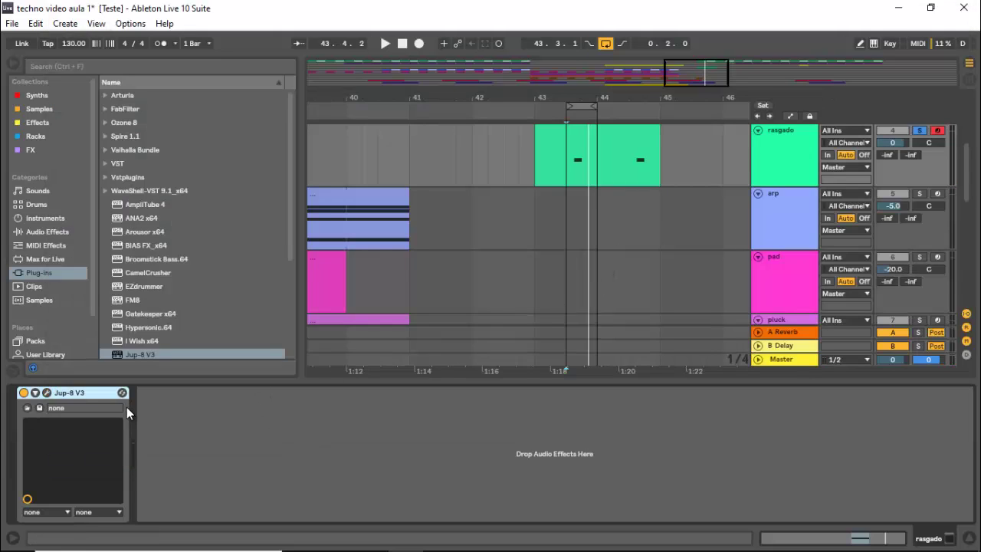
# Step: Add a Distortion effect to the Jup-8 V3's VCO effect slot and adjust its Dry/Wet
pyautogui.click(46, 392)
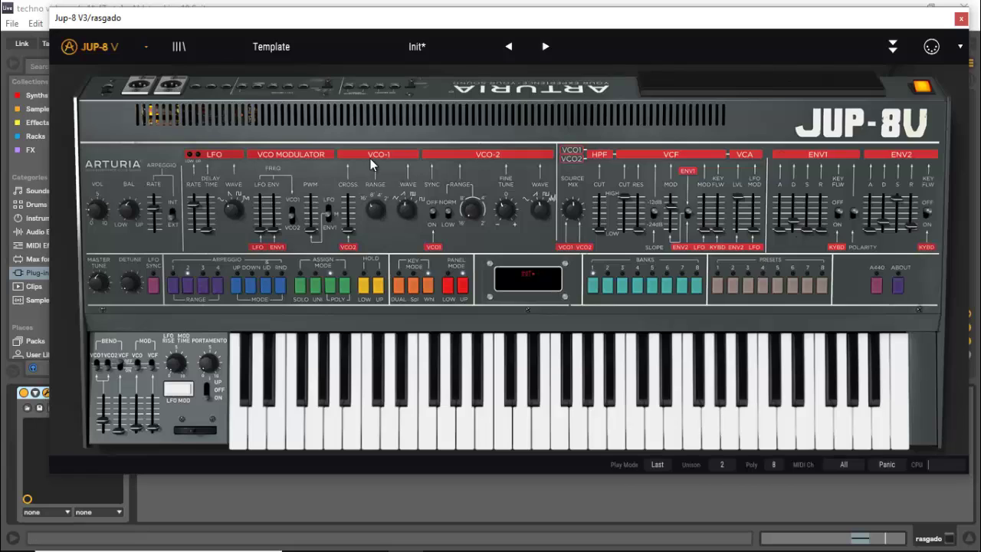
pyautogui.click(891, 48)
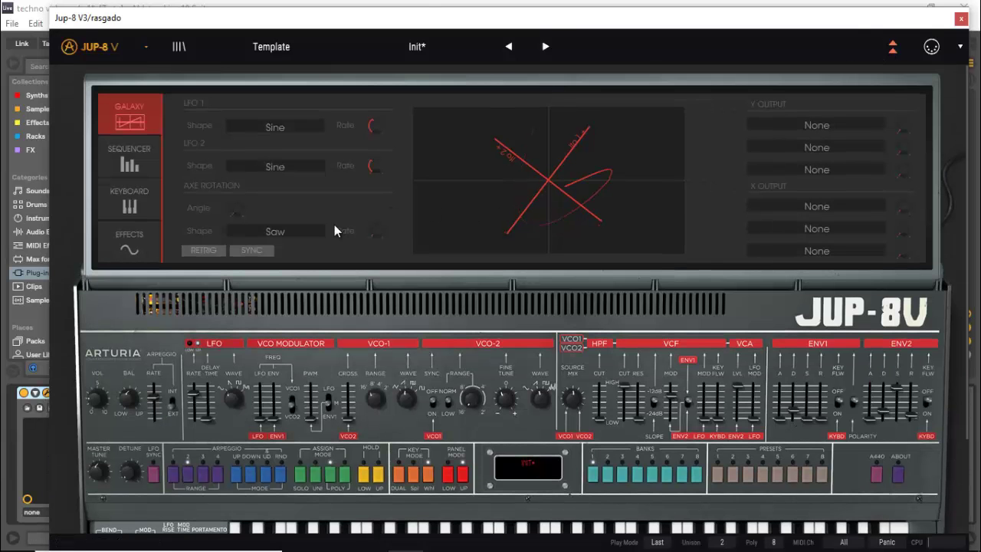
pyautogui.click(274, 231)
pyautogui.click(141, 254)
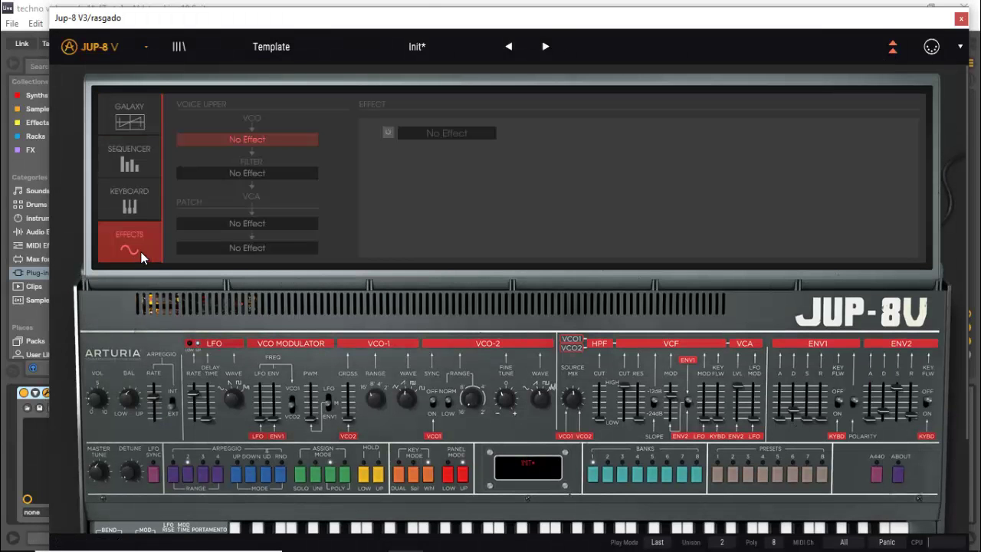
pyautogui.click(449, 133)
pyautogui.click(468, 214)
pyautogui.moveTo(550, 161); pyautogui.dragTo(590, 109)
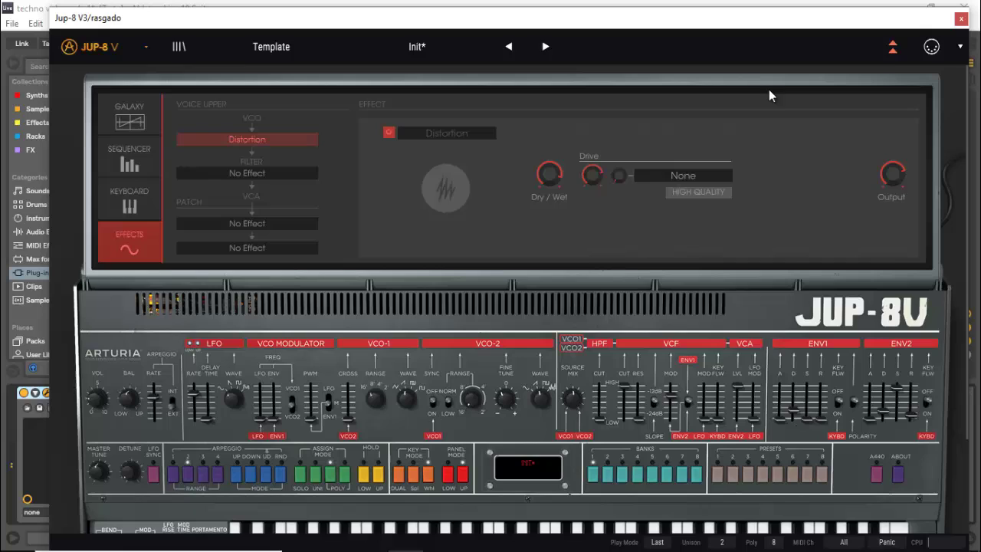
pyautogui.click(961, 18)
# Step: Add CamelCrusher after Jup-8 V3 on the rasgado track, turn its Compressor off and audition the sound
pyautogui.hotkey('ctrl', 'f')
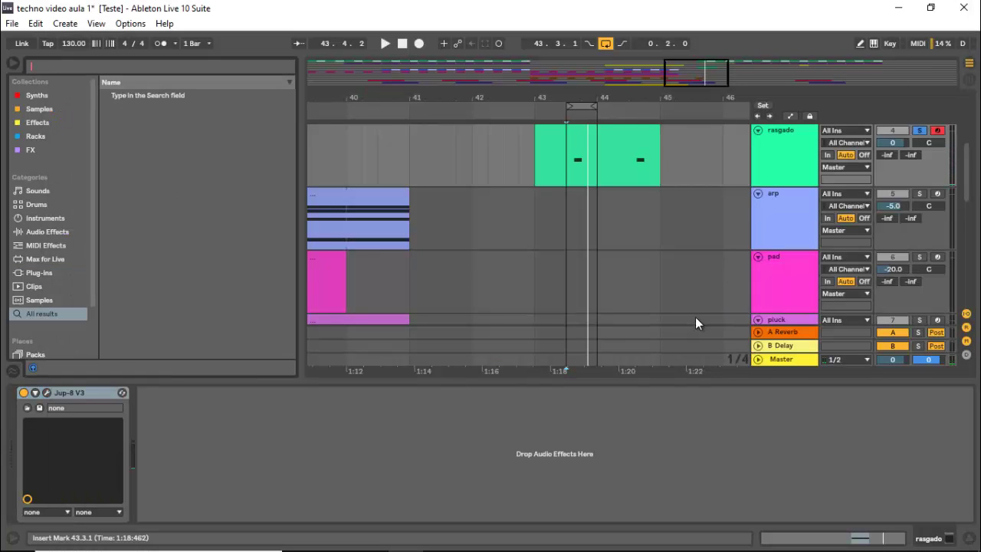
pyautogui.write('camel')
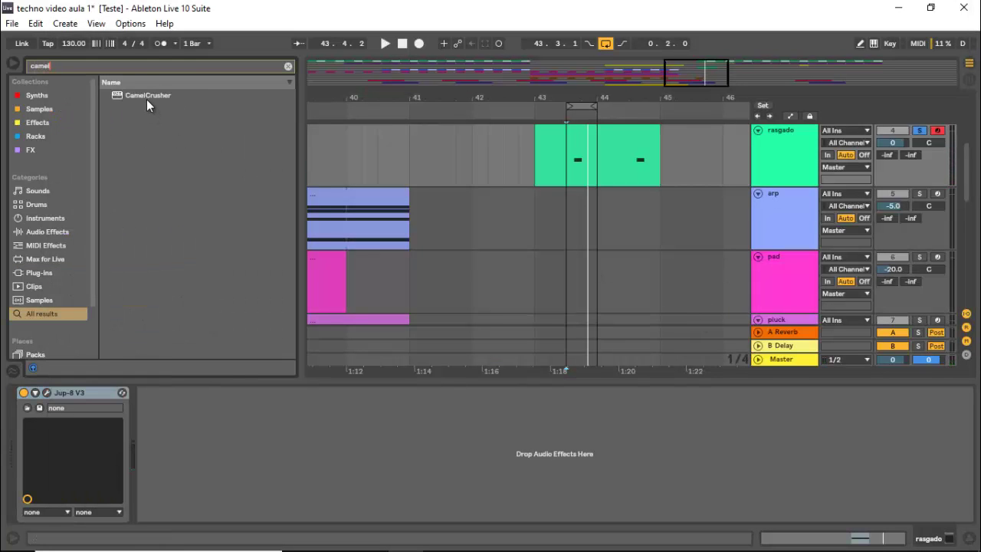
pyautogui.moveTo(148, 95); pyautogui.dragTo(260, 397)
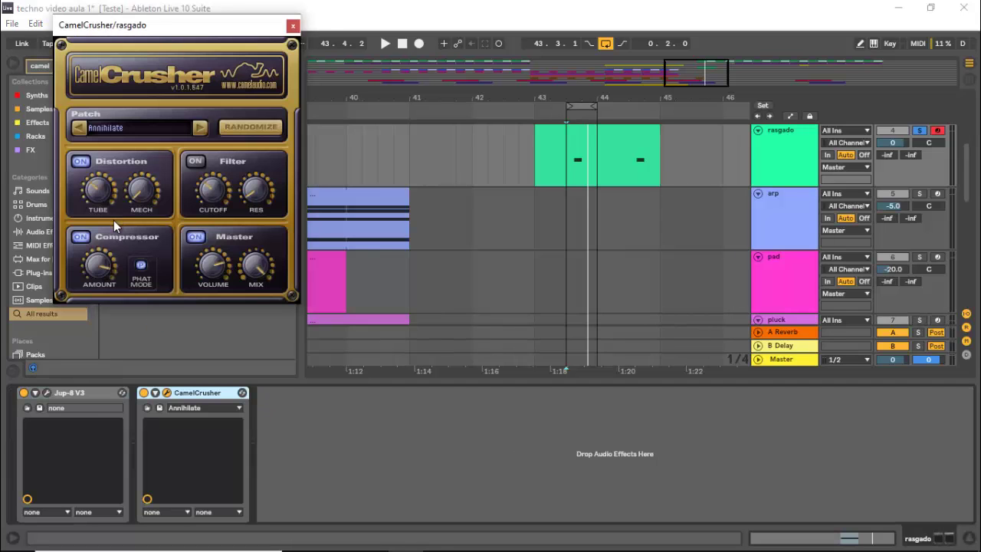
pyautogui.press('space')
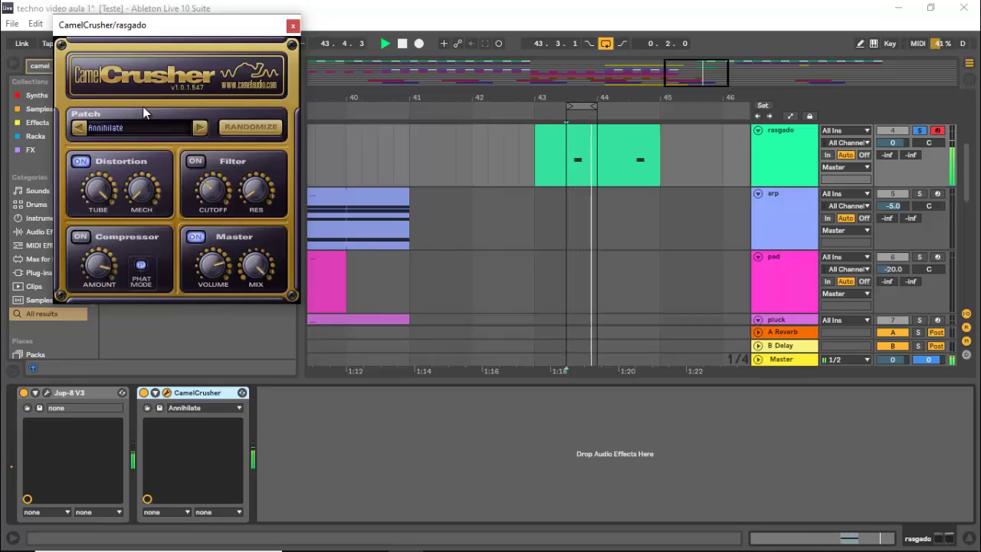
pyautogui.press('space')
pyautogui.click(293, 26)
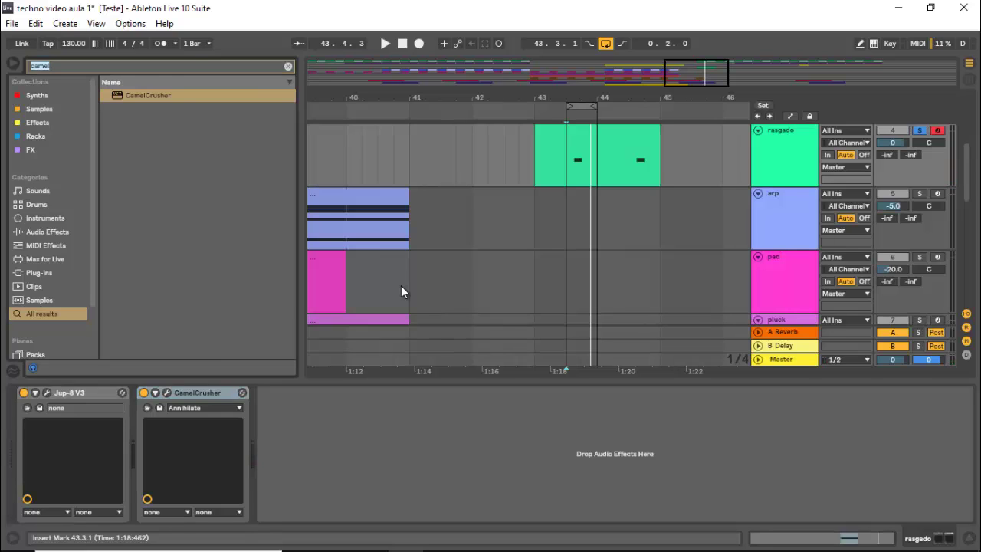
# Step: Add the OTT.adv preset after CamelCrusher, set its Amount to 38 % and start playback
pyautogui.write('ott')
pyautogui.moveTo(145, 109)
pyautogui.mouseDown()
pyautogui.moveTo(241, 237)
pyautogui.moveTo(346, 434)
pyautogui.mouseUp()
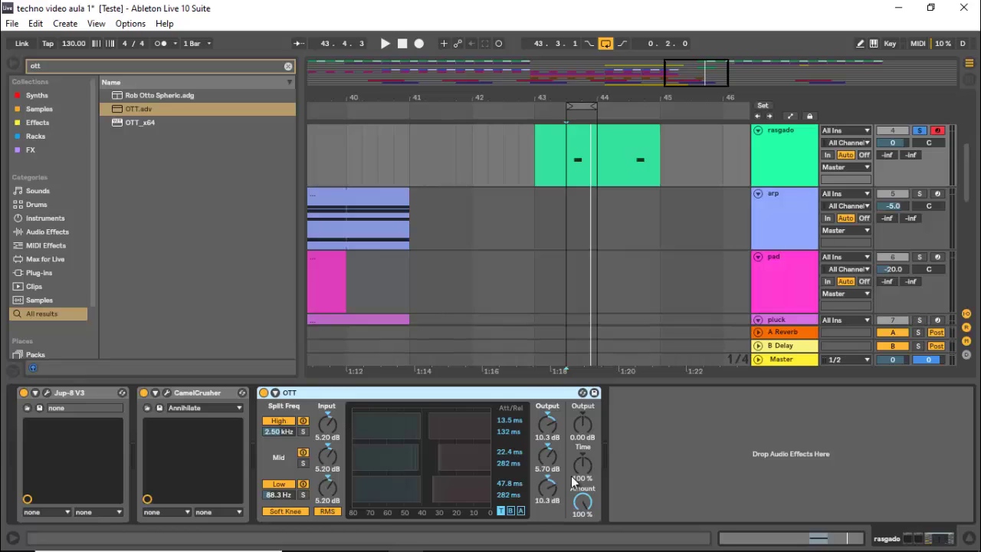
pyautogui.moveTo(582, 502); pyautogui.dragTo(584, 502)
pyautogui.press('space')
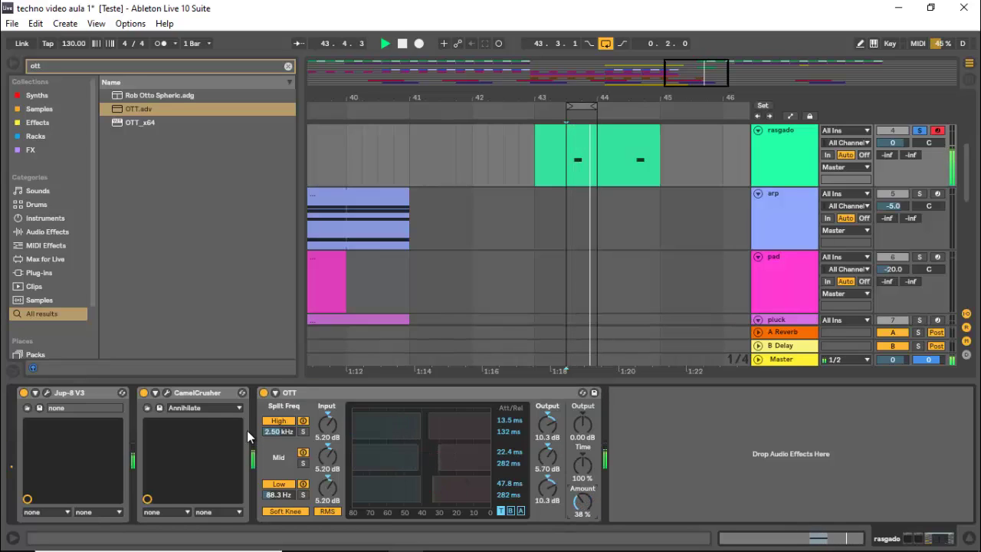
# Step: Lower the Dry/Wet of the Jup-8 V3's Distortion, collapse its effects section and close the synth window
pyautogui.click(48, 392)
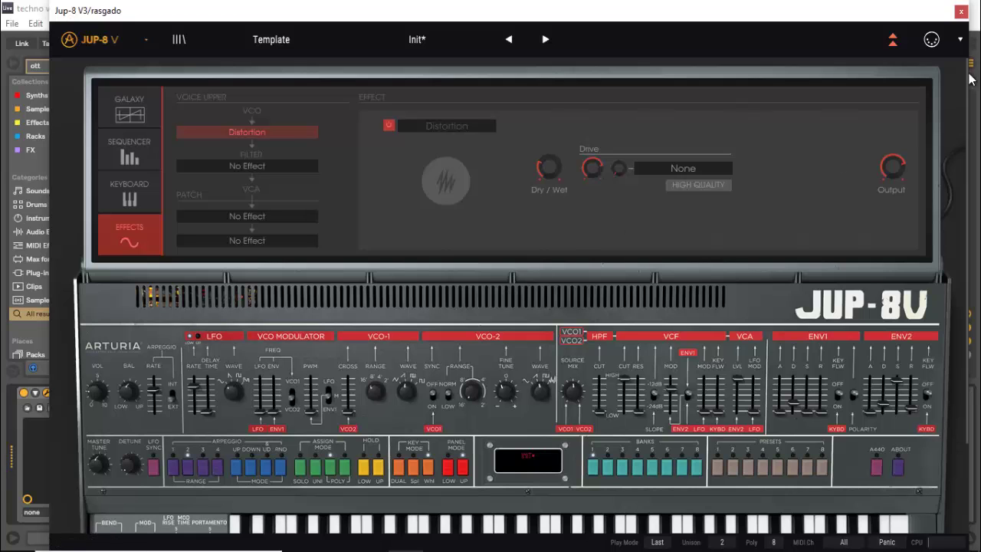
pyautogui.click(893, 39)
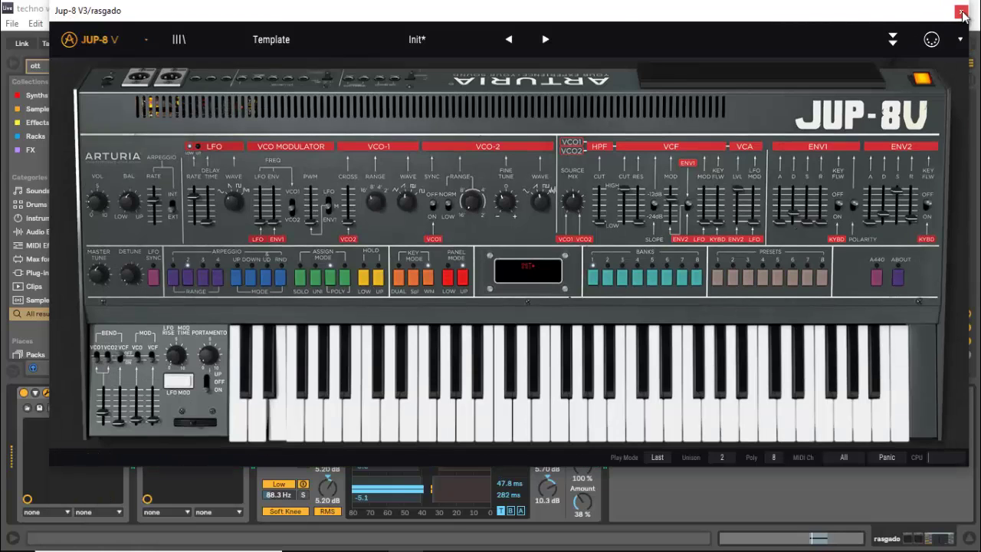
pyautogui.click(960, 12)
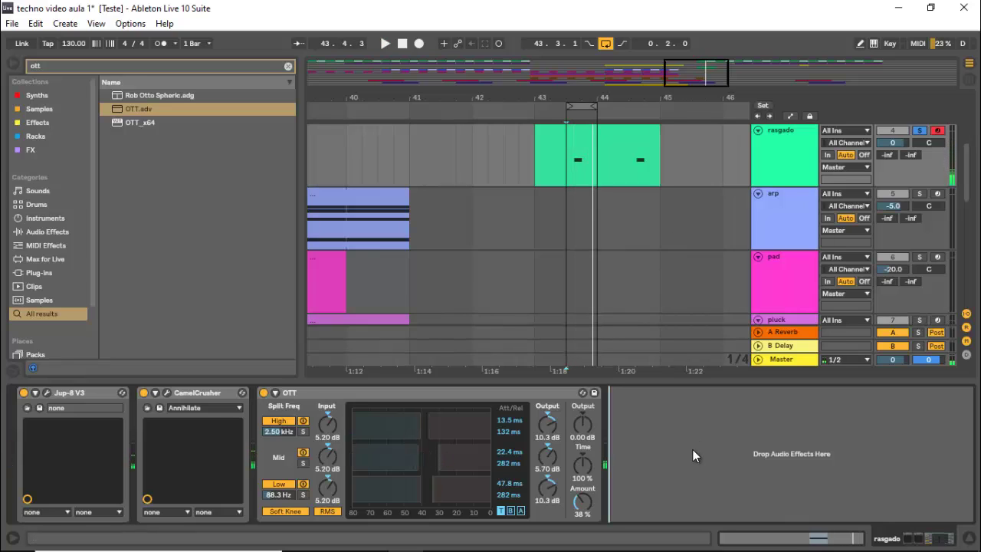
# Step: Add Reverb after OTT with Lo Cut enabled and Decay Time 3.62 s, and audition it with looping off
pyautogui.hotkey('ctrl', 'f')
pyautogui.write('rev')
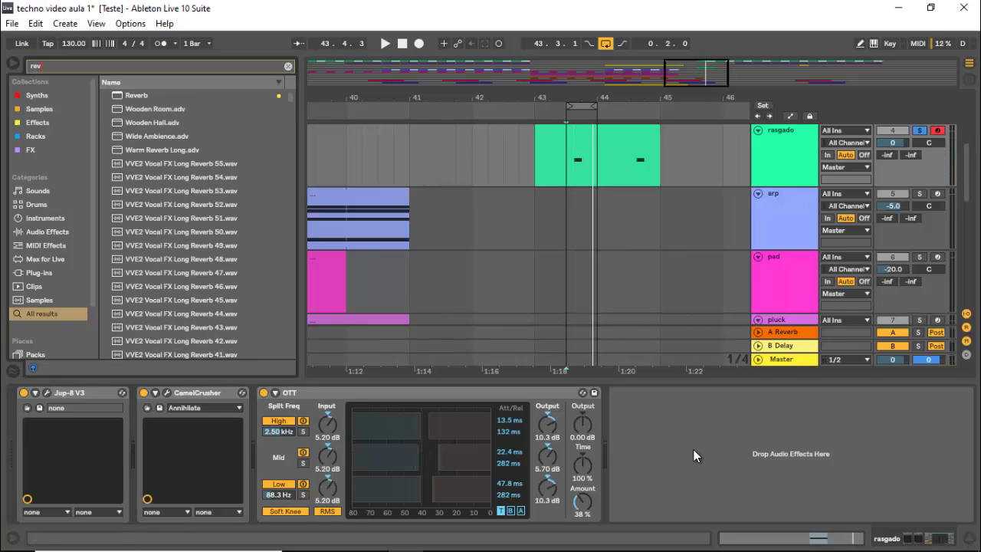
pyautogui.moveTo(132, 96); pyautogui.dragTo(654, 429)
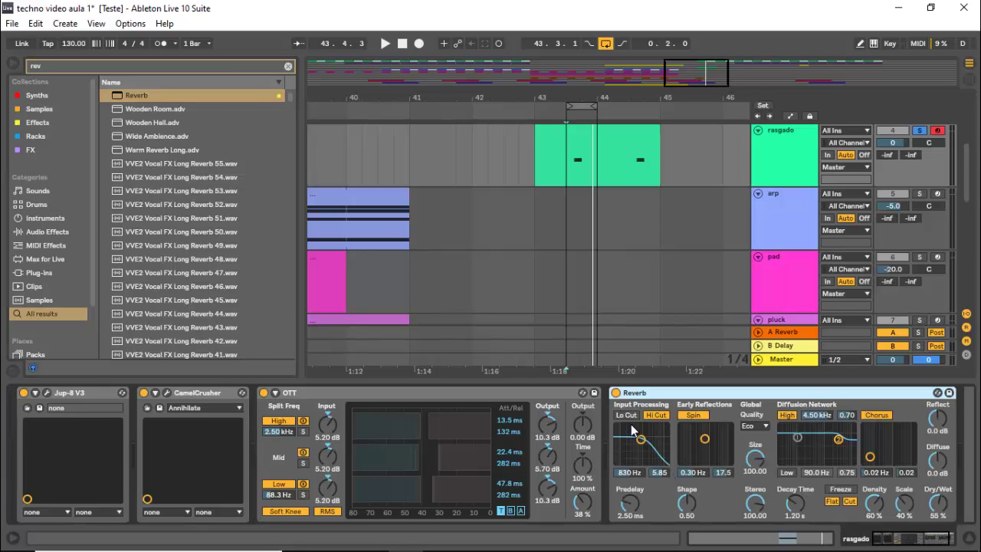
pyautogui.click(627, 415)
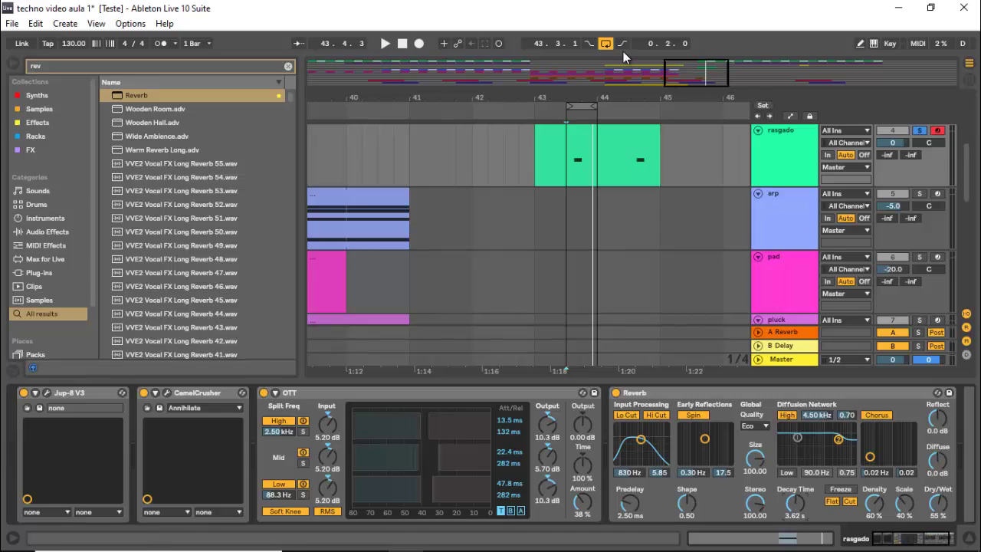
pyautogui.press('space')
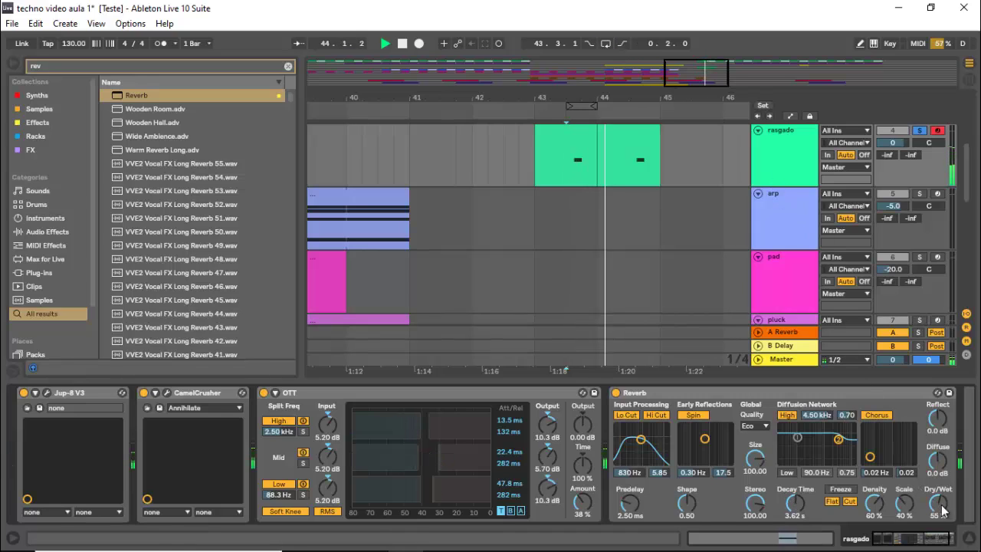
pyautogui.press('space')
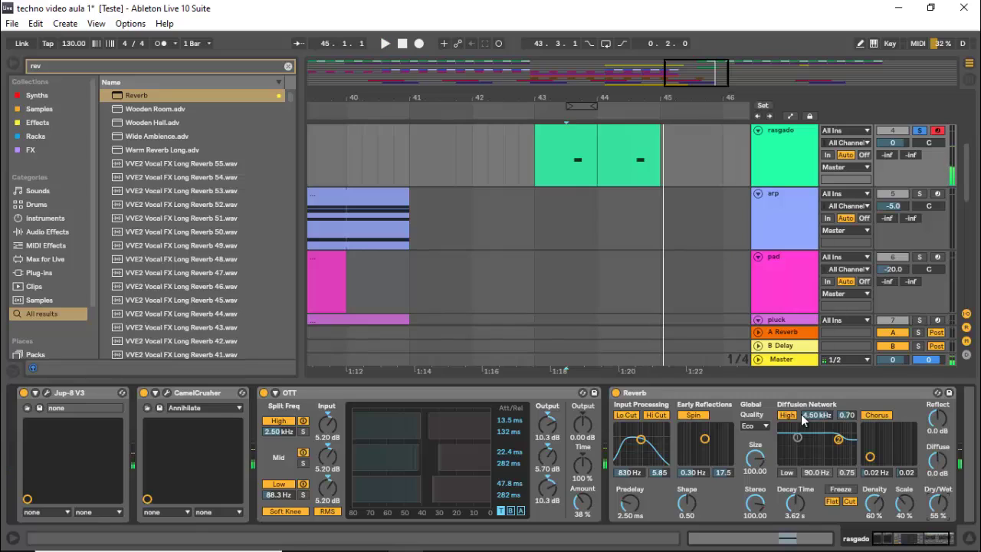
# Step: Set the Reverb's Decay Time to 8.57 s and Dry/Wet to 45 %, and group it into an Audio Effect Rack
pyautogui.press('space')
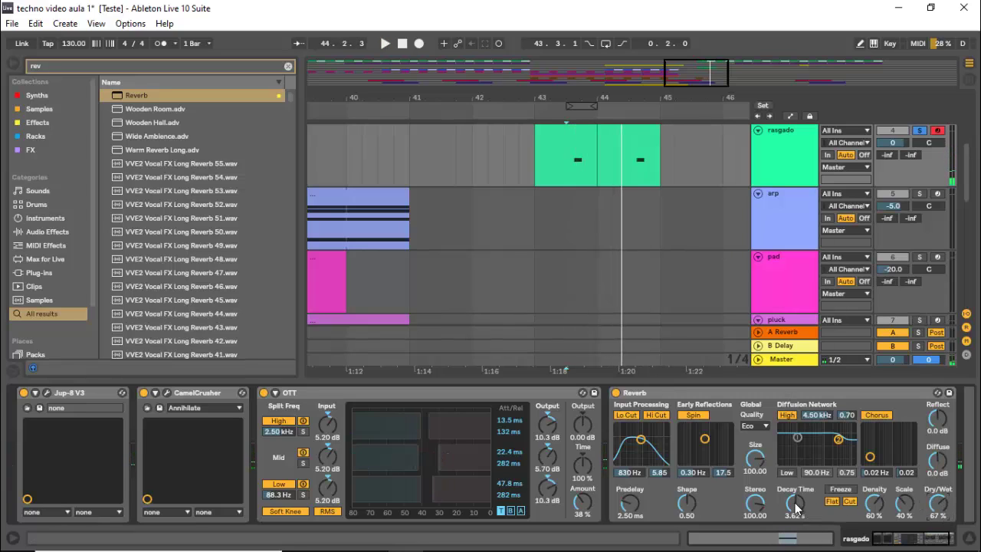
pyautogui.press('space')
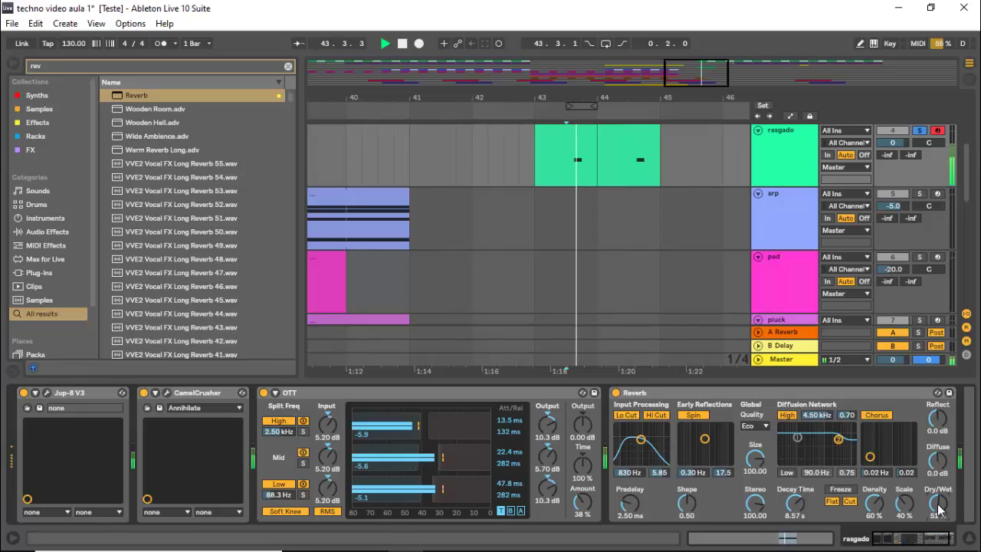
pyautogui.moveTo(938, 505); pyautogui.dragTo(938, 507)
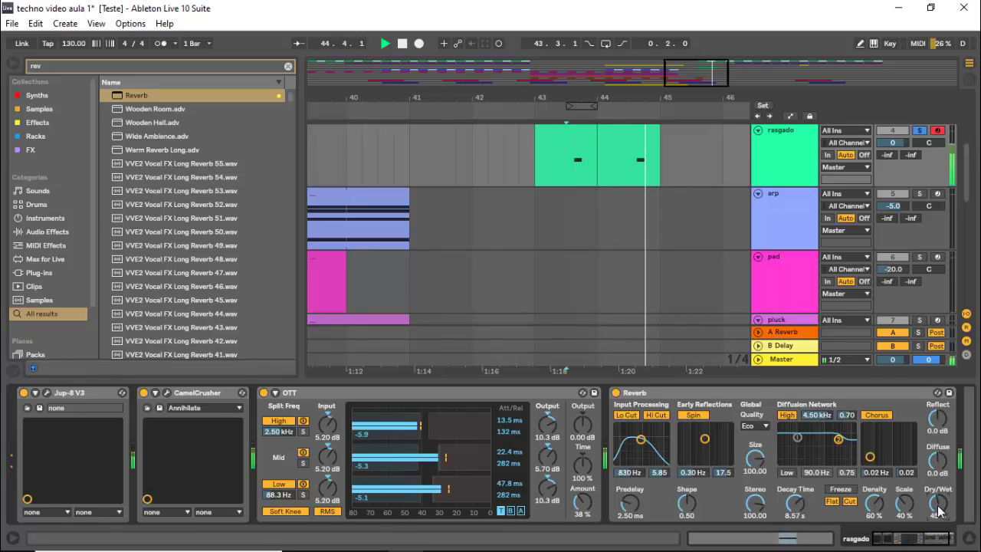
pyautogui.press('space')
pyautogui.click(823, 397)
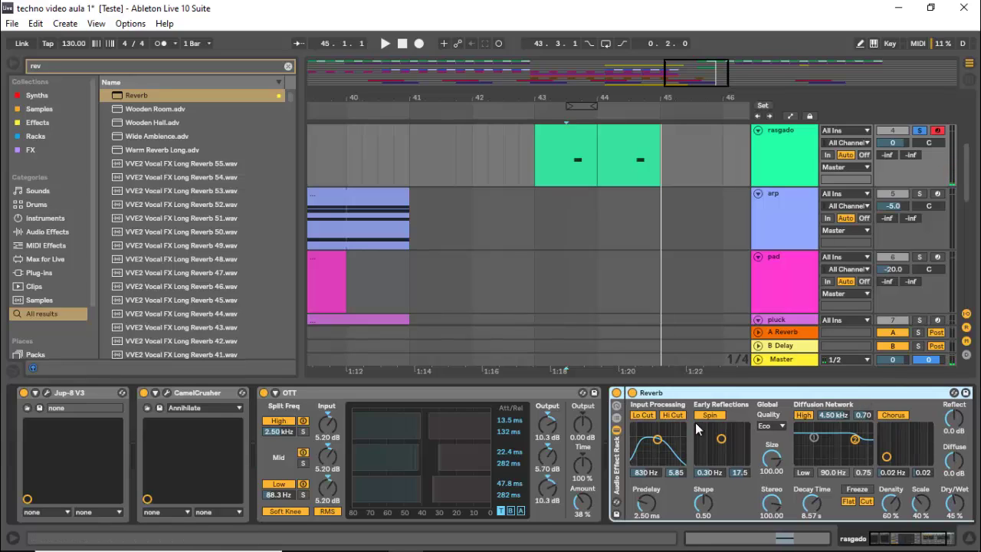
# Step: Duplicate the chain in the Audio Effect Rack and delete the Reverb from the first chain, keeping it in the second
pyautogui.hotkey('ctrl', 'g')
pyautogui.click(658, 430)
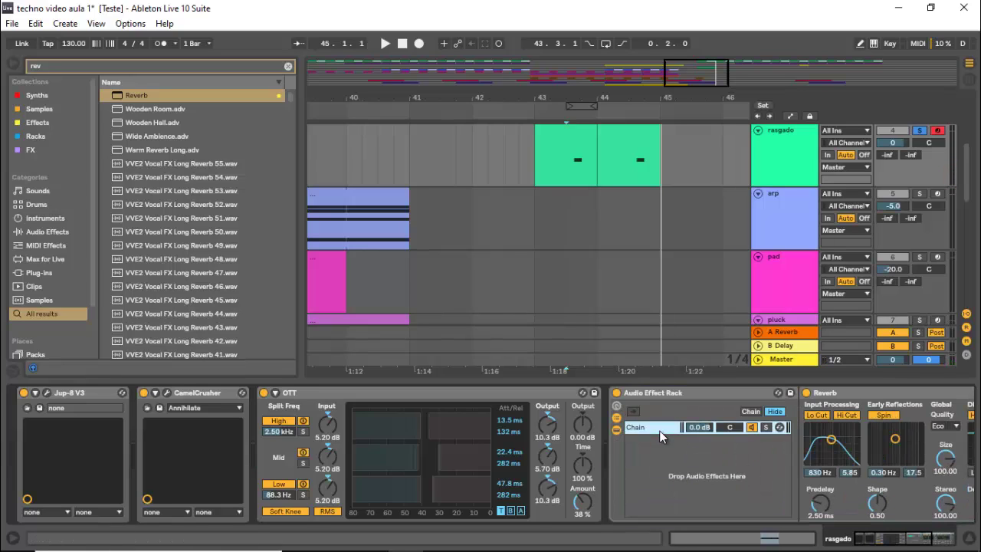
pyautogui.hotkey('ctrl', 'd')
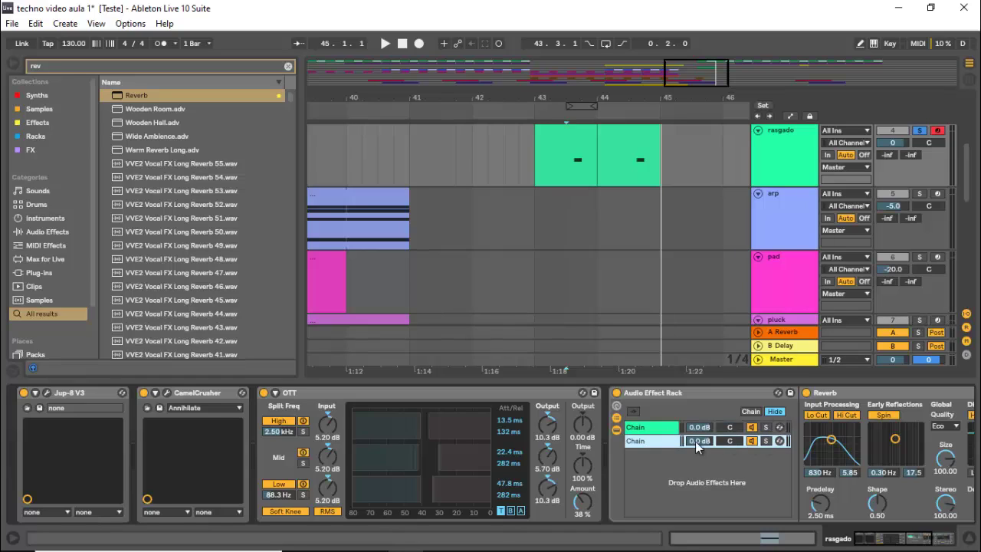
pyautogui.click(656, 429)
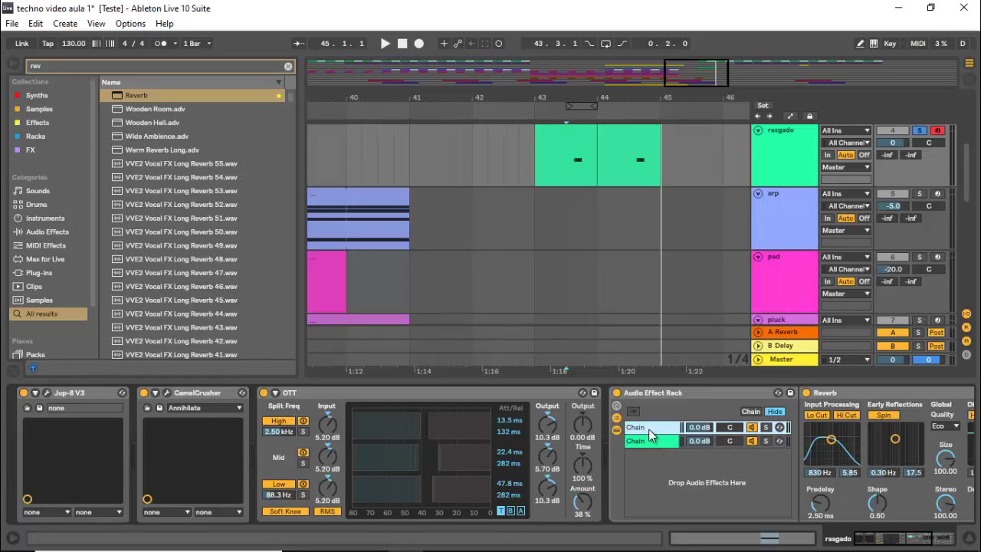
pyautogui.click(834, 393)
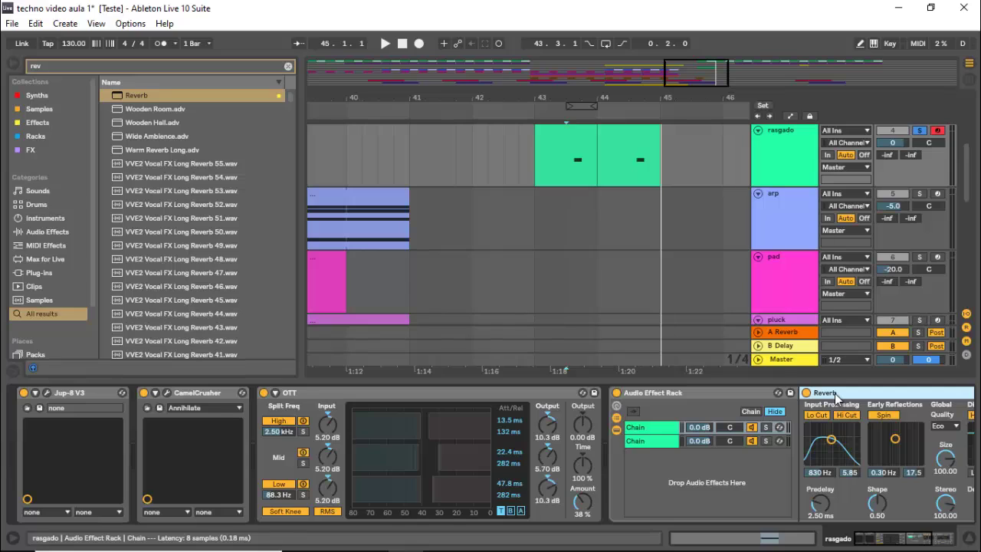
pyautogui.press('Delete')
pyautogui.click(656, 443)
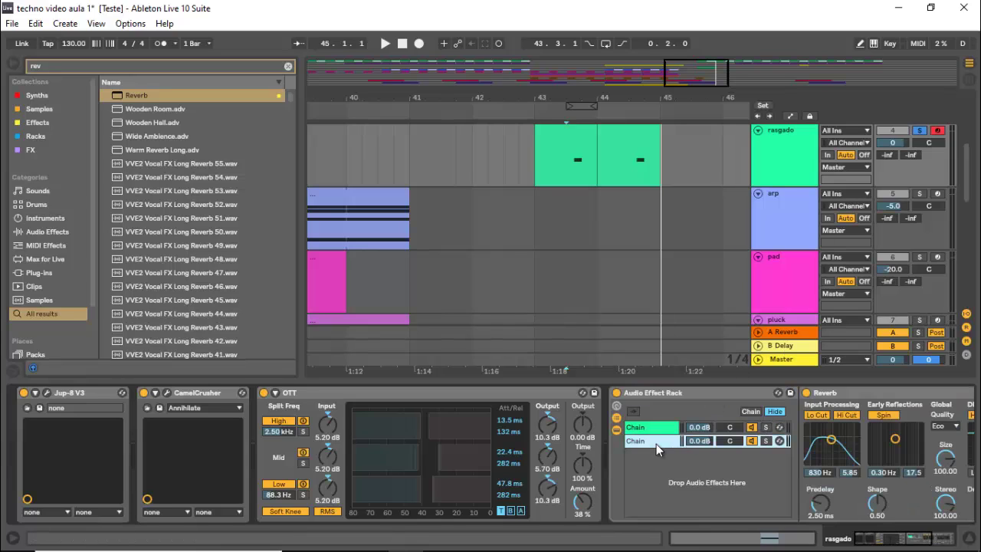
pyautogui.click(648, 427)
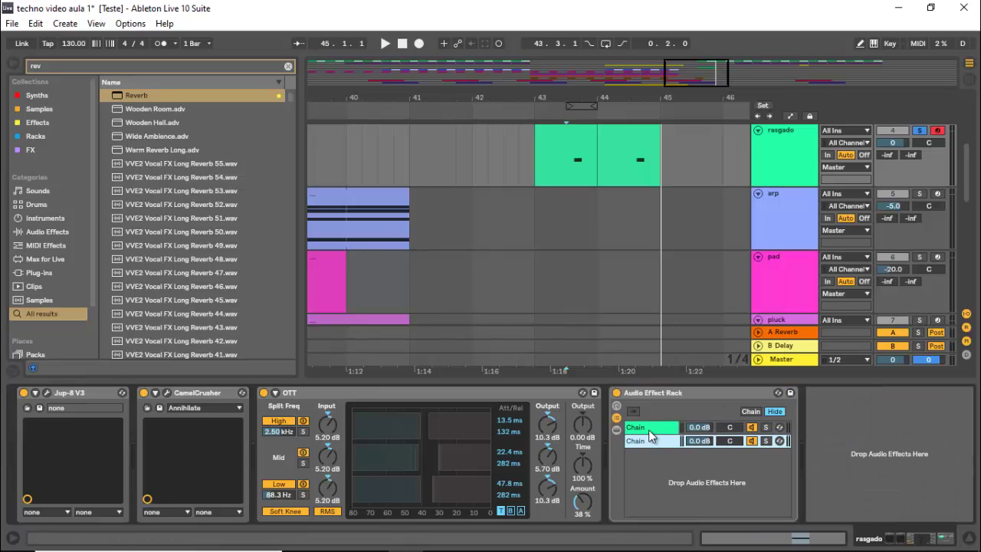
pyautogui.click(650, 439)
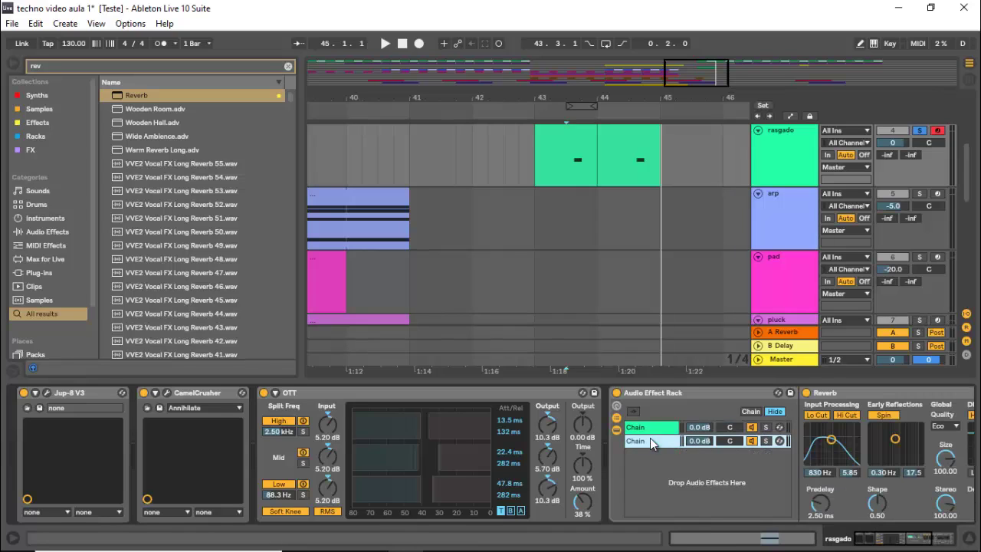
# Step: Set the rack's Reverb chain volume to -7.7 dB with the dry chain at 0.0 dB, auditioning the mix, and hide the device view
pyautogui.moveTo(704, 429); pyautogui.dragTo(706, 446)
pyautogui.press('space')
pyautogui.doubleClick(704, 429)
pyautogui.press('space')
pyautogui.press('space')
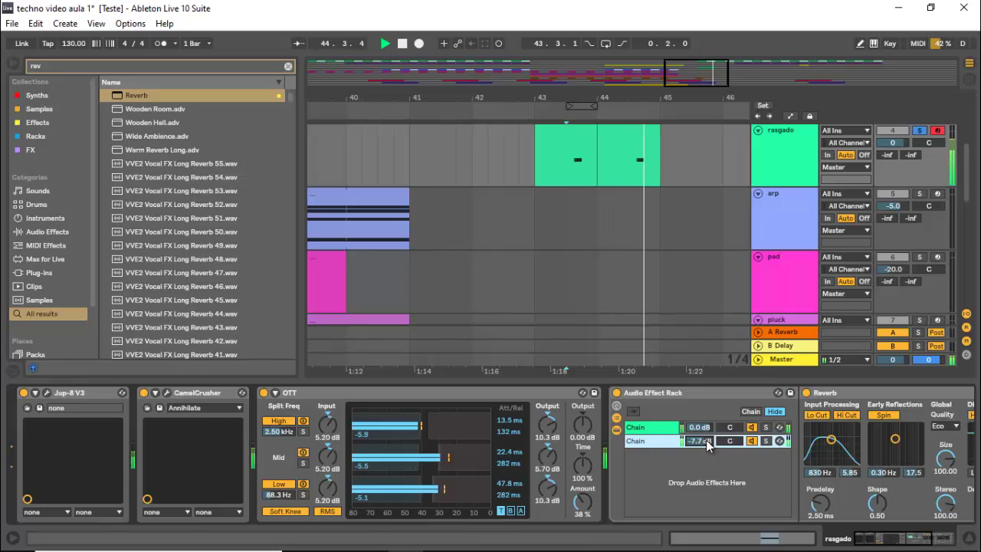
pyautogui.press('space')
pyautogui.hotkey('ctrl', 'alt', 'l')
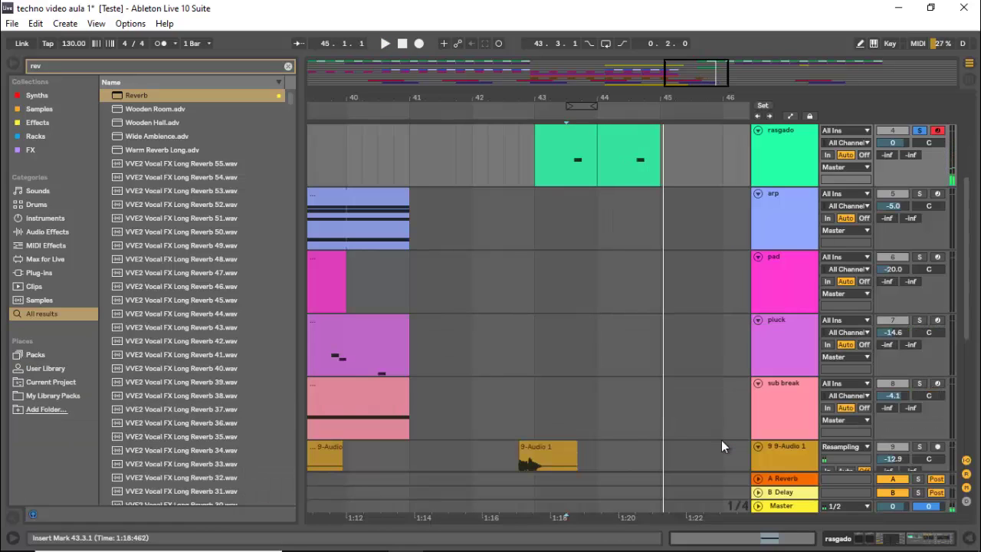
# Step: Unsolo the rasgado track and set its volume to -2.7 dB while playing from just before bar 43
pyautogui.scroll(3, 686, 329)
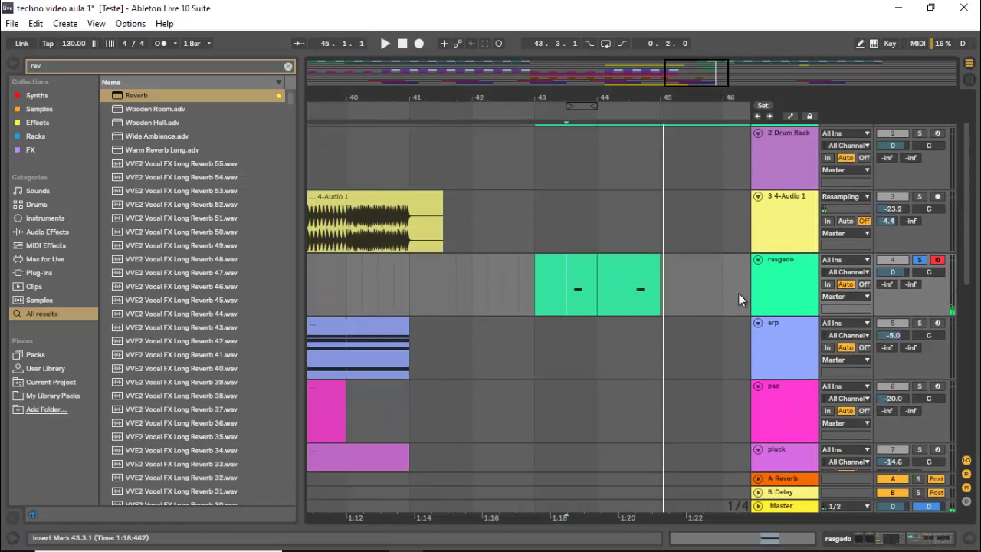
pyautogui.click(919, 260)
pyautogui.click(506, 319)
pyautogui.press('space')
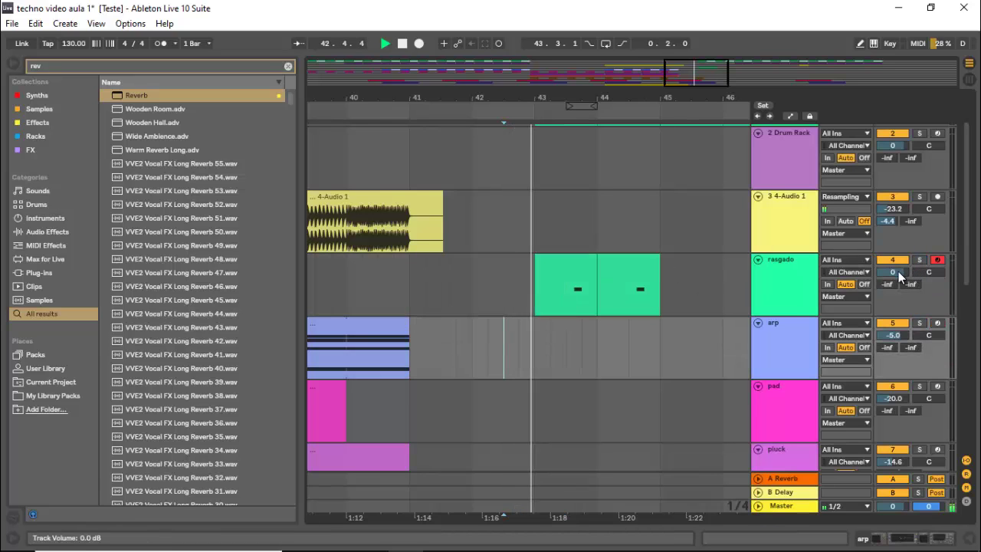
pyautogui.moveTo(898, 271); pyautogui.dragTo(898, 273)
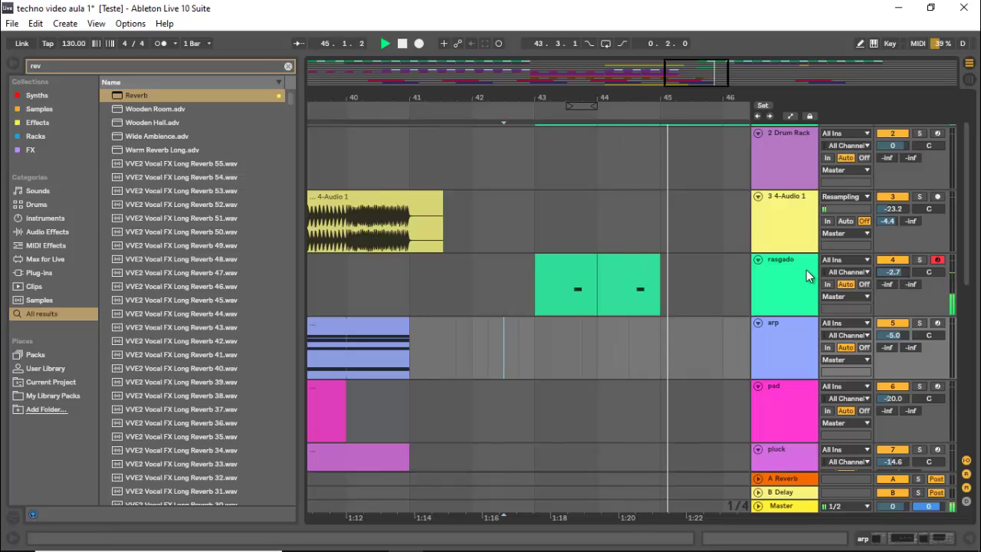
pyautogui.press('space')
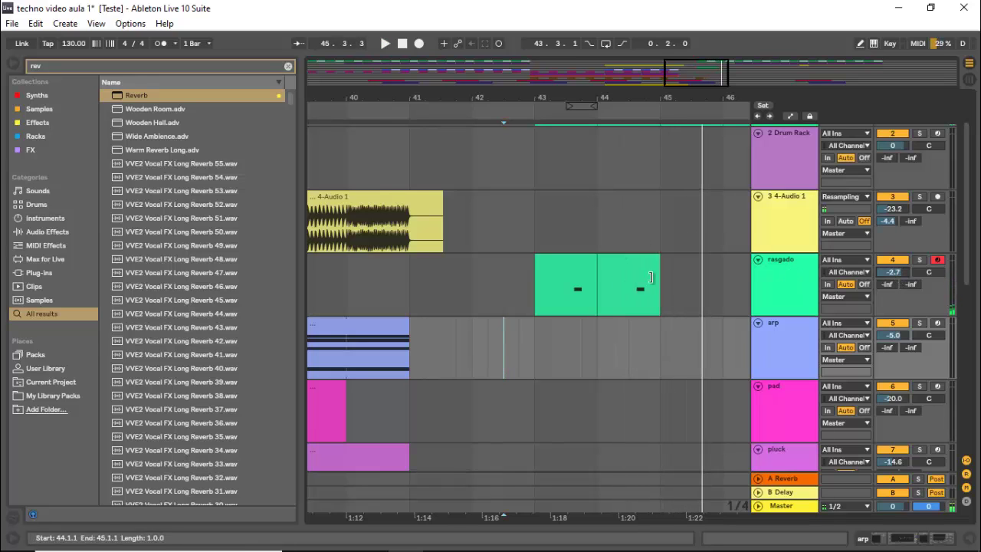
# Step: Duplicate the two rasgado clips three times to fill bars 43 to 51, and audition the part from bar 43
pyautogui.moveTo(687, 86); pyautogui.dragTo(687, 67)
pyautogui.moveTo(555, 297); pyautogui.dragTo(522, 299)
pyautogui.hotkey('ctrl', 'd')
pyautogui.hotkey('ctrl', 'd')
pyautogui.hotkey('ctrl', 'd')
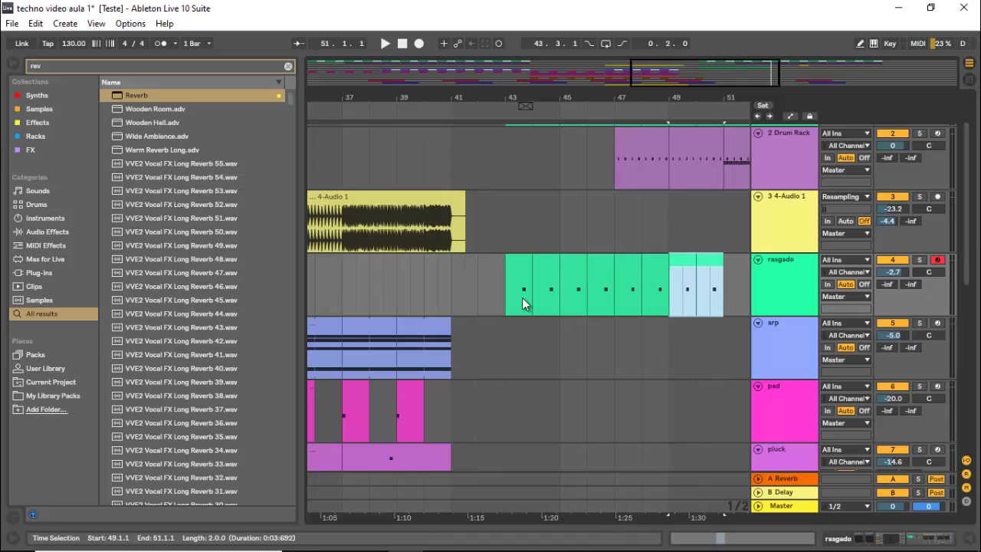
pyautogui.click(522, 299)
pyautogui.press('space')
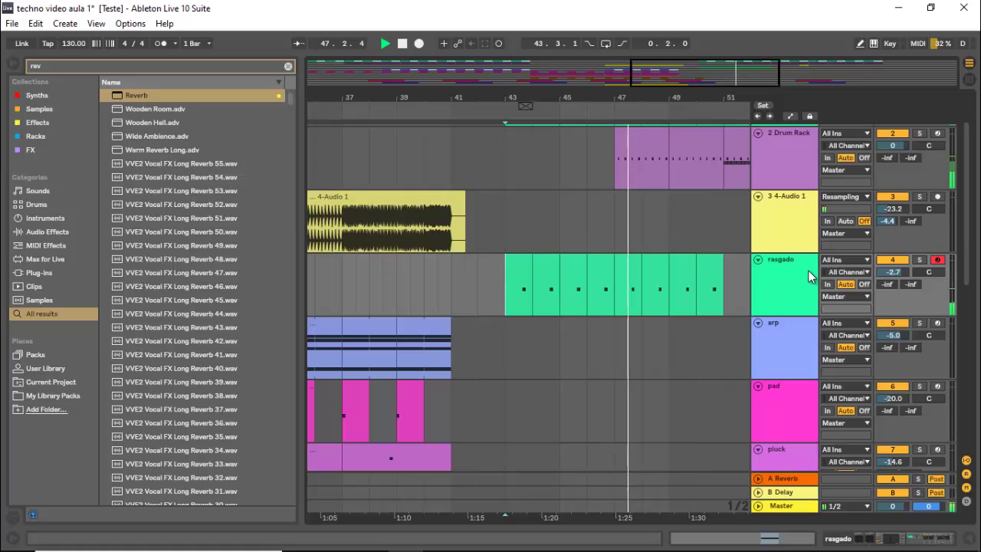
pyautogui.press('space')
# Step: Insert a MIDI track below rasgado, search the browser for "nex" and load the Nexus.64 instrument onto it
pyautogui.click(774, 282)
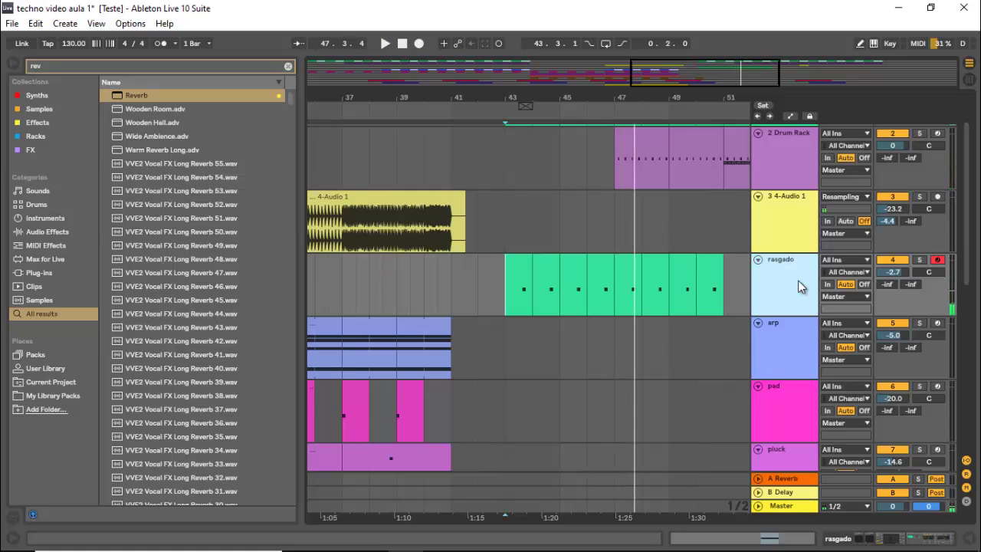
pyautogui.hotkey('ctrl', 'shift', 't')
pyautogui.hotkey('ctrl', 'f')
pyautogui.write('ne')
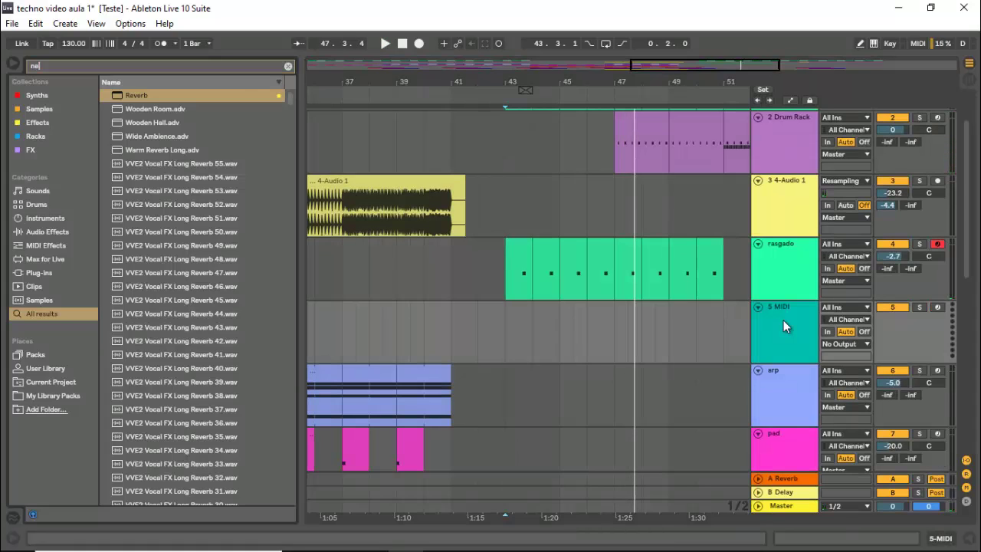
pyautogui.write('x')
pyautogui.moveTo(159, 98); pyautogui.dragTo(183, 127)
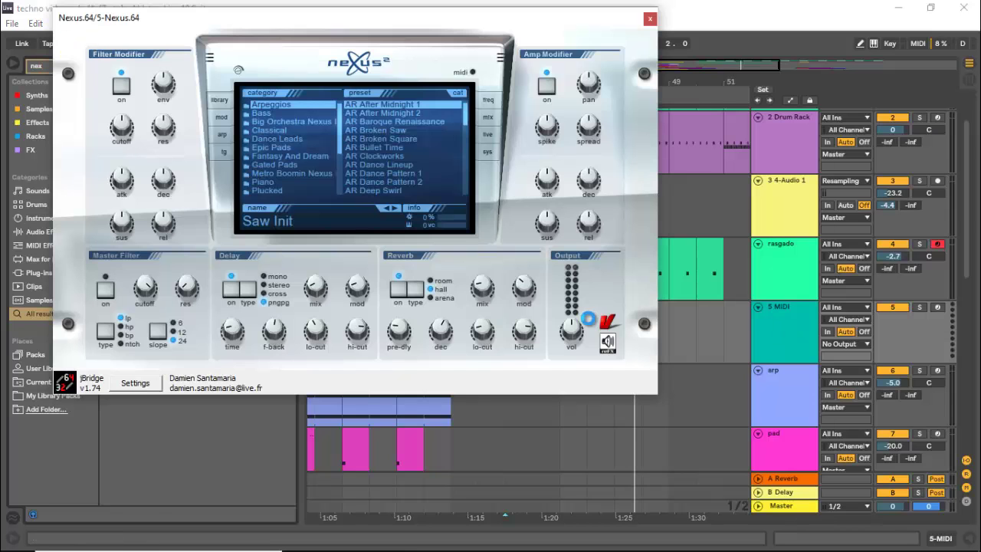
# Step: Load the VO Symphonic Choir preset from the Voice category in Nexus and close the plug-in window
pyautogui.moveTo(341, 151); pyautogui.dragTo(311, 200)
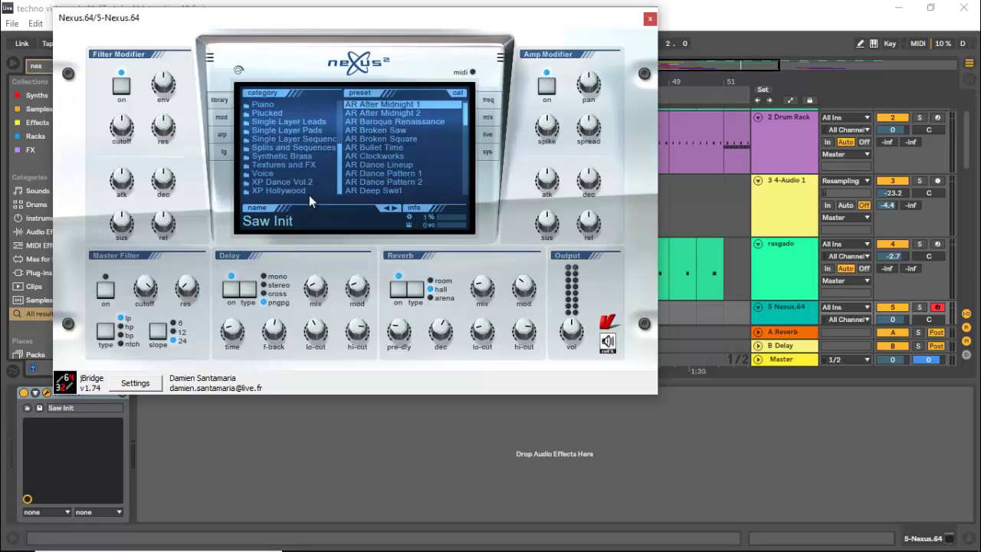
pyautogui.click(277, 174)
pyautogui.moveTo(465, 112); pyautogui.dragTo(469, 211)
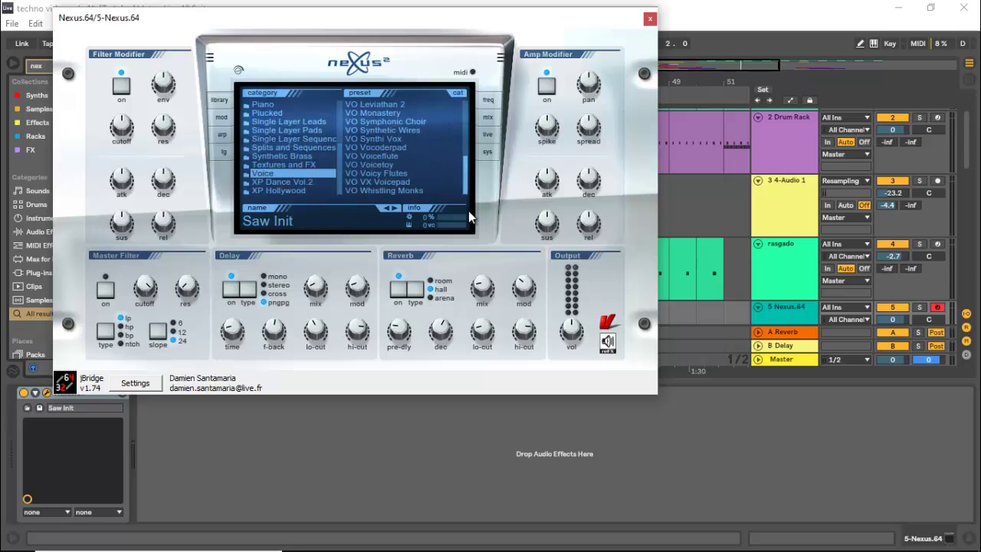
pyautogui.click(390, 121)
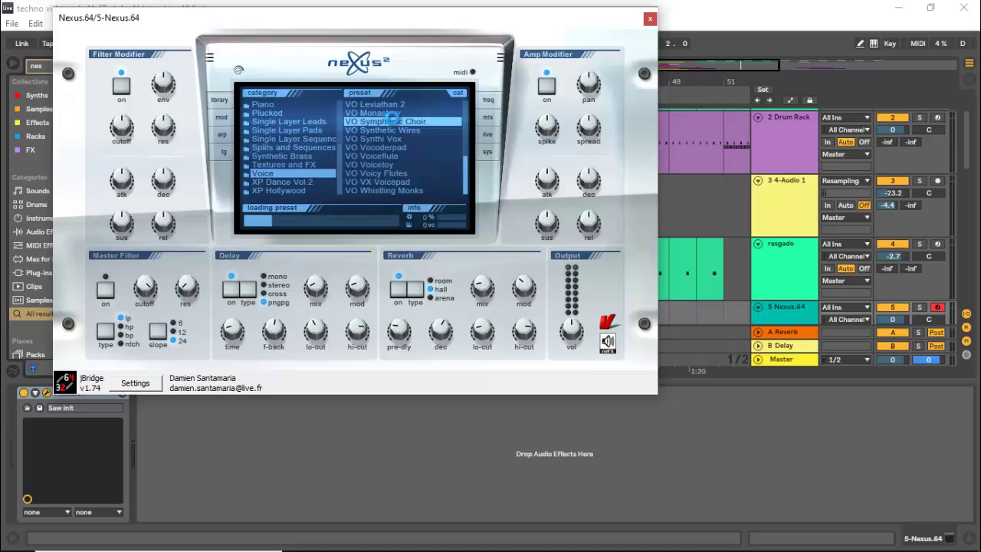
pyautogui.click(649, 18)
# Step: Audition the passage from bar 46 and create a one-beat MIDI clip from 46.4.1 to 47.1.1 on the Nexus.64 track
pyautogui.scroll(-4, 608, 149)
pyautogui.scroll(3, 607, 148)
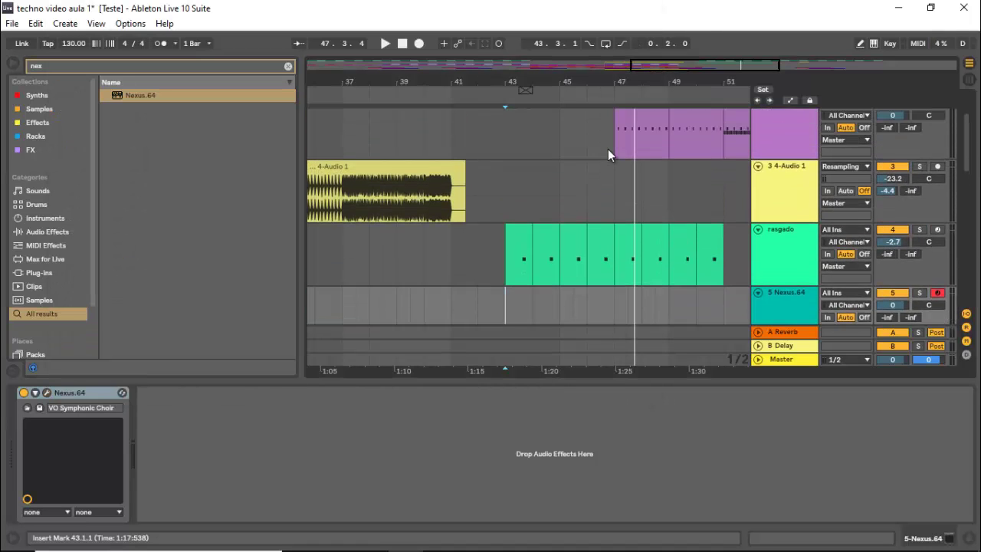
pyautogui.scroll(-3, 608, 149)
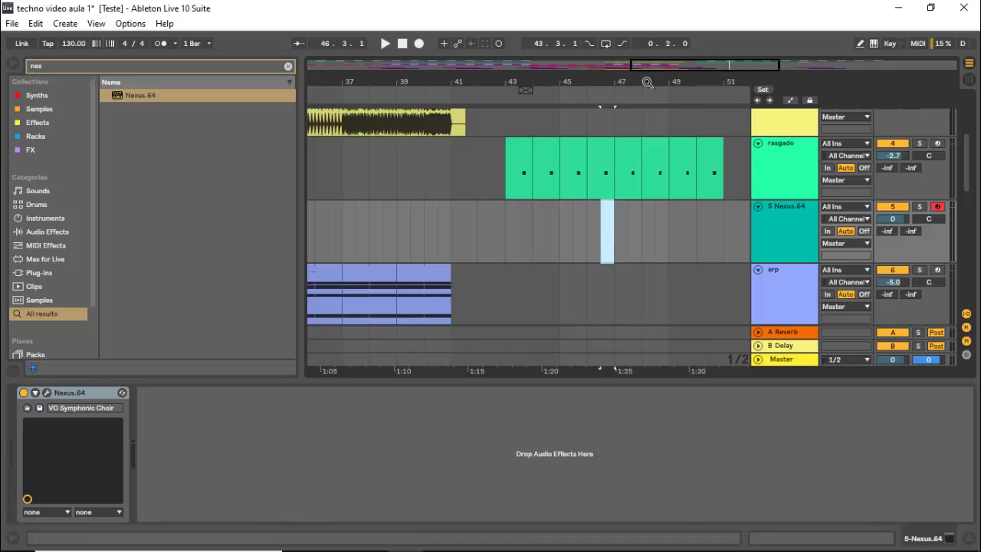
pyautogui.moveTo(666, 69)
pyautogui.mouseDown()
pyautogui.moveTo(680, 69)
pyautogui.moveTo(663, 71)
pyautogui.mouseUp()
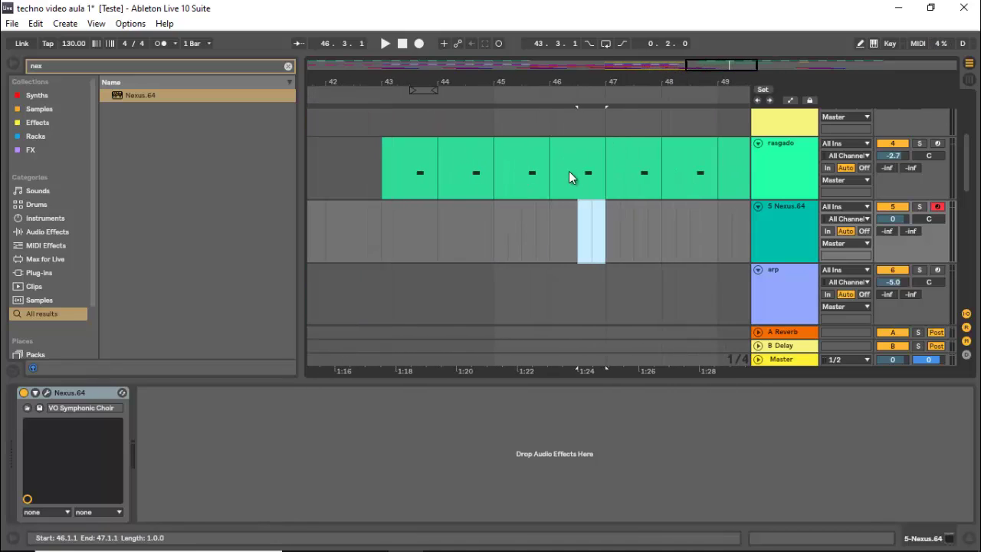
pyautogui.click(545, 238)
pyautogui.press('space')
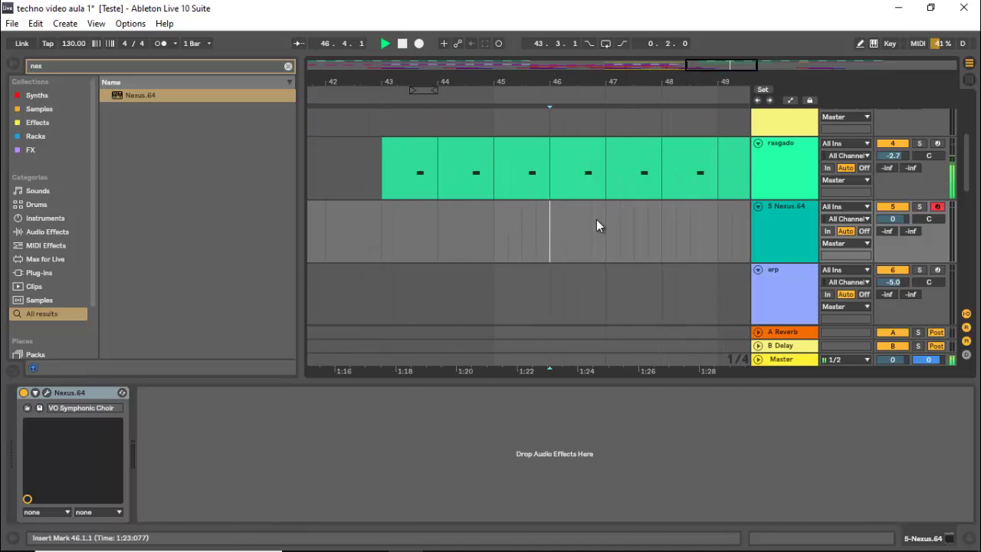
pyautogui.moveTo(599, 226); pyautogui.dragTo(603, 234)
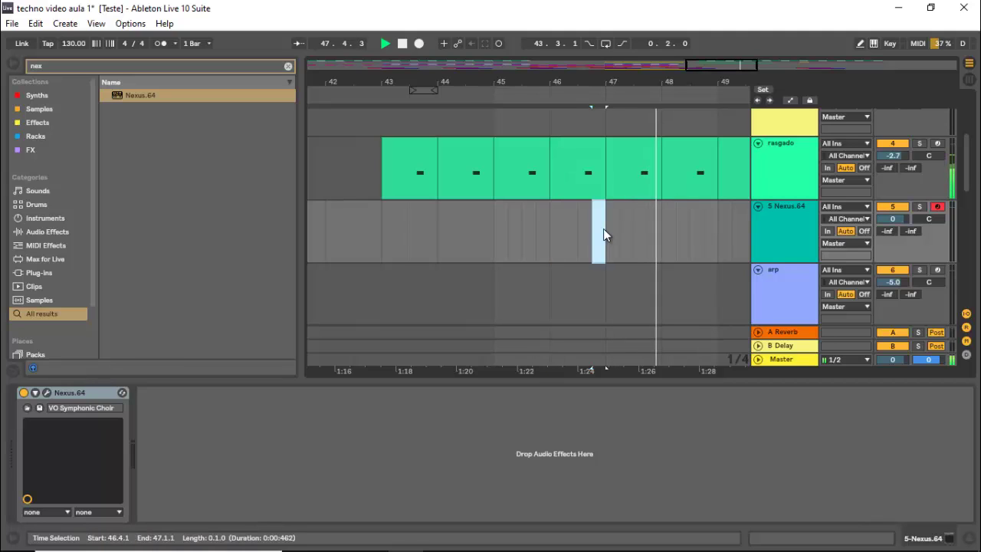
pyautogui.press('space')
pyautogui.doubleClick(603, 233)
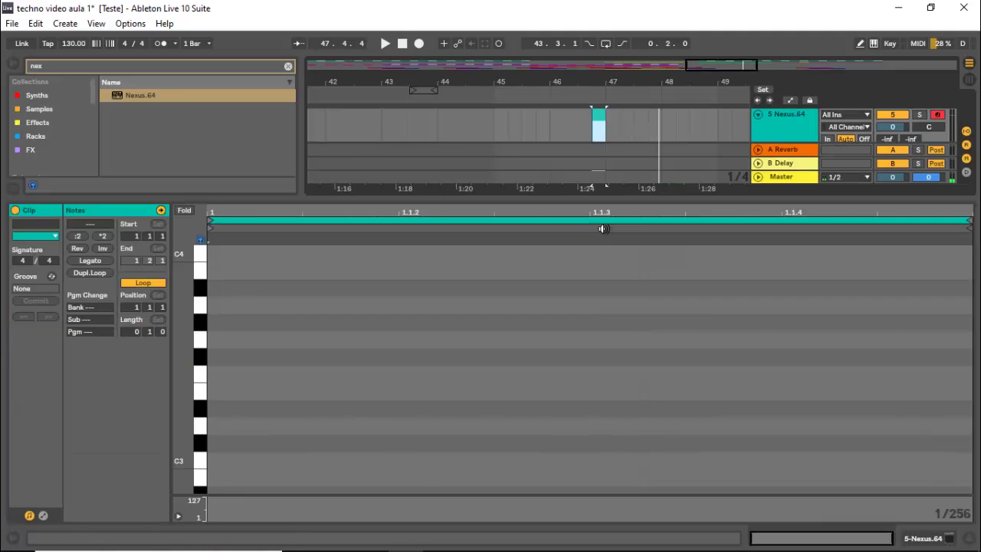
# Step: Set the note grid to 1/16 and build a chord of E4, B3 and G4 spanning the whole one-beat clip
pyautogui.rightClick(493, 382)
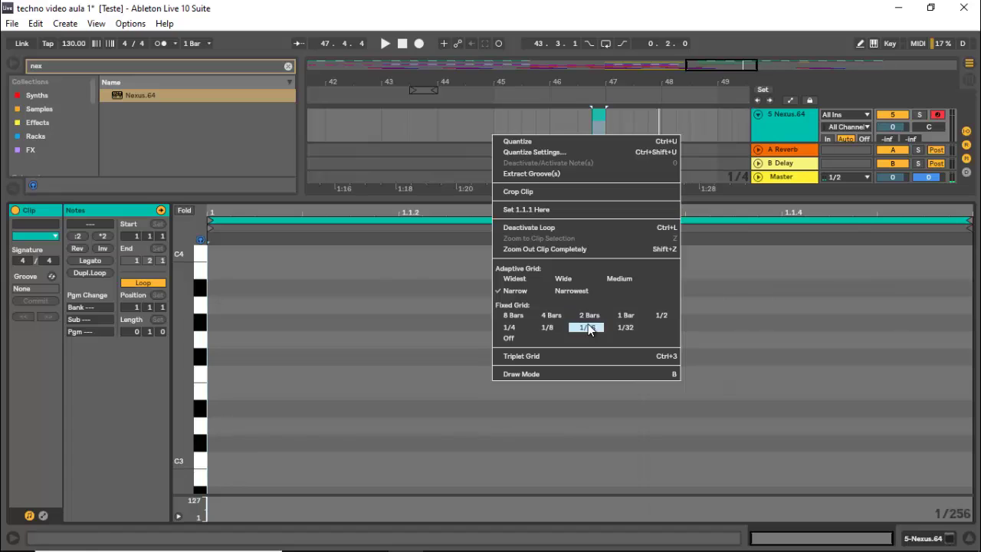
pyautogui.click(586, 327)
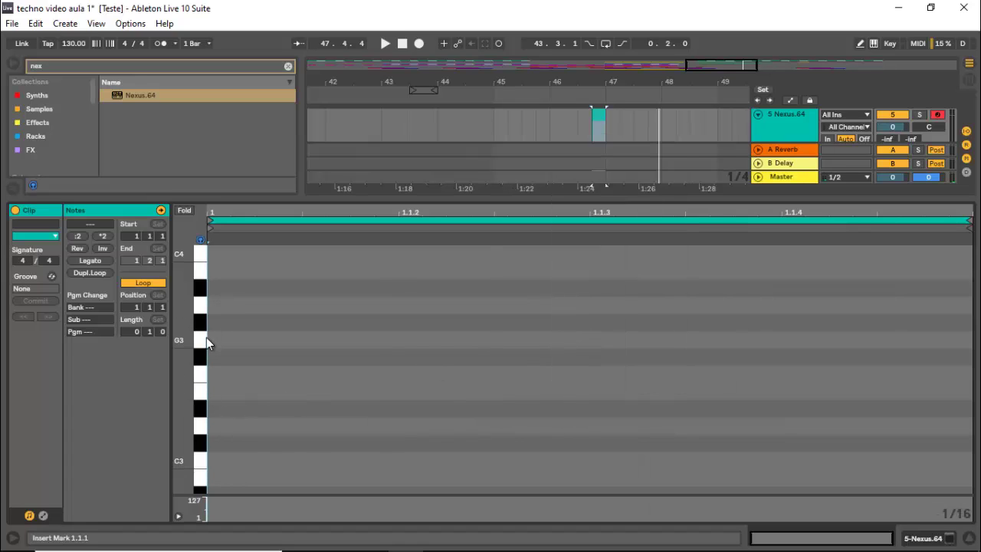
pyautogui.scroll(3, 201, 365)
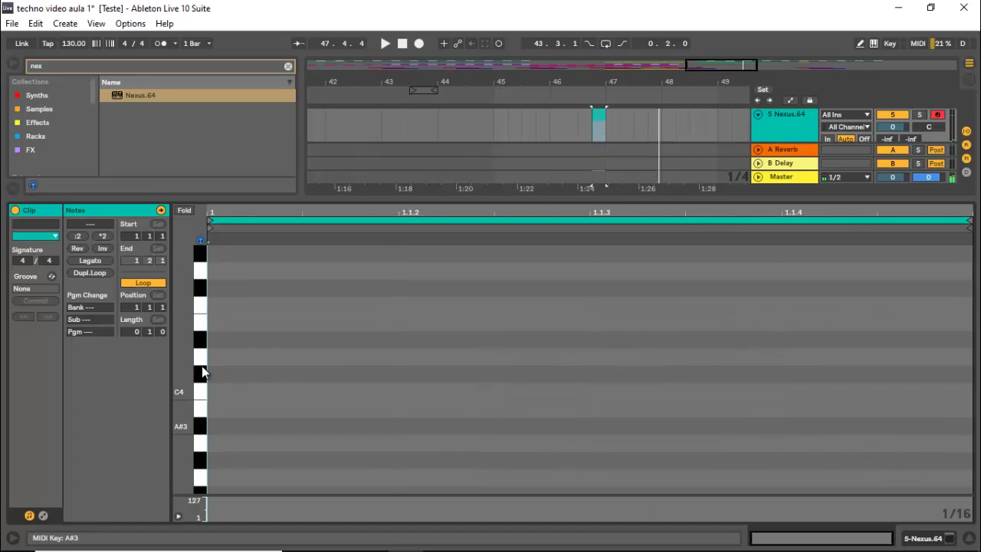
pyautogui.moveTo(219, 323); pyautogui.dragTo(862, 346)
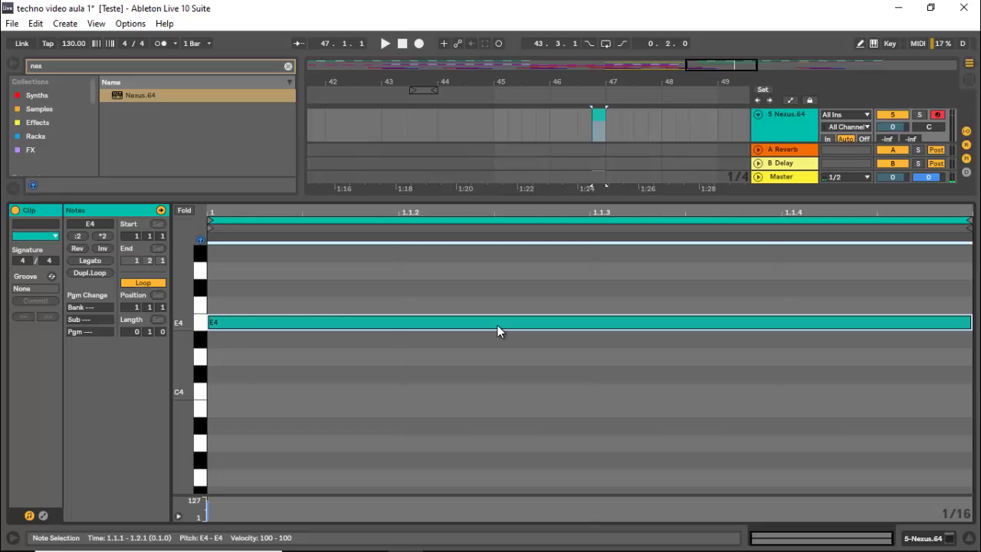
pyautogui.moveTo(497, 325); pyautogui.dragTo(474, 412)
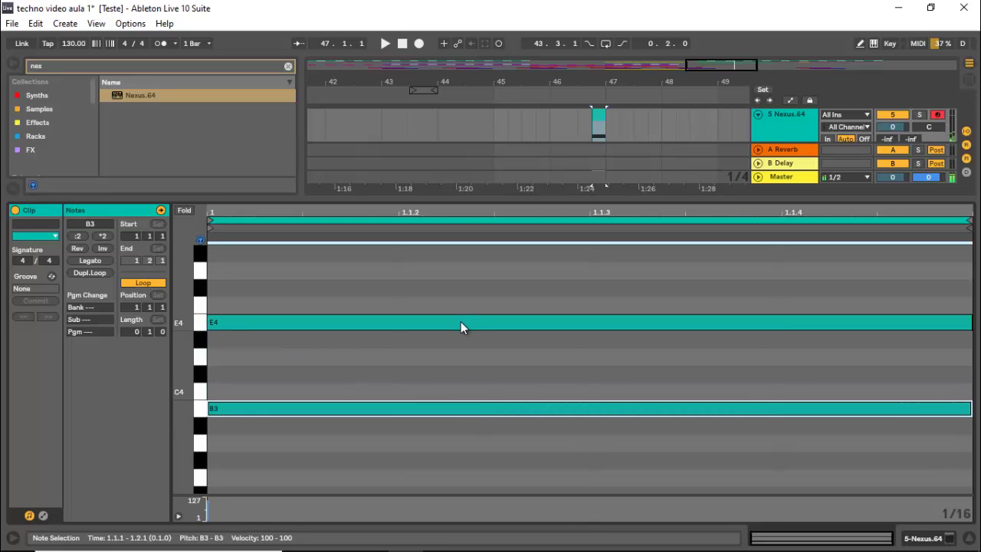
pyautogui.moveTo(460, 326); pyautogui.dragTo(459, 276)
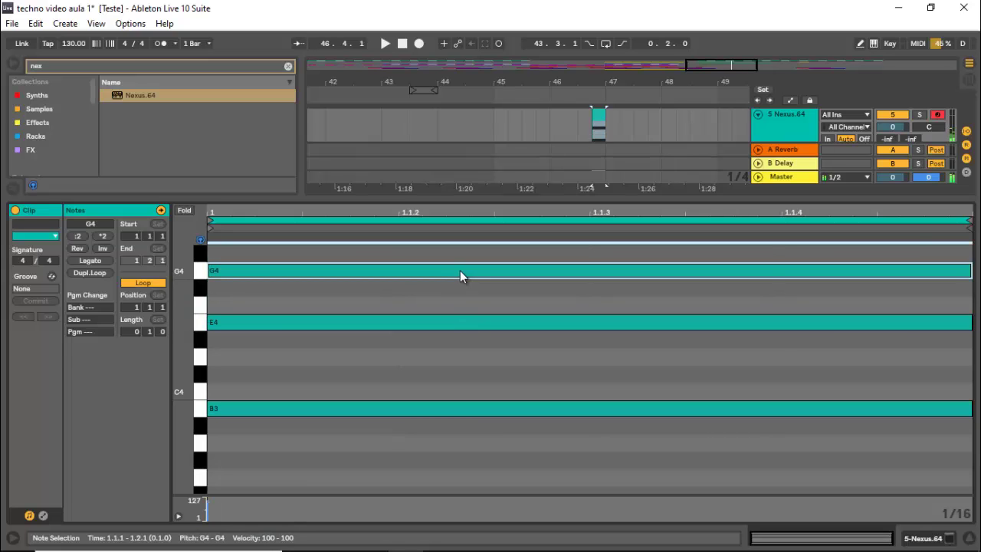
# Step: Close the clip's note editor and insert an audio track directly below the Nexus.64 track
pyautogui.hotkey('ctrl', 'alt', 'l')
pyautogui.scroll(3, 463, 269)
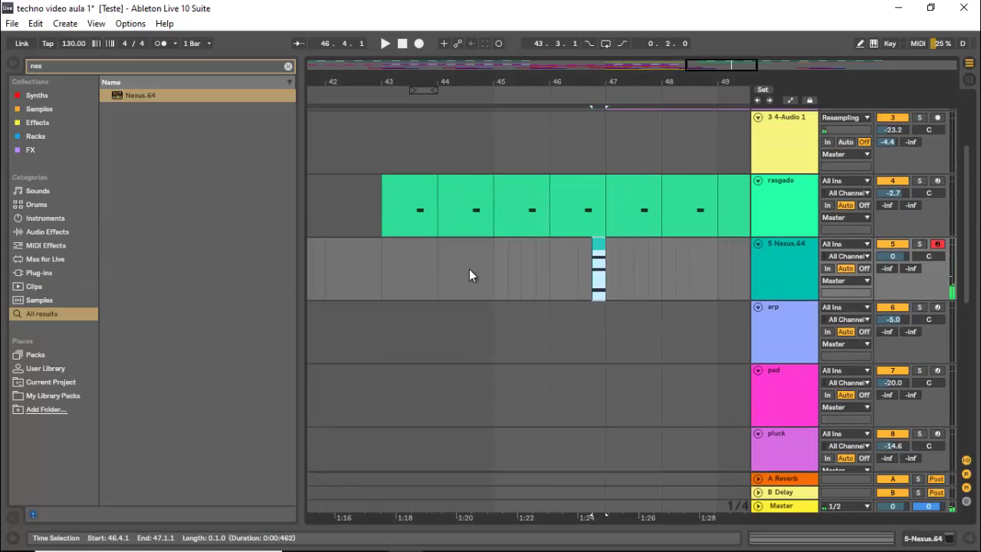
pyautogui.click(771, 260)
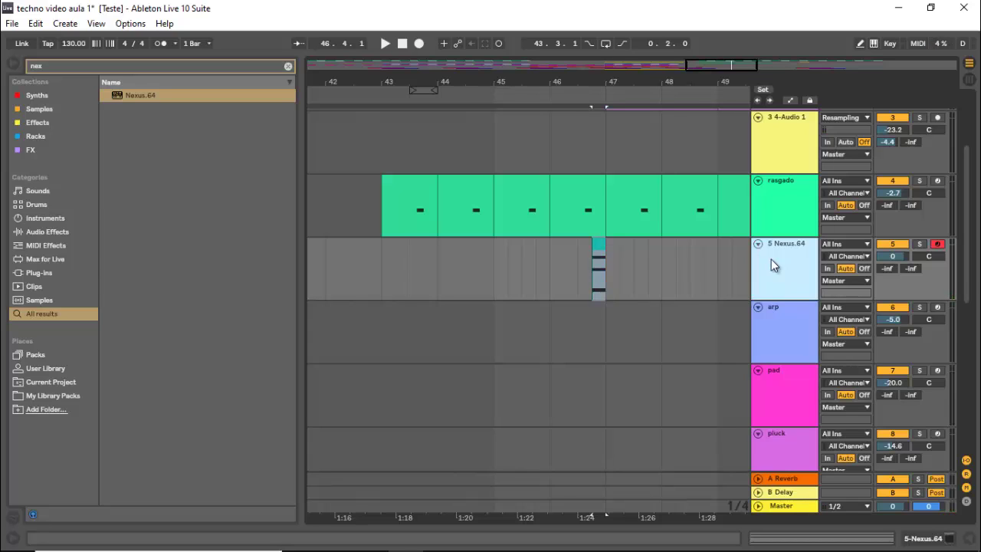
pyautogui.rightClick(772, 258)
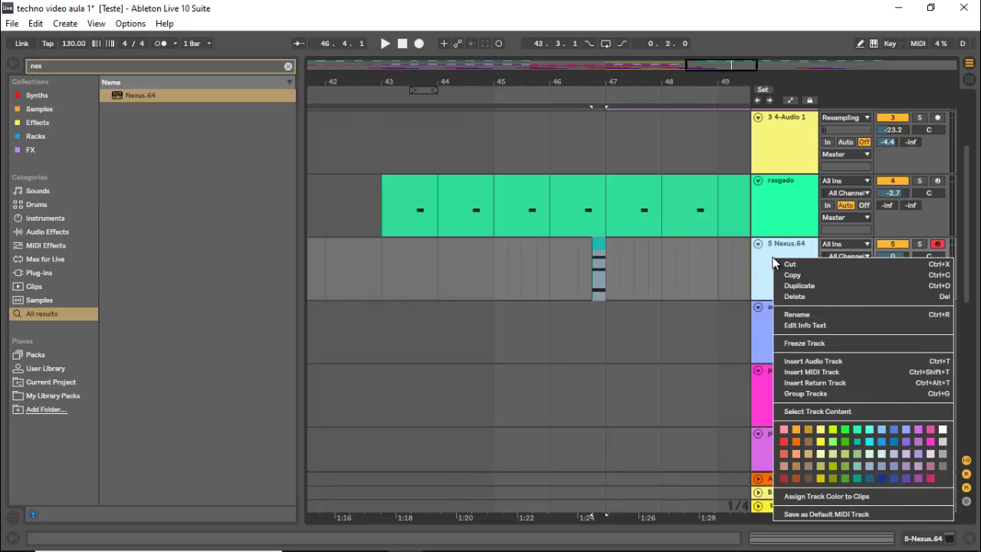
pyautogui.click(808, 370)
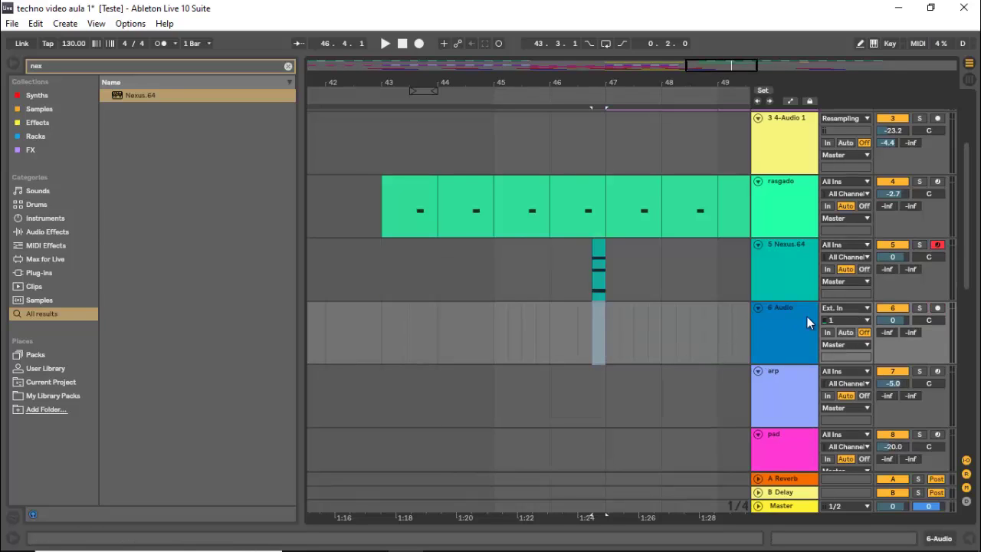
# Step: Solo the Nexus.64 track, set the new audio track's input to Resampling, and record the choir hit onto it from 46.4.1
pyautogui.click(920, 245)
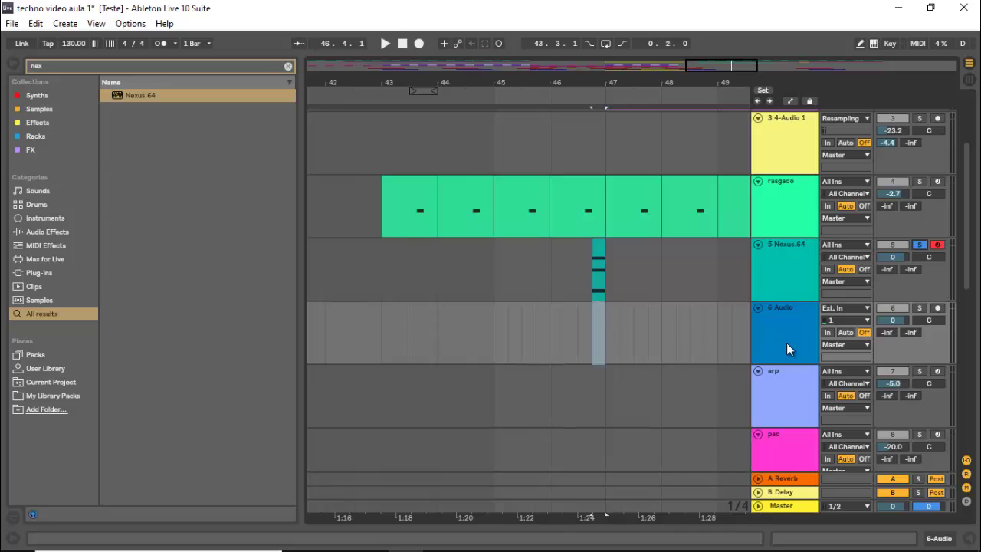
pyautogui.click(852, 307)
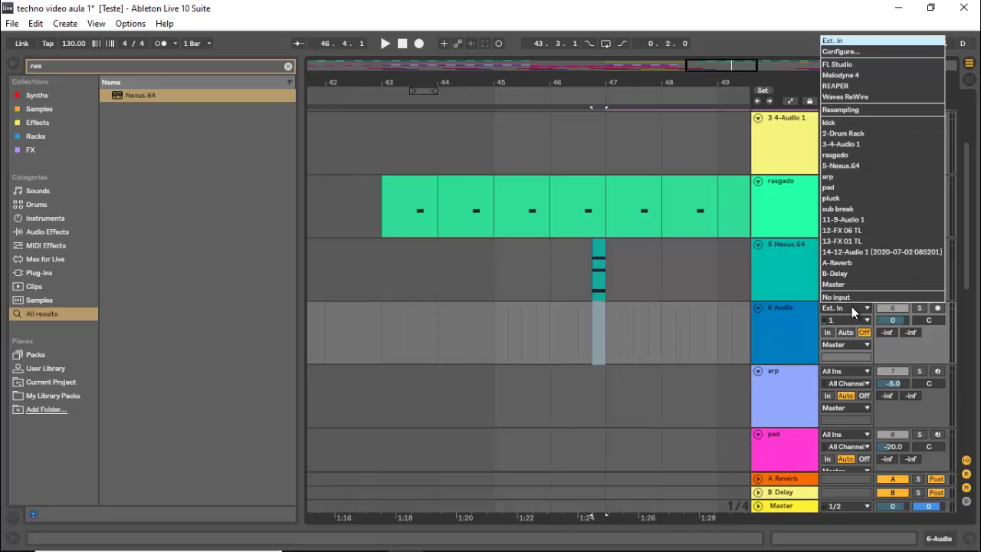
pyautogui.click(848, 109)
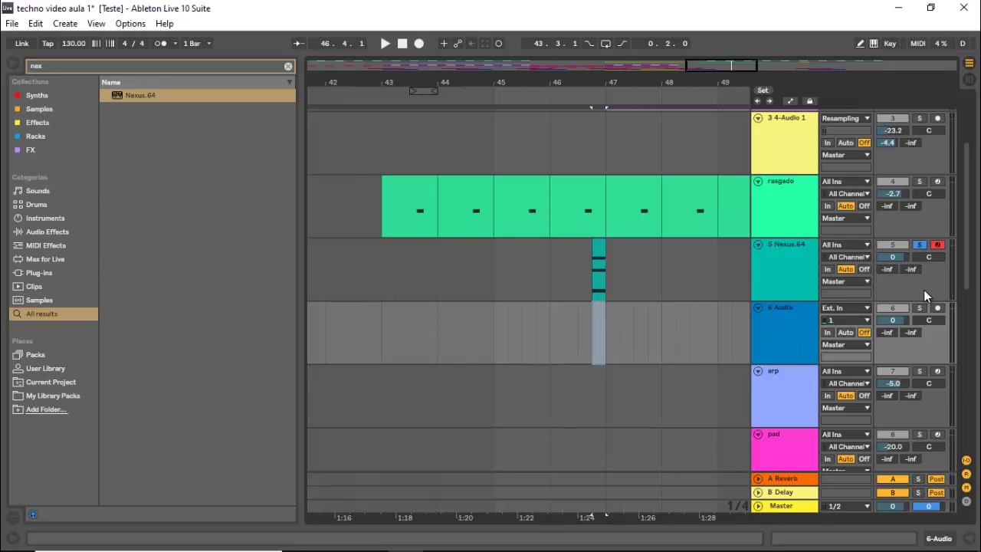
pyautogui.click(420, 43)
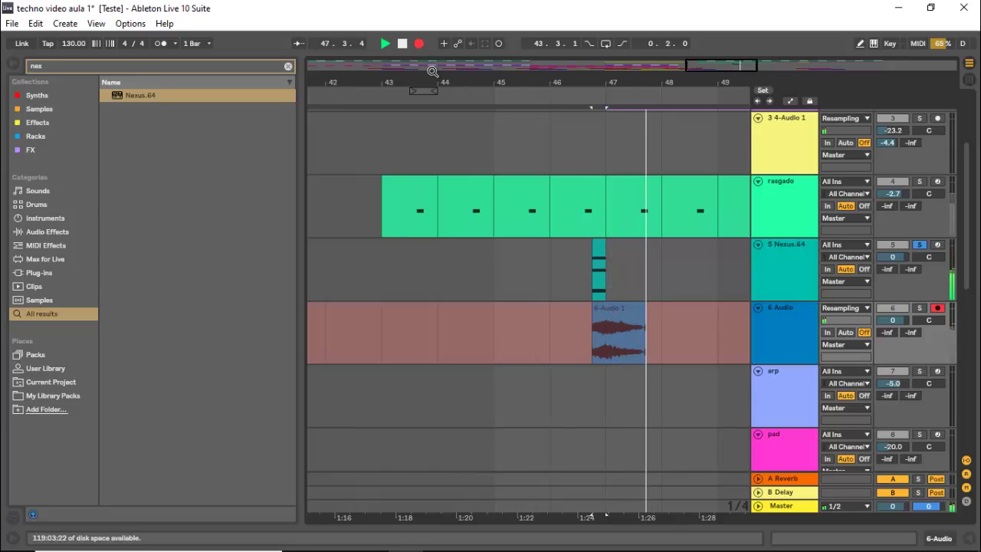
pyautogui.press('space')
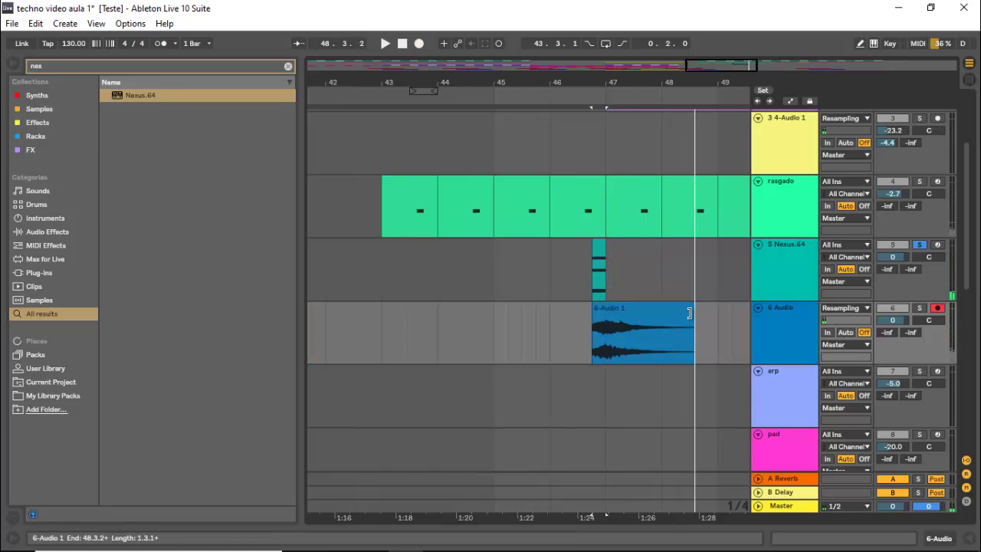
# Step: Trim the recorded choir clip to end at 47.1.1 and delete the Nexus.64 track
pyautogui.moveTo(692, 313); pyautogui.dragTo(605, 312)
pyautogui.click(783, 266)
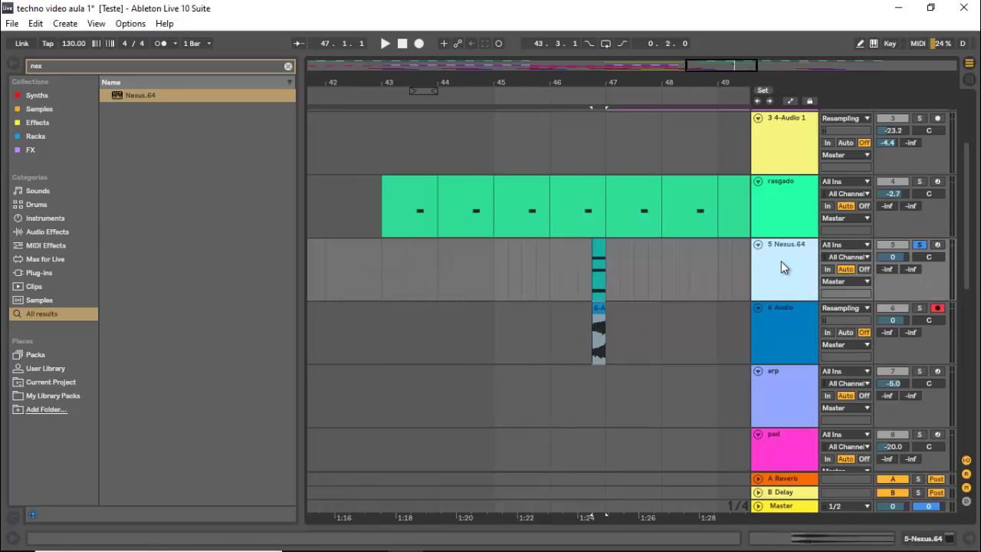
pyautogui.press('Delete')
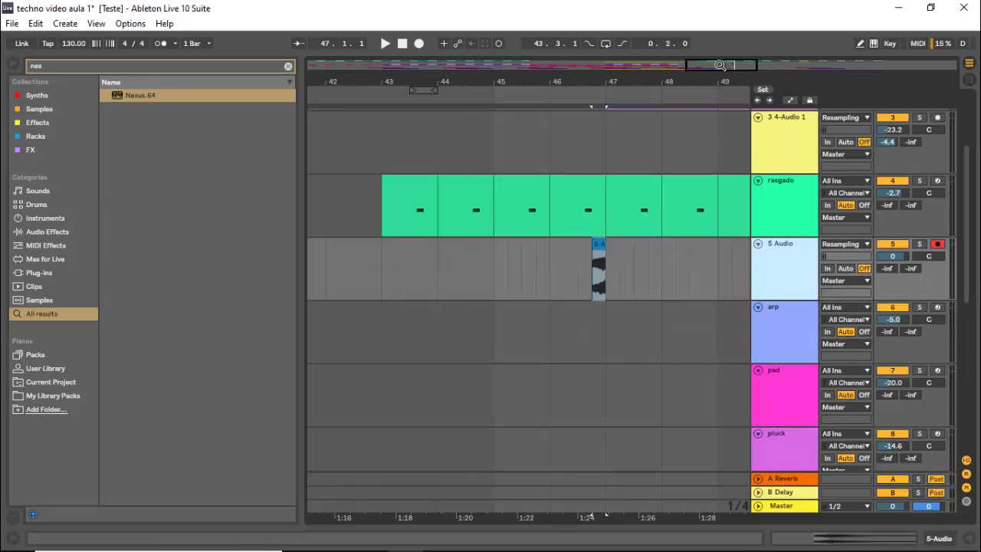
# Step: Add a fade-in across the whole recorded clip, lower its track volume to -9.6 dB, and audition the hit
pyautogui.moveTo(719, 66); pyautogui.dragTo(729, 107)
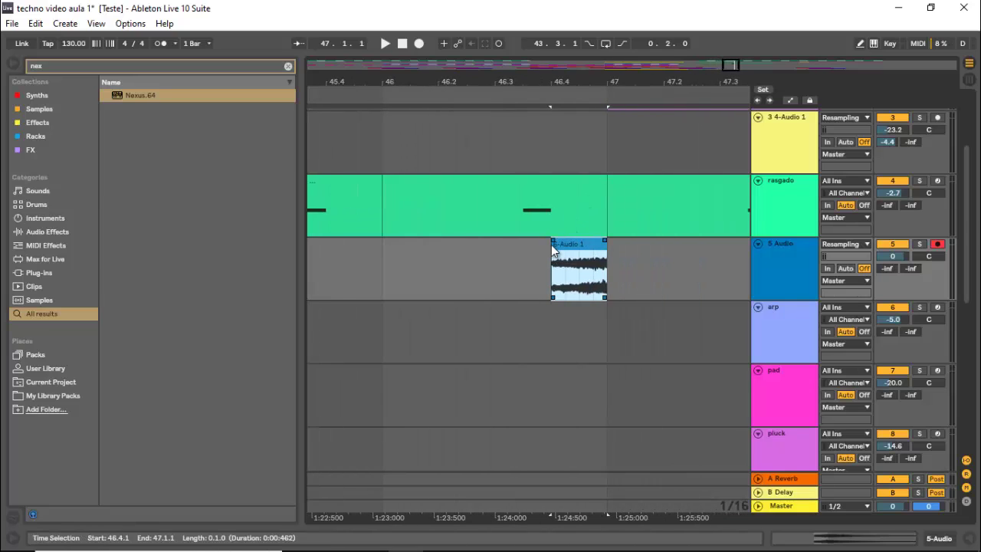
pyautogui.moveTo(551, 241); pyautogui.dragTo(605, 249)
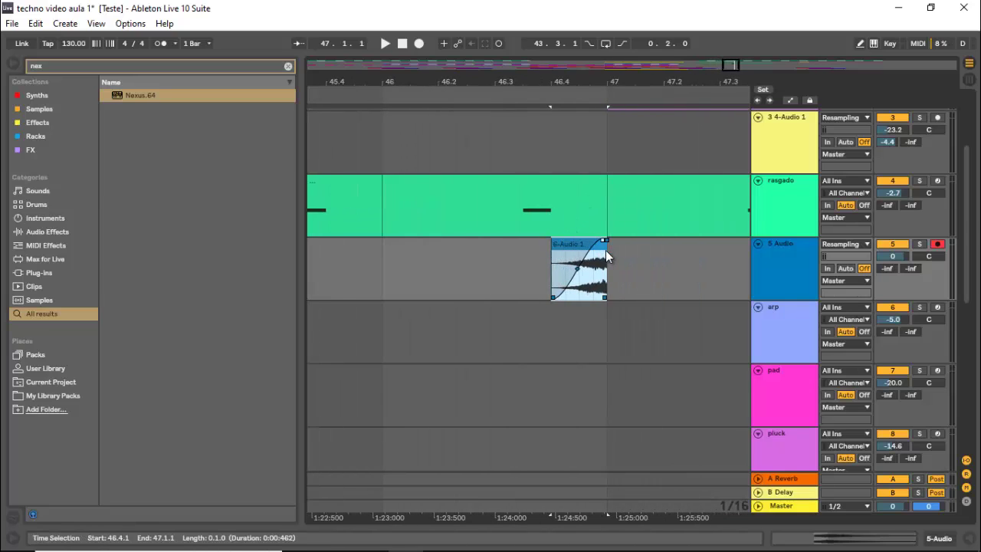
pyautogui.moveTo(893, 257); pyautogui.dragTo(893, 268)
pyautogui.press('space')
pyautogui.press('space')
pyautogui.press('space')
pyautogui.press('space')
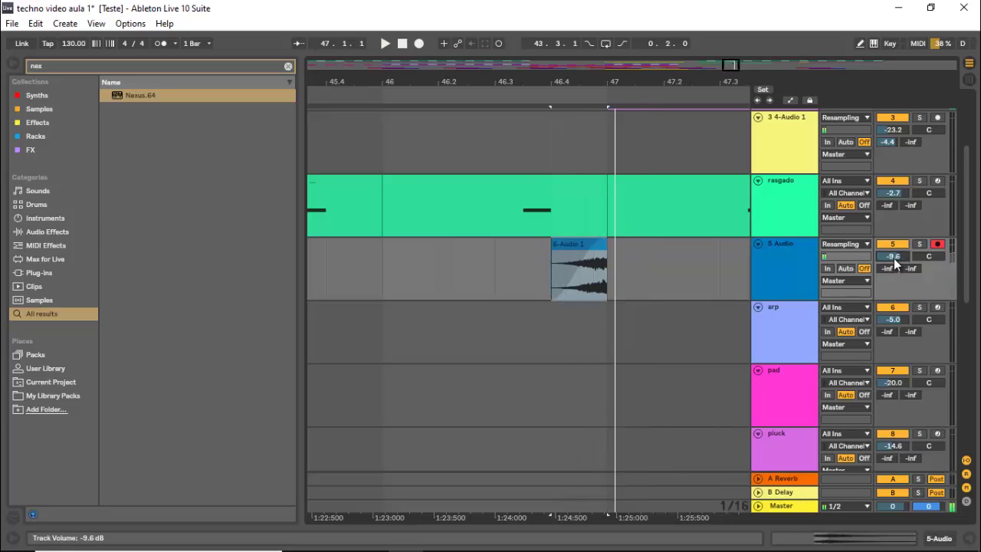
pyautogui.press('space')
pyautogui.press('space')
# Step: Solo the recorded choir track, search the browser for "camel", and load CamelCrusher onto it
pyautogui.doubleClick(798, 259)
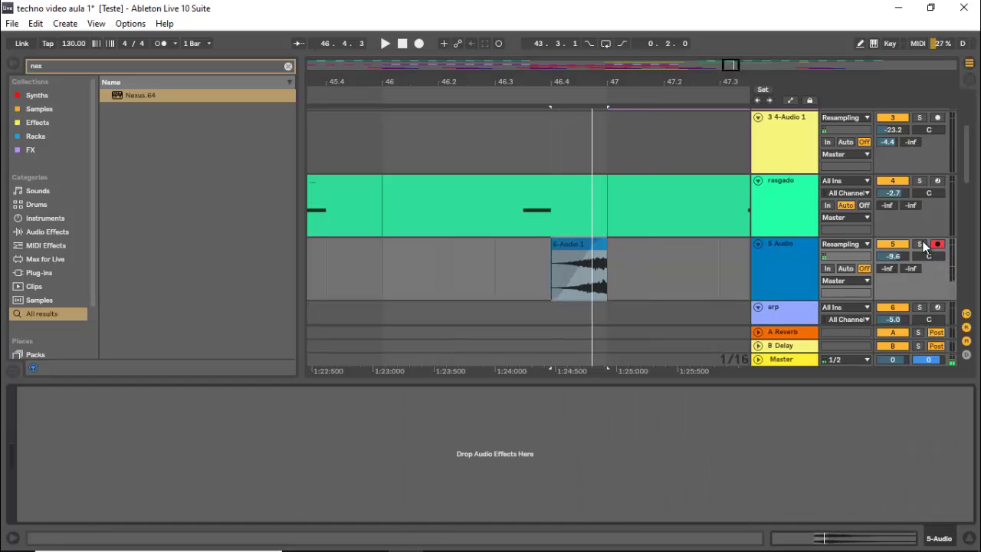
pyautogui.click(920, 244)
pyautogui.click(793, 276)
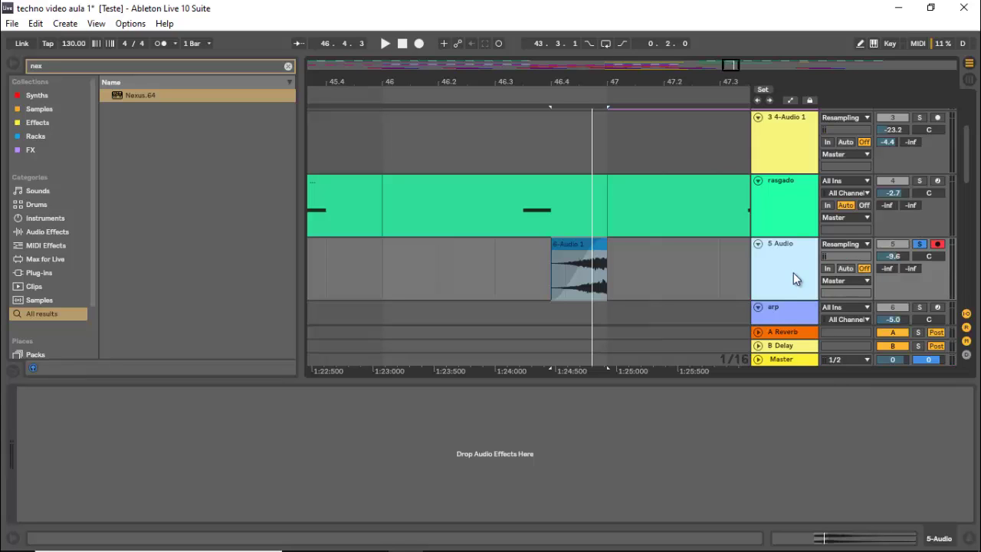
pyautogui.click(793, 272)
pyautogui.write('camel')
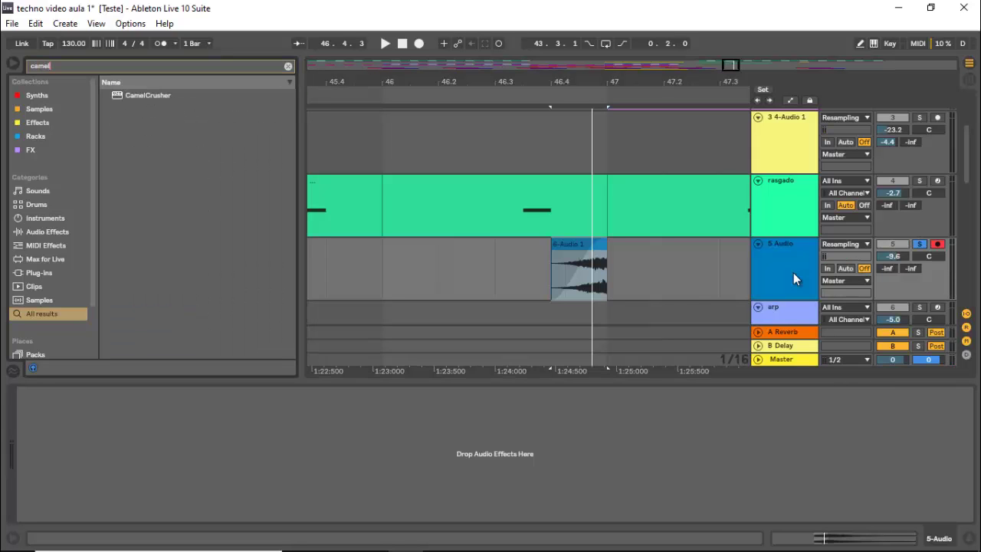
pyautogui.moveTo(160, 95); pyautogui.dragTo(145, 431)
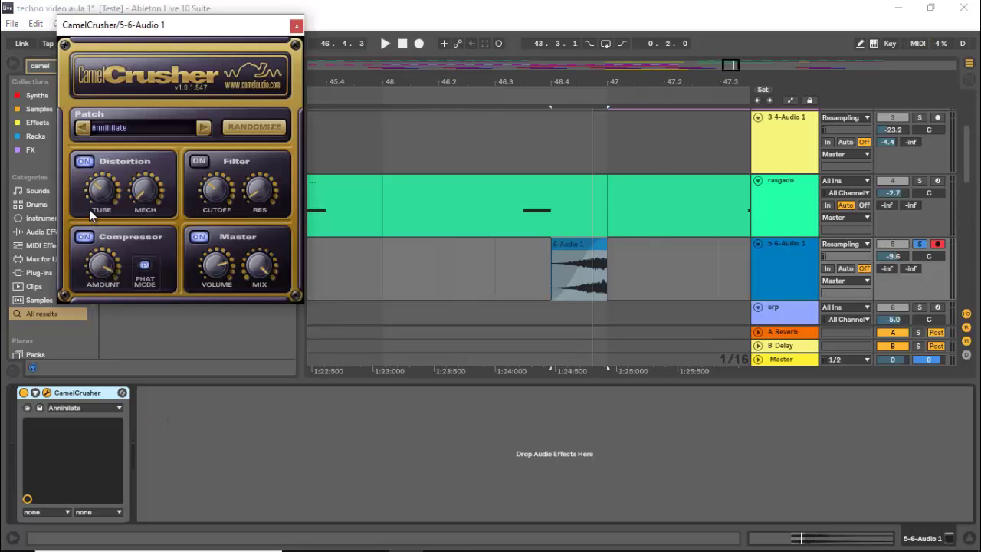
# Step: Audition the choir hit through CamelCrusher while lowering the tube distortion, and close the plug-in window
pyautogui.press('space')
pyautogui.press('space')
pyautogui.press('space')
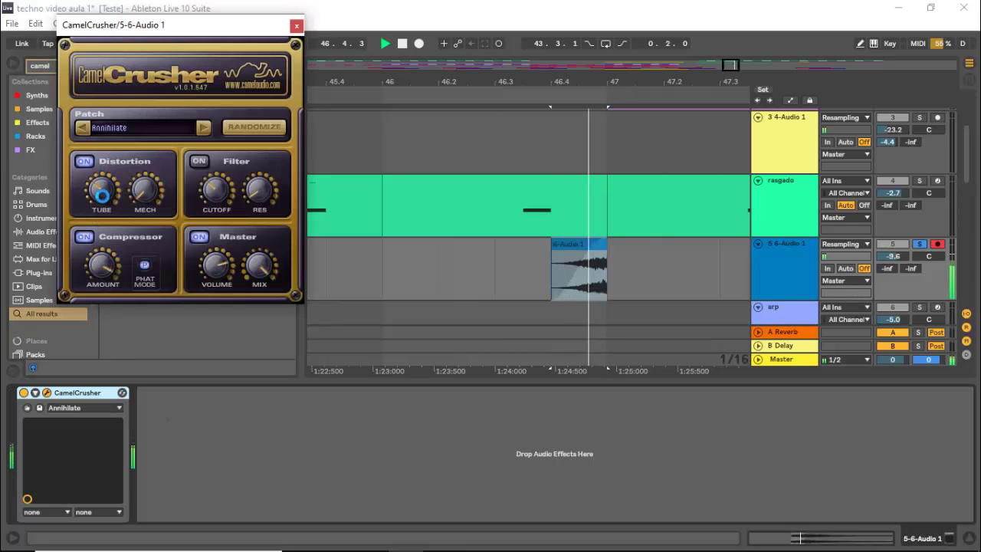
pyautogui.press('space')
pyautogui.press('space')
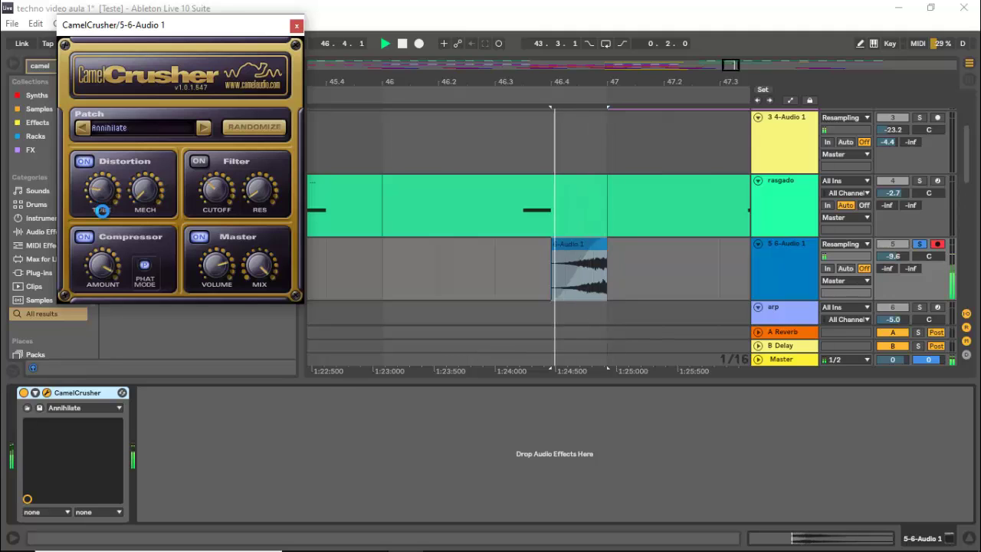
pyautogui.press('space')
pyautogui.click(295, 25)
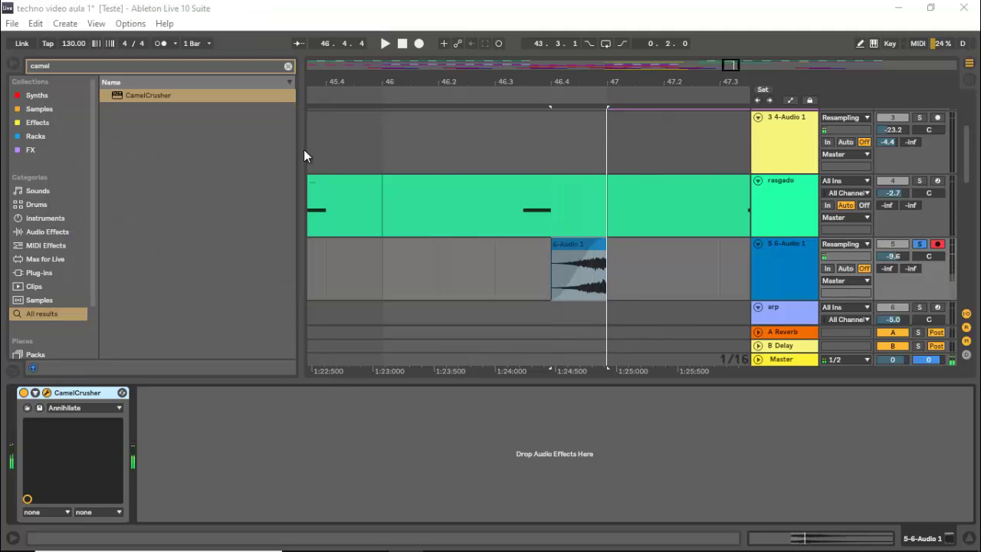
pyautogui.hotkey('ctrl', 'f')
pyautogui.write('rev')
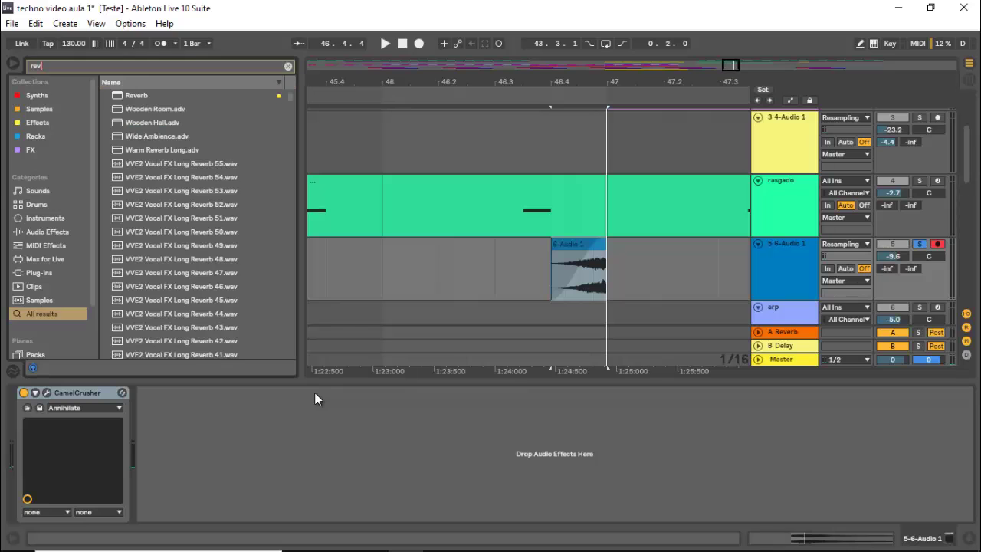
pyautogui.click(132, 94)
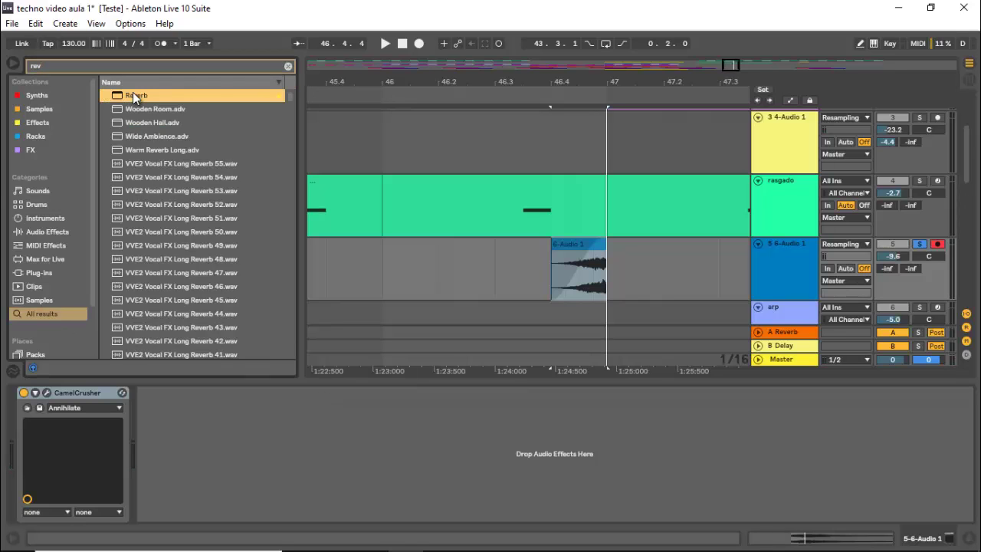
# Step: Search for "valh", load ValhallaRoom_x64 after CamelCrusher, and set its mix to 30.4 % and decay to 4.16 s
pyautogui.hotkey('ctrl', 'f')
pyautogui.write('valh')
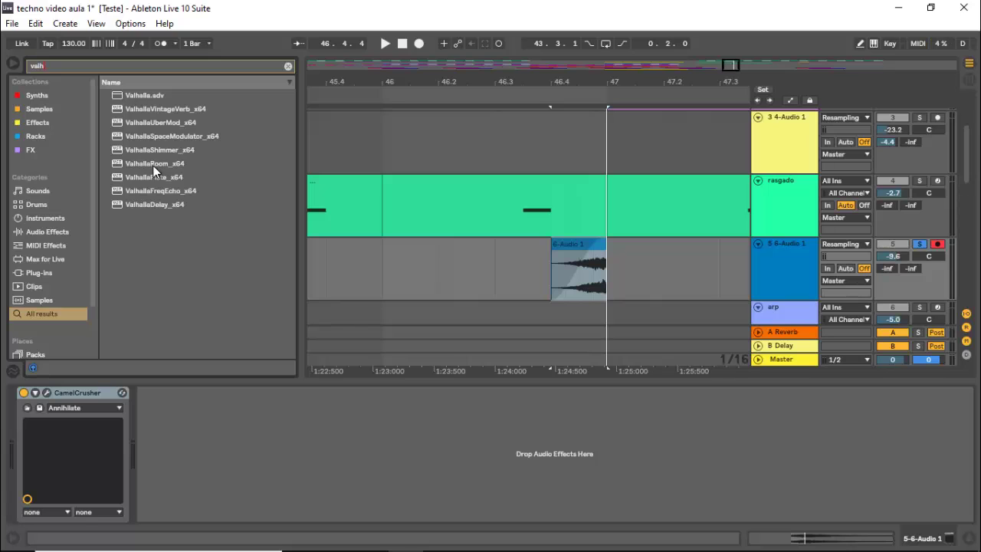
pyautogui.moveTo(152, 164); pyautogui.dragTo(227, 435)
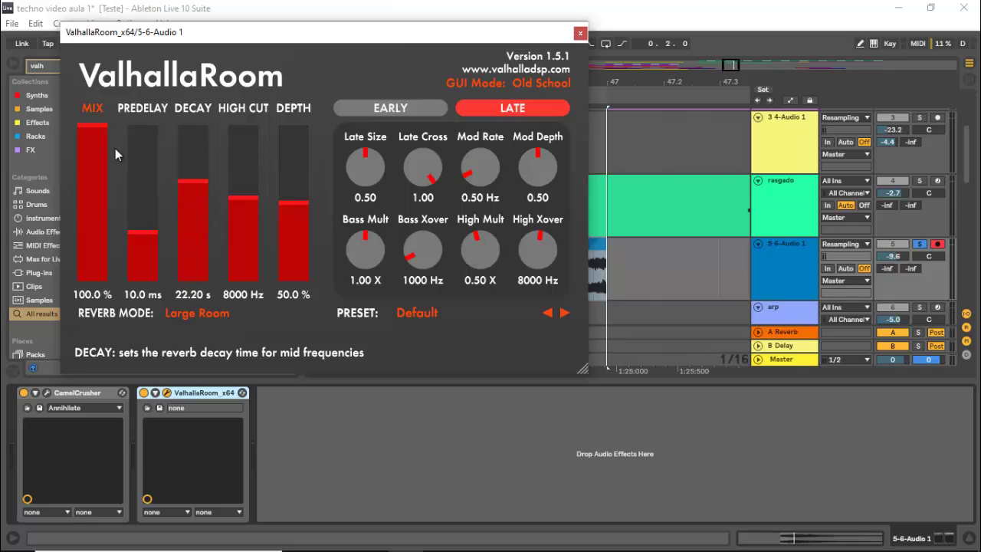
pyautogui.moveTo(114, 155); pyautogui.dragTo(122, 235)
pyautogui.moveTo(192, 183); pyautogui.dragTo(198, 227)
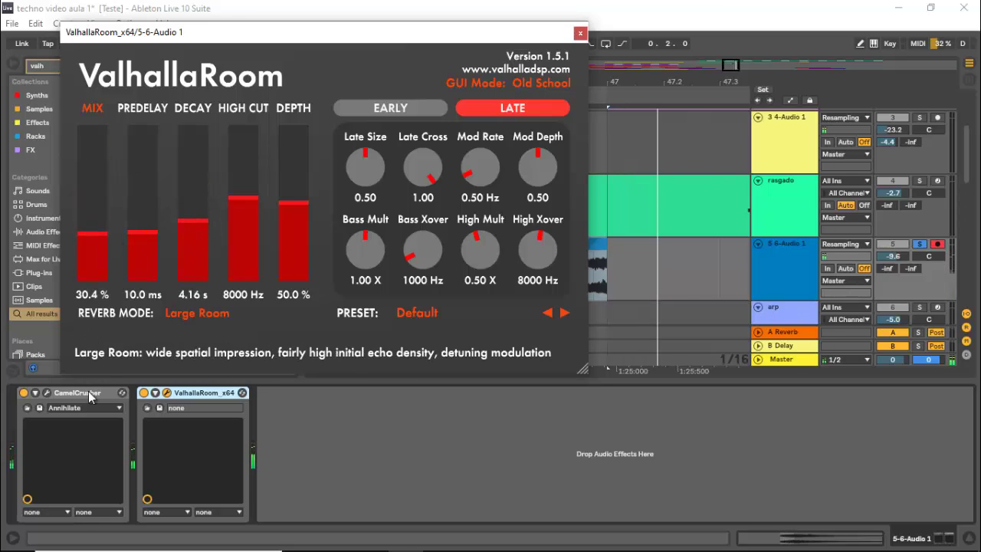
# Step: Turn off CamelCrusher's compressor, raise its tube distortion to about the middle, and close its window
pyautogui.click(47, 392)
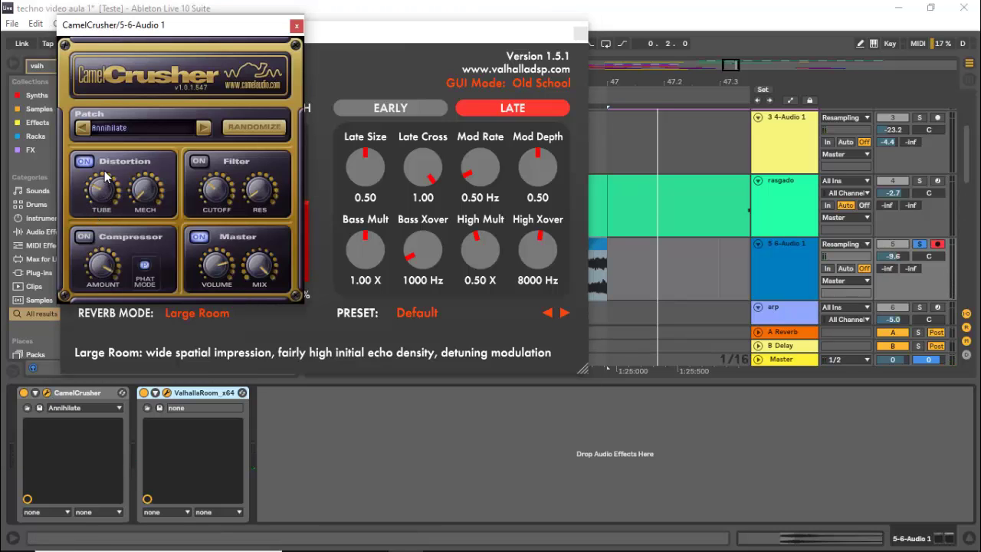
pyautogui.moveTo(105, 170); pyautogui.dragTo(110, 148)
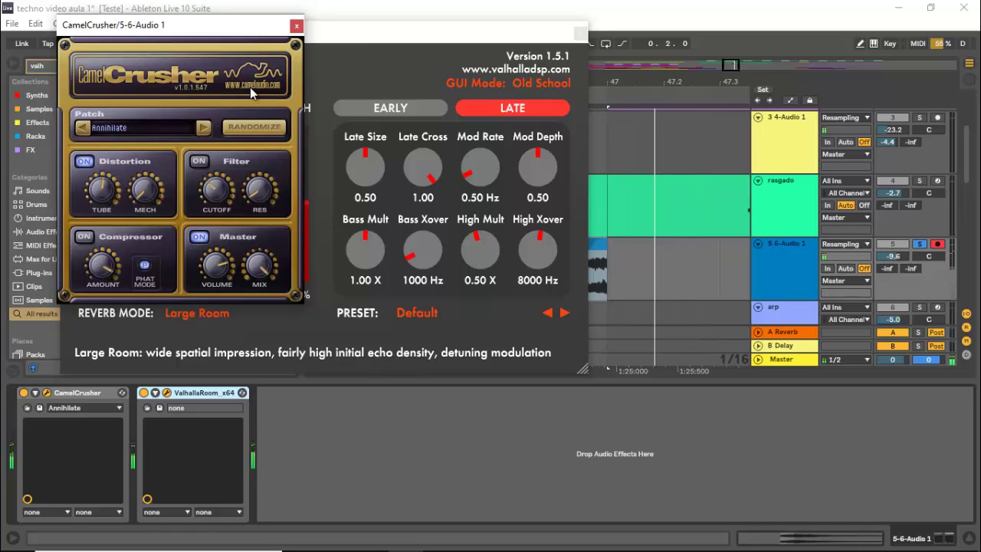
pyautogui.click(295, 28)
# Step: Raise ValhallaRoom's decay to 9.56 s and close the plug-in window
pyautogui.click(204, 216)
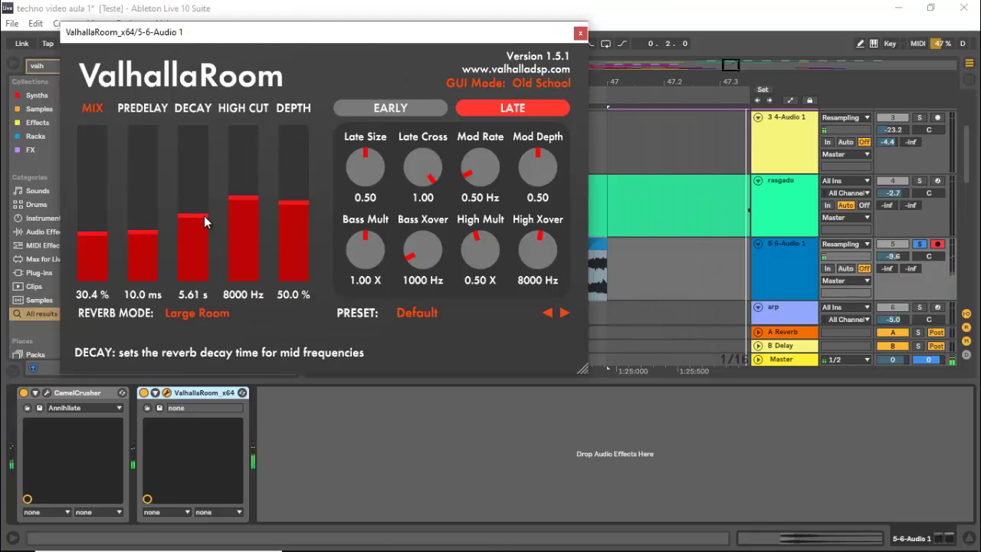
pyautogui.moveTo(204, 216)
pyautogui.mouseDown()
pyautogui.moveTo(205, 227)
pyautogui.moveTo(203, 201)
pyautogui.moveTo(206, 209)
pyautogui.mouseUp()
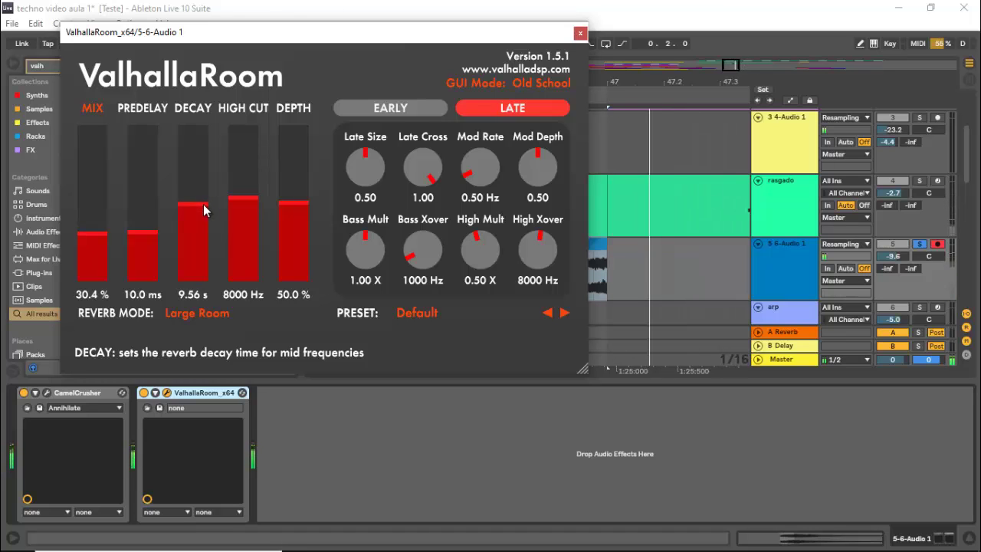
pyautogui.click(580, 33)
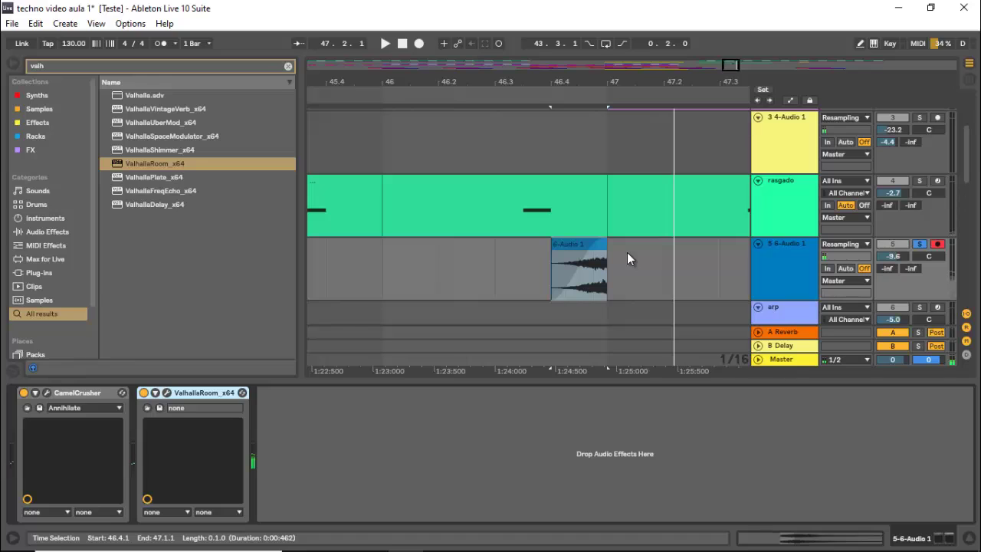
# Step: Search the browser for "filt", reverse the name sorting, and load Auto Filter after ValhallaRoom
pyautogui.hotkey('ctrl', 'f')
pyautogui.write('filt')
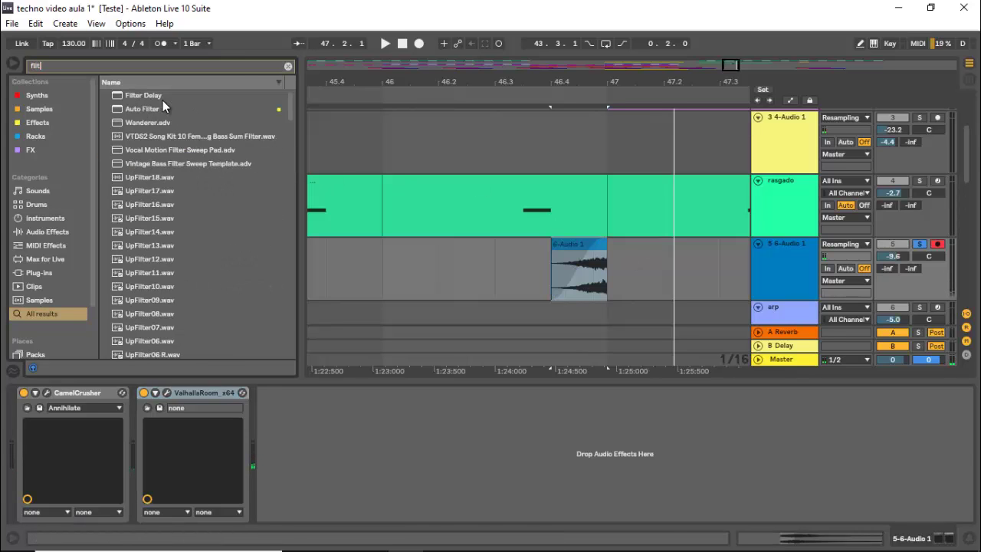
pyautogui.click(265, 82)
pyautogui.moveTo(145, 99)
pyautogui.mouseDown()
pyautogui.moveTo(294, 317)
pyautogui.moveTo(339, 429)
pyautogui.mouseUp()
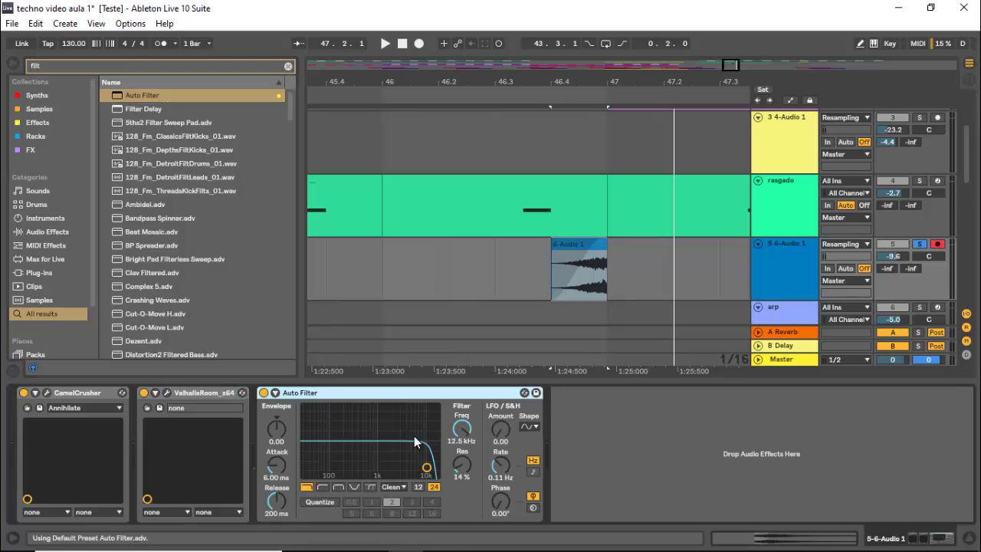
# Step: Switch Auto Filter to high-pass, set its frequency to about 640 Hz while auditioning the hit, and hide the device view
pyautogui.click(321, 487)
pyautogui.moveTo(459, 438); pyautogui.dragTo(460, 446)
pyautogui.press('space')
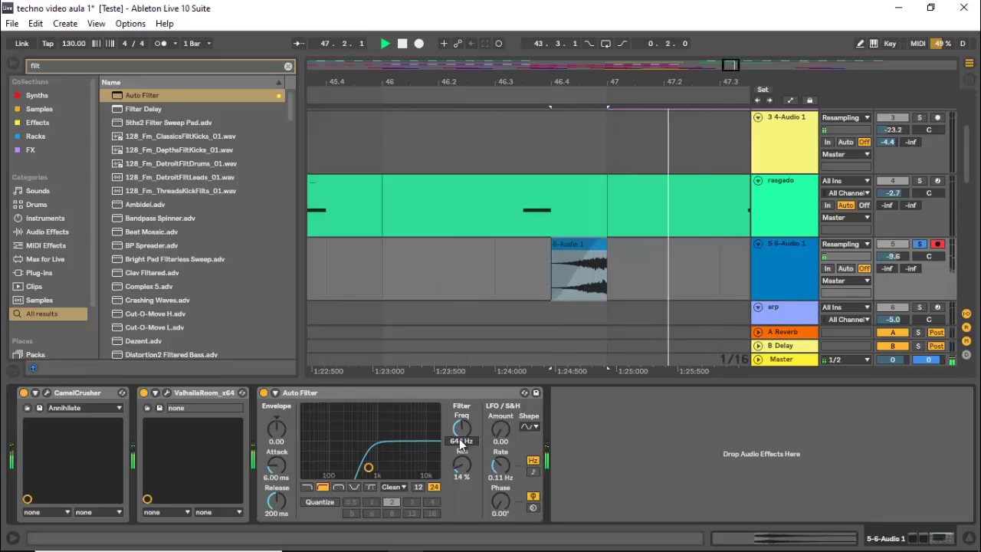
pyautogui.press('space')
pyautogui.hotkey('ctrl', 'alt', 'l')
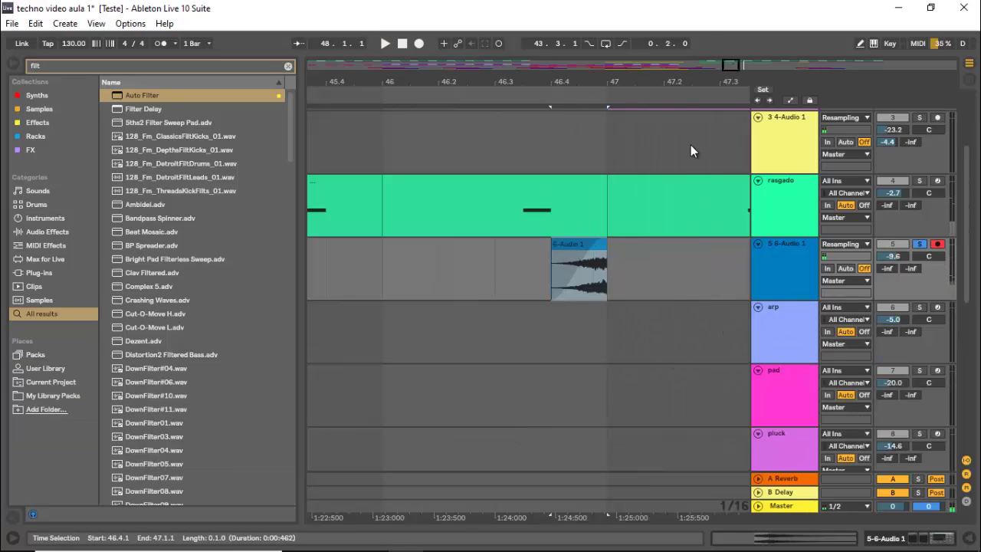
# Step: Play the section from just before the rasgado clips and take the choir hit track out of solo
pyautogui.moveTo(732, 68); pyautogui.dragTo(731, 65)
pyautogui.click(491, 273)
pyautogui.press('space')
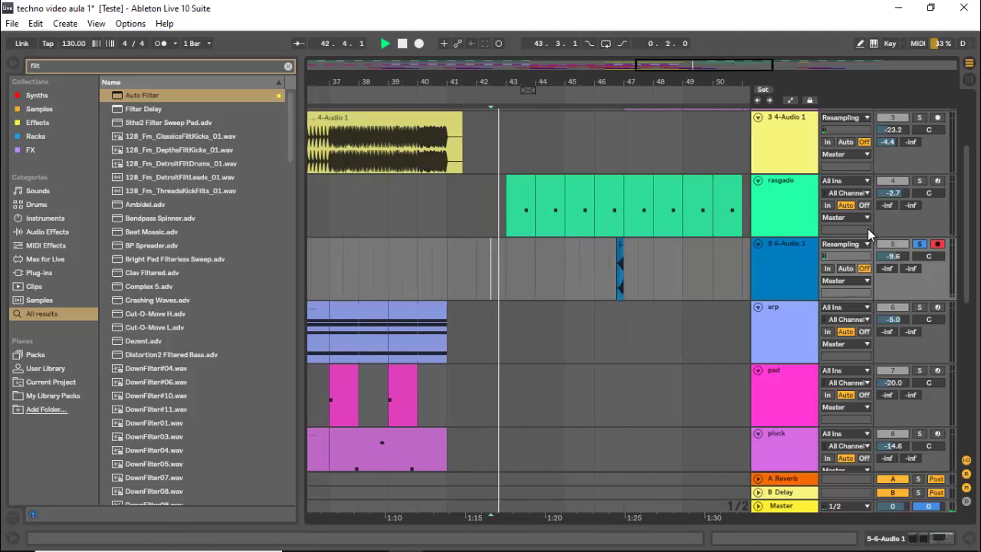
pyautogui.click(919, 244)
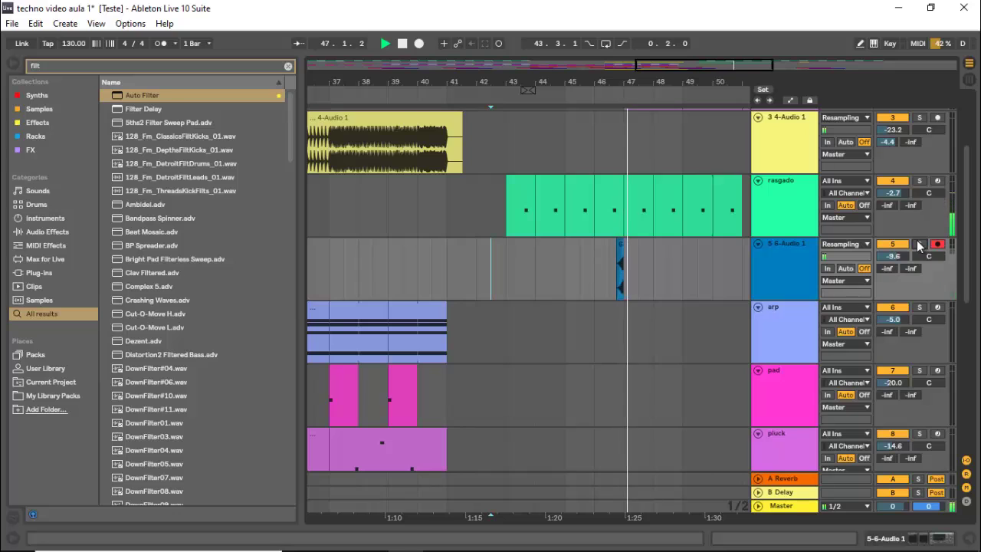
# Step: Raise the Dry/Wet of the rasgado track's Reverb to 62% while auditioning the passage
pyautogui.doubleClick(775, 207)
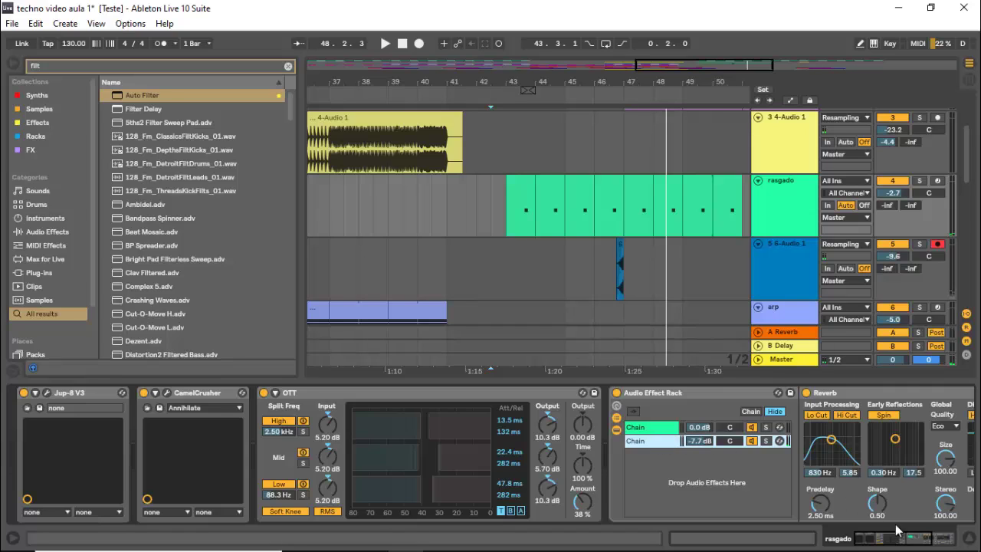
pyautogui.moveTo(901, 538); pyautogui.dragTo(932, 541)
pyautogui.click(857, 504)
pyautogui.press('space')
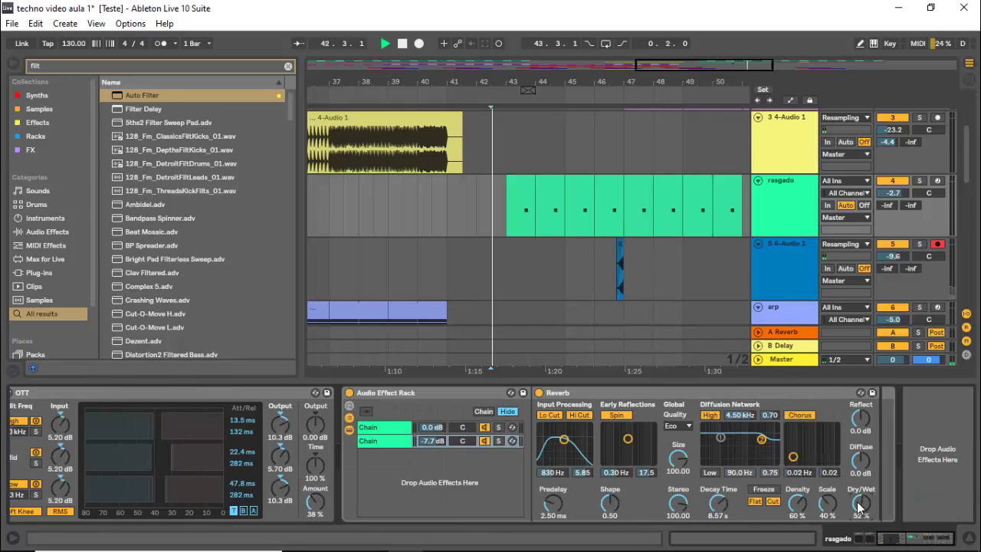
pyautogui.moveTo(857, 506); pyautogui.dragTo(858, 506)
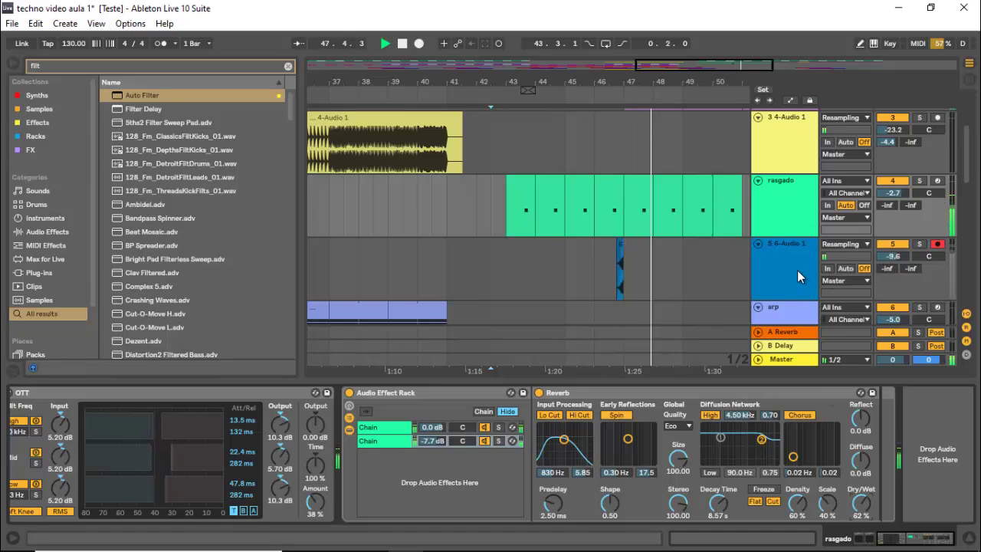
pyautogui.press('space')
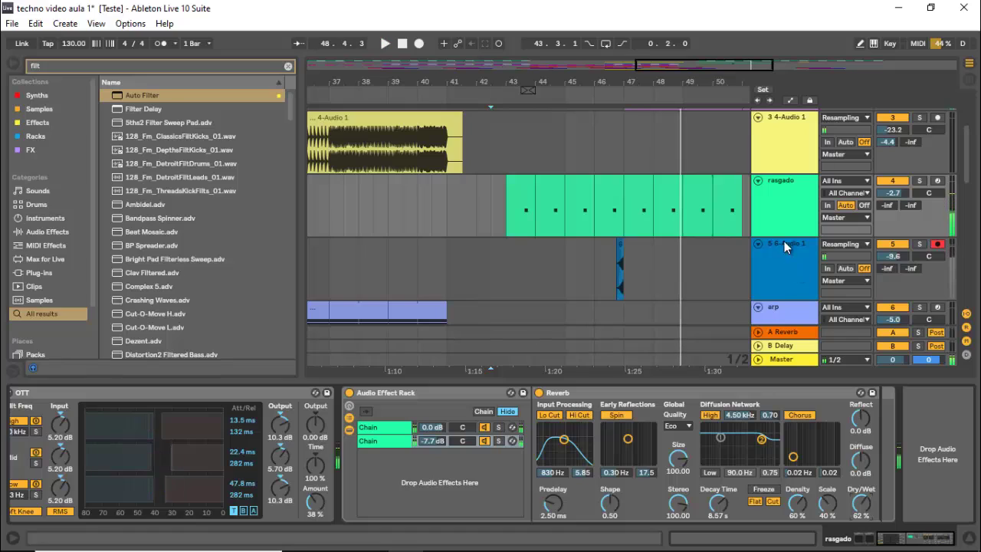
# Step: Duplicate the rasgado clip at bar 46 four times, through bar 50, and hide the device view
pyautogui.click(604, 190)
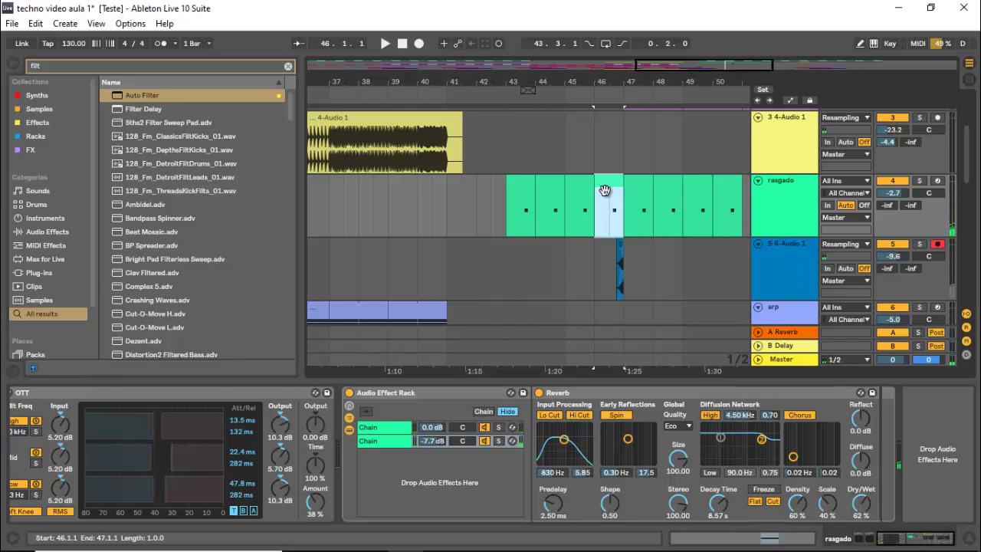
pyautogui.hotkey('ctrl', 'd')
pyautogui.hotkey('ctrl', 'd')
pyautogui.hotkey('ctrl', 'd')
pyautogui.hotkey('ctrl', 'd')
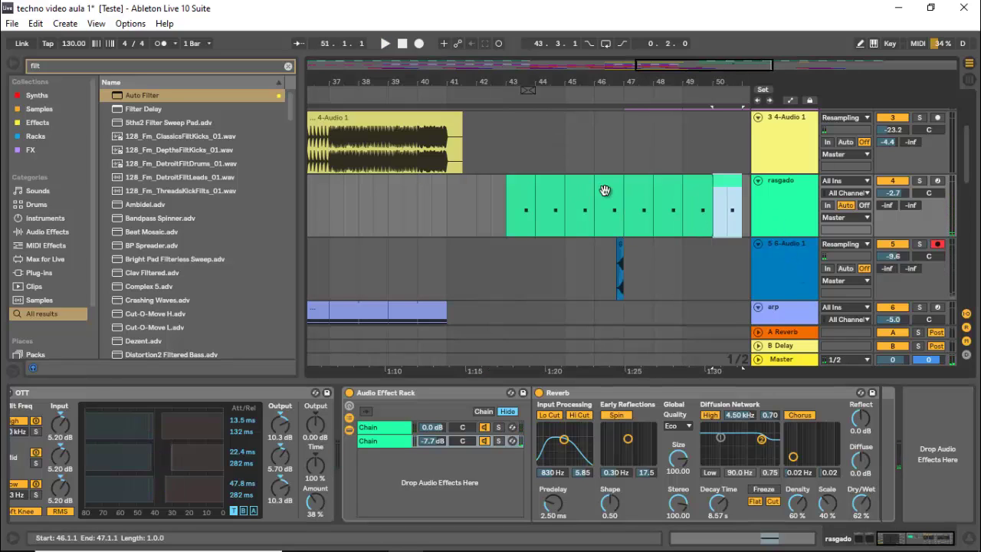
pyautogui.hotkey('ctrl', 'alt', 'l')
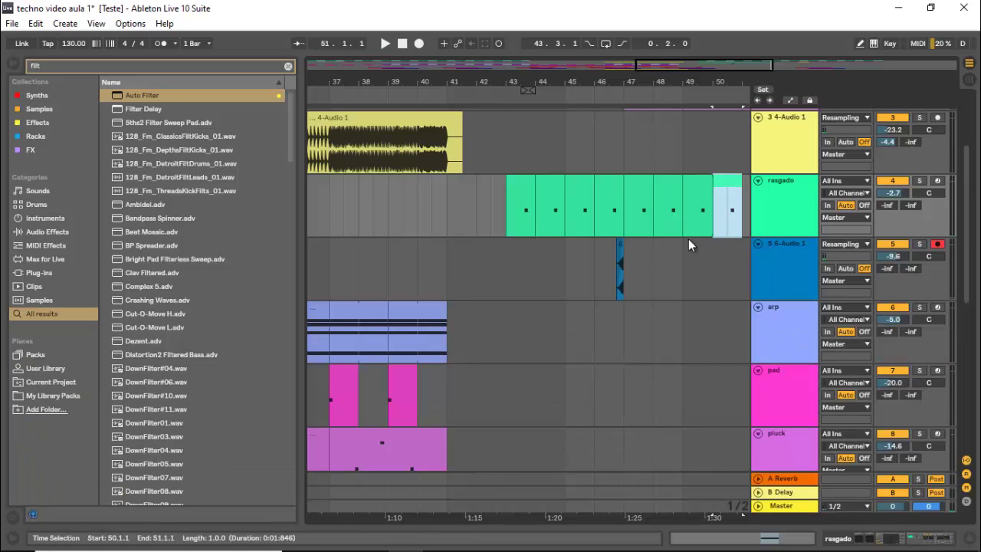
# Step: Consolidate the choir hit before bar 47 and place a copy of it at 50.4.1, ending at bar 51
pyautogui.scroll(2, 702, 220)
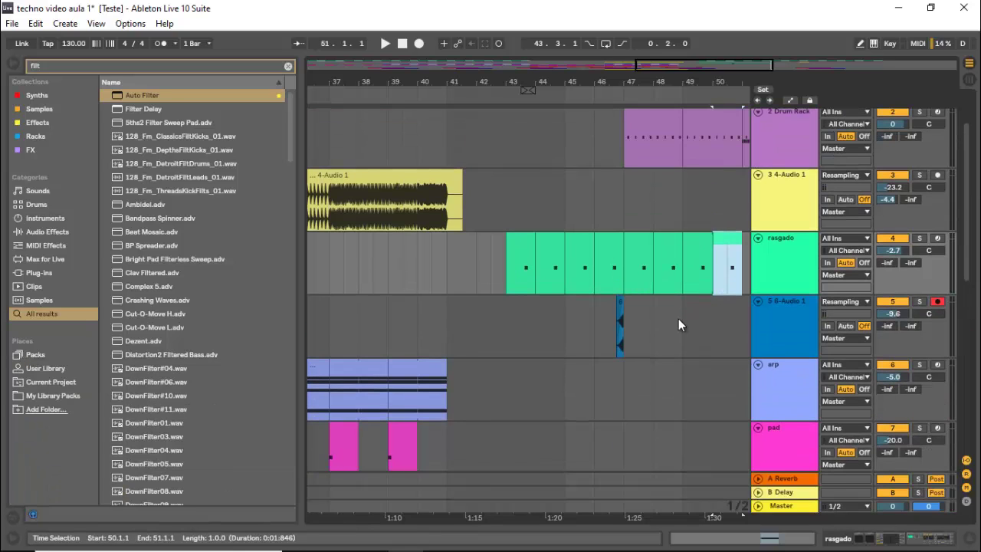
pyautogui.click(620, 300)
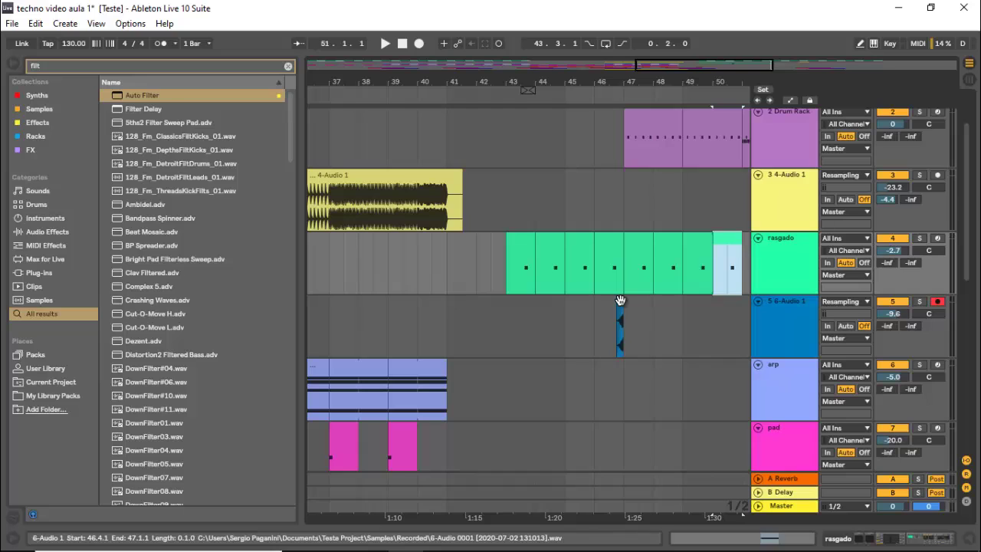
pyautogui.click(620, 300)
pyautogui.hotkey('ctrl', 'j')
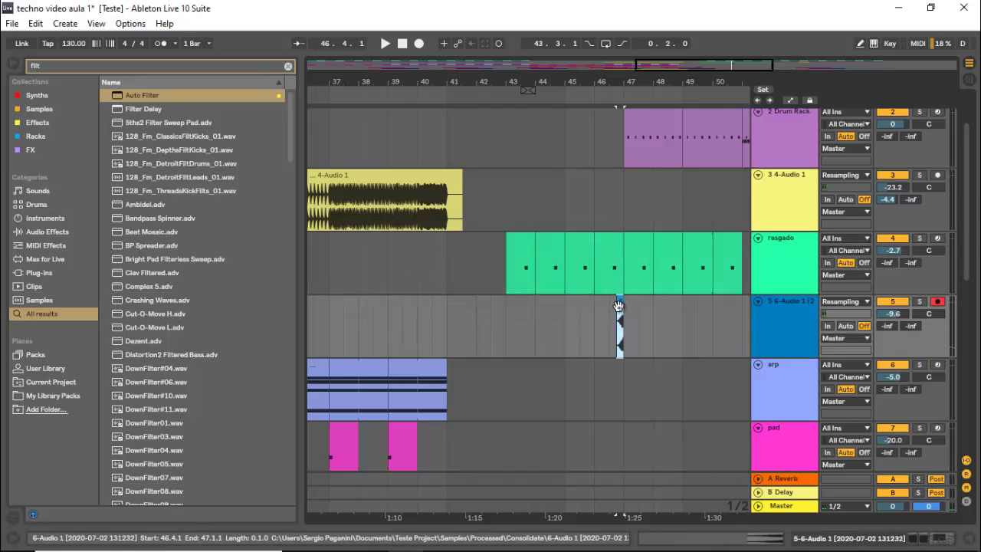
pyautogui.moveTo(619, 304); pyautogui.dragTo(736, 306)
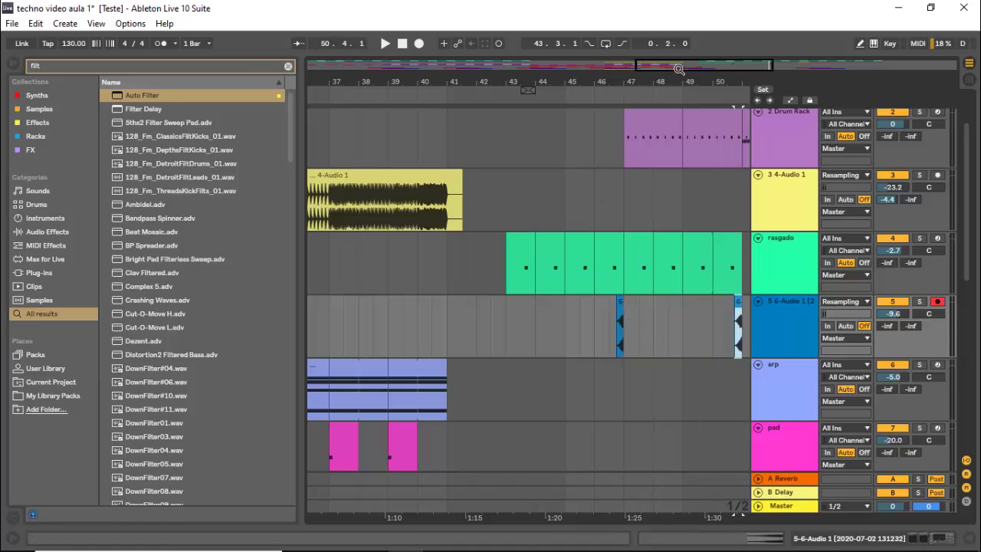
# Step: Duplicate bars 43 to 51 of the choir hit track twice and delete the last hit before bar 67
pyautogui.moveTo(678, 69); pyautogui.dragTo(678, 54)
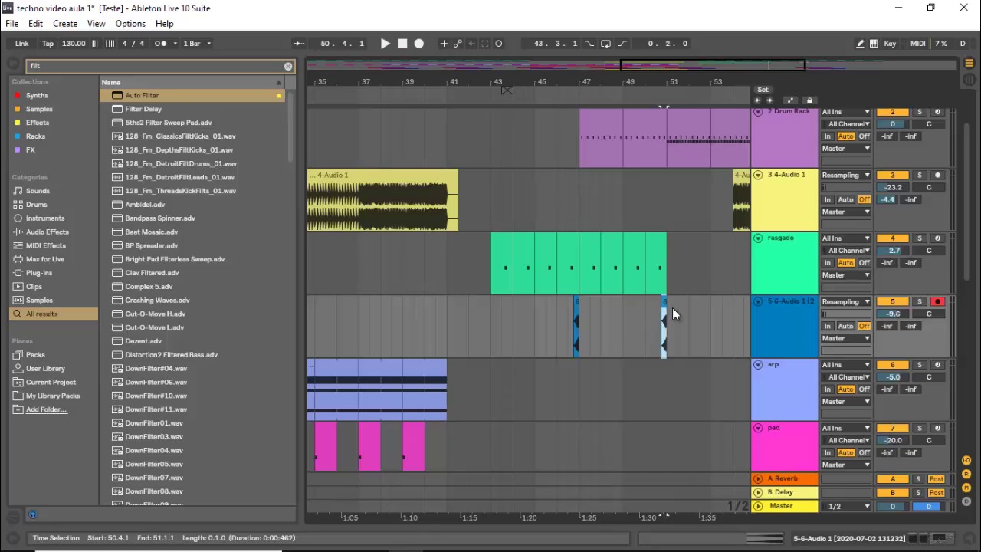
pyautogui.moveTo(670, 324); pyautogui.dragTo(494, 342)
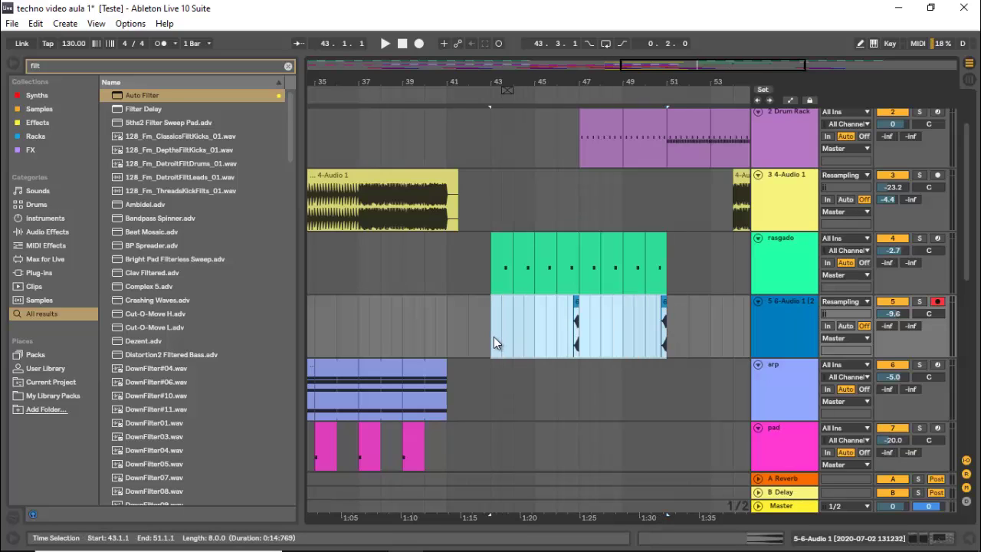
pyautogui.hotkey('ctrl', 'd')
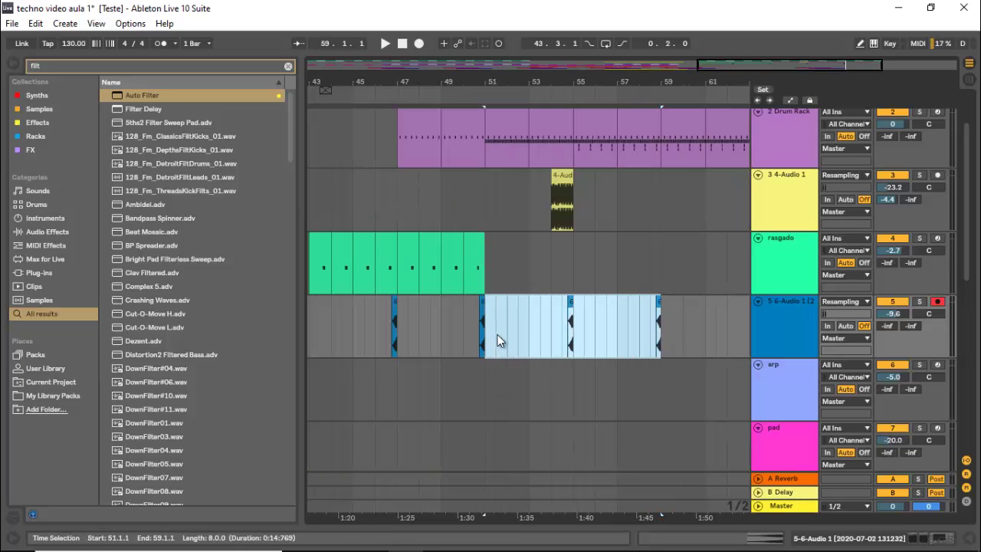
pyautogui.hotkey('ctrl', 'd')
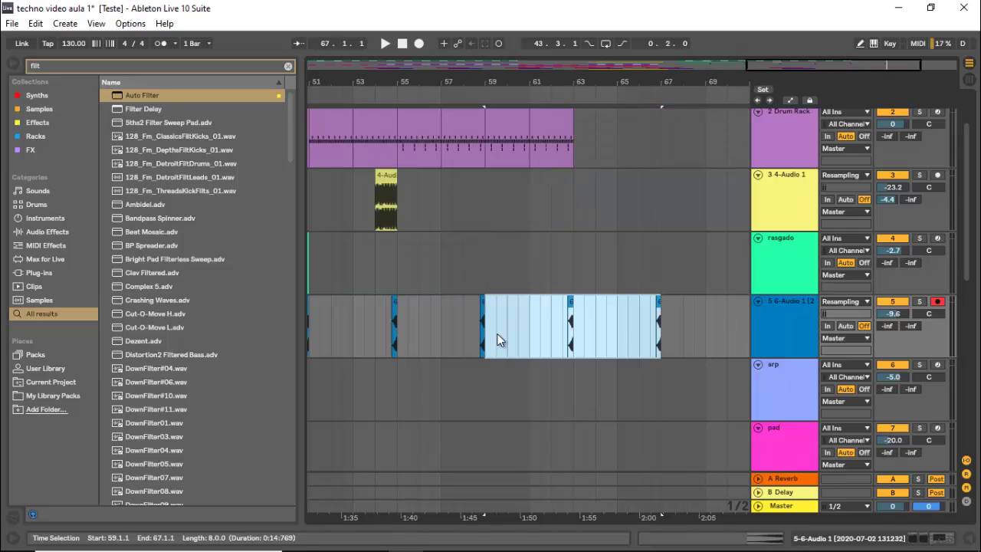
pyautogui.moveTo(680, 318); pyautogui.dragTo(637, 338)
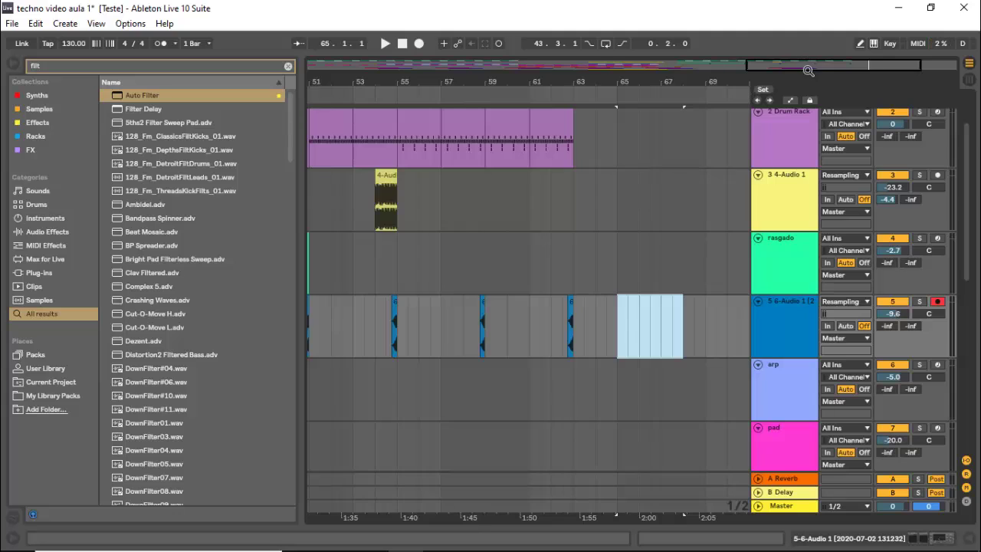
# Step: Freeze the rasgado track
pyautogui.moveTo(808, 69); pyautogui.dragTo(791, 69)
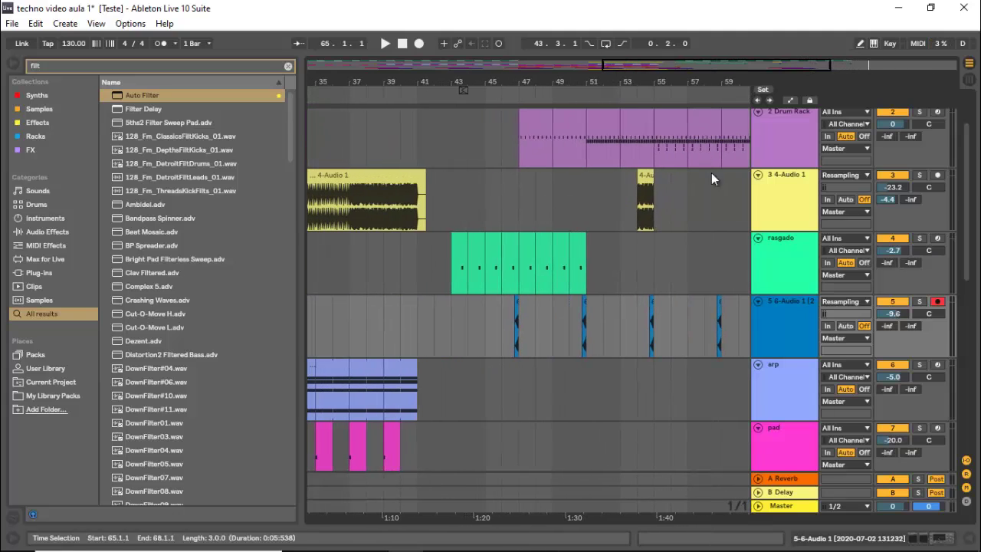
pyautogui.click(774, 269)
pyautogui.rightClick(774, 268)
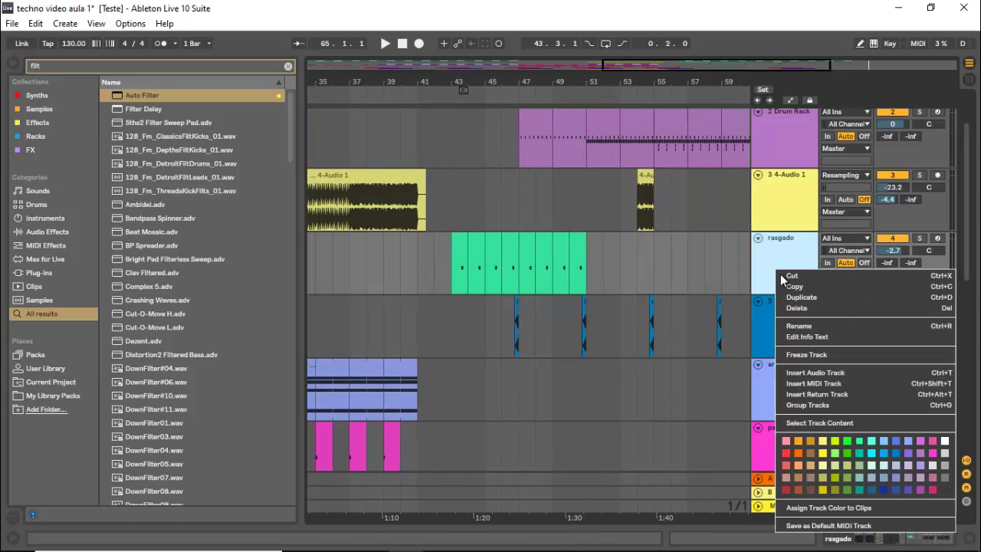
pyautogui.click(813, 355)
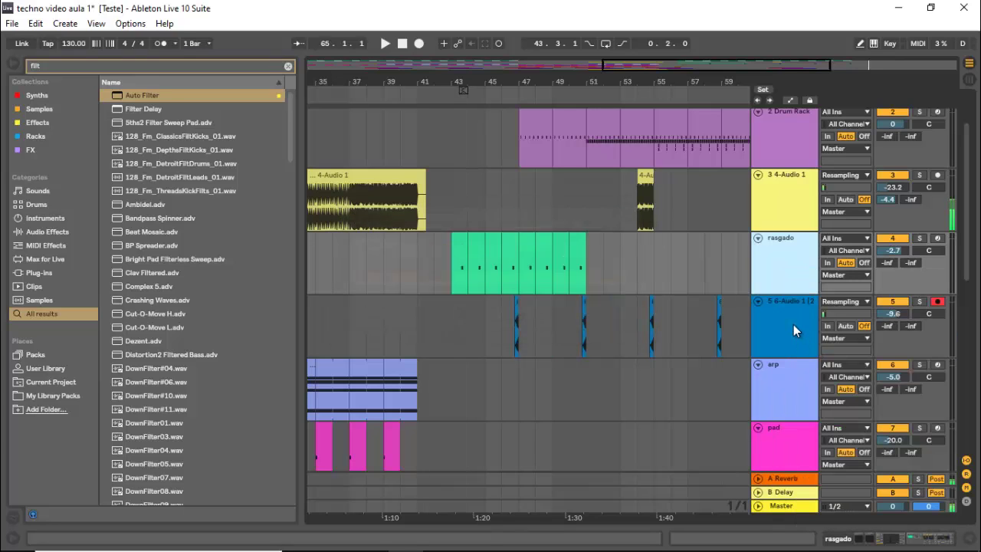
# Step: Audition the frozen rasgado track from bar 50 and duplicate its bar 50 clip four times, up to bar 55
pyautogui.click(575, 249)
pyautogui.press('space')
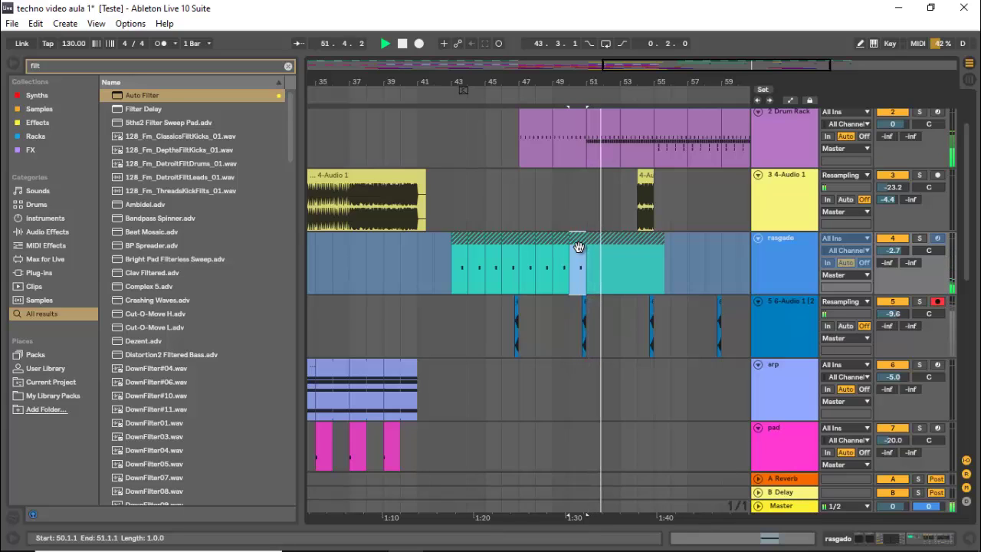
pyautogui.press('space')
pyautogui.hotkey('ctrl', 'd')
pyautogui.hotkey('ctrl', 'd')
pyautogui.hotkey('ctrl', 'd')
pyautogui.hotkey('ctrl', 'd')
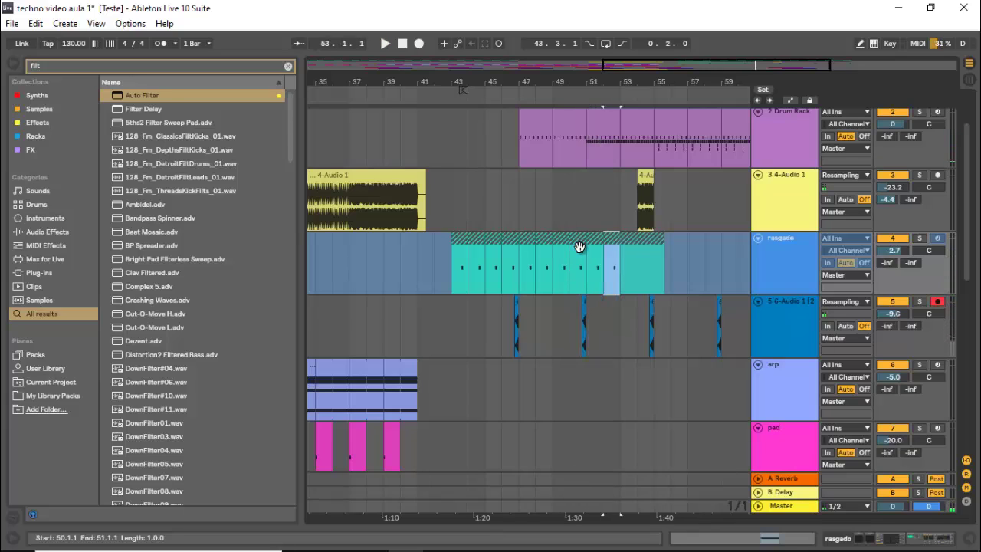
pyautogui.click(745, 190)
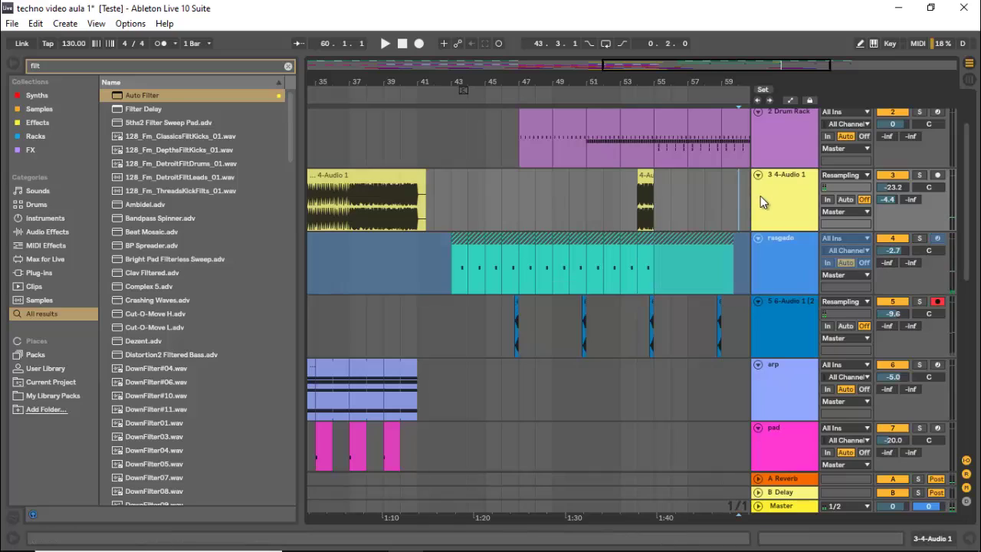
# Step: Rename the choir hit track as coral
pyautogui.click(793, 323)
pyautogui.hotkey('ctrl', 'r')
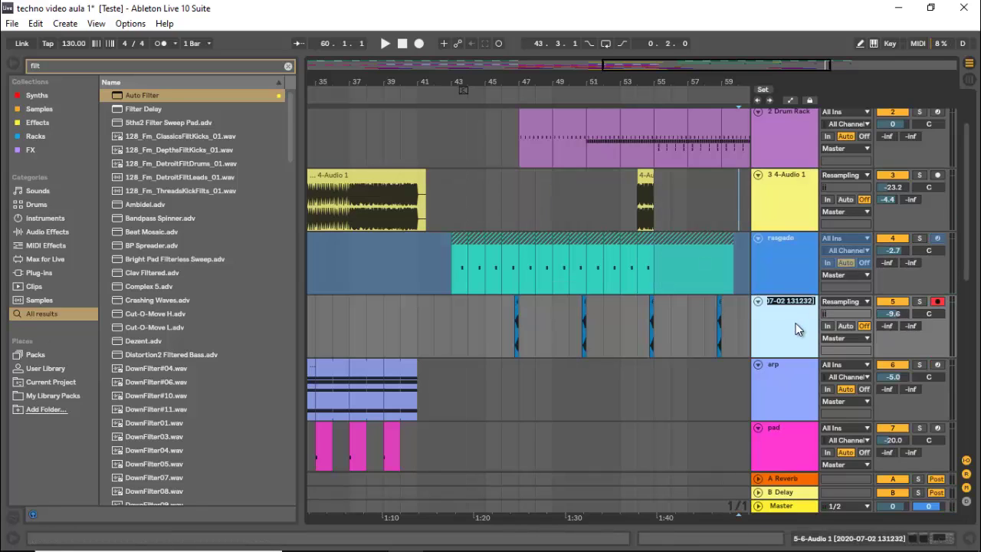
pyautogui.write('coral')
pyautogui.press('Return')
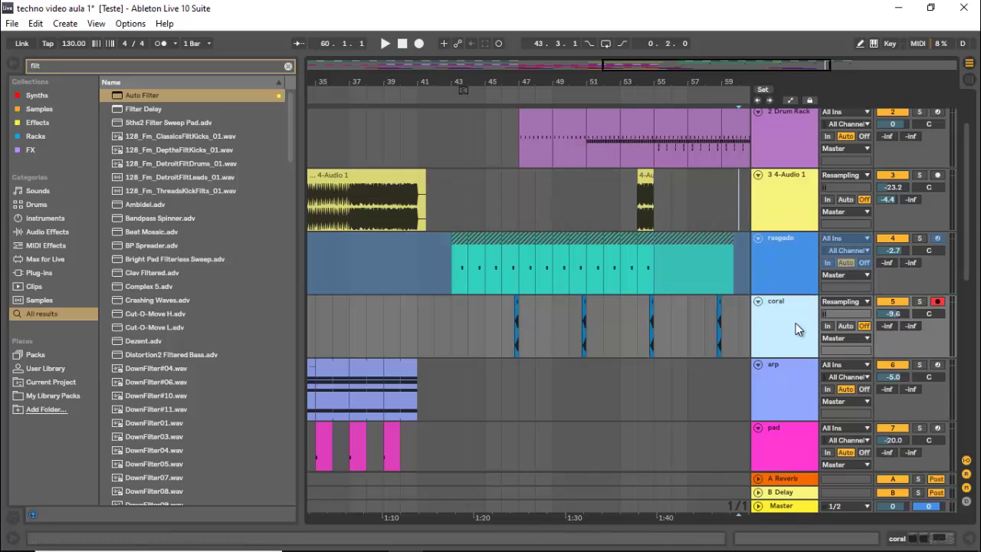
# Step: Insert a MIDI track below the coral track and load the Jup-8 V3 plug-in on it
pyautogui.rightClick(789, 323)
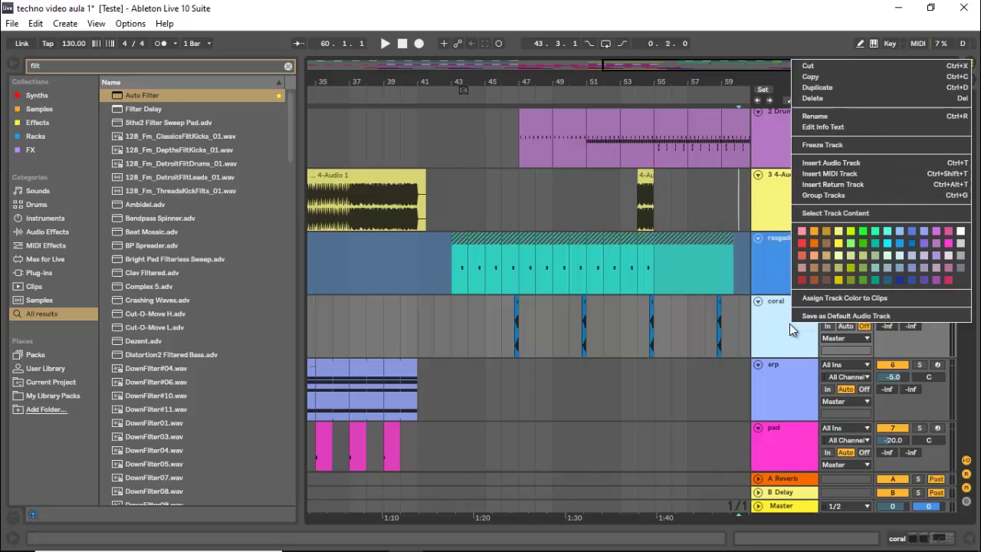
pyautogui.click(816, 176)
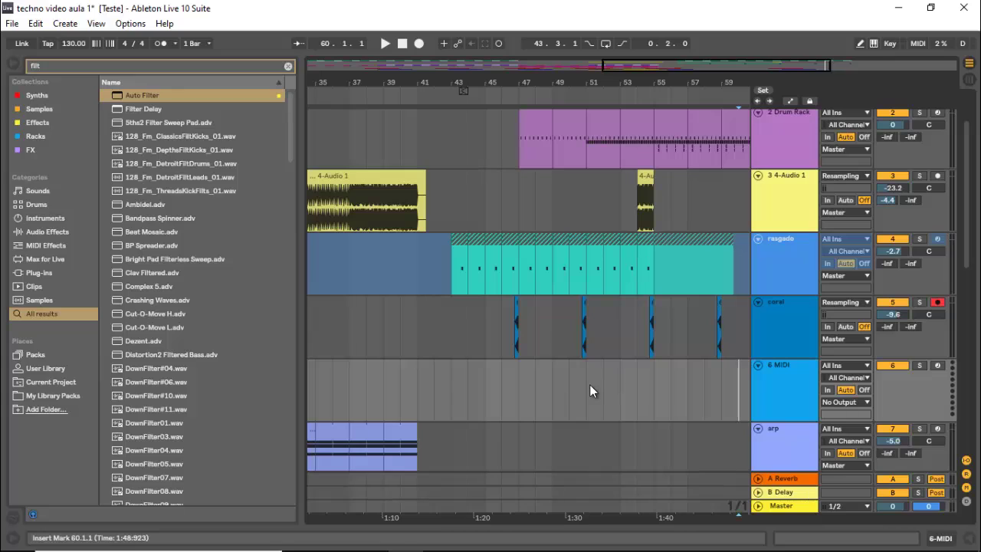
pyautogui.click(586, 386)
pyautogui.click(287, 67)
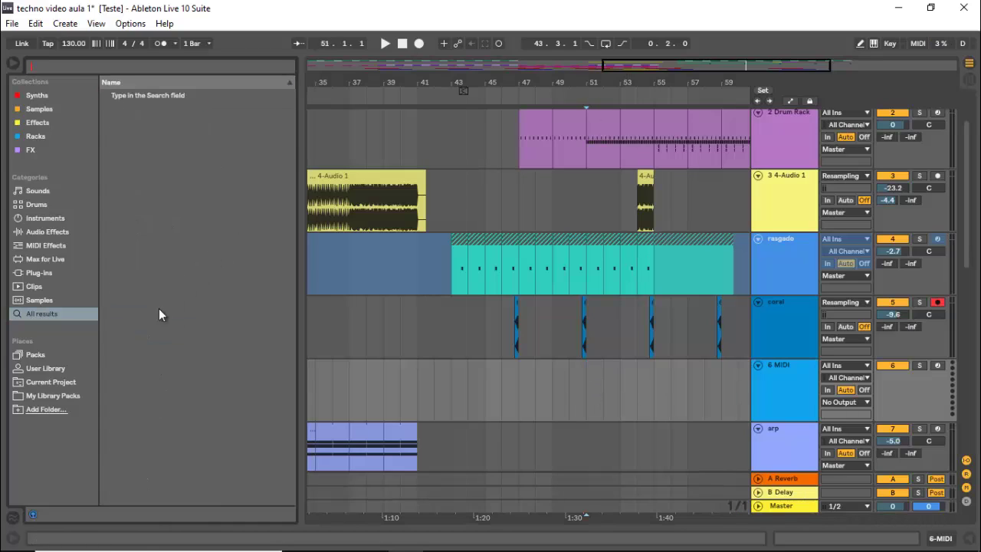
pyautogui.click(42, 272)
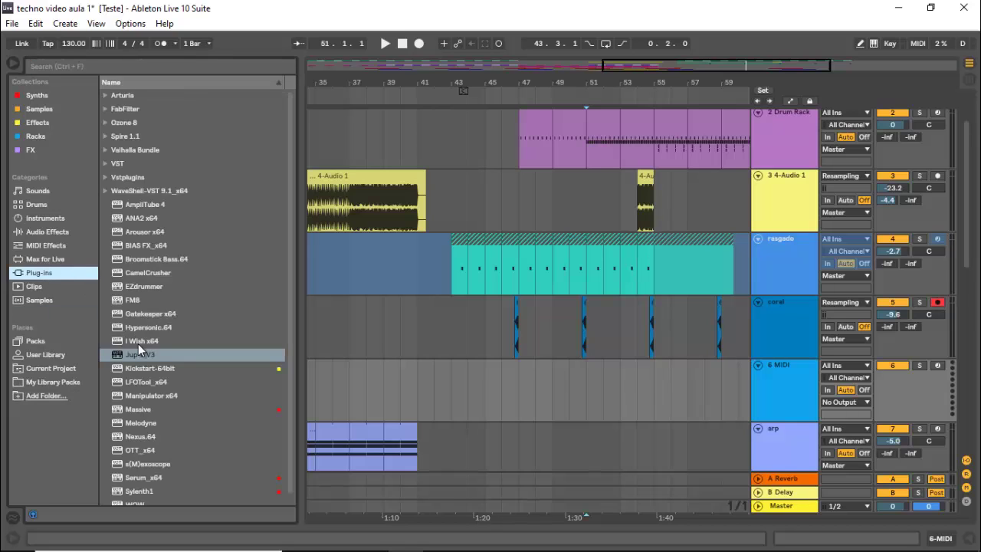
pyautogui.moveTo(142, 359); pyautogui.dragTo(573, 394)
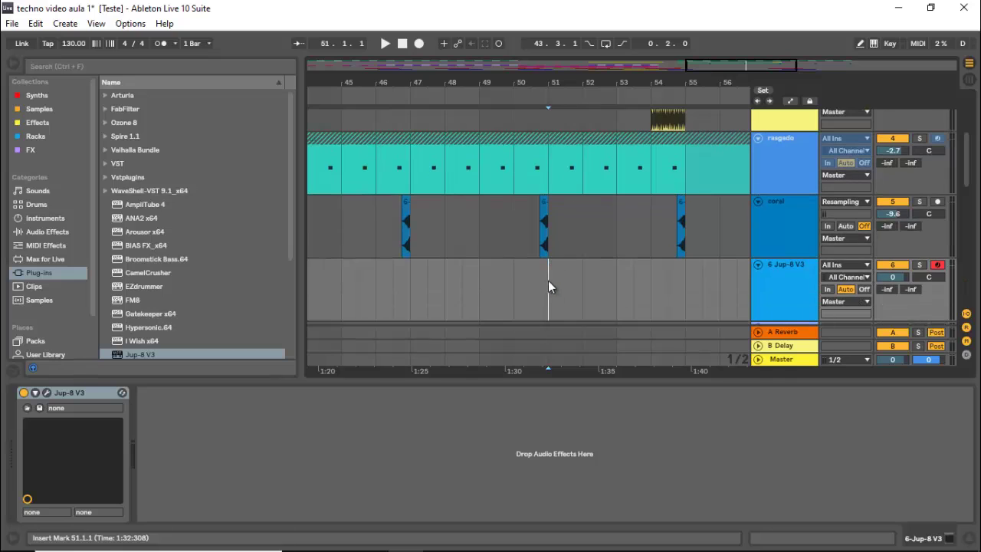
# Step: Create an empty one-bar MIDI clip at bar 51 on the Jup-8 V3 track, auditioning the spot first
pyautogui.moveTo(547, 280); pyautogui.dragTo(581, 277)
pyautogui.press('space')
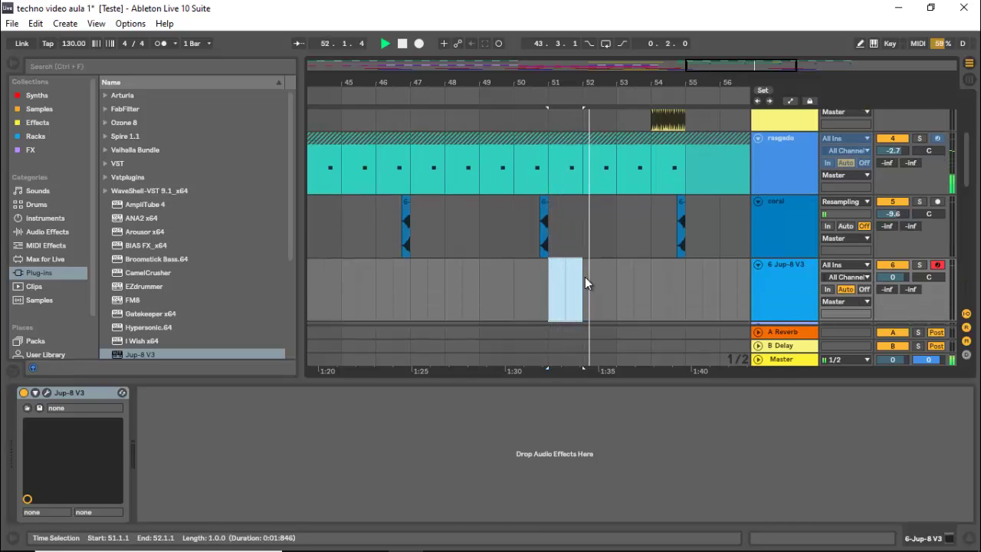
pyautogui.press('space')
pyautogui.hotkey('ctrl', 'shift', 'm')
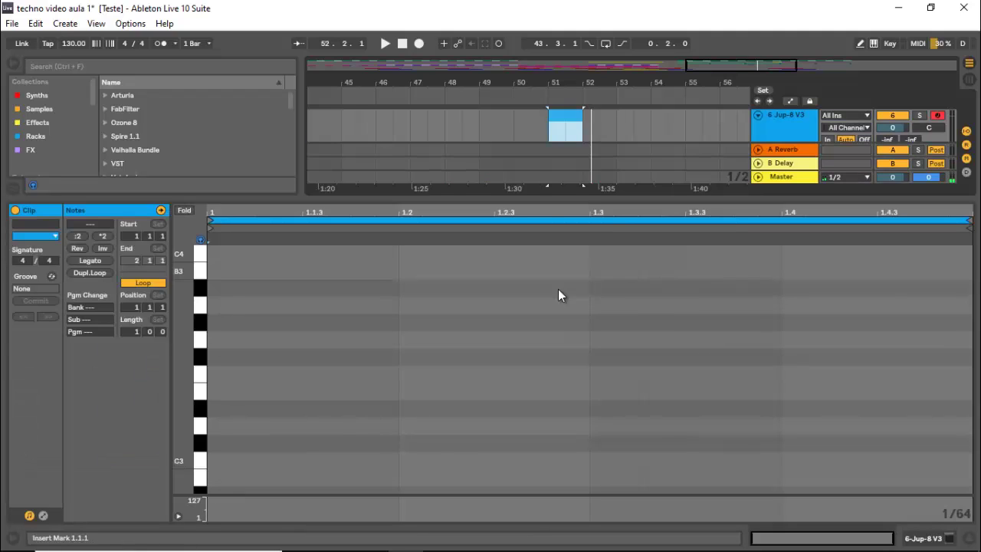
# Step: Set the clip's note grid to 1/16 and add an E3 note at 1.2.2 during playback
pyautogui.rightClick(558, 289)
pyautogui.click(638, 271)
pyautogui.press('space')
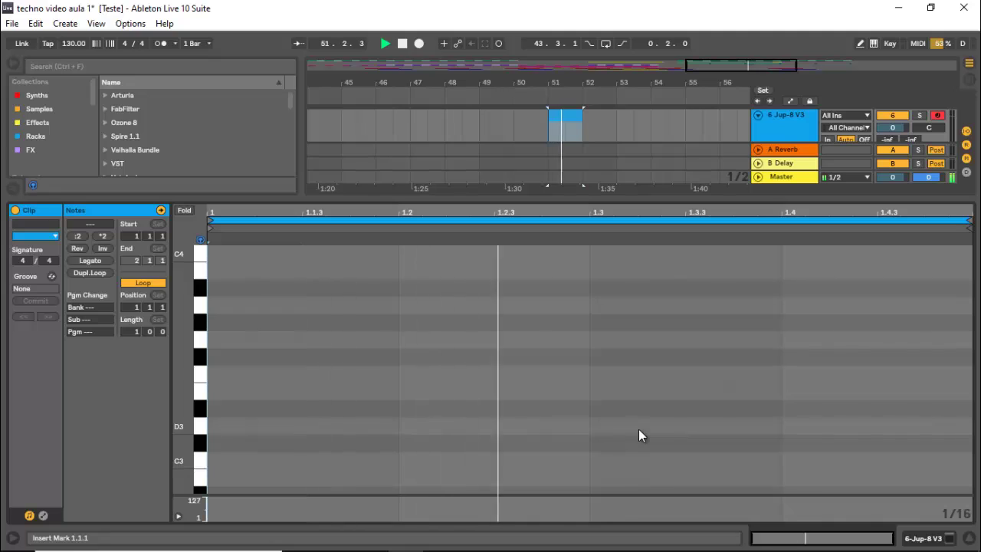
pyautogui.doubleClick(457, 393)
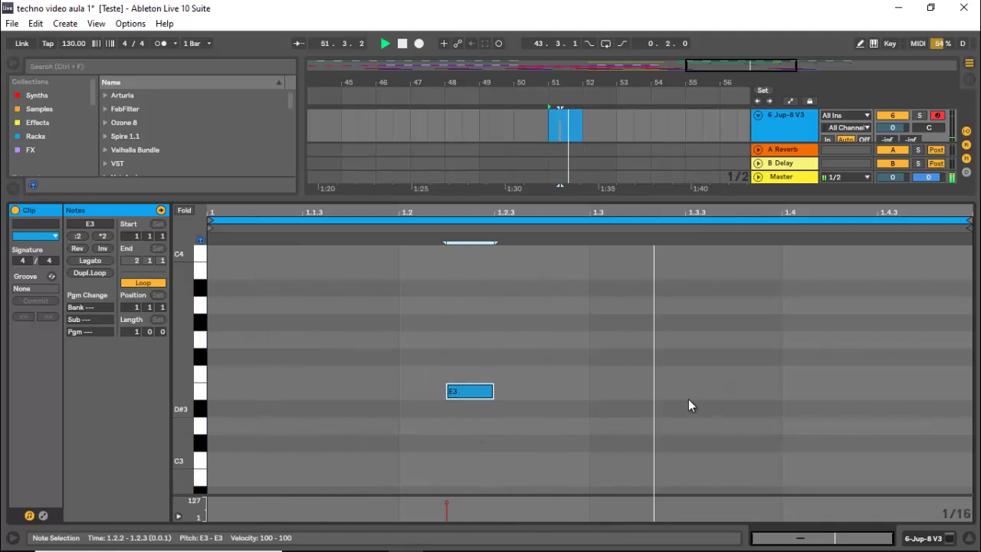
# Step: Add an E3 note at 1.4.2 in the Jup-8 V3 clip and audition the two-note pattern in the arrangement
pyautogui.press('space')
pyautogui.doubleClick(844, 390)
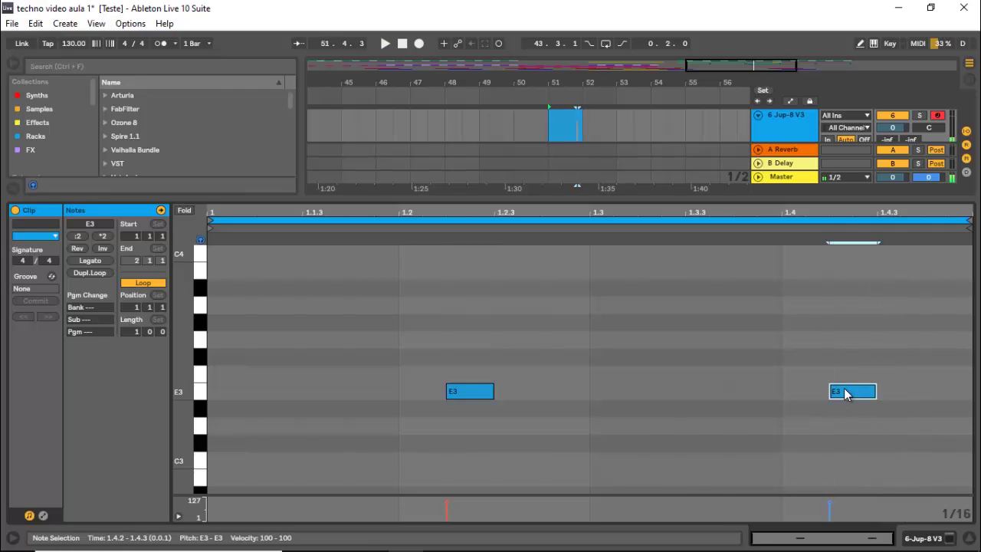
pyautogui.hotkey('ctrl', 'alt', 'l')
pyautogui.press('space')
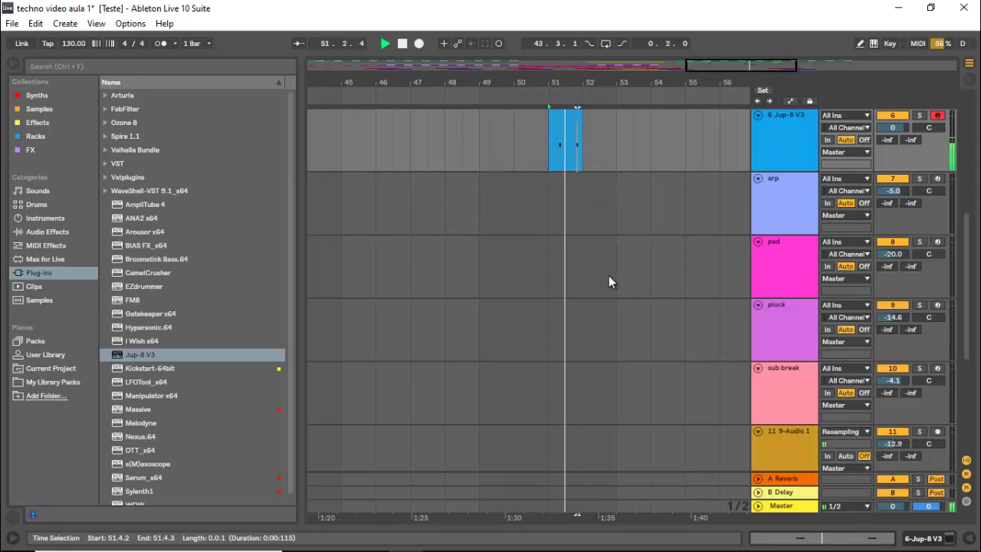
pyautogui.scroll(2, 603, 276)
pyautogui.scroll(1, 601, 261)
pyautogui.press('space')
# Step: Loop the one-bar clip at bar 51 and rename its track contra synth
pyautogui.click(570, 205)
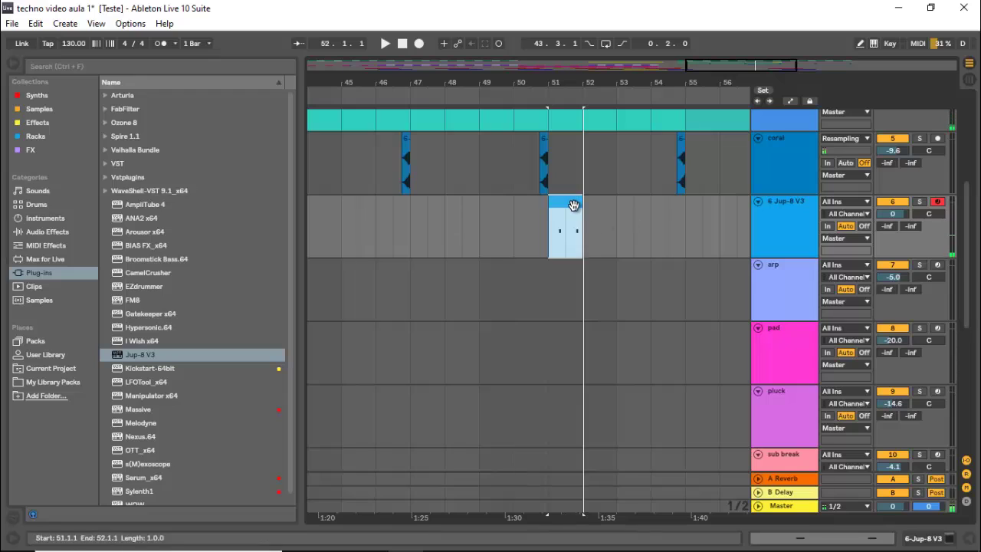
pyautogui.hotkey('ctrl', 'l')
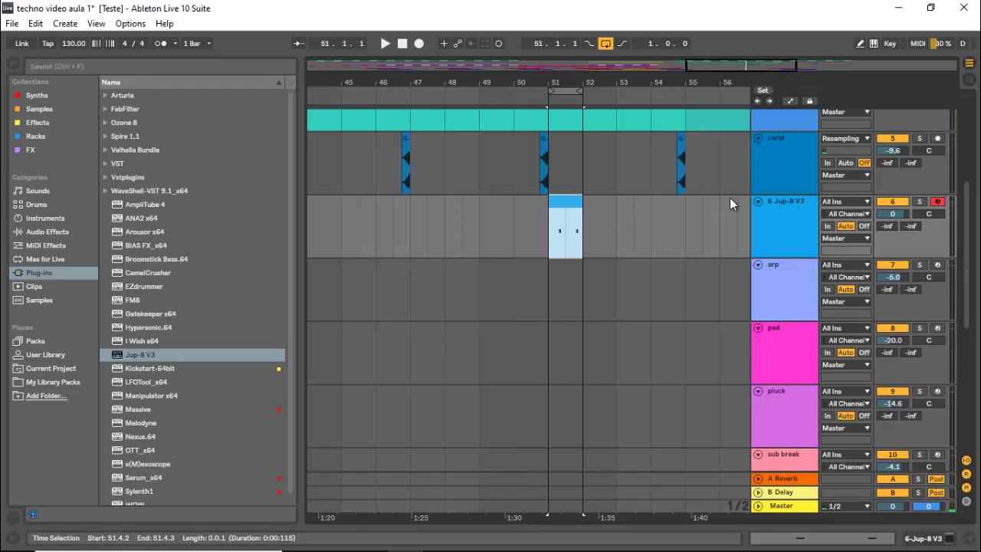
pyautogui.click(778, 221)
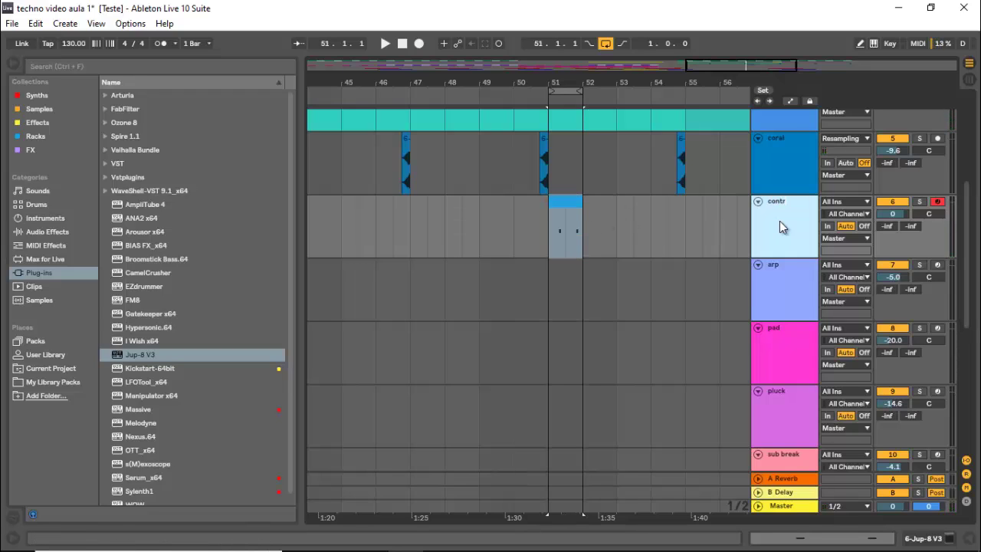
pyautogui.write('contra synth')
pyautogui.press('Return')
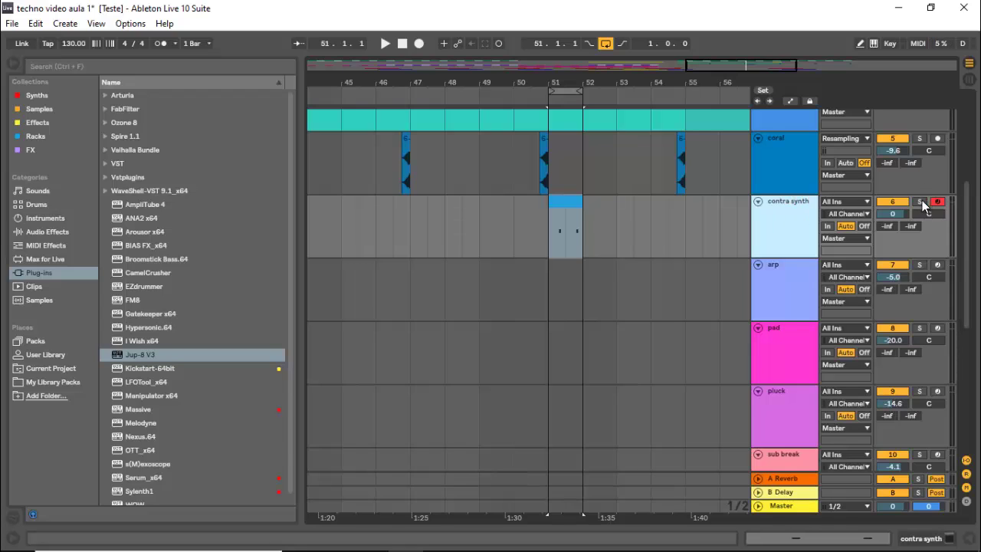
# Step: Solo the contra synth track and open the Jup-8 V3 plug-in interface
pyautogui.click(920, 203)
pyautogui.doubleClick(812, 221)
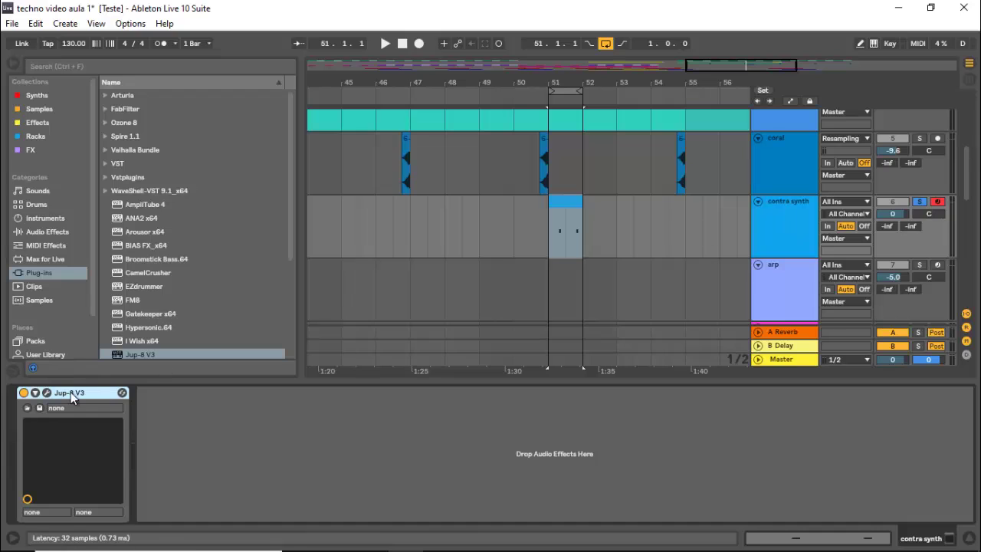
pyautogui.click(47, 393)
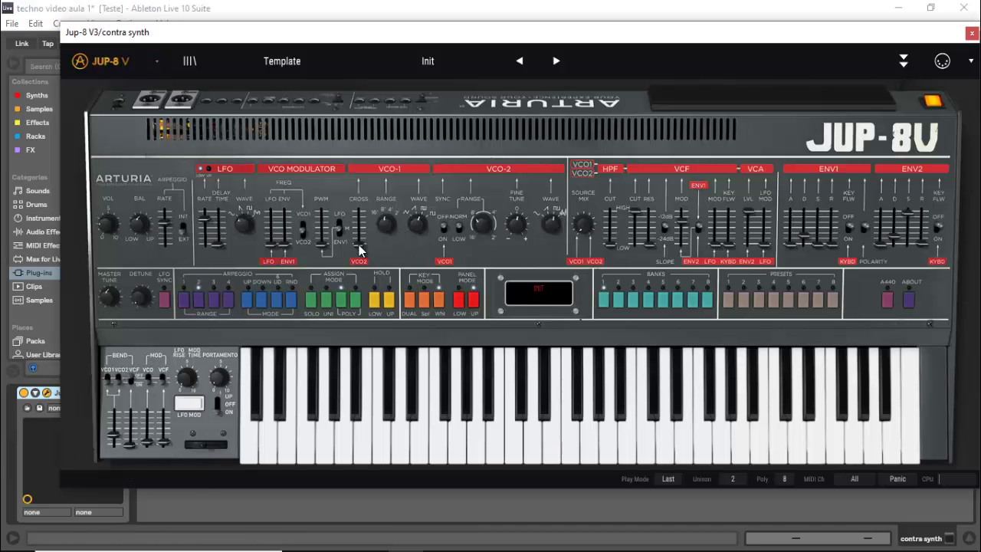
# Step: Raise the pulse-width modulation to about 0.72, add oscillator cross-modulation, and lower the VCF cutoff to about 622 Hz
pyautogui.moveTo(318, 245); pyautogui.dragTo(336, 163)
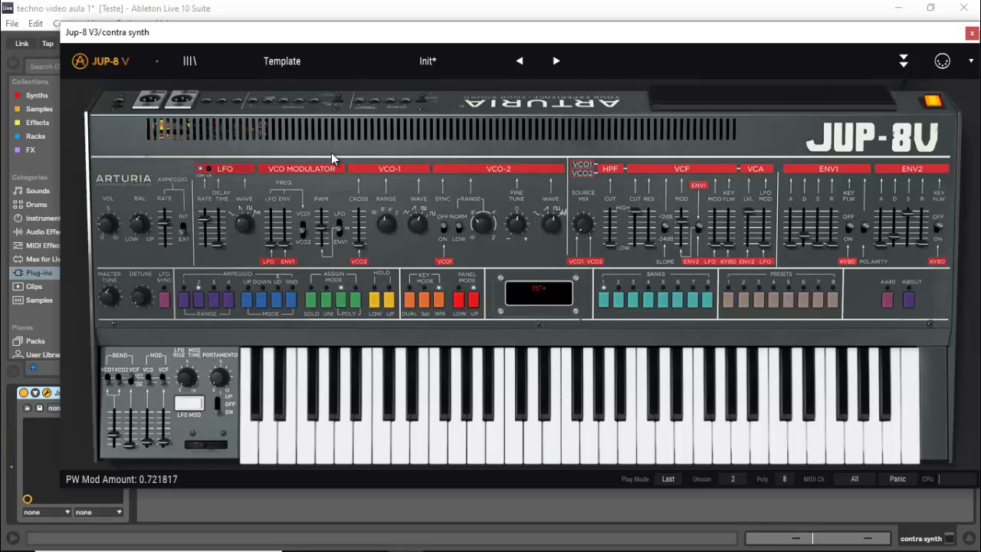
pyautogui.moveTo(360, 221); pyautogui.dragTo(361, 177)
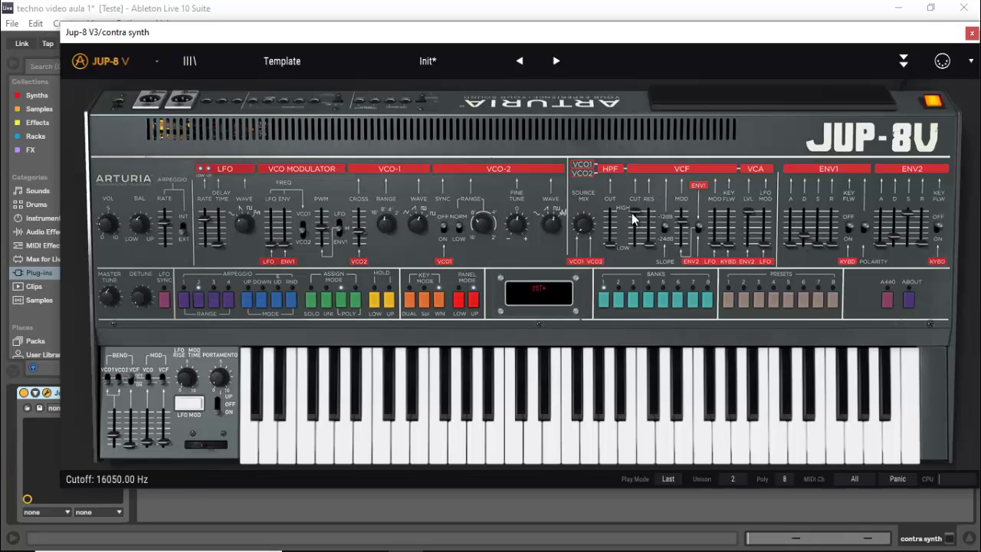
pyautogui.moveTo(638, 215); pyautogui.dragTo(641, 328)
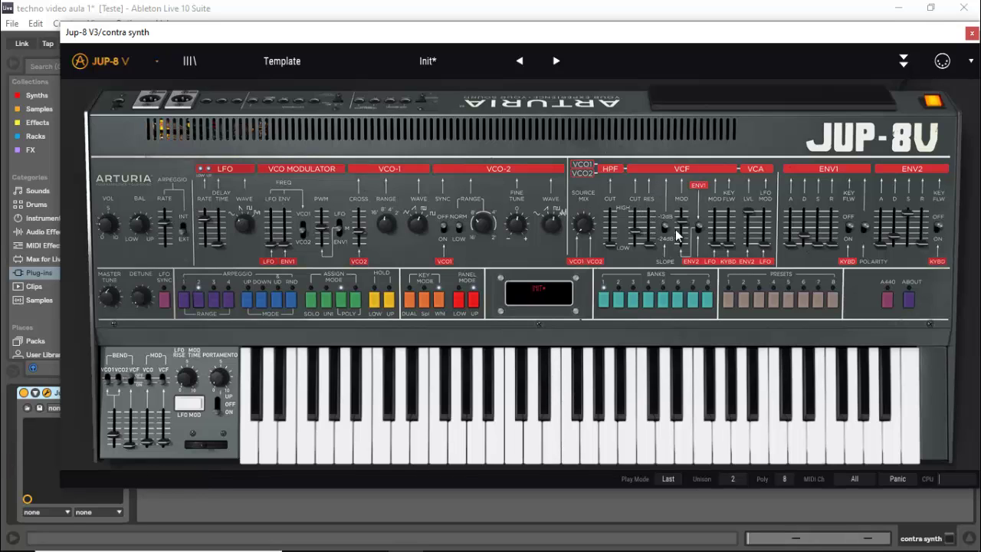
pyautogui.moveTo(681, 233); pyautogui.dragTo(693, 142)
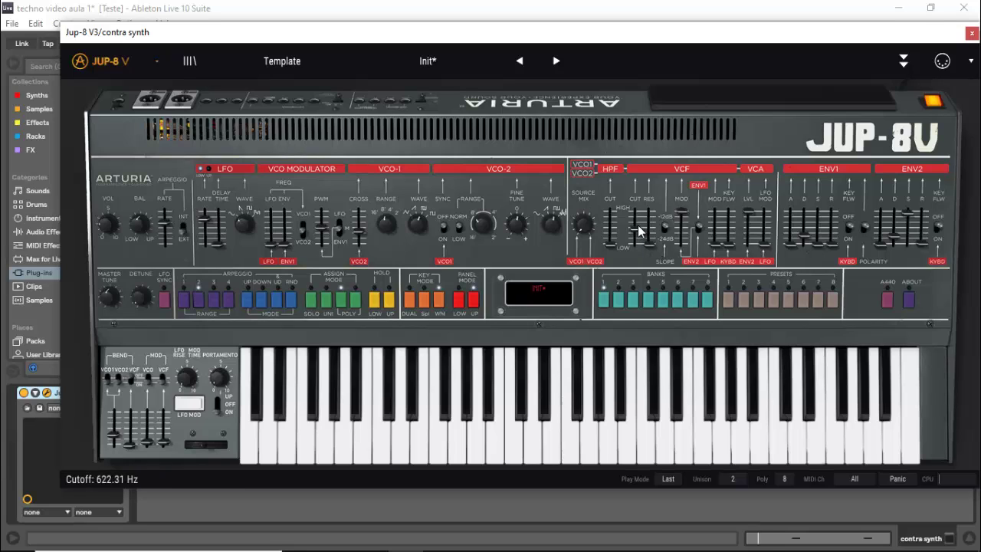
pyautogui.moveTo(638, 226)
pyautogui.mouseDown()
pyautogui.moveTo(611, 209)
pyautogui.moveTo(611, 223)
pyautogui.moveTo(639, 224)
pyautogui.mouseUp()
# Step: Set the oscillator 1 range to 4' and the oscillator cross-modulation to 0.440
pyautogui.moveTo(386, 224); pyautogui.dragTo(409, 153)
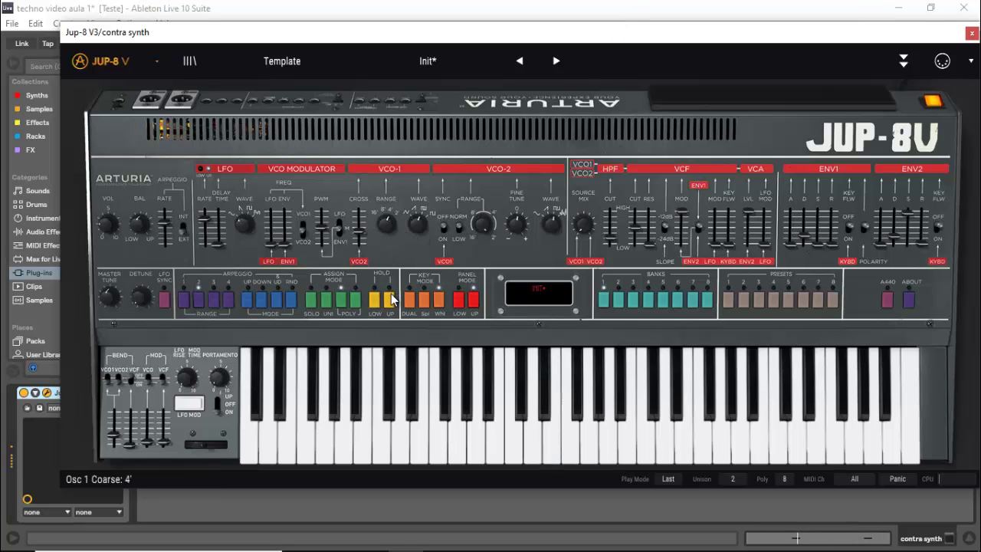
pyautogui.moveTo(357, 232); pyautogui.dragTo(365, 221)
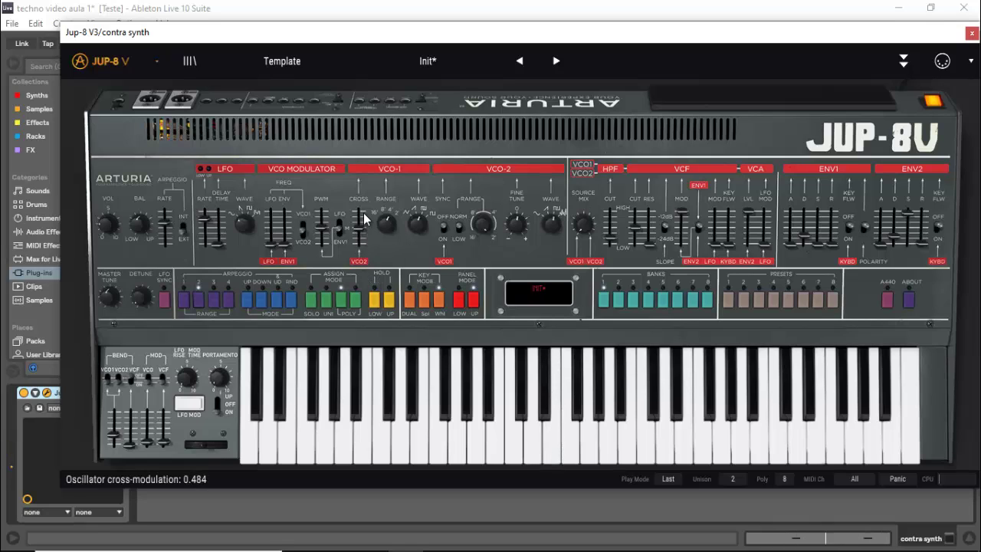
pyautogui.moveTo(365, 218); pyautogui.dragTo(369, 225)
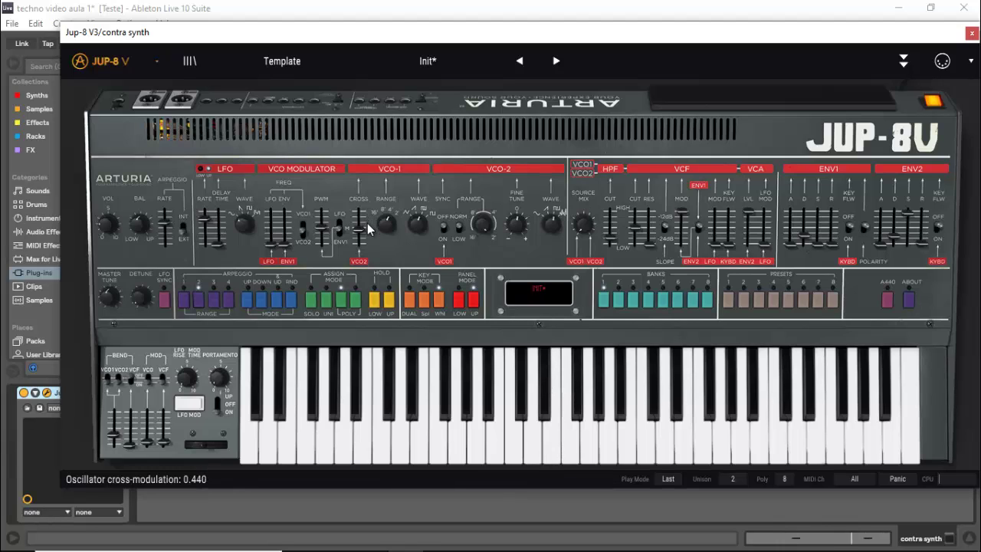
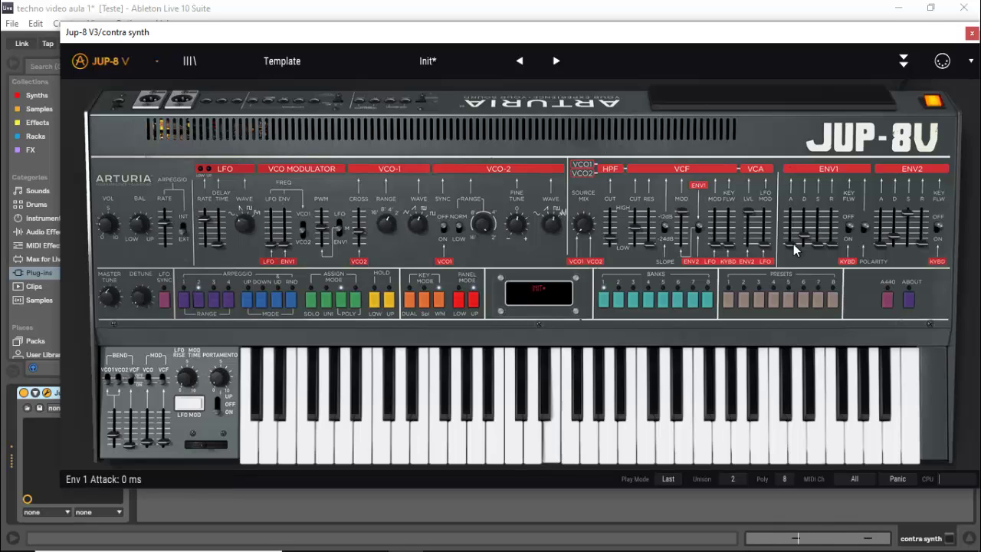
# Step: Set the Env 1 attack to 0 ms, shape Env 2 with lower sustain and longer release, and close the synth
pyautogui.moveTo(793, 244)
pyautogui.mouseDown()
pyautogui.moveTo(795, 222)
pyautogui.moveTo(795, 253)
pyautogui.mouseUp()
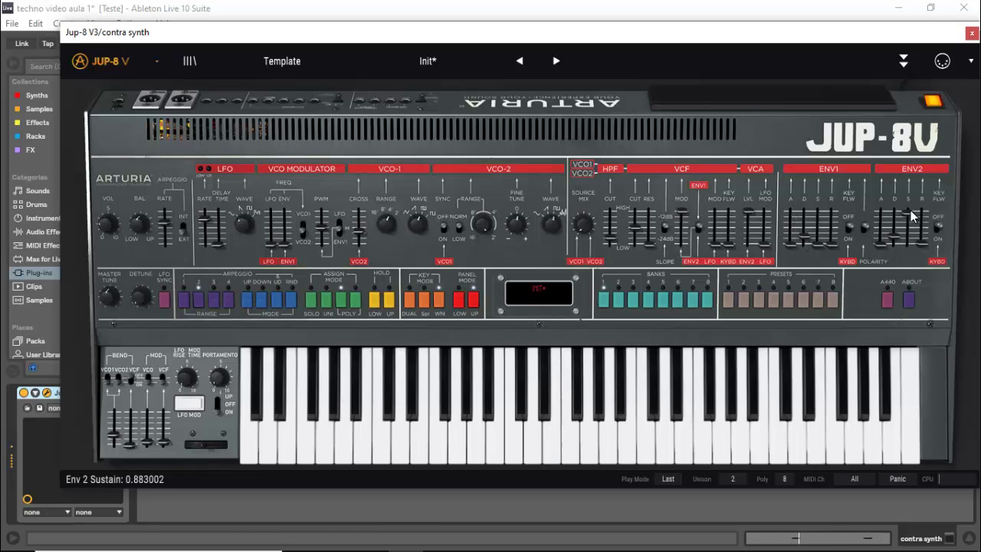
pyautogui.moveTo(912, 212); pyautogui.dragTo(926, 330)
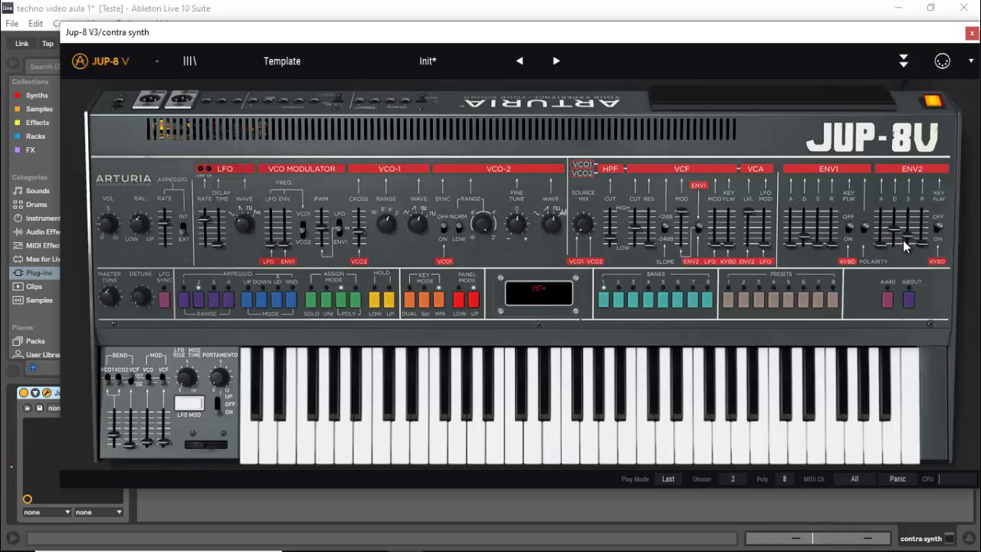
pyautogui.moveTo(921, 250); pyautogui.dragTo(927, 230)
pyautogui.click(971, 33)
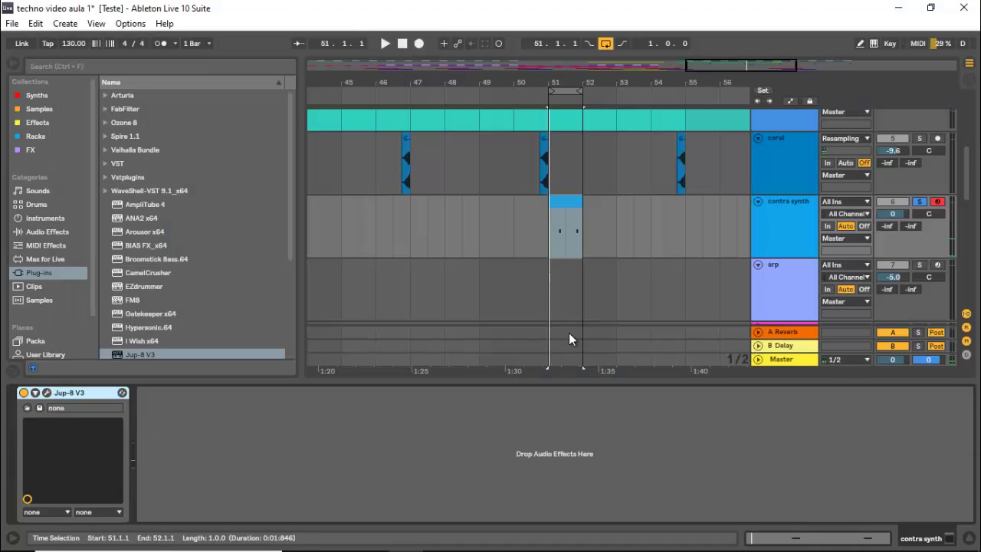
# Step: Search the browser for re, add the Reverb effect after Jup-8 V3, and enable its low cut filter
pyautogui.hotkey('ctrl', 'f')
pyautogui.write('re')
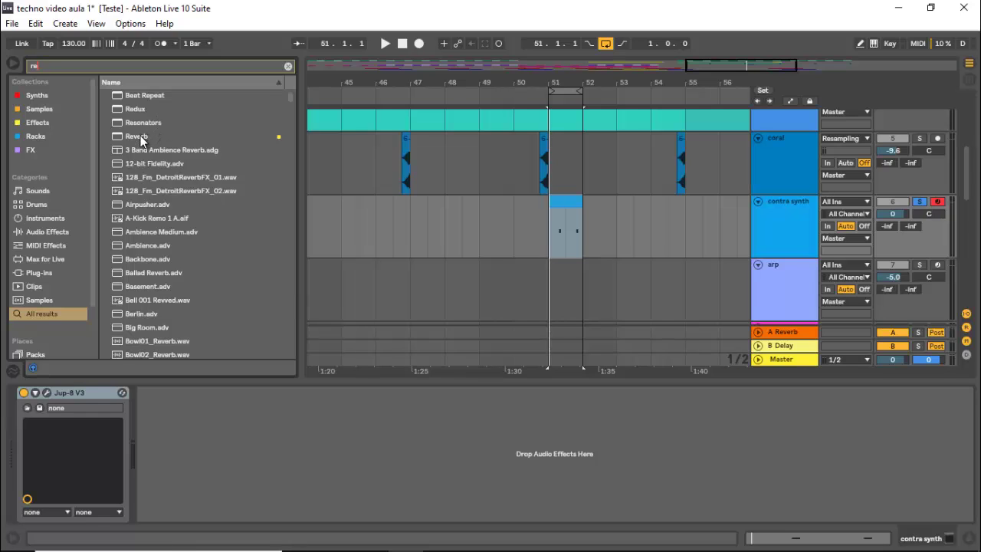
pyautogui.moveTo(140, 140); pyautogui.dragTo(243, 437)
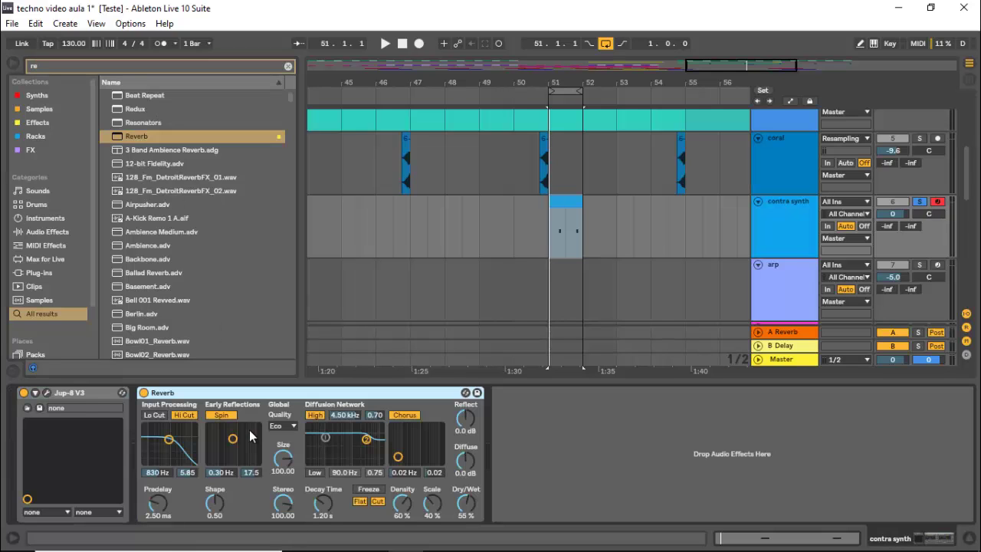
pyautogui.click(159, 416)
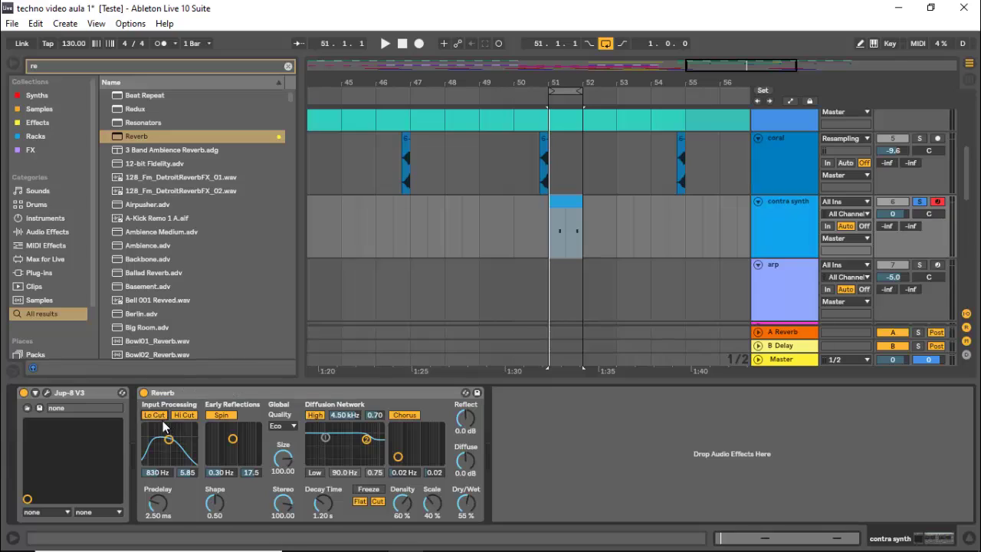
# Step: Set the Reverb decay time to 1.76 s and dry/wet to 39% while the loop plays
pyautogui.moveTo(328, 512); pyautogui.dragTo(323, 498)
pyautogui.press('space')
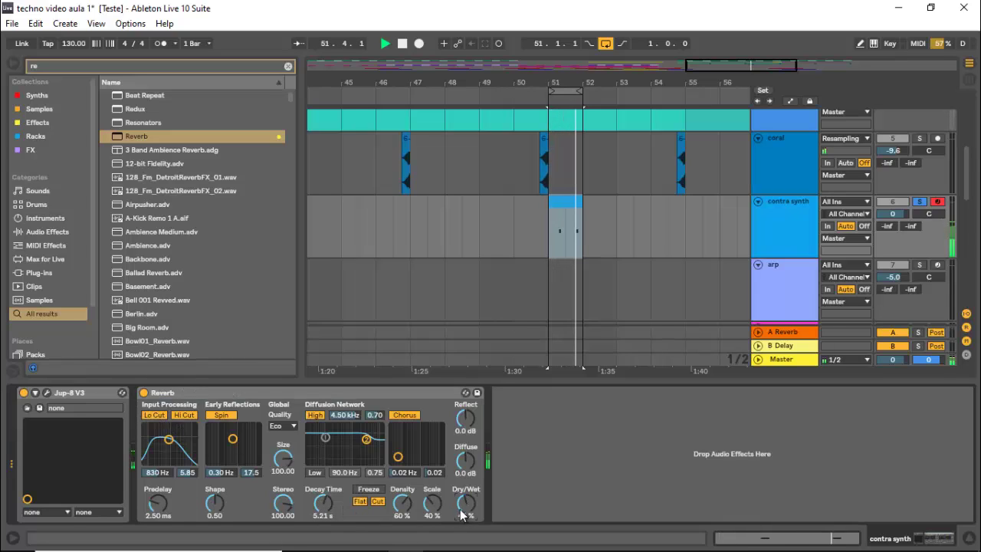
pyautogui.moveTo(324, 503); pyautogui.dragTo(327, 514)
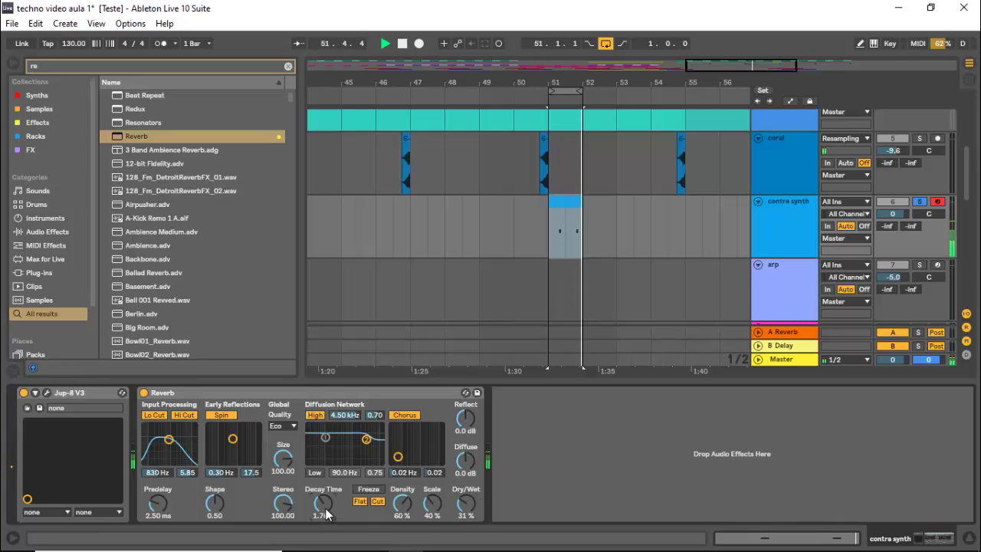
pyautogui.moveTo(467, 509); pyautogui.dragTo(470, 506)
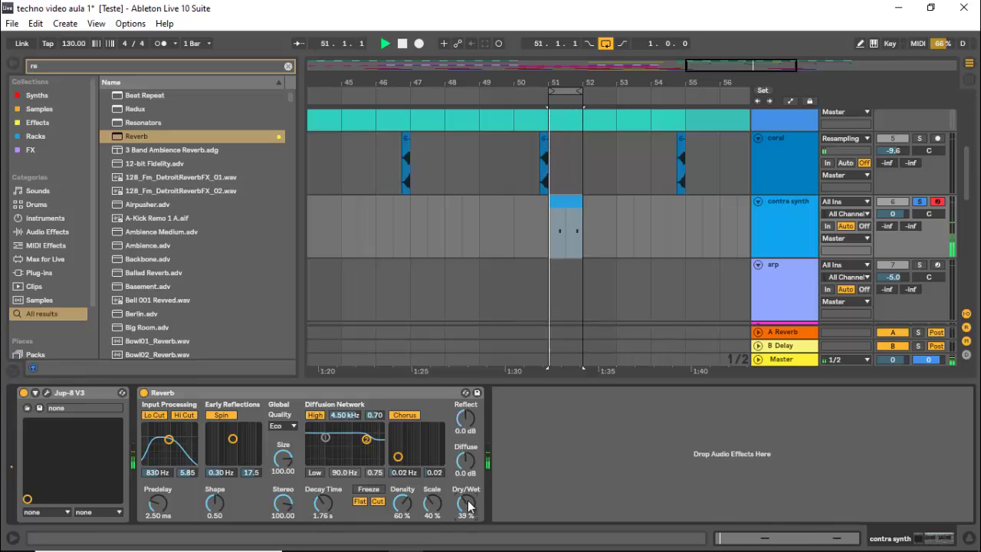
# Step: Unsolo the contra synth track, set its volume to -2.6 dB against the full mix, and hide the device view
pyautogui.click(921, 202)
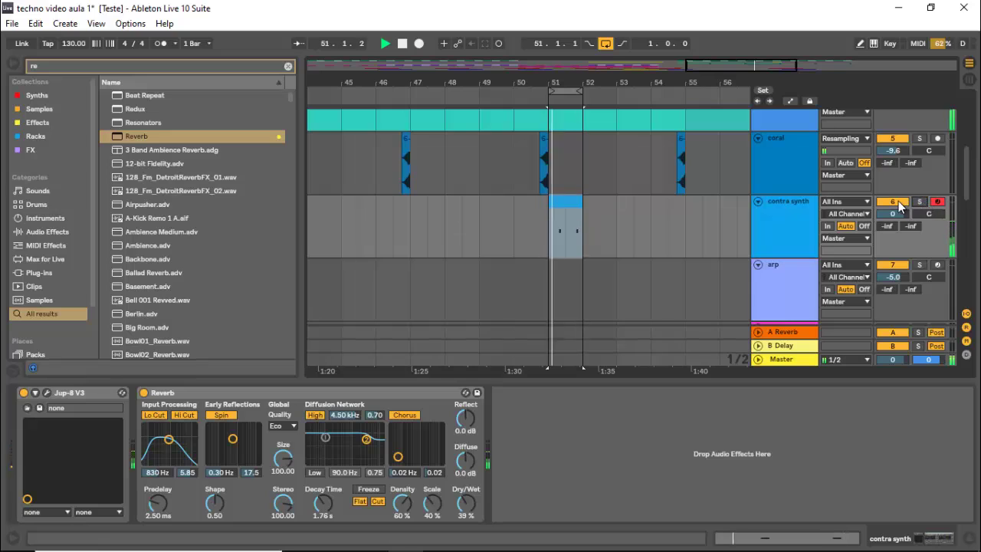
pyautogui.moveTo(901, 210); pyautogui.dragTo(902, 222)
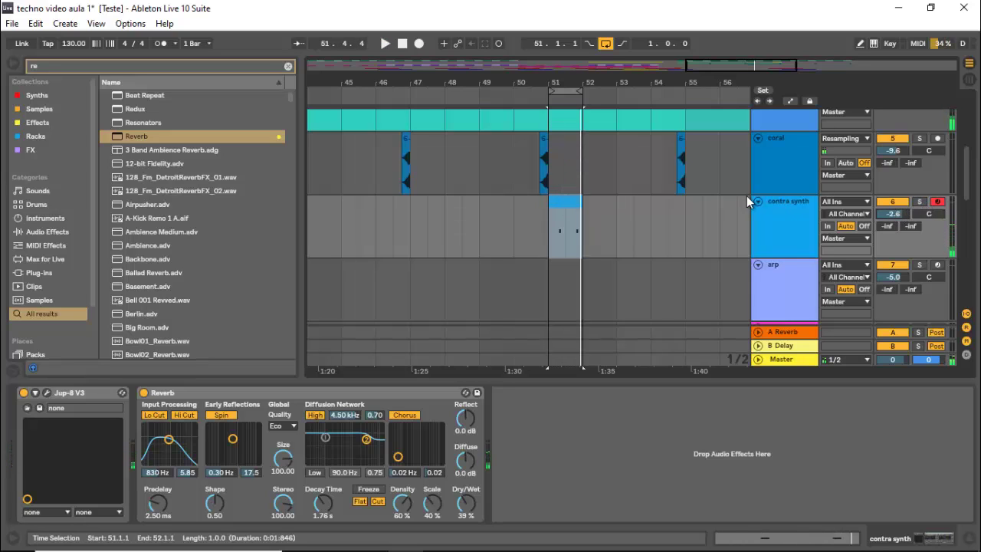
pyautogui.hotkey('ctrl', 'alt', 'l')
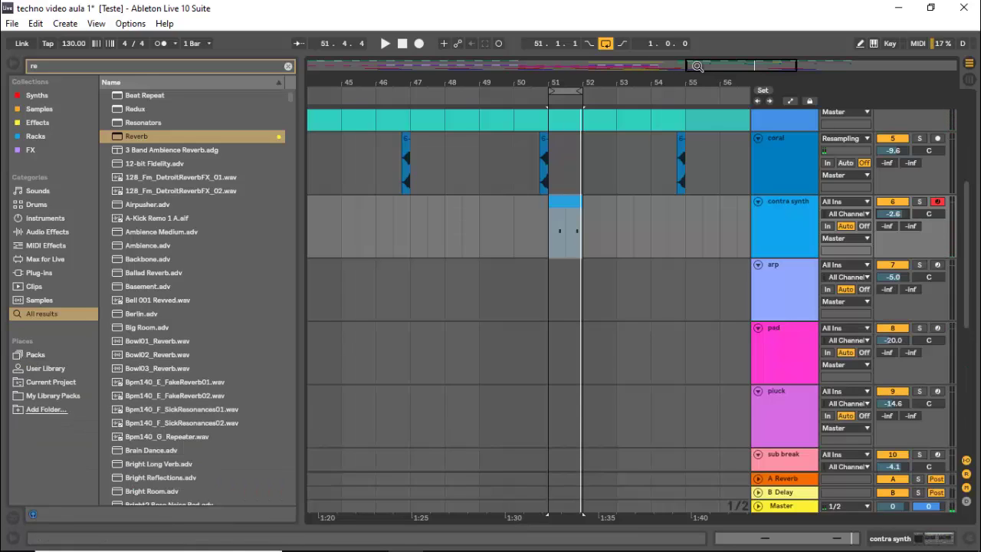
# Step: Duplicate the one-bar contra synth clip twelve times so the part runs from bar 51 to bar 64
pyautogui.moveTo(697, 66); pyautogui.dragTo(697, 53)
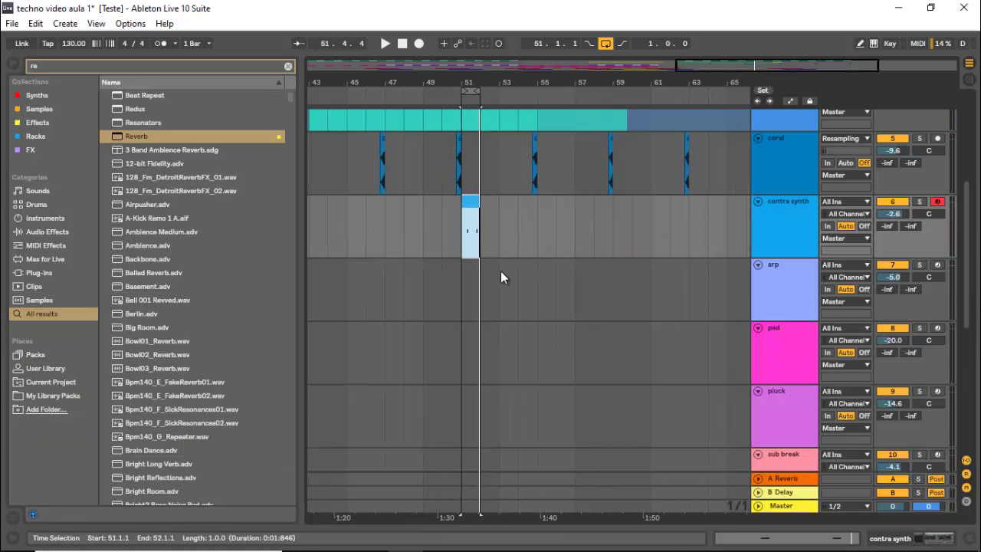
pyautogui.scroll(3, 501, 270)
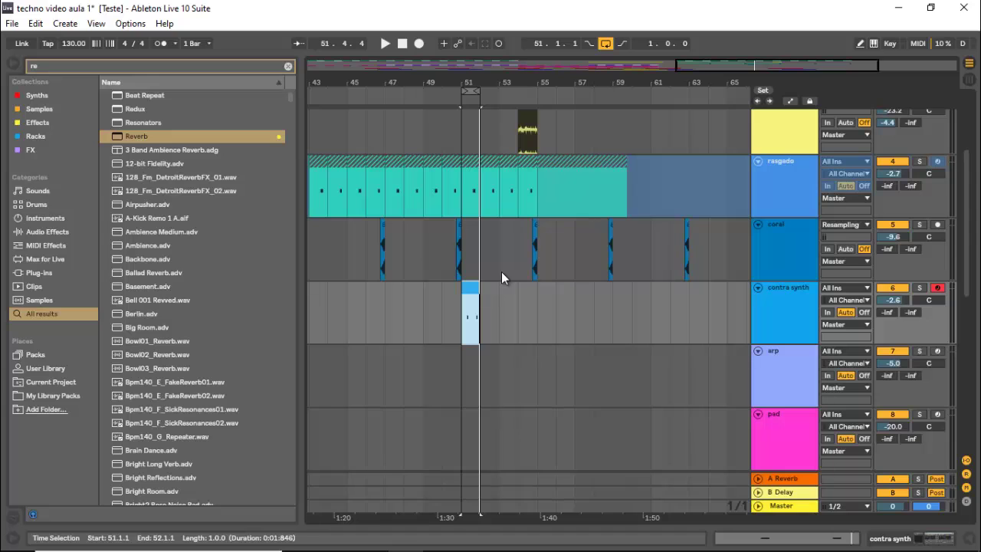
pyautogui.hotkey('ctrl', 'd')
pyautogui.hotkey('ctrl', 'd')
pyautogui.hotkey('ctrl', 'd')
pyautogui.hotkey('ctrl', 'd')
pyautogui.hotkey('ctrl', 'd')
pyautogui.hotkey('ctrl', 'd')
pyautogui.hotkey('ctrl', 'd')
pyautogui.hotkey('ctrl', 'd')
pyautogui.hotkey('ctrl', 'd')
pyautogui.hotkey('ctrl', 'd')
pyautogui.hotkey('ctrl', 'd')
pyautogui.hotkey('ctrl', 'd')
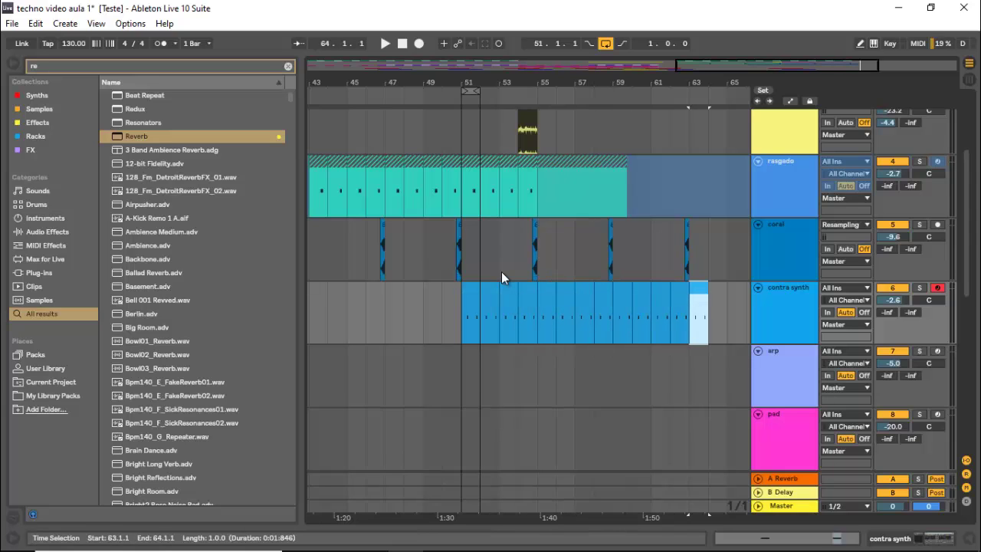
# Step: Return the playback position to the start of the song and turn off arrangement looping
pyautogui.scroll(5, 456, 242)
pyautogui.scroll(-3, 561, 299)
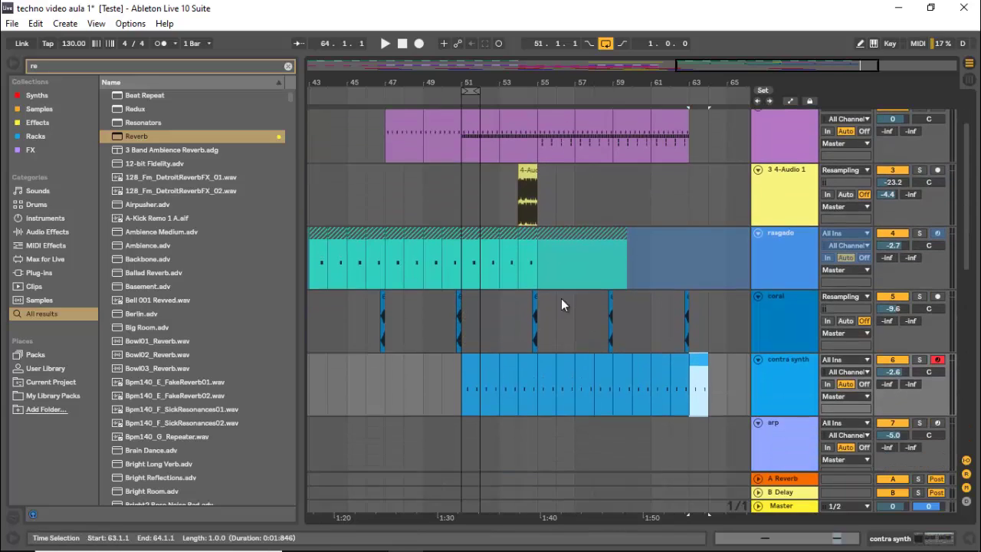
pyautogui.press('Home')
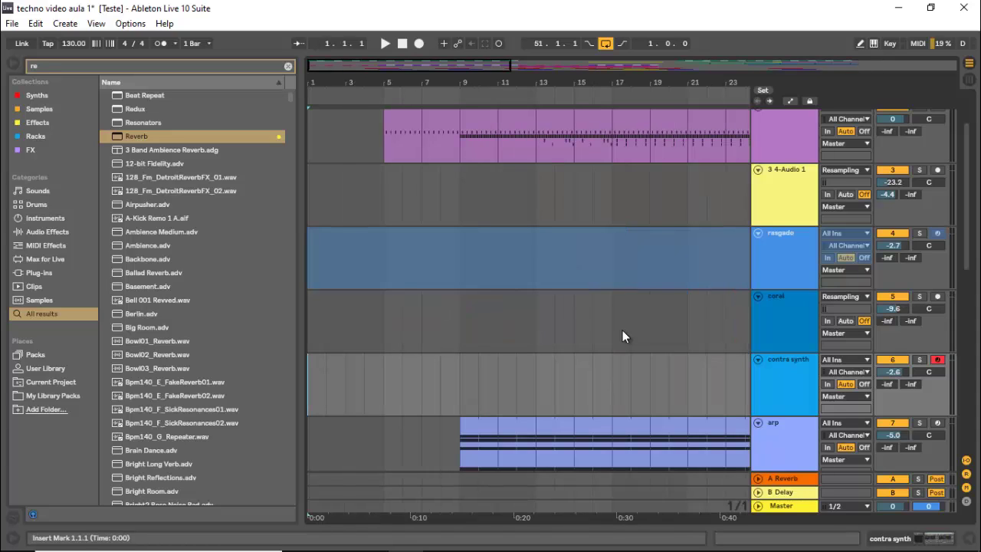
pyautogui.moveTo(415, 64); pyautogui.dragTo(415, 31)
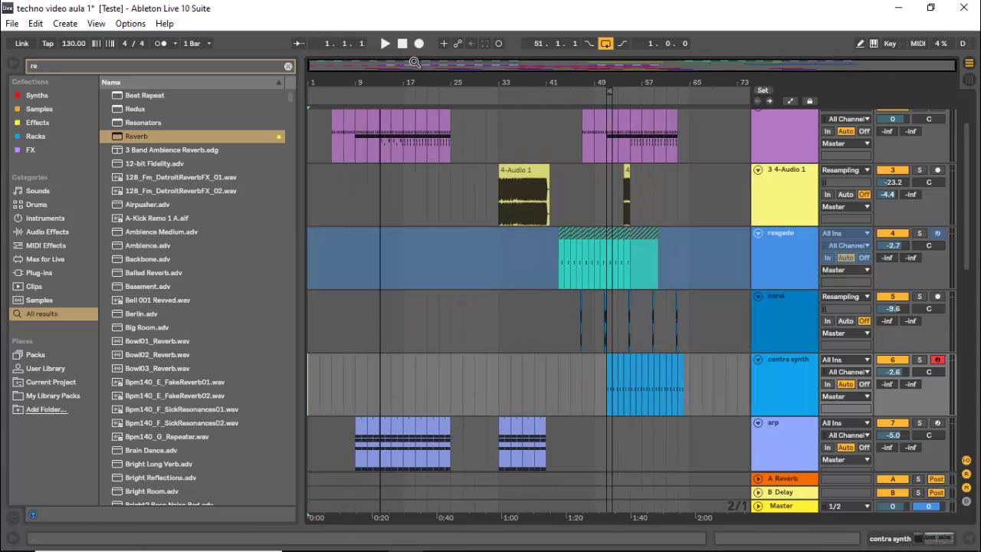
pyautogui.press('space')
pyautogui.click(605, 45)
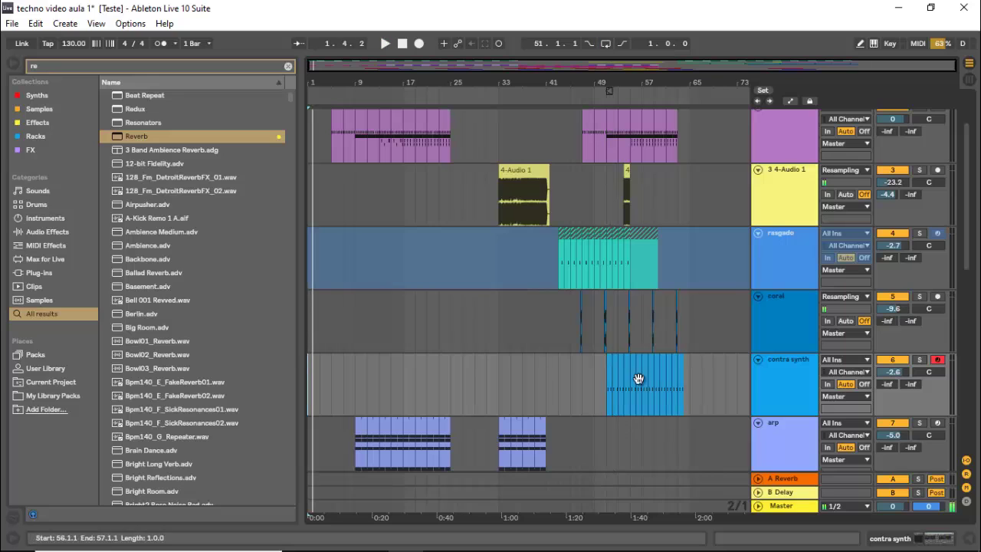
# Step: Play the arrangement from bar 55 and set the contra synth's Jup-8 V3 oscillator cross-modulation to 0.572
pyautogui.click(628, 399)
pyautogui.press('space')
pyautogui.press('space')
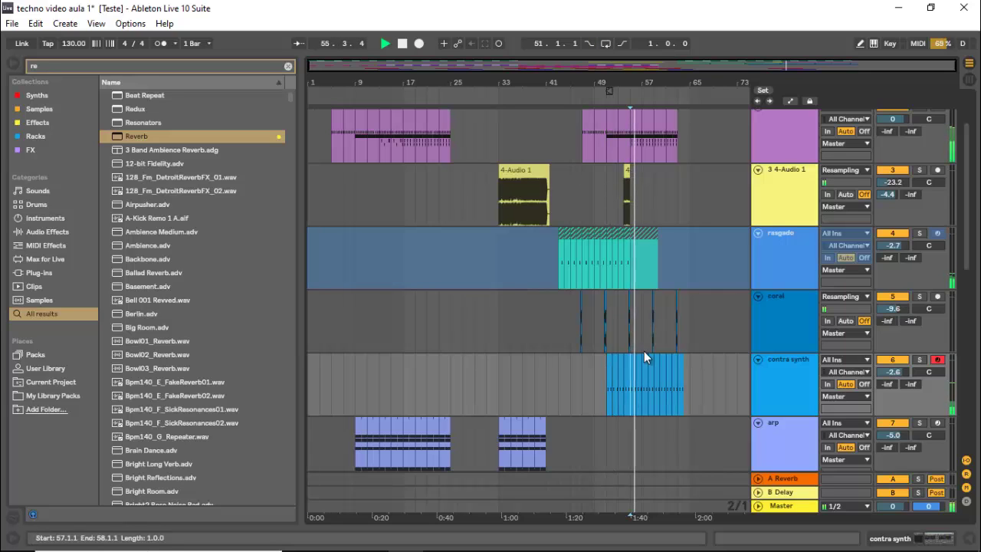
pyautogui.doubleClick(785, 383)
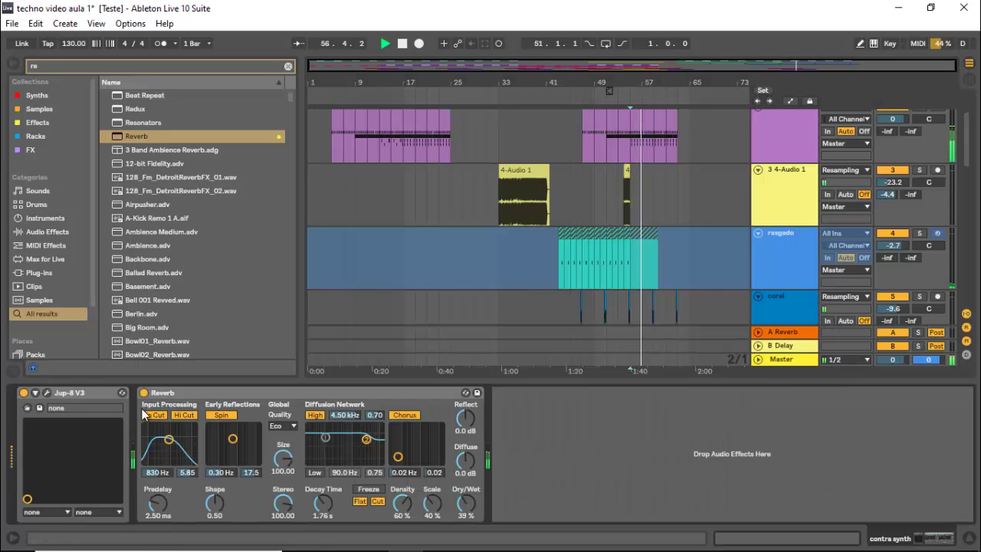
pyautogui.click(48, 393)
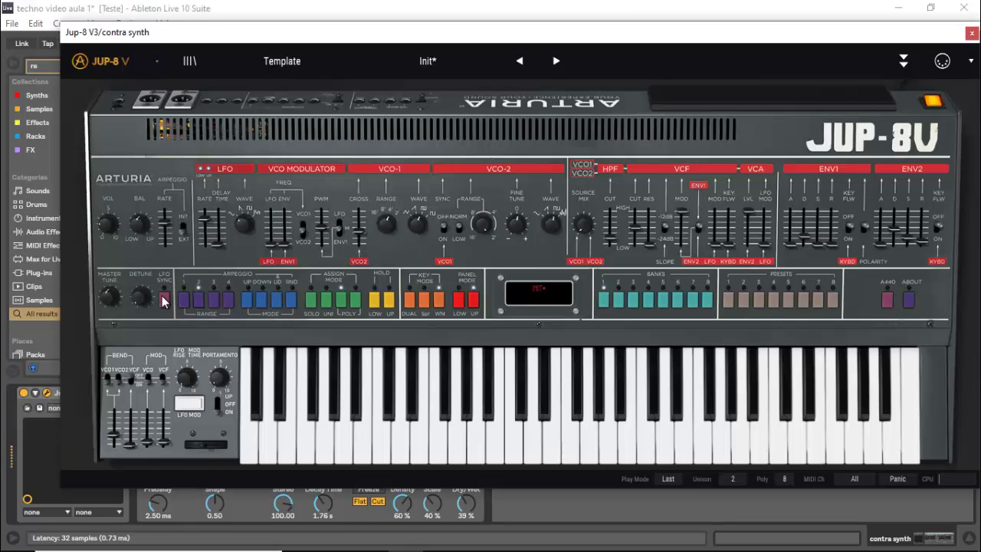
pyautogui.moveTo(358, 239); pyautogui.dragTo(368, 196)
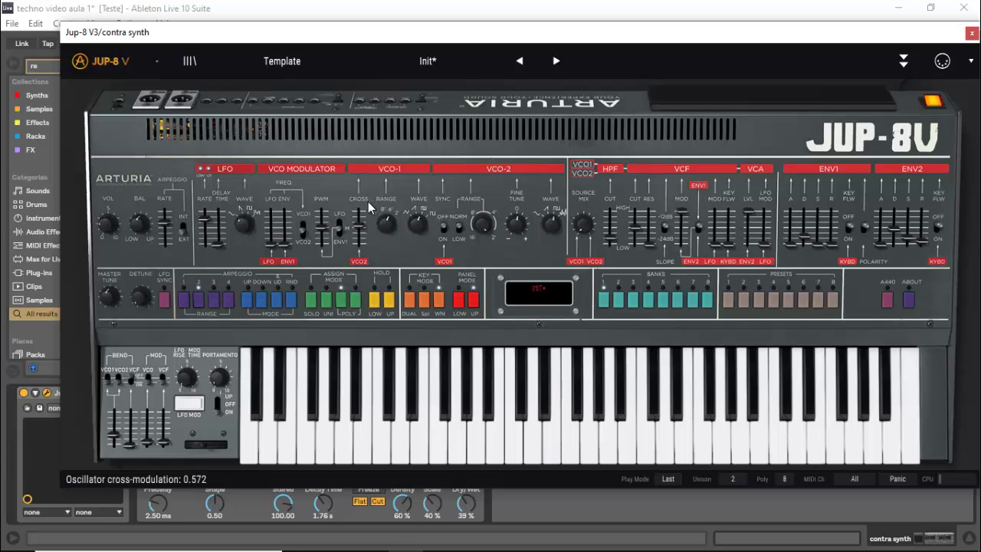
pyautogui.click(972, 33)
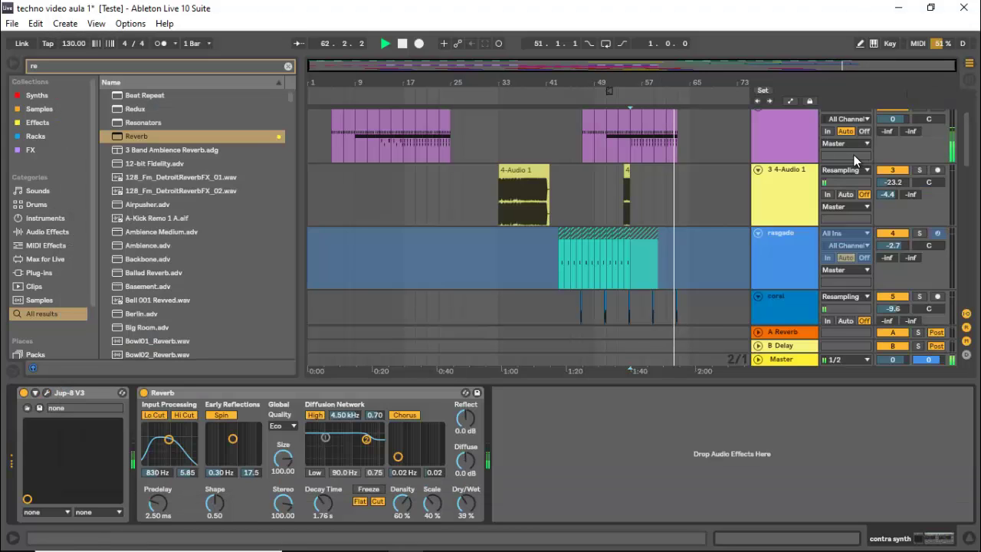
# Step: Solo the contra synth track and insert a Tuner between Jup-8 V3 and Reverb to check its pitch during playback
pyautogui.scroll(-3, 663, 311)
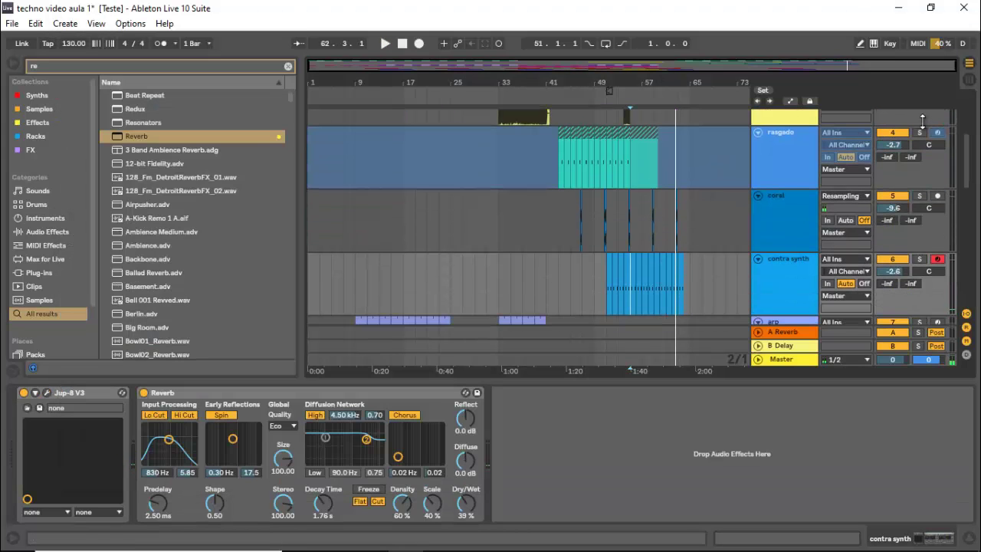
pyautogui.scroll(-1, 776, 224)
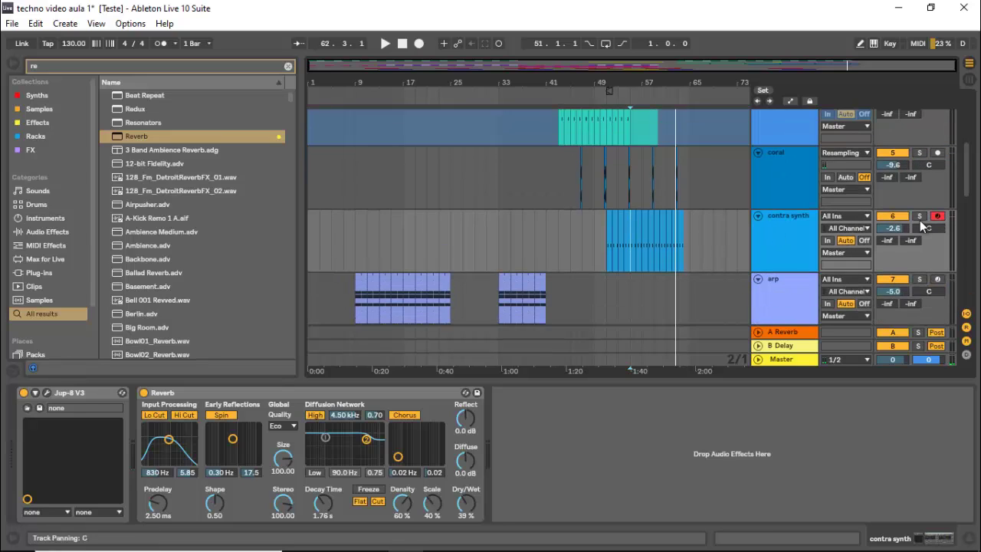
pyautogui.hotkey('ctrl', 'f')
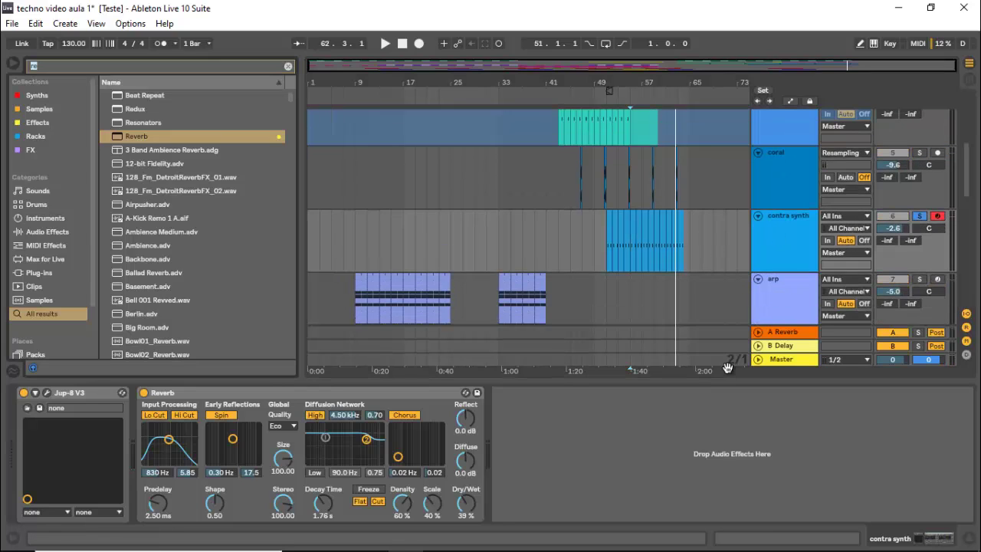
pyautogui.write('tu')
pyautogui.write('r')
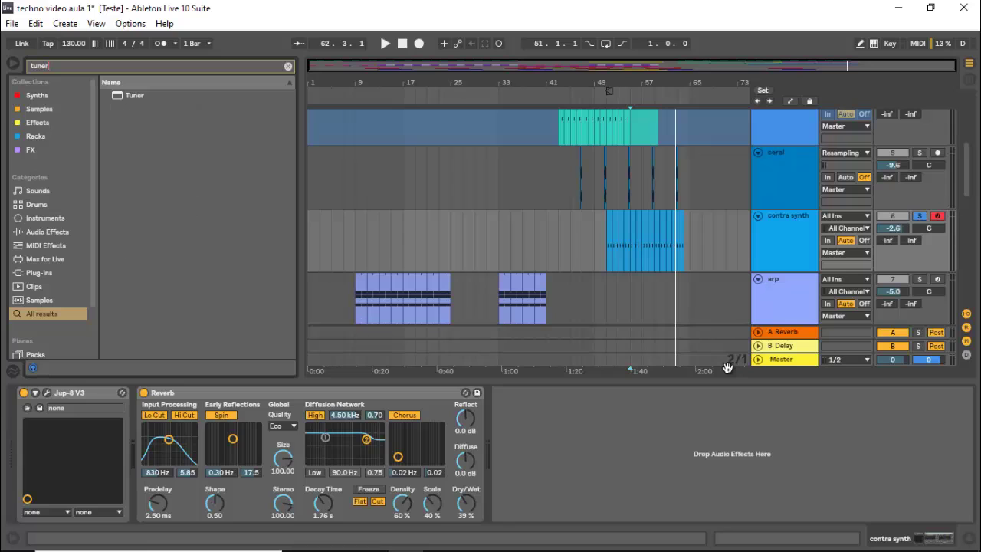
pyautogui.moveTo(134, 95)
pyautogui.mouseDown()
pyautogui.moveTo(128, 420)
pyautogui.moveTo(146, 392)
pyautogui.mouseUp()
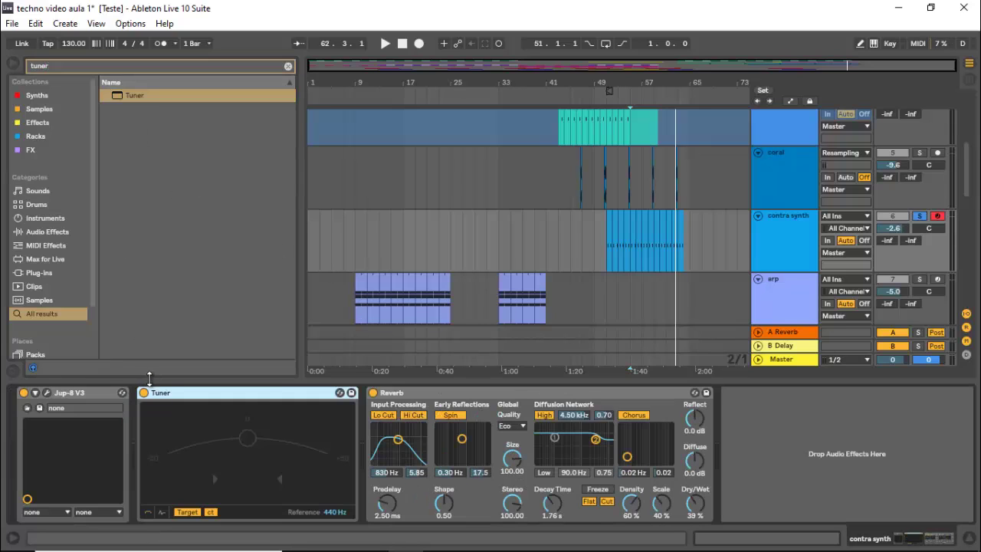
pyautogui.press('space')
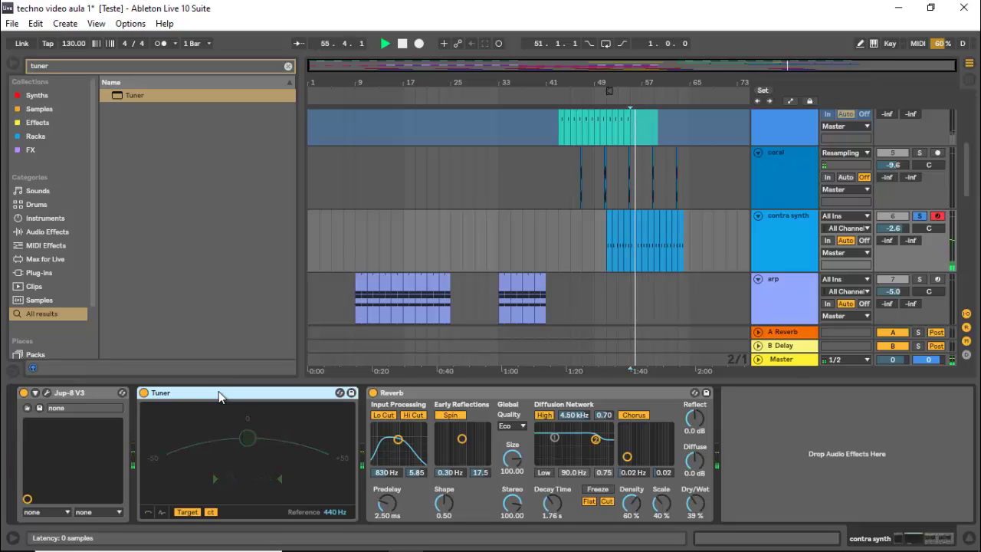
pyautogui.press('space')
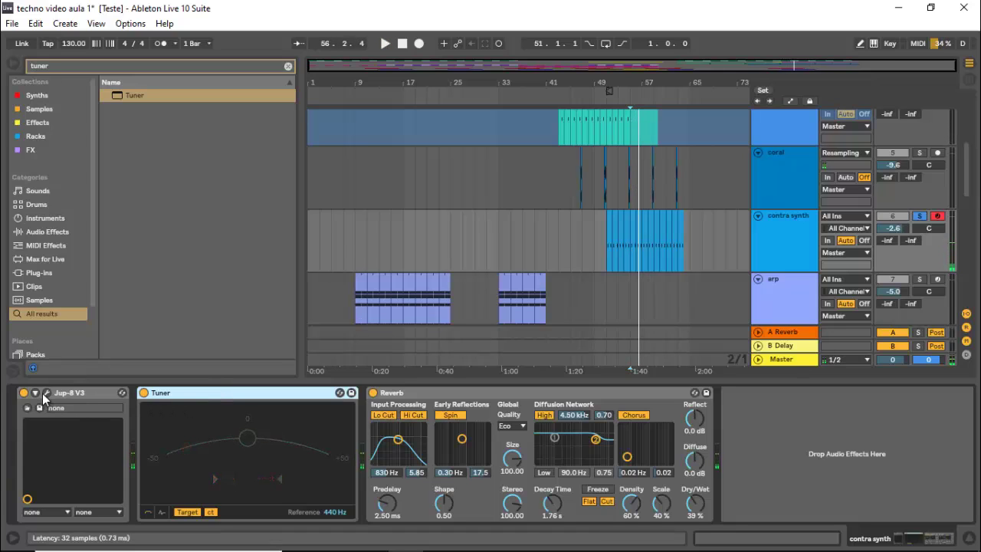
# Step: Lower the Jup-8 V3's pulse-width modulation amount and remove the Tuner from the contra synth's device chain
pyautogui.click(46, 393)
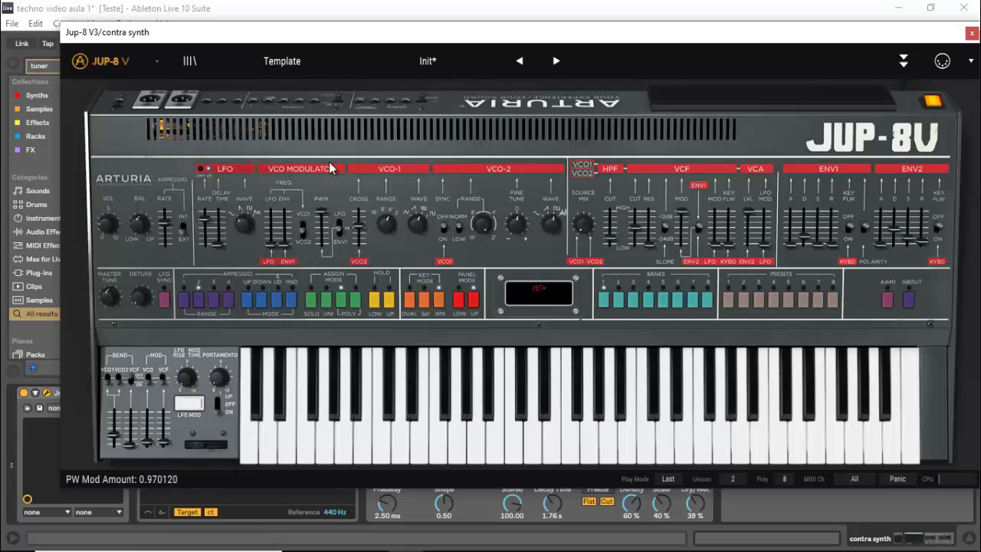
pyautogui.moveTo(328, 208); pyautogui.dragTo(328, 230)
pyautogui.moveTo(329, 224); pyautogui.dragTo(330, 234)
pyautogui.click(971, 33)
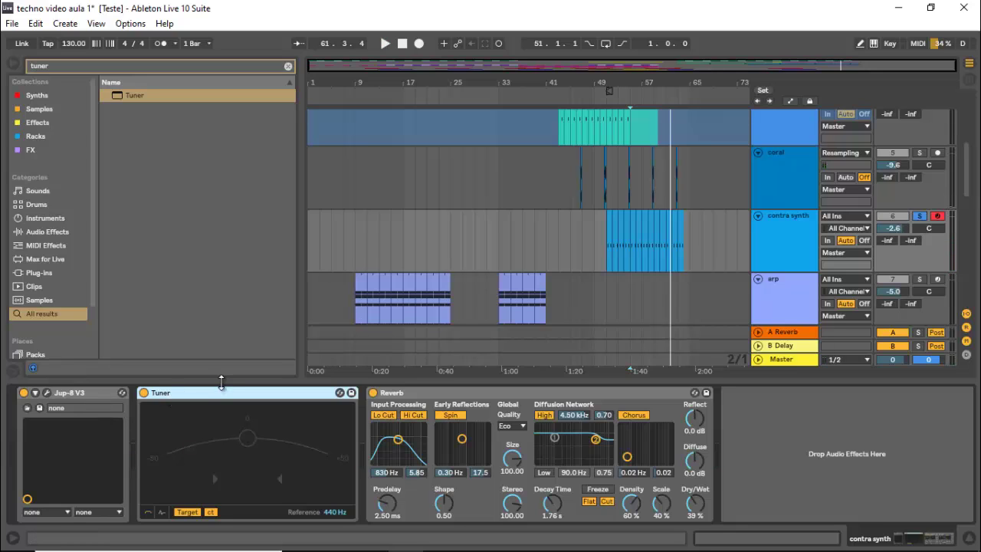
pyautogui.press('Delete')
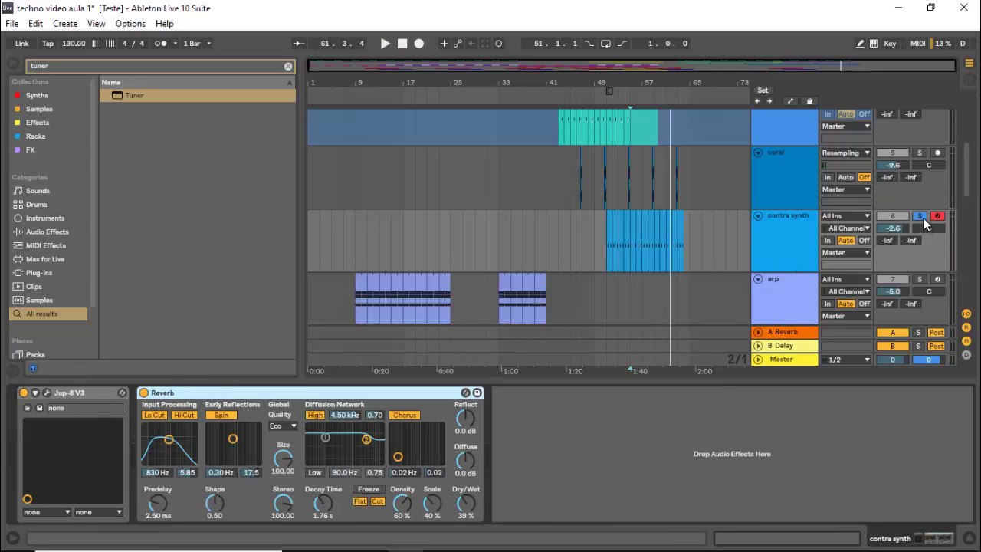
# Step: Unsolo the contra synth track and set the rasgado track's volume to -5.9 dB while playing the mix from bar 51
pyautogui.click(602, 252)
pyautogui.press('space')
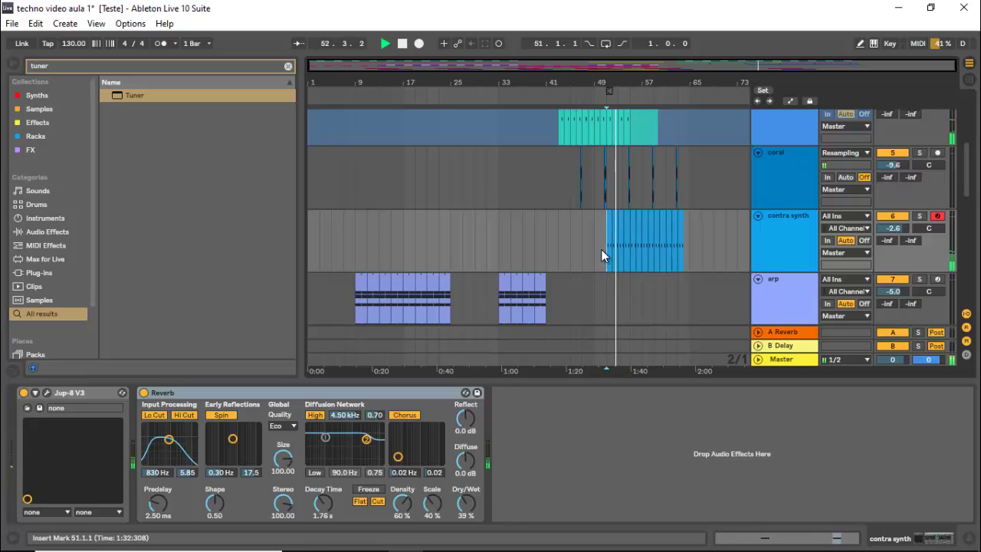
pyautogui.hotkey('ctrl', 'alt', 'l')
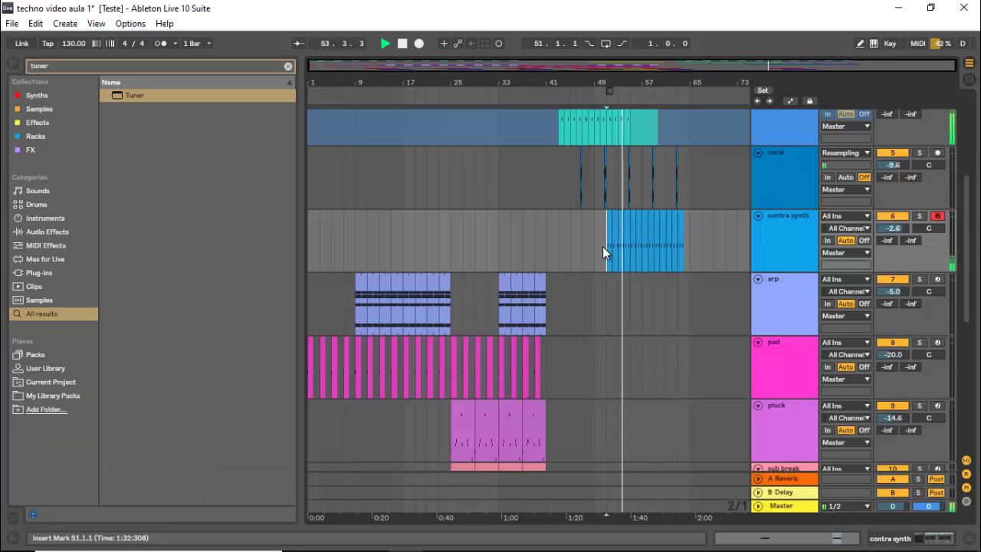
pyautogui.scroll(3, 648, 251)
pyautogui.scroll(1, 646, 250)
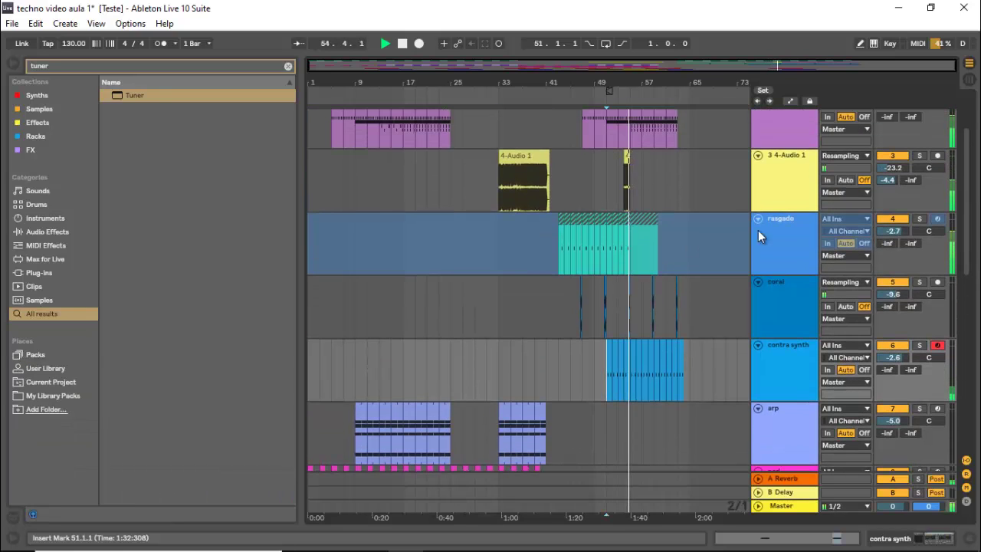
pyautogui.click(894, 231)
pyautogui.scroll(-4, 894, 232)
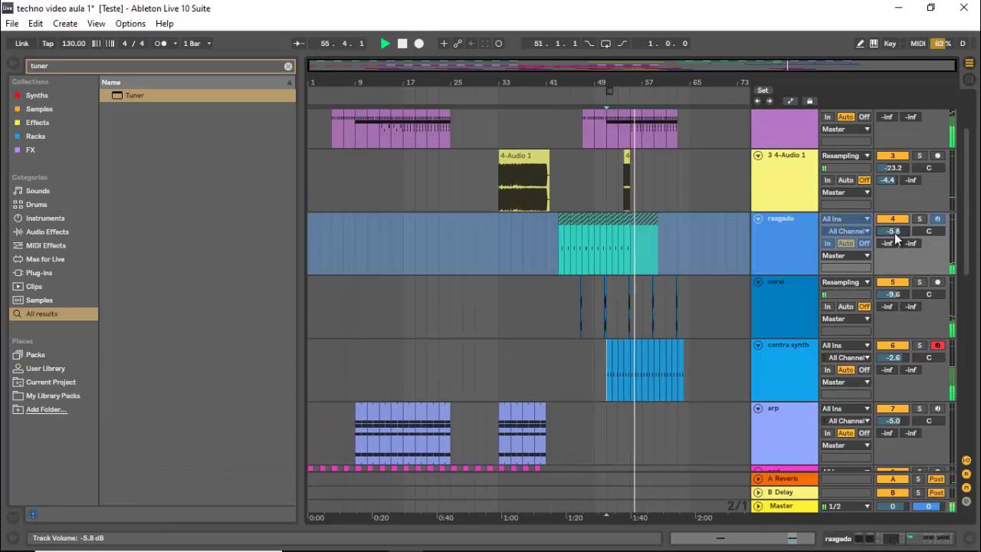
pyautogui.press('space')
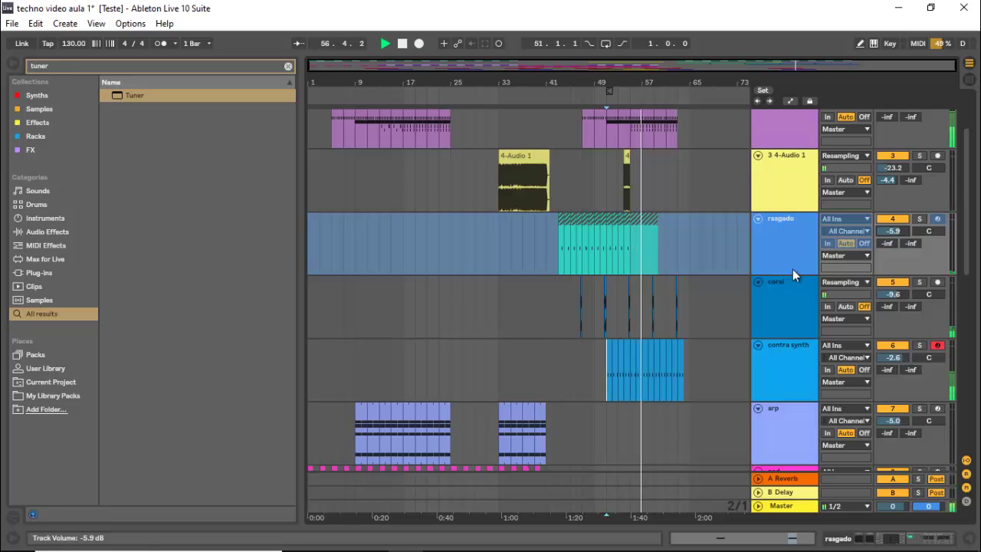
pyautogui.scroll(-3, 679, 282)
pyautogui.scroll(-10, 680, 281)
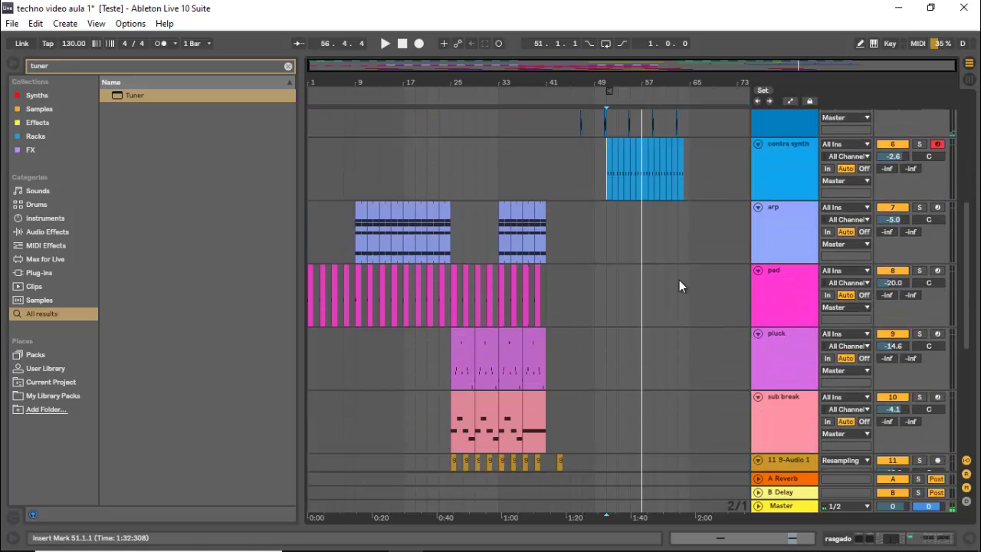
pyautogui.click(516, 385)
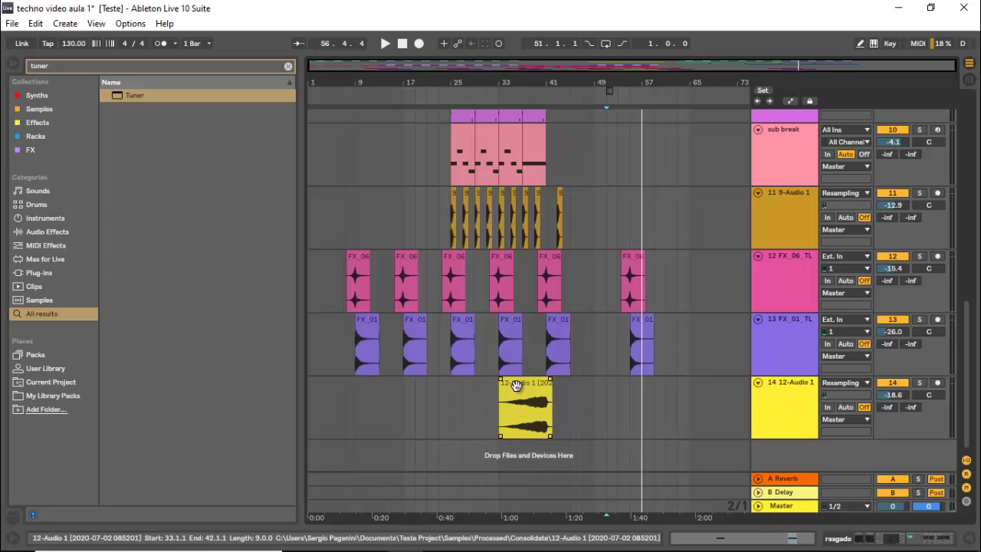
pyautogui.moveTo(516, 385); pyautogui.dragTo(618, 390)
pyautogui.doubleClick(618, 385)
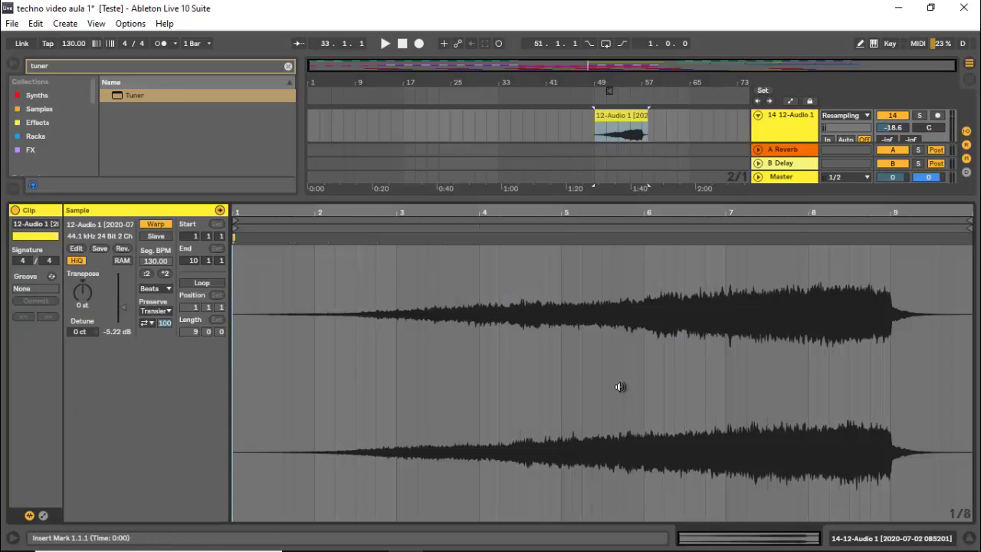
pyautogui.hotkey('ctrl', 'alt', 'l')
pyautogui.hotkey('ctrl', 'z')
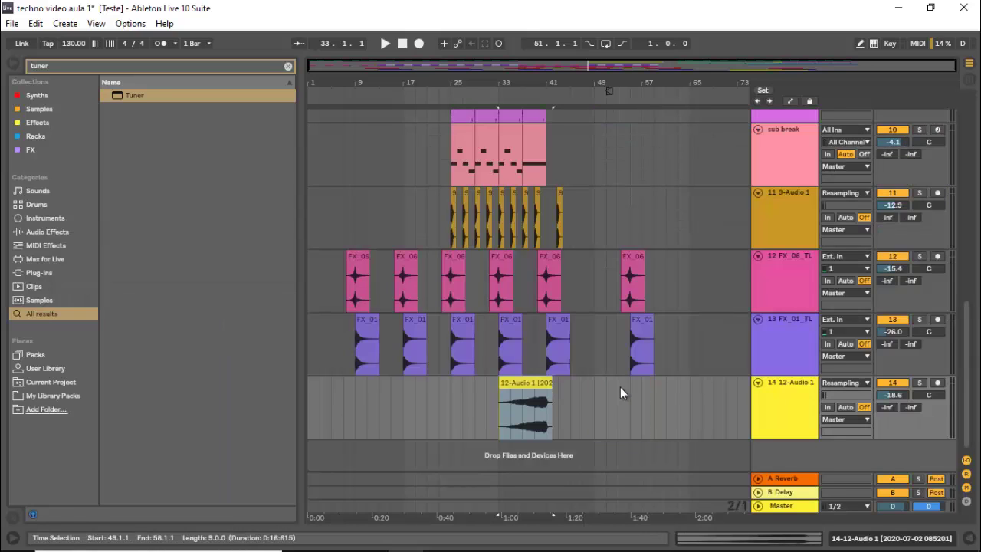
# Step: Copy the 12-Audio 1 riser clip to bar 49 and shorten the copy using Complex Pro warping with segment BPM 65
pyautogui.moveTo(533, 387); pyautogui.dragTo(627, 388)
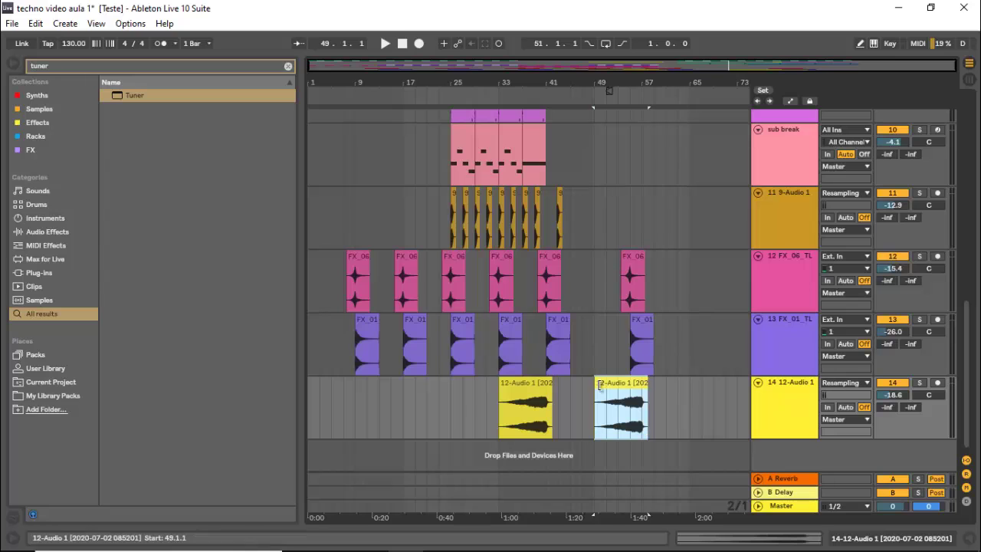
pyautogui.doubleClick(622, 380)
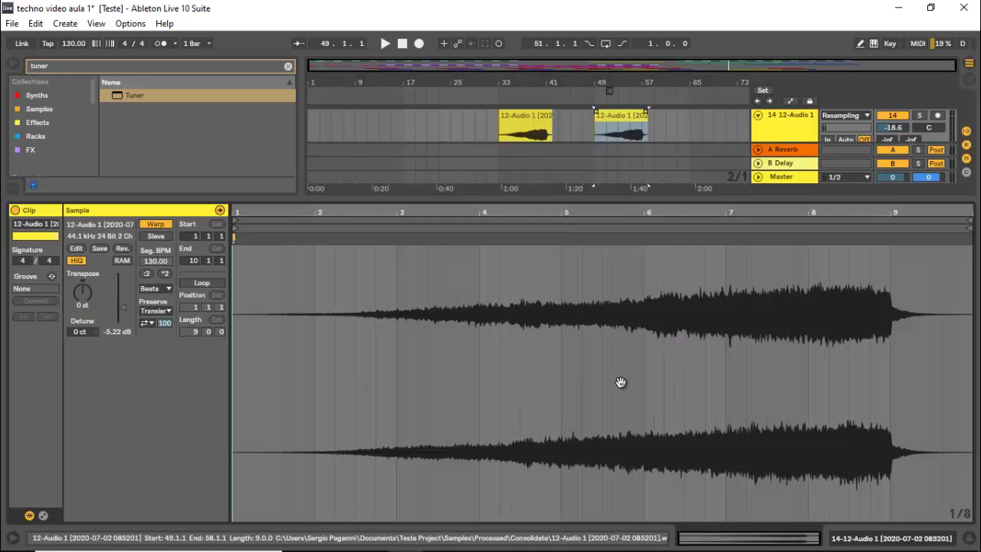
pyautogui.click(164, 289)
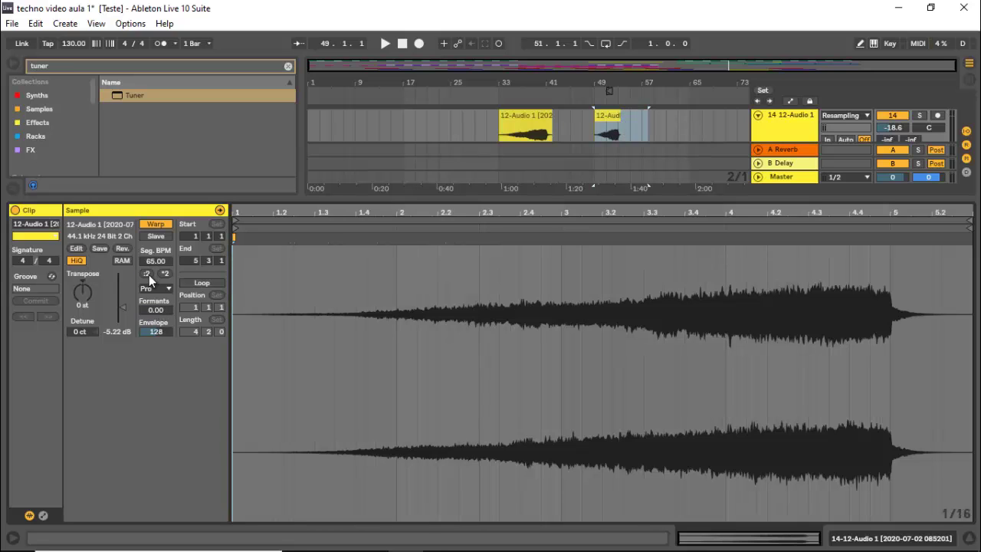
pyautogui.hotkey('ctrl', 'alt', 'l')
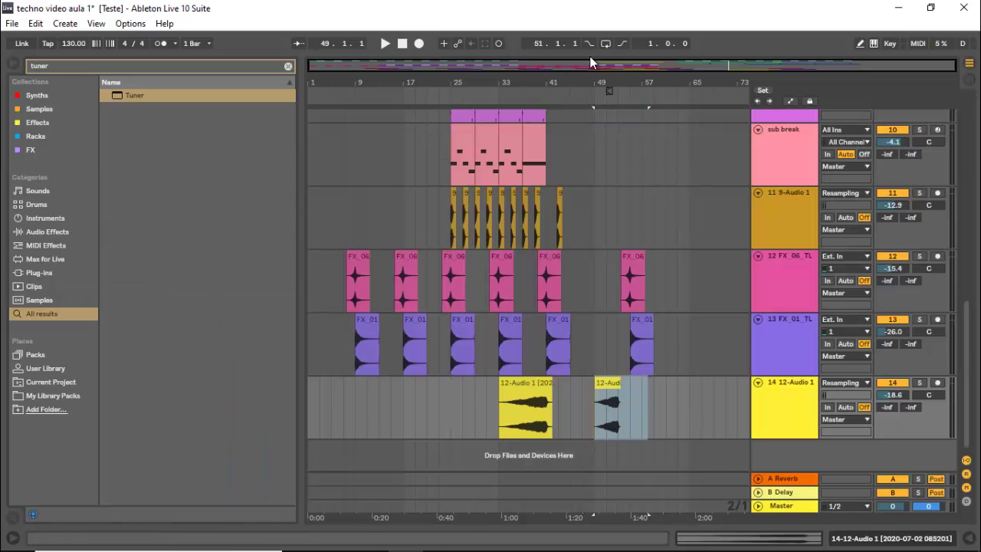
# Step: Move the shortened riser clip so it starts at bar 51 and play the arrangement from there
pyautogui.moveTo(639, 64); pyautogui.dragTo(696, 261)
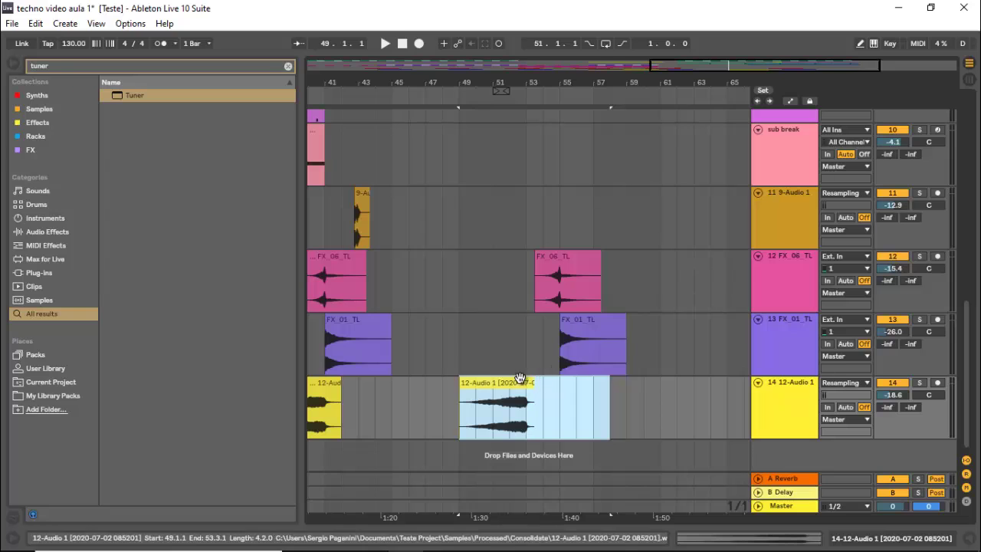
pyautogui.moveTo(536, 385); pyautogui.dragTo(570, 385)
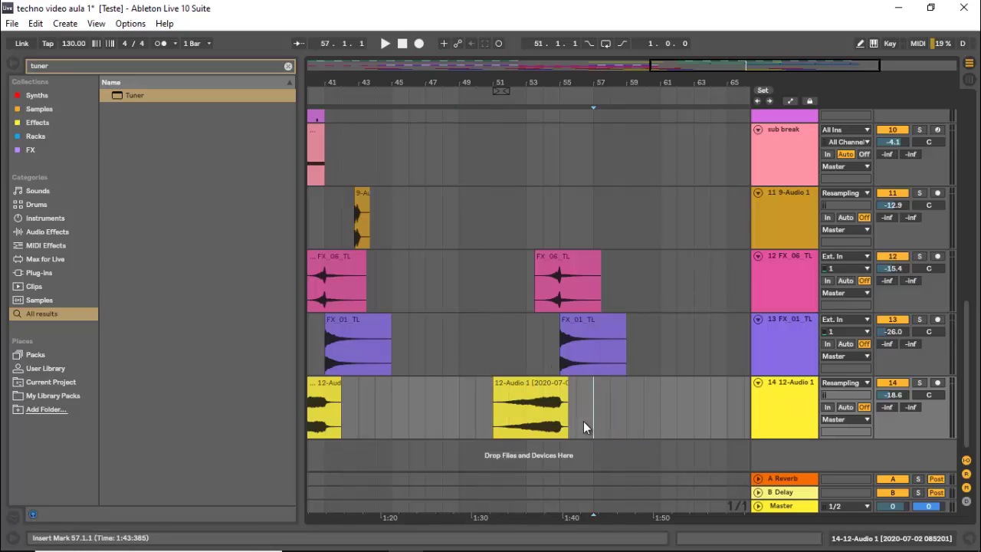
pyautogui.click(583, 421)
pyautogui.click(492, 410)
pyautogui.press('space')
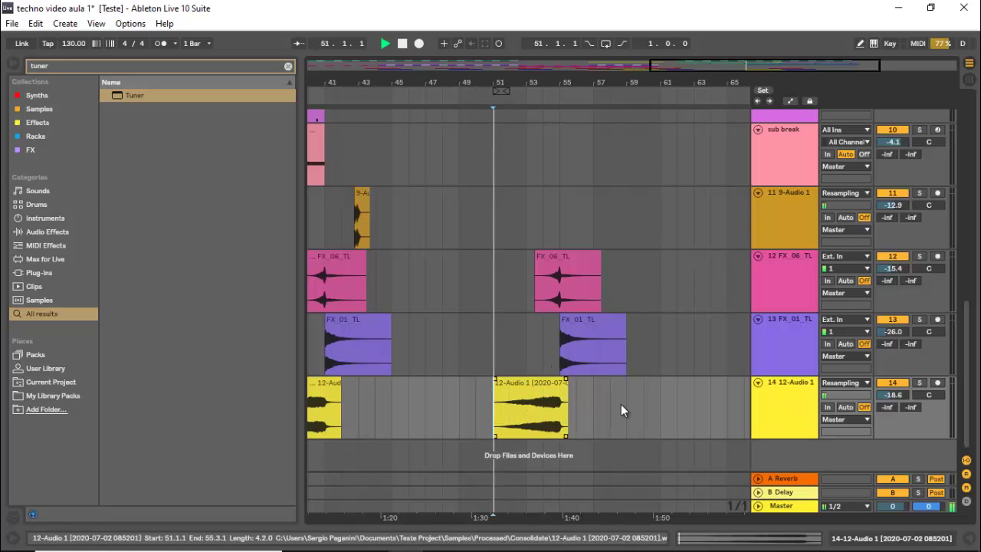
# Step: Lower the clip gain of the riser at bar 51 and replay the section with all the tracks
pyautogui.doubleClick(548, 389)
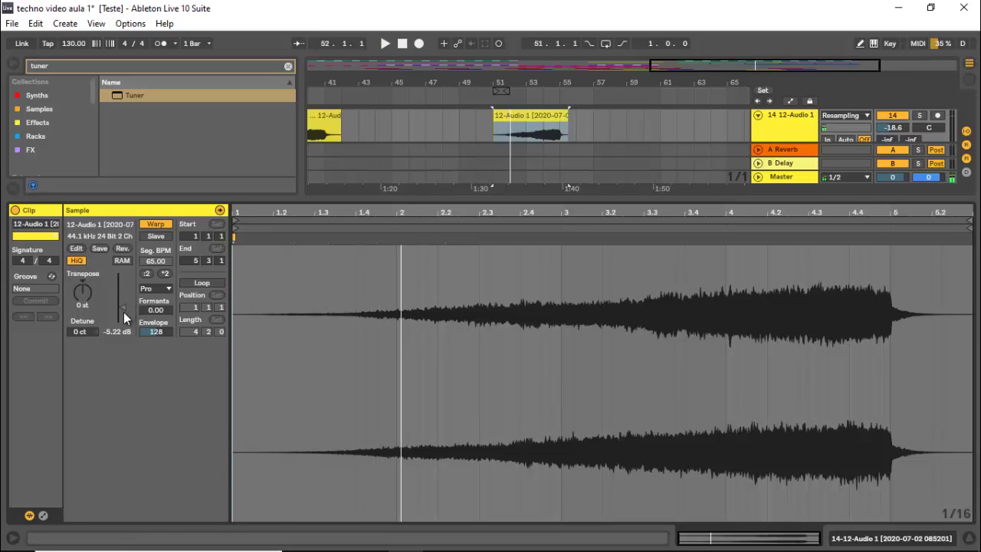
pyautogui.moveTo(123, 311); pyautogui.dragTo(114, 315)
pyautogui.doubleClick(529, 115)
pyautogui.press('space')
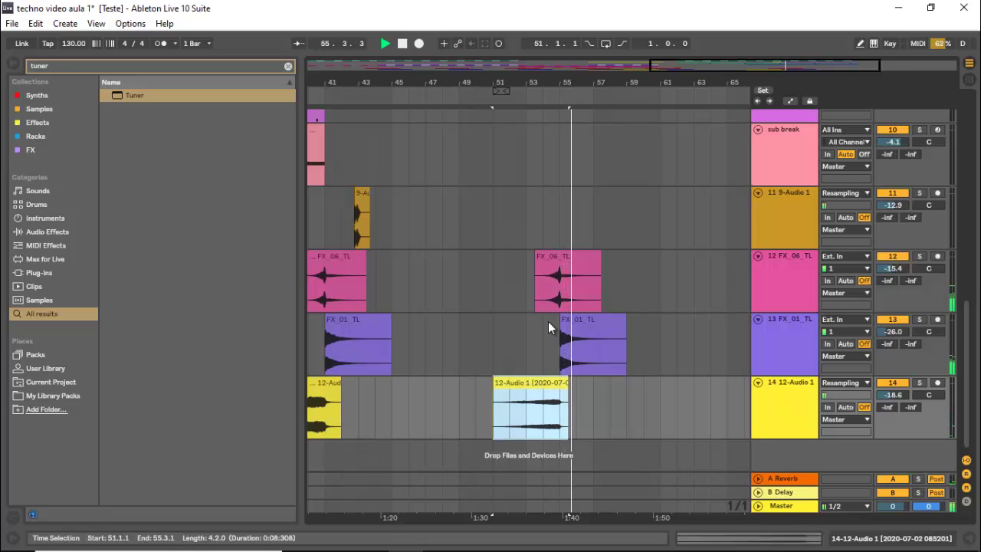
pyautogui.scroll(10, 548, 321)
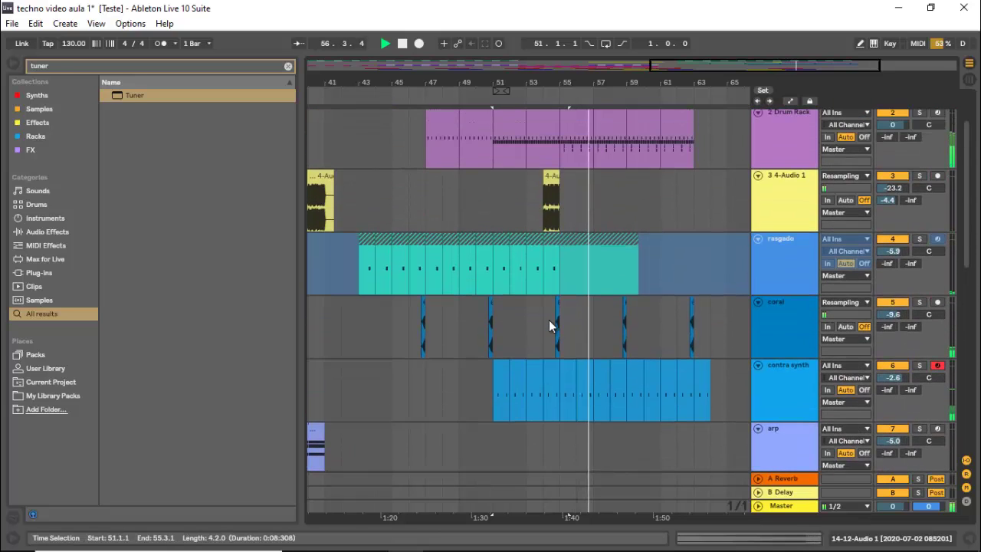
pyautogui.scroll(2, 549, 322)
pyautogui.scroll(-2, 613, 318)
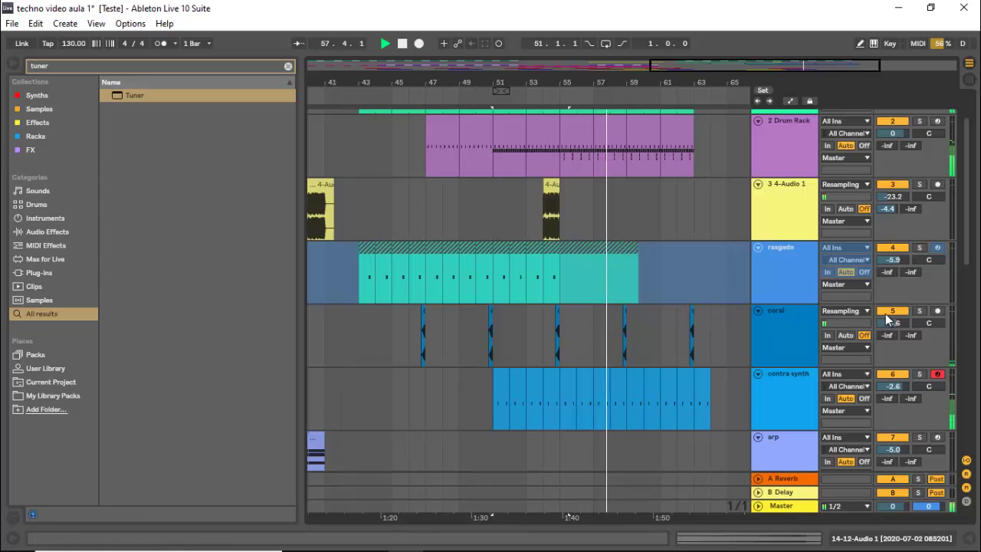
# Step: Lower the coral track's volume to about -18.3 dB while replaying from the choir clip just before bar 47
pyautogui.moveTo(893, 327); pyautogui.dragTo(892, 335)
pyautogui.press('space')
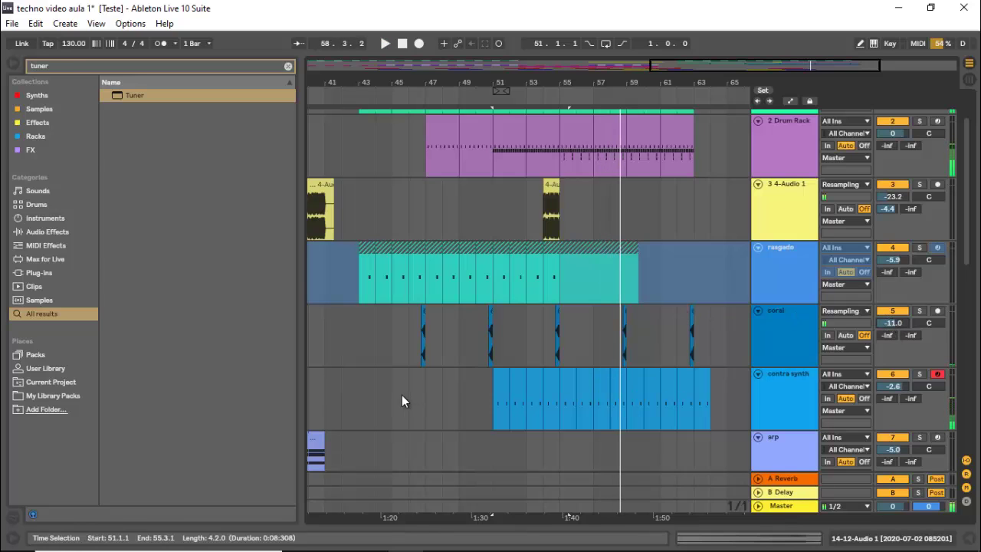
pyautogui.click(422, 326)
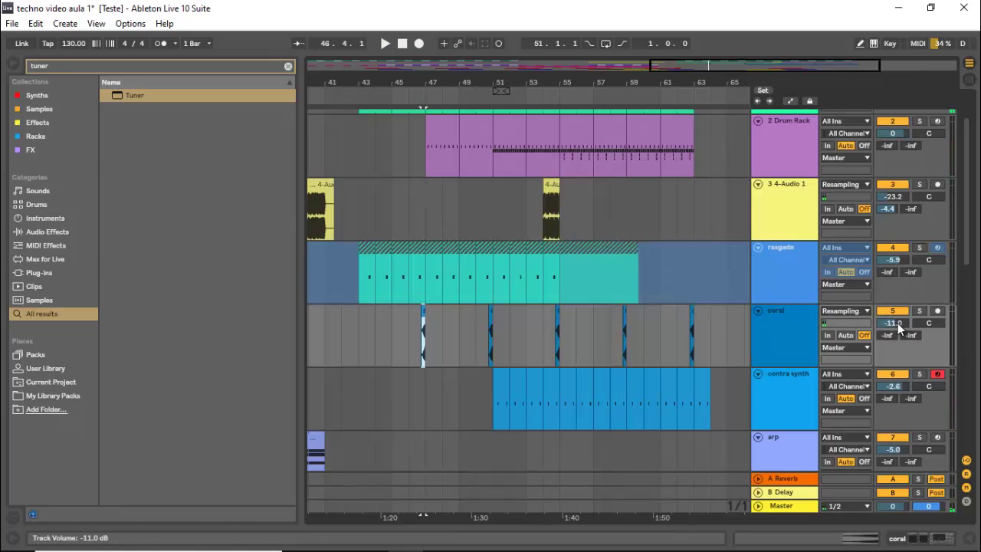
pyautogui.press('space')
pyautogui.moveTo(896, 325); pyautogui.dragTo(896, 337)
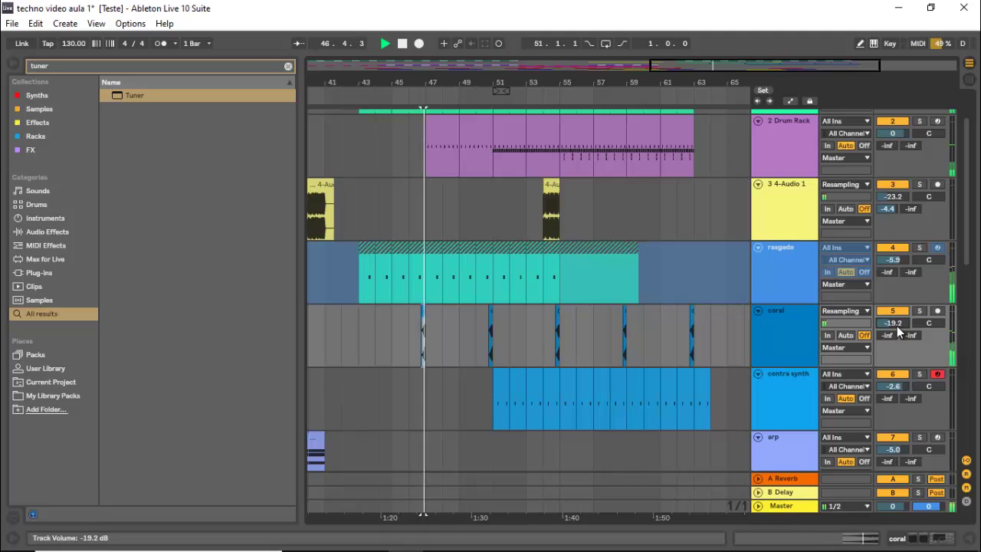
# Step: Inspect the ValhallaRoom reverb settings on the coral track and close the plug-in and device view
pyautogui.doubleClick(789, 331)
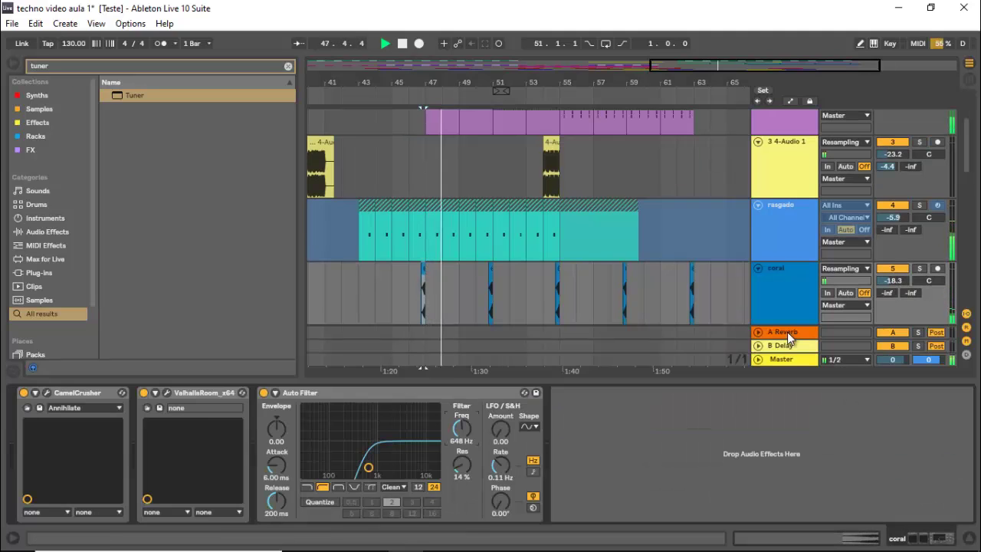
pyautogui.click(167, 393)
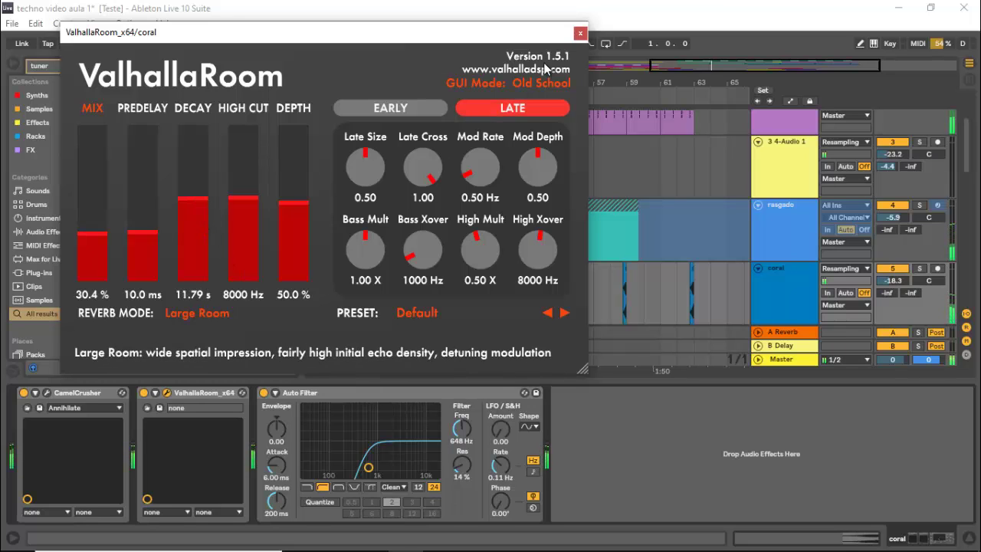
pyautogui.click(580, 34)
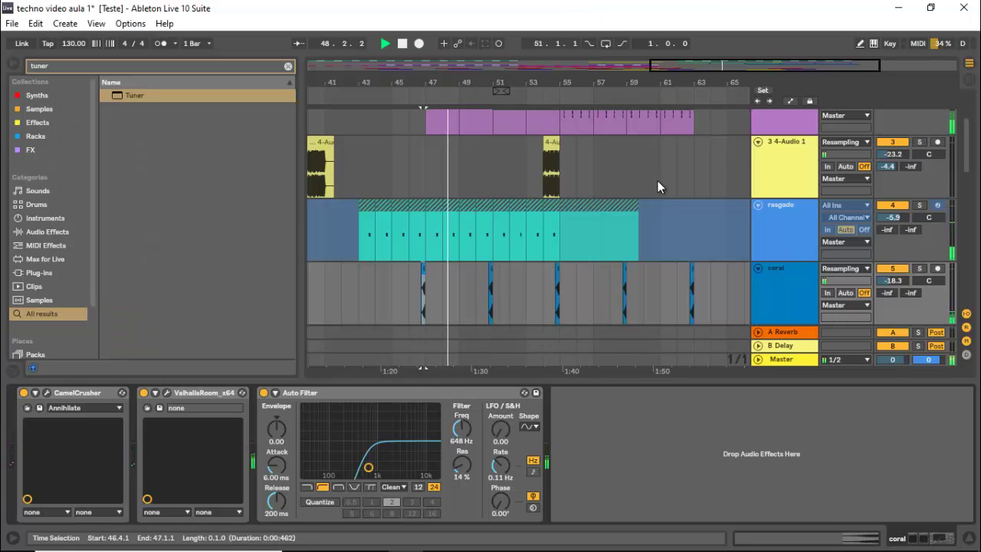
pyautogui.hotkey('ctrl', 'alt', 'l')
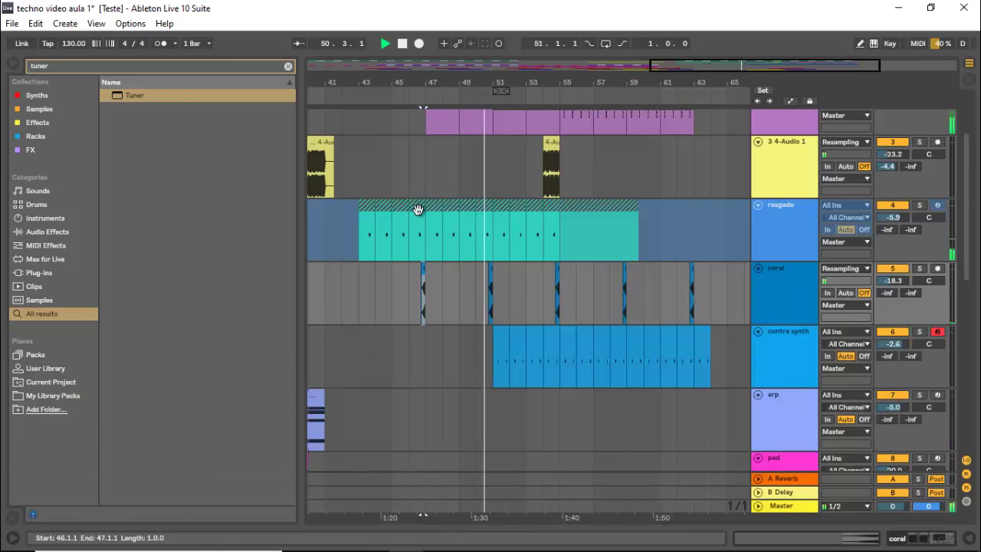
# Step: Copy the arp track's two-bar clip from bar 33 to bar 55 and duplicate the copy four times
pyautogui.scroll(-5, 418, 211)
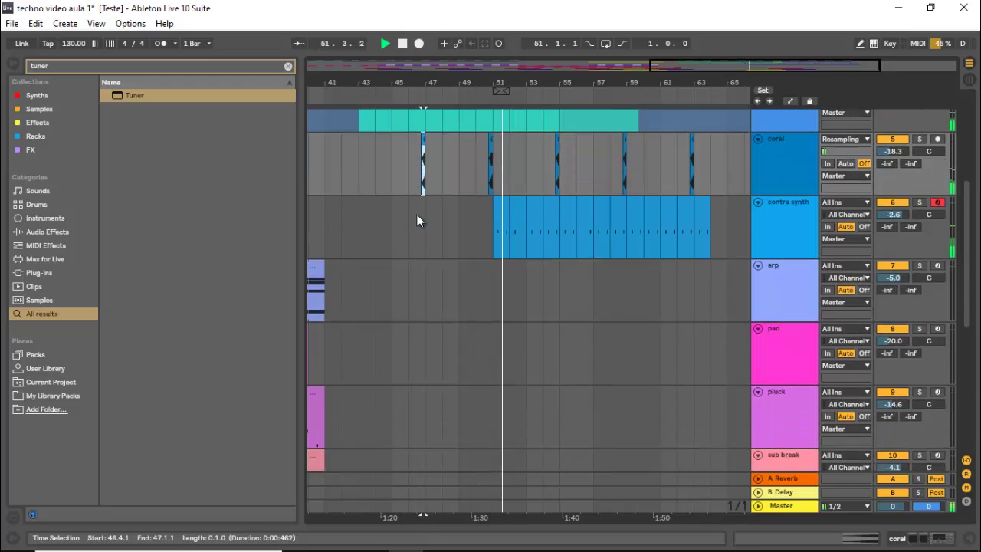
pyautogui.scroll(3, 416, 214)
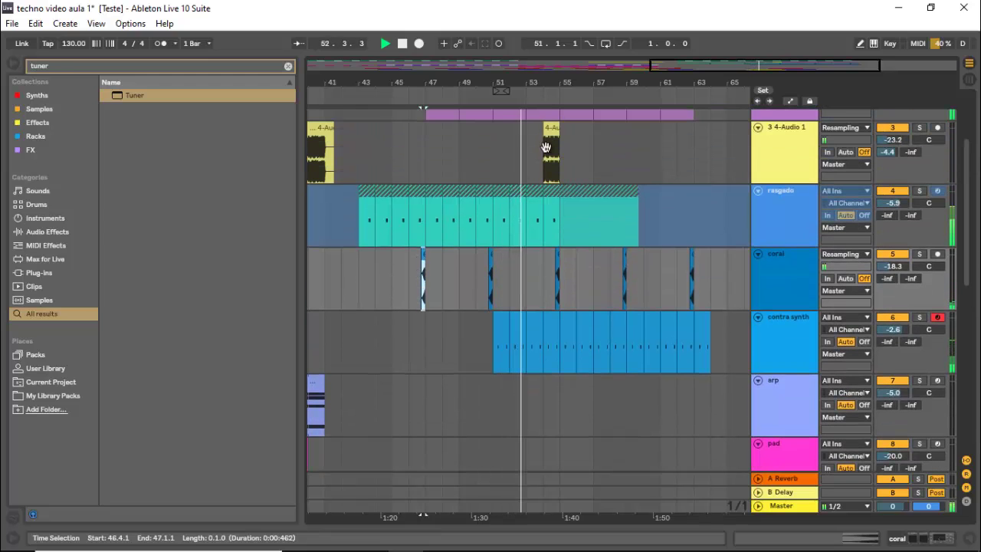
pyautogui.moveTo(684, 70); pyautogui.dragTo(605, 64)
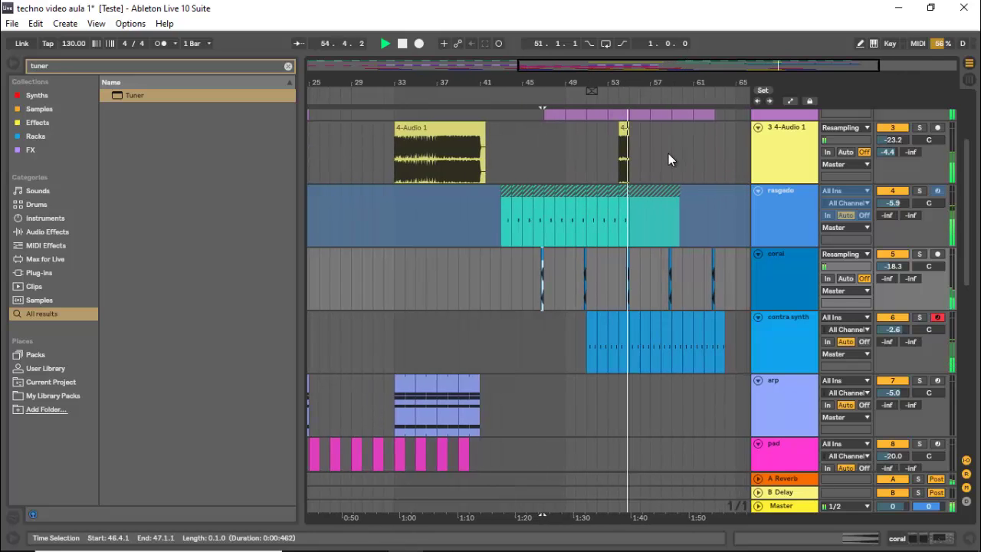
pyautogui.scroll(-1, 669, 154)
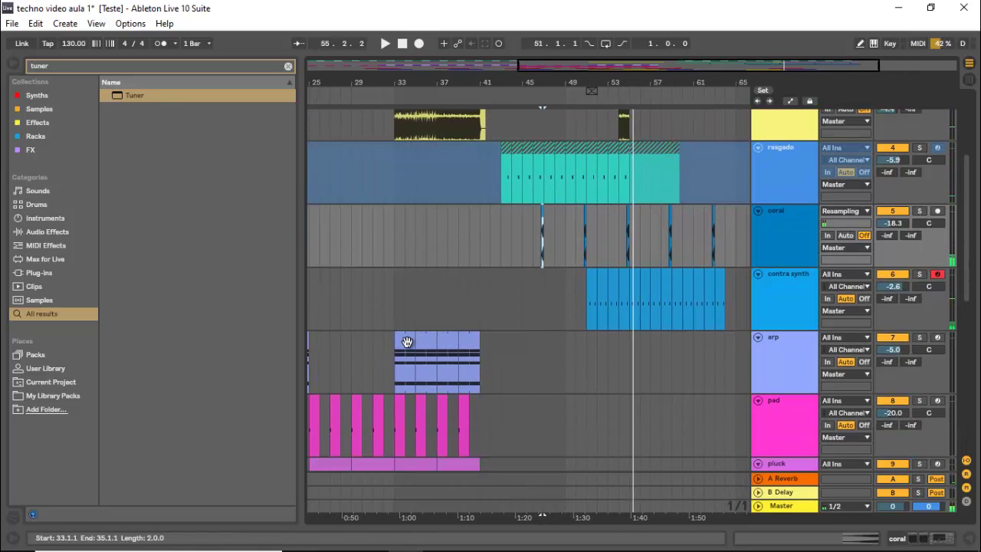
pyautogui.click(407, 341)
pyautogui.moveTo(407, 341); pyautogui.dragTo(639, 343)
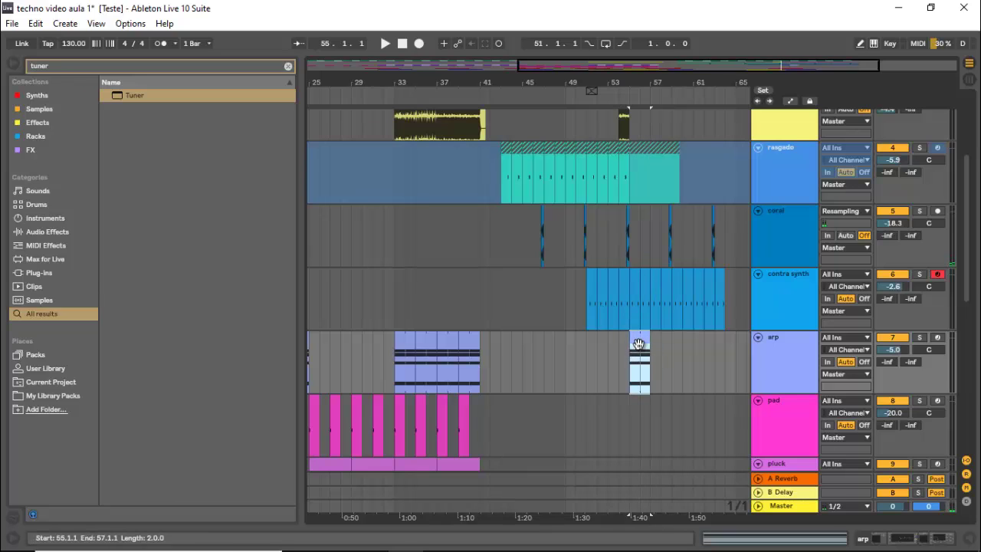
pyautogui.hotkey('ctrl', 'd')
pyautogui.hotkey('ctrl', 'd')
pyautogui.hotkey('ctrl', 'd')
pyautogui.hotkey('ctrl', 'd')
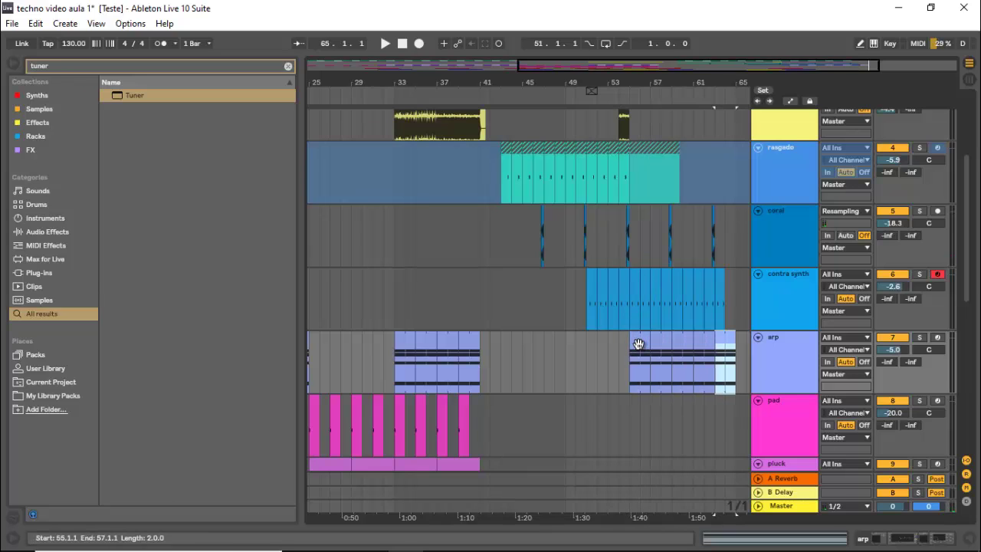
# Step: Play from bar 54 and trim the last arp clip so it ends at bar 64
pyautogui.click(614, 358)
pyautogui.press('space')
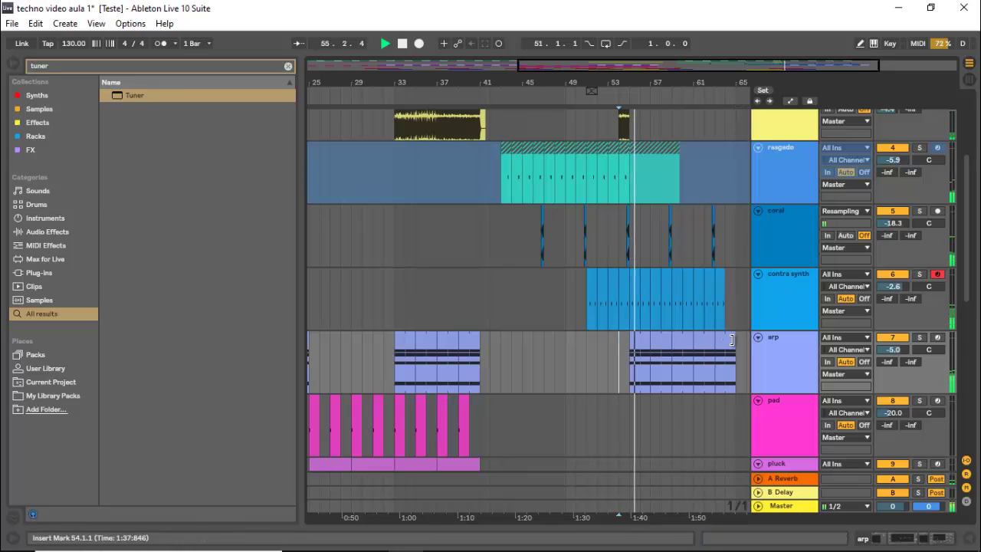
pyautogui.moveTo(735, 340); pyautogui.dragTo(724, 339)
pyautogui.click(666, 347)
pyautogui.press('space')
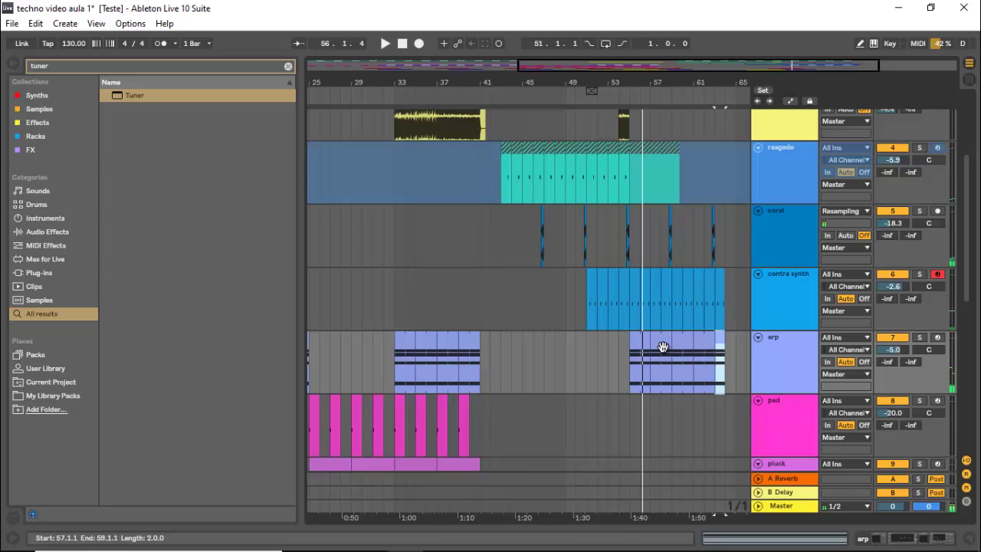
# Step: Replace the arp's Auto Filter Frequency automation over bars 55 to 64 with one rising ramp ending at about 8.05 kHz
pyautogui.press('a')
pyautogui.click(722, 357)
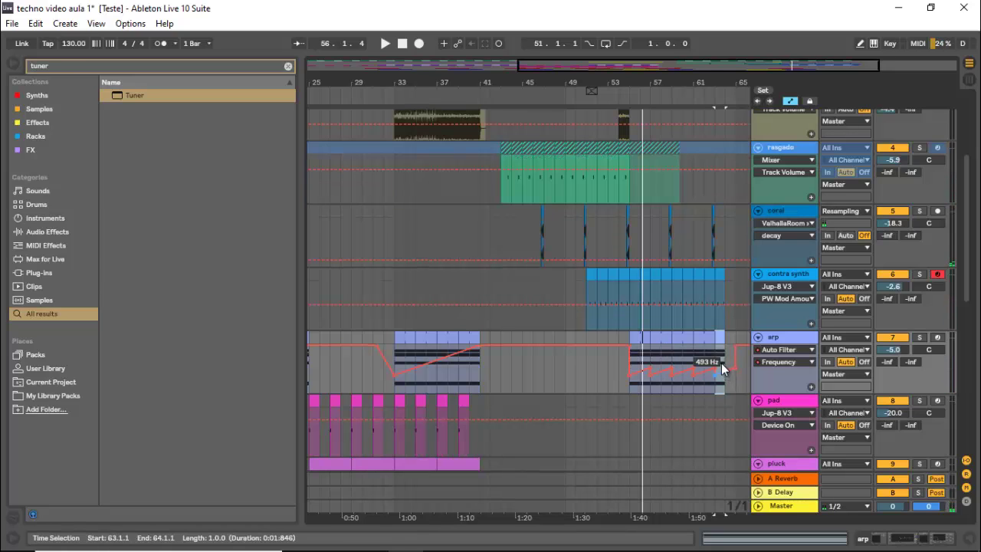
pyautogui.moveTo(728, 360); pyautogui.dragTo(629, 383)
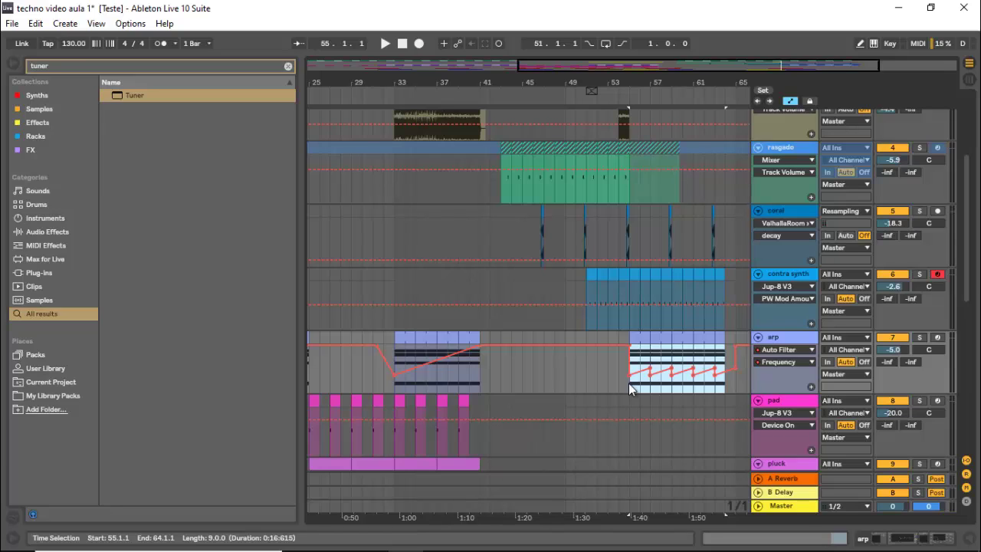
pyautogui.press('Delete')
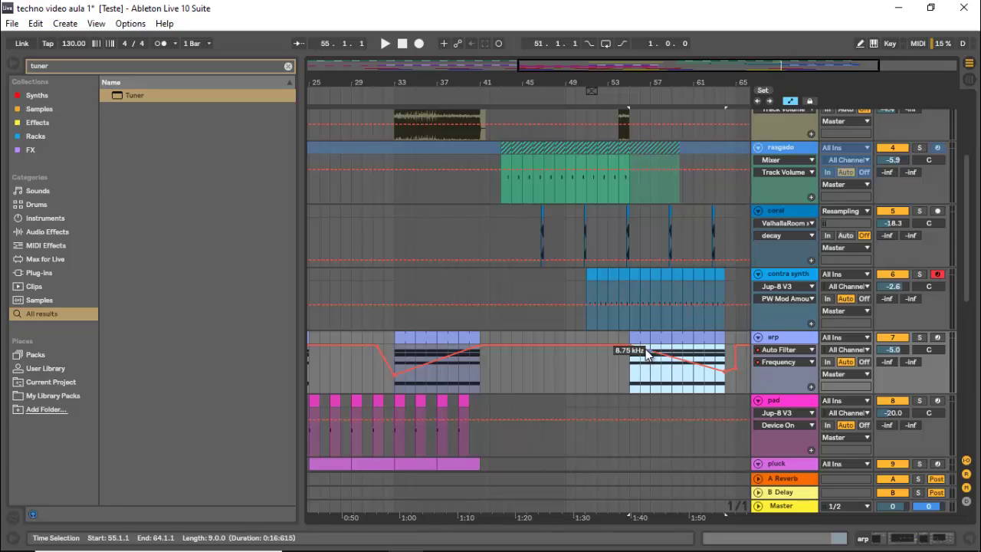
pyautogui.moveTo(645, 349); pyautogui.dragTo(629, 374)
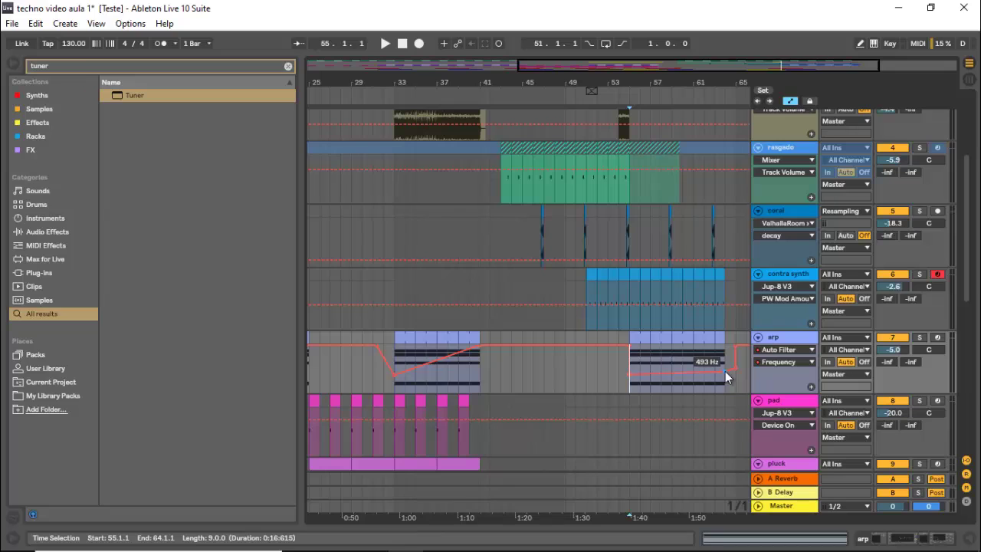
pyautogui.moveTo(725, 371); pyautogui.dragTo(724, 354)
# Step: Play the section from bar 56 and lower the contra synth track's volume to -5.3 dB
pyautogui.press('space')
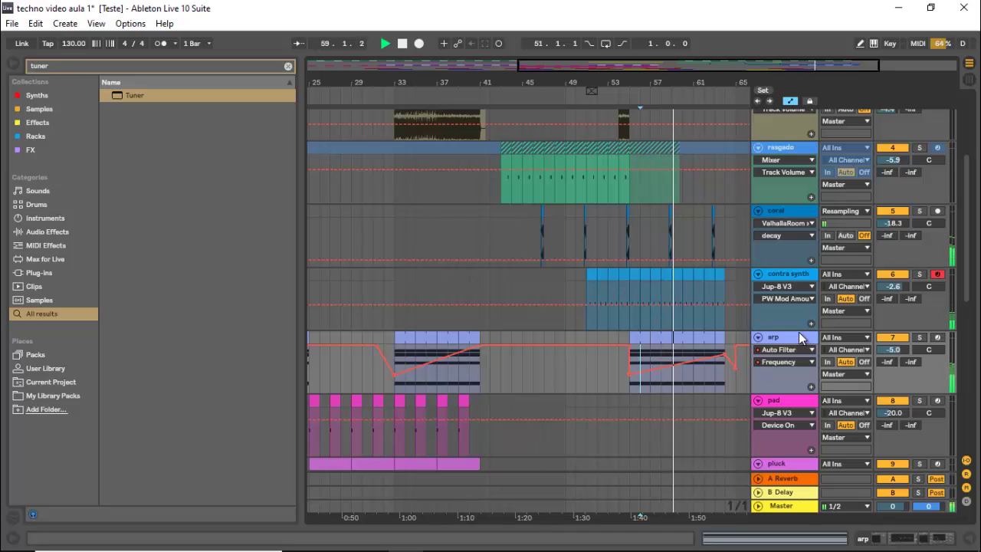
pyautogui.moveTo(899, 289); pyautogui.dragTo(899, 291)
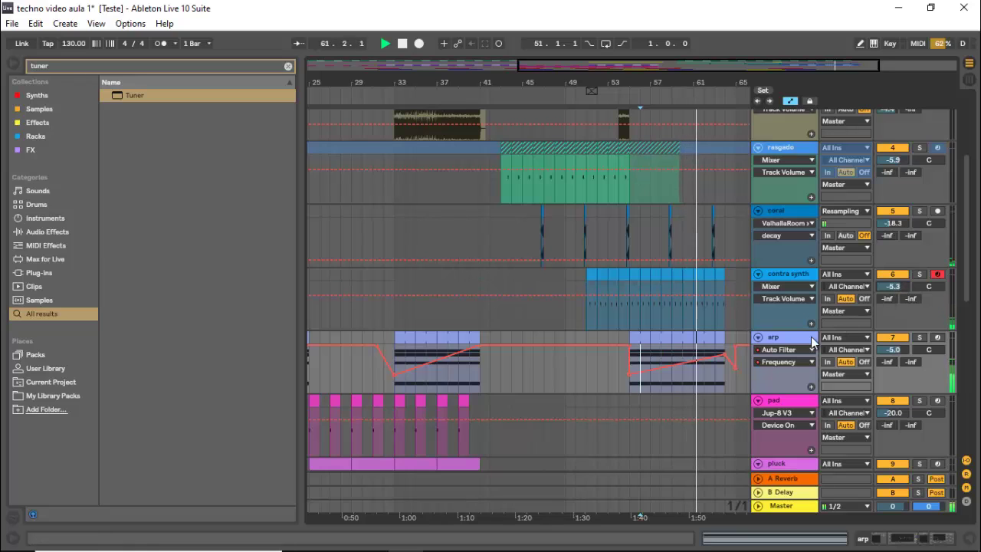
pyautogui.moveTo(719, 355)
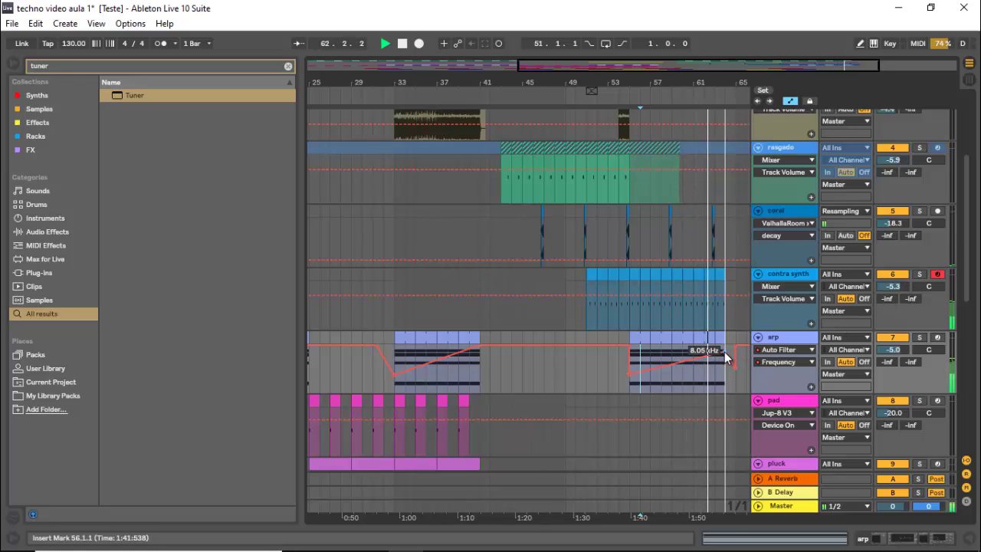
pyautogui.press('space')
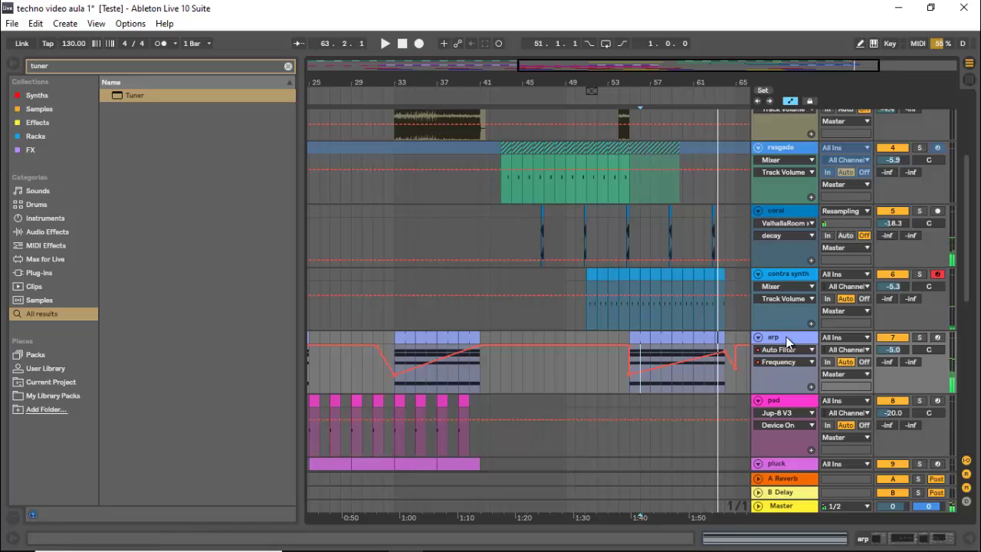
# Step: Replace the arp's Jup-8 V3 Cutoff automation over bars 55 to 64 with one rising ramp ending at 1.00
pyautogui.click(787, 352)
pyautogui.click(794, 373)
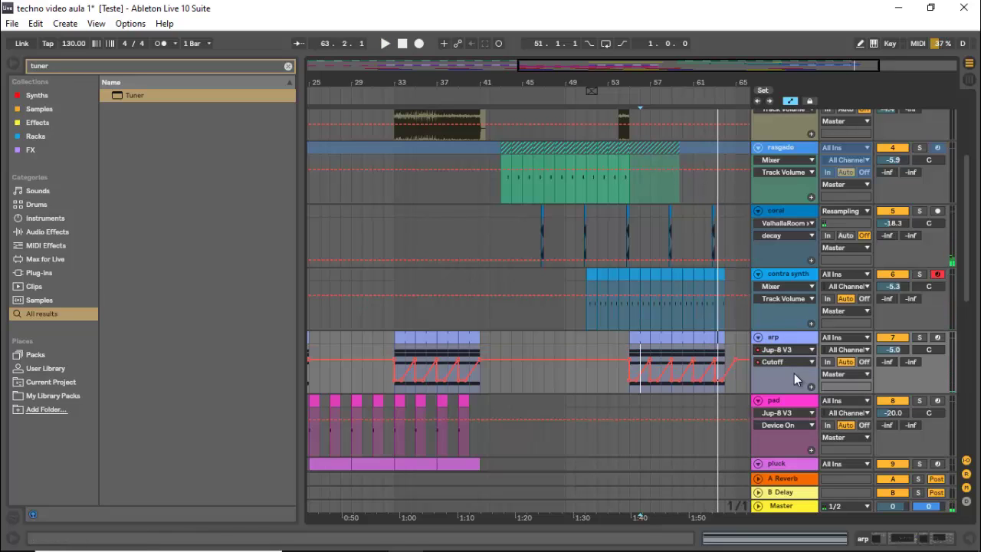
pyautogui.moveTo(724, 345); pyautogui.dragTo(640, 371)
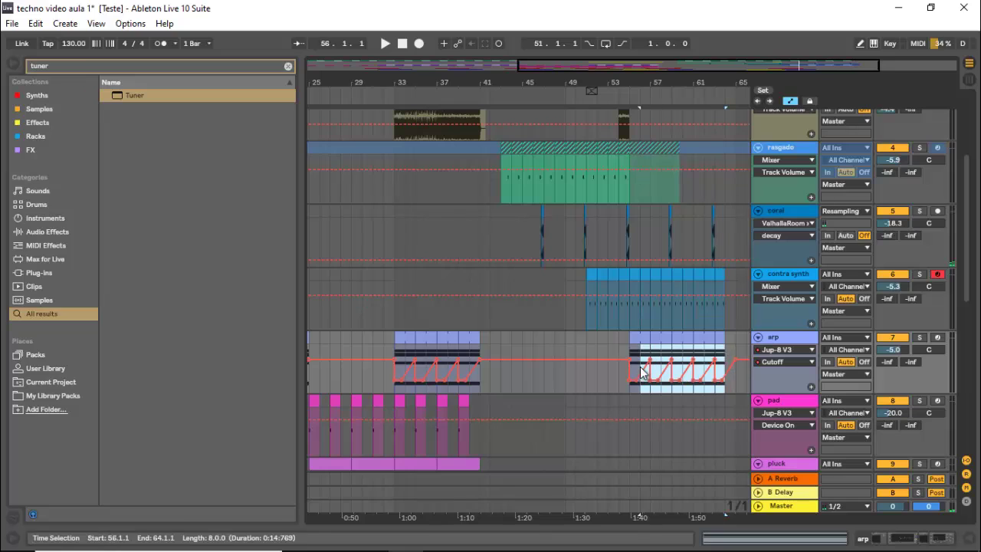
pyautogui.press('Delete')
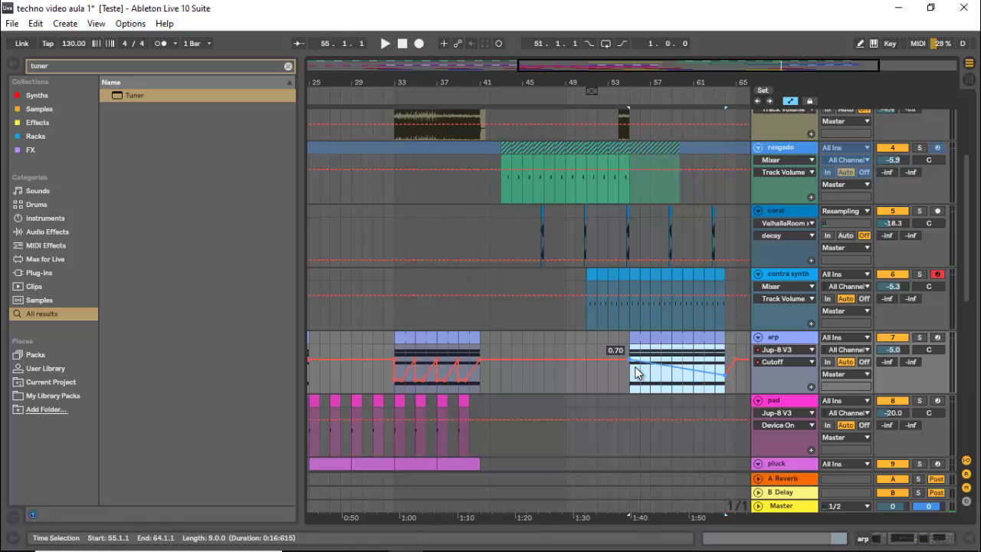
pyautogui.moveTo(638, 361); pyautogui.dragTo(630, 375)
pyautogui.moveTo(721, 375); pyautogui.dragTo(723, 351)
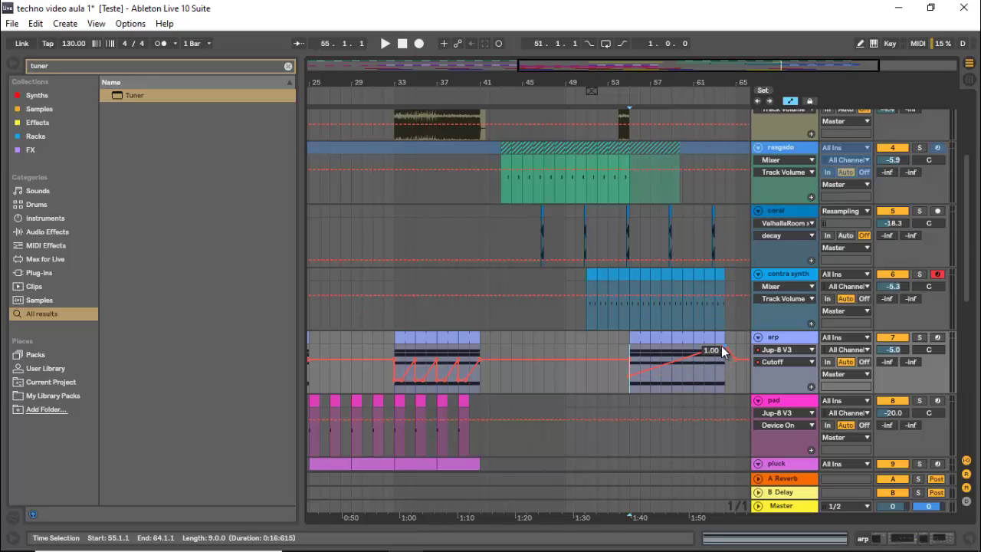
# Step: Hide the automation lanes and listen to the arrangement from bar 51, then from the arp entry at bar 55
pyautogui.press('a')
pyautogui.scroll(-2, 618, 192)
pyautogui.click(589, 199)
pyautogui.press('space')
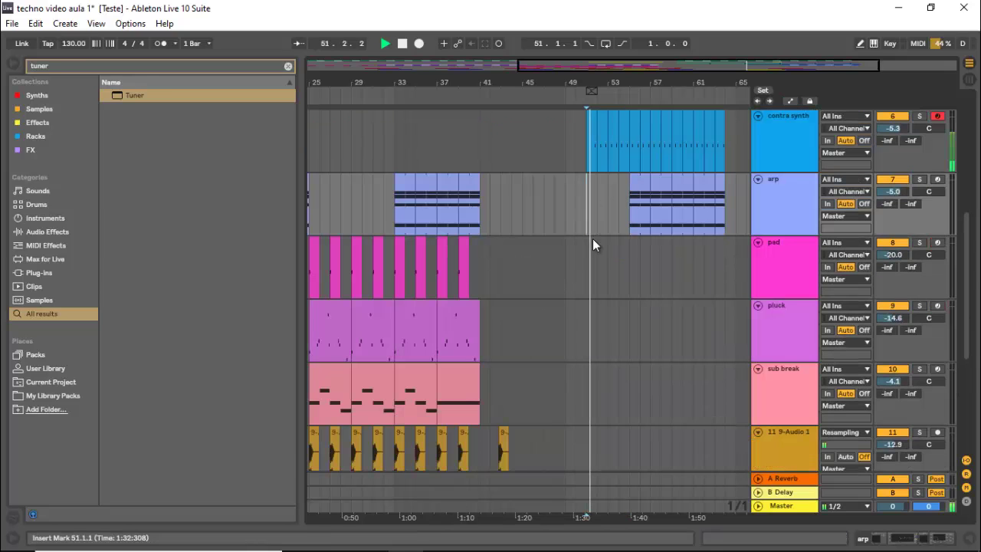
pyautogui.scroll(1, 593, 238)
pyautogui.click(631, 257)
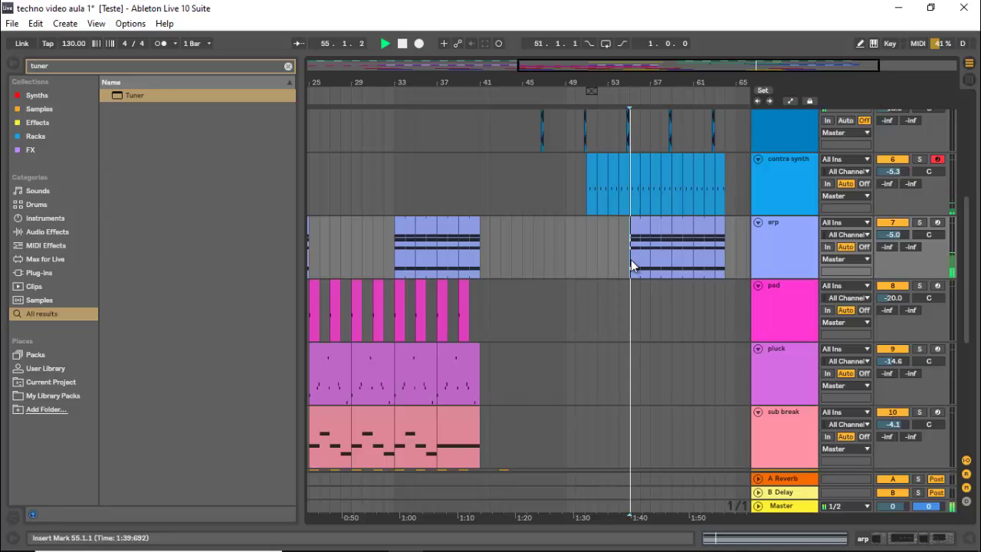
pyautogui.scroll(2, 631, 262)
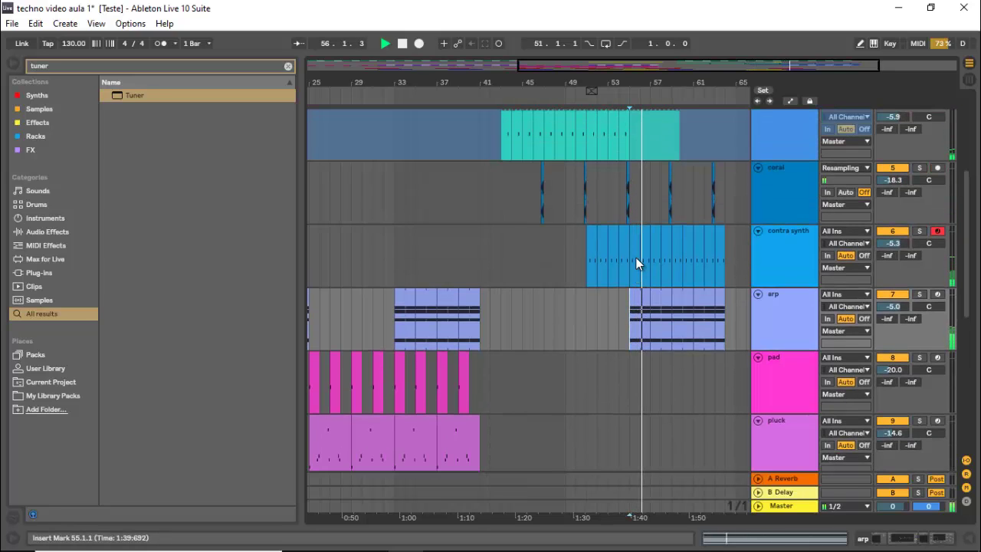
pyautogui.scroll(1, 636, 257)
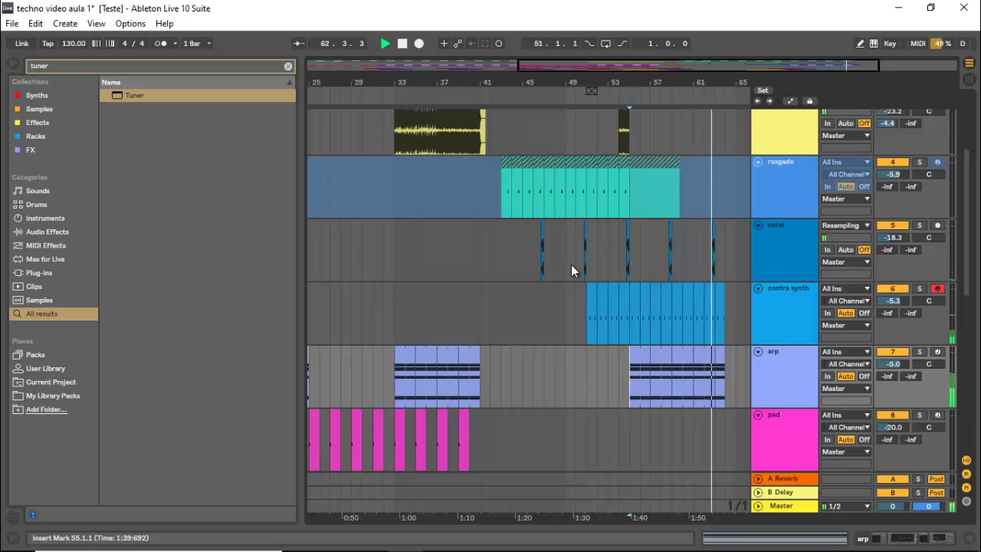
# Step: Delete the contra synth and arp clips between bars 63 and 64
pyautogui.click(722, 291)
pyautogui.keyDown('shift'); pyautogui.click(722, 353); pyautogui.keyUp('shift')
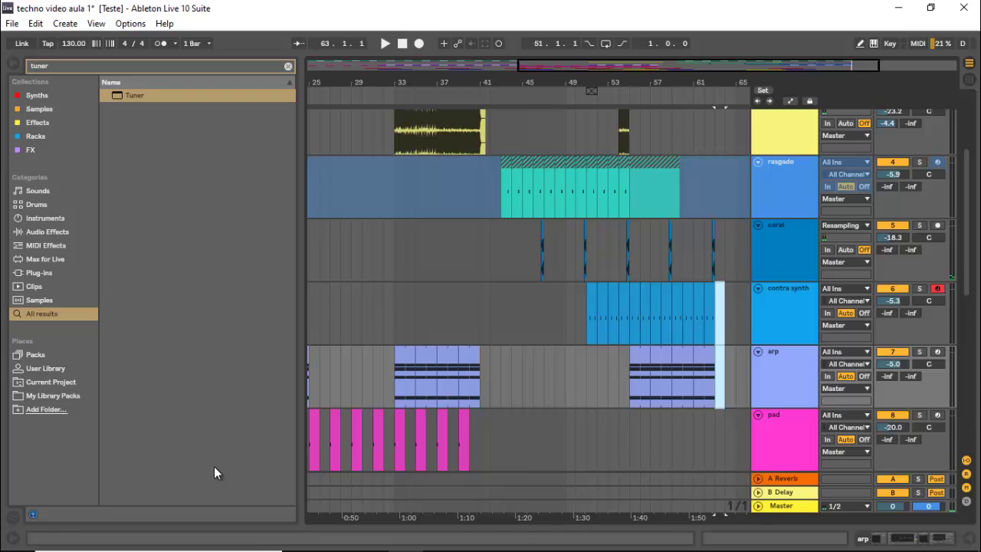
# Step: Copy the shortened 12-Audio 1 riser clip from bar 51 to bar 60
pyautogui.scroll(-5, 413, 328)
pyautogui.scroll(-5, 413, 328)
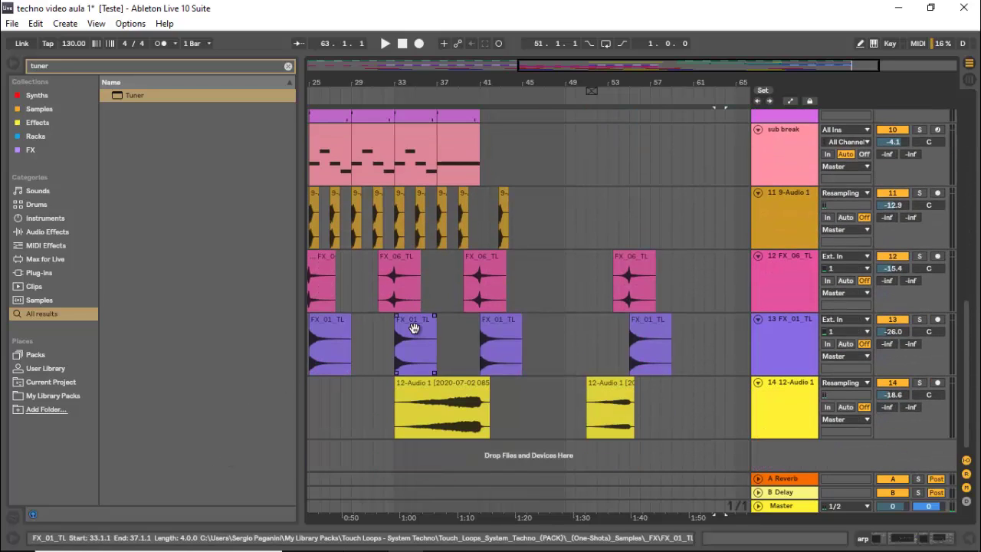
pyautogui.click(606, 383)
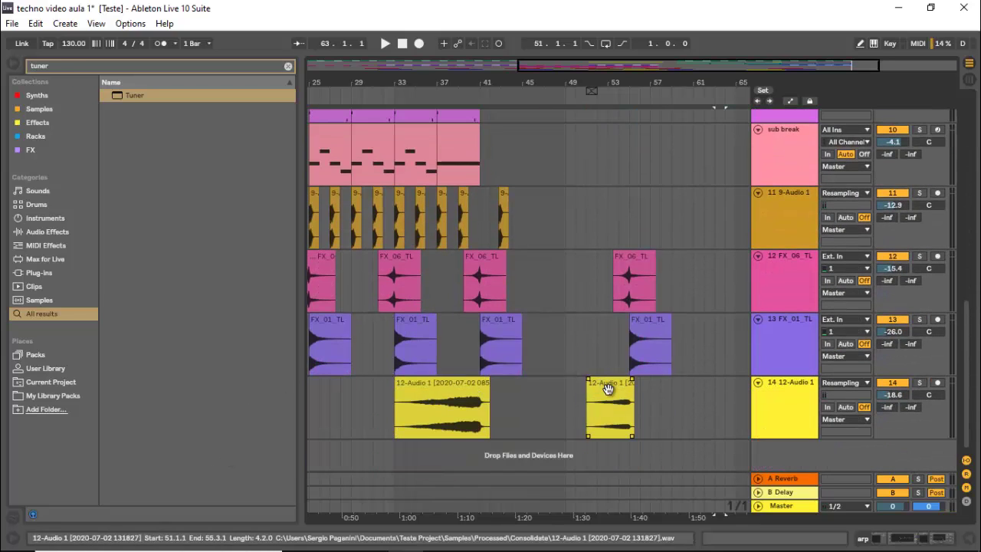
pyautogui.moveTo(606, 388); pyautogui.dragTo(702, 400)
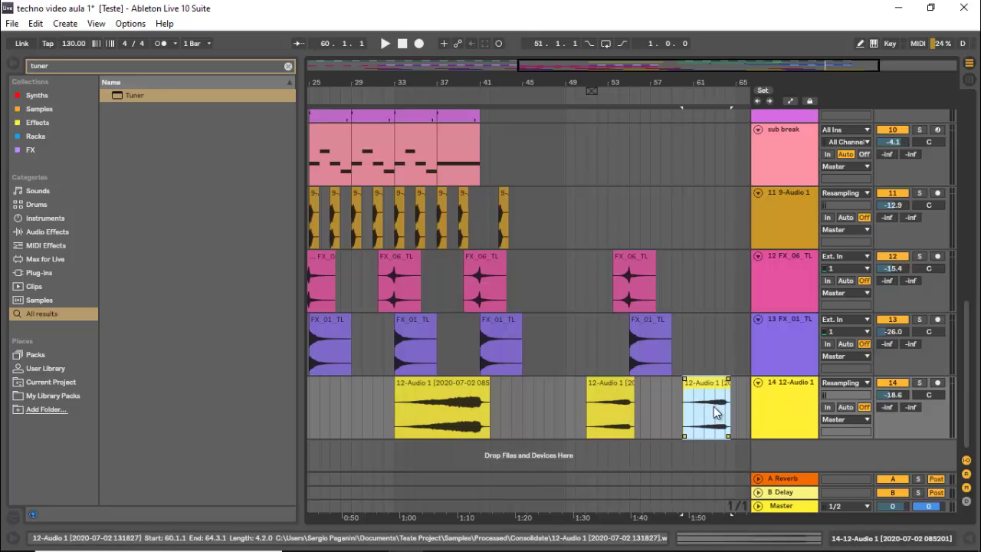
# Step: Listen to the end of the second 12-Audio 1 riser around bar 63
pyautogui.click(716, 421)
pyautogui.press('space')
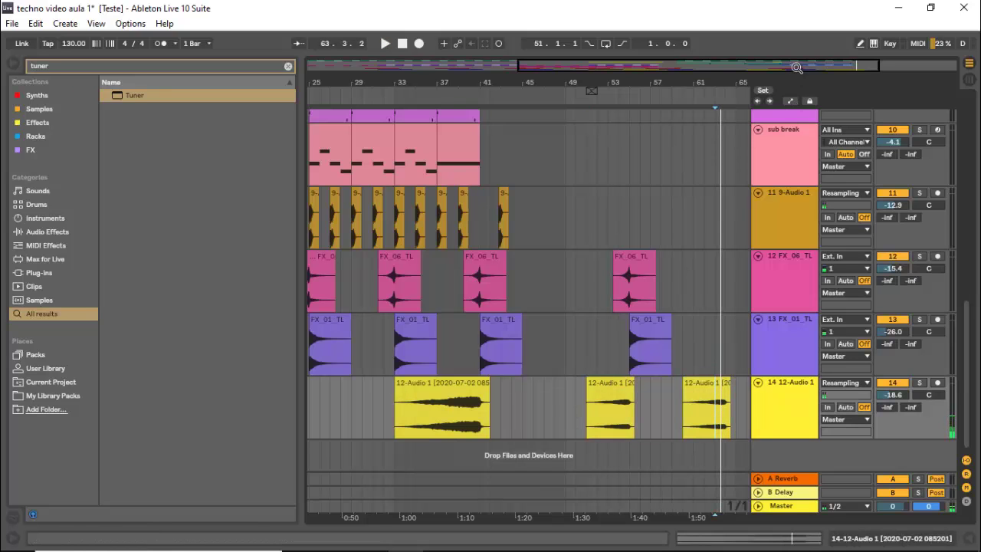
pyautogui.moveTo(797, 68); pyautogui.dragTo(850, 68)
pyautogui.moveTo(658, 378); pyautogui.dragTo(643, 414)
pyautogui.press('space')
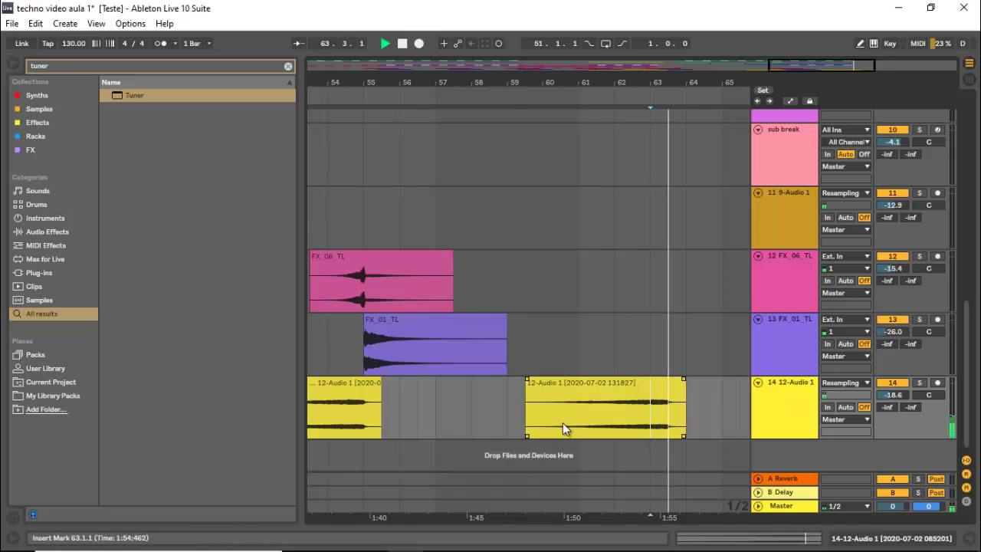
# Step: Copy the FX_06_TL clip to around bar 61 and the FX_01_TL clip to bar 63
pyautogui.scroll(-4, 552, 383)
pyautogui.scroll(7, 530, 315)
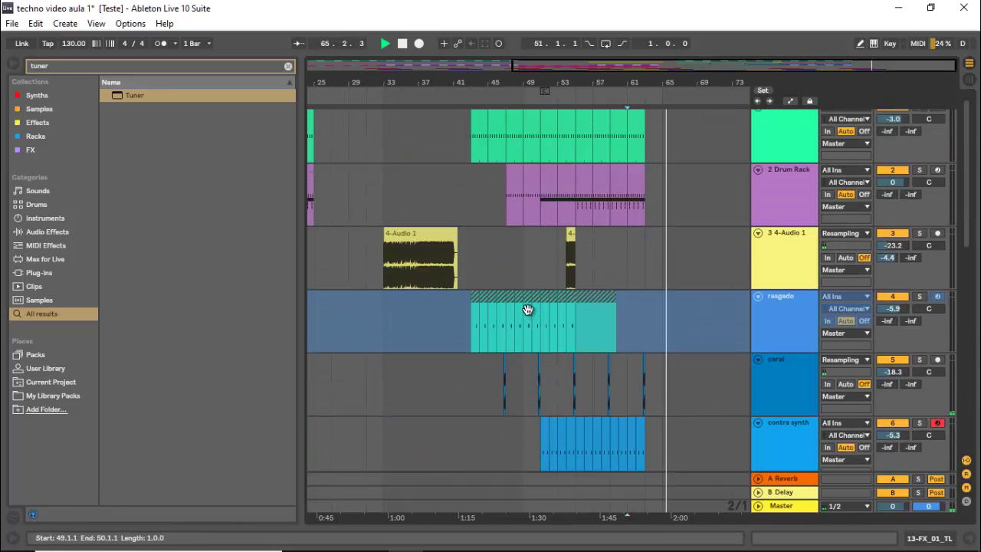
pyautogui.scroll(-5, 527, 314)
pyautogui.scroll(-2, 490, 337)
pyautogui.press('space')
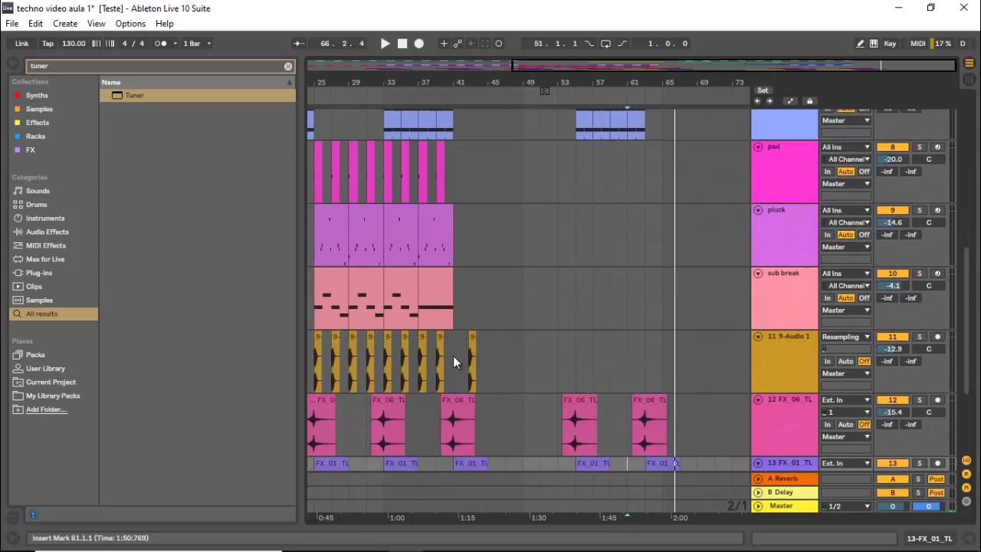
# Step: Listen to the section after the break from bar 47, from bar 51 and again from bar 45
pyautogui.click(471, 344)
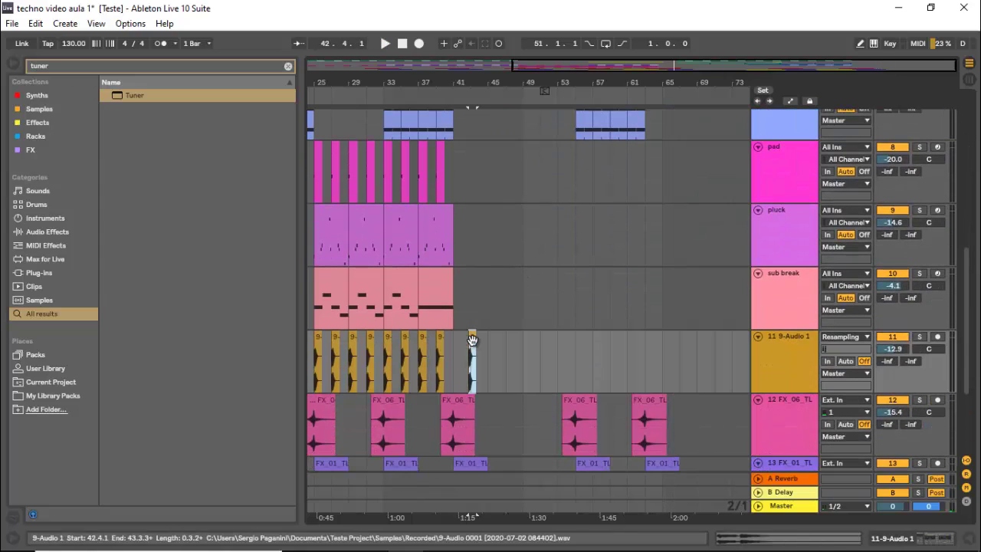
pyautogui.click(504, 285)
pyautogui.press('space')
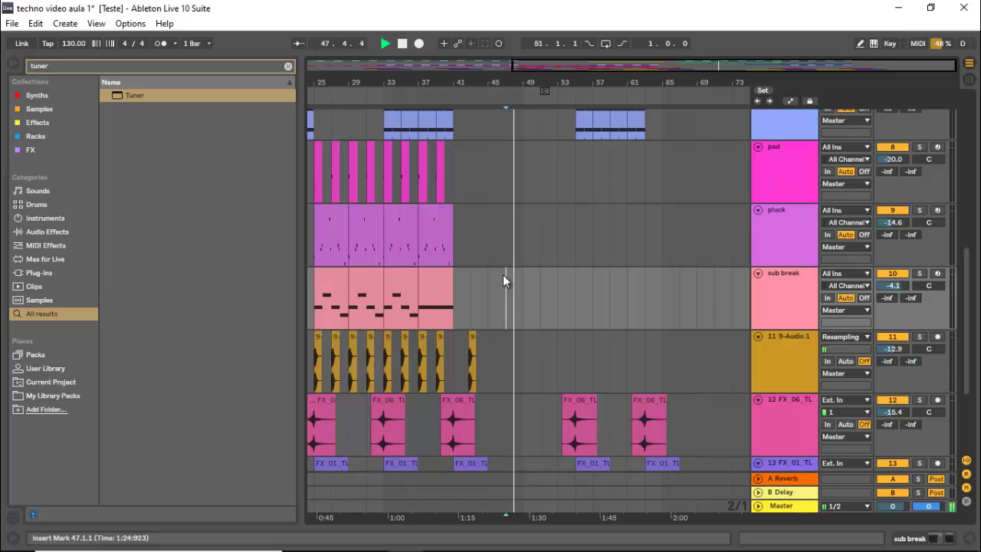
pyautogui.scroll(8, 512, 302)
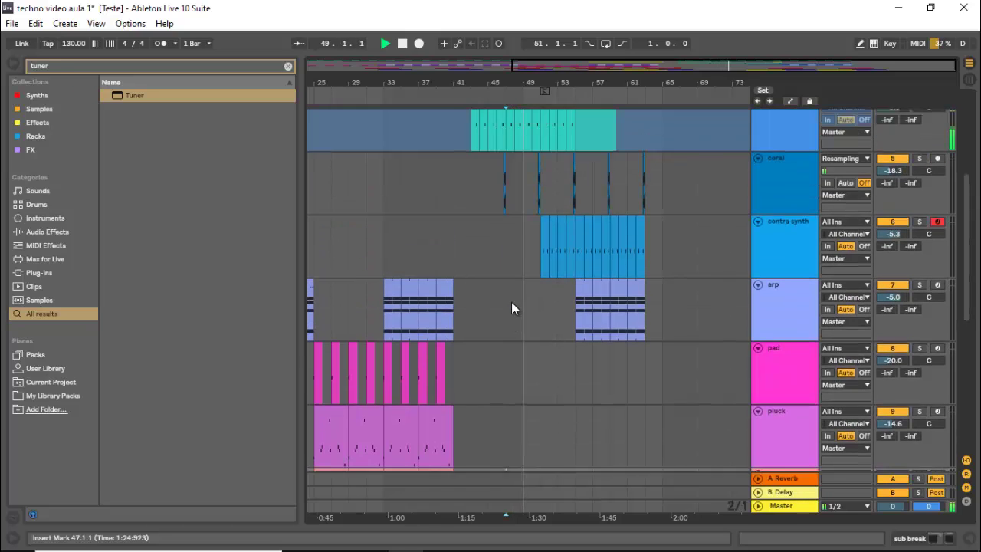
pyautogui.press('space')
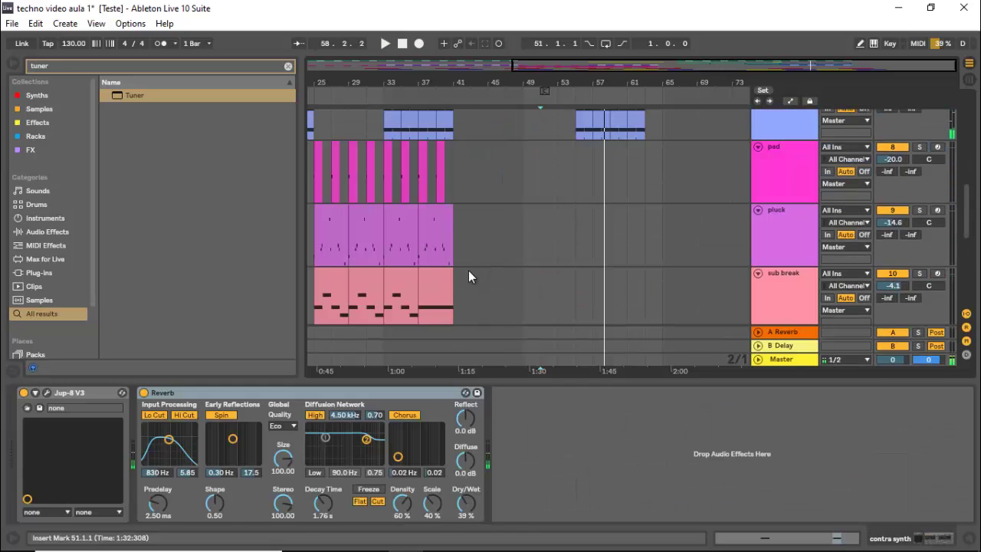
pyautogui.scroll(-4, 503, 208)
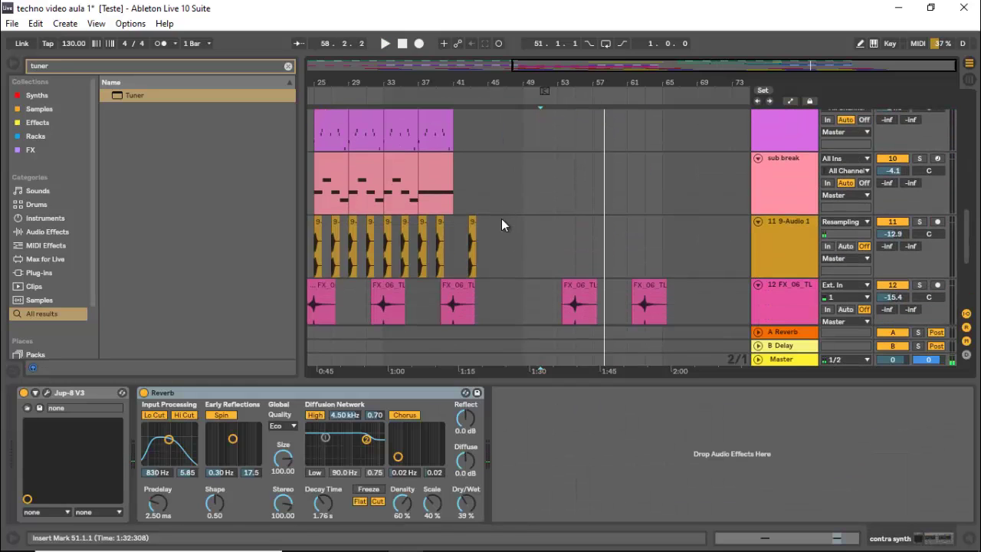
pyautogui.click(487, 250)
pyautogui.press('space')
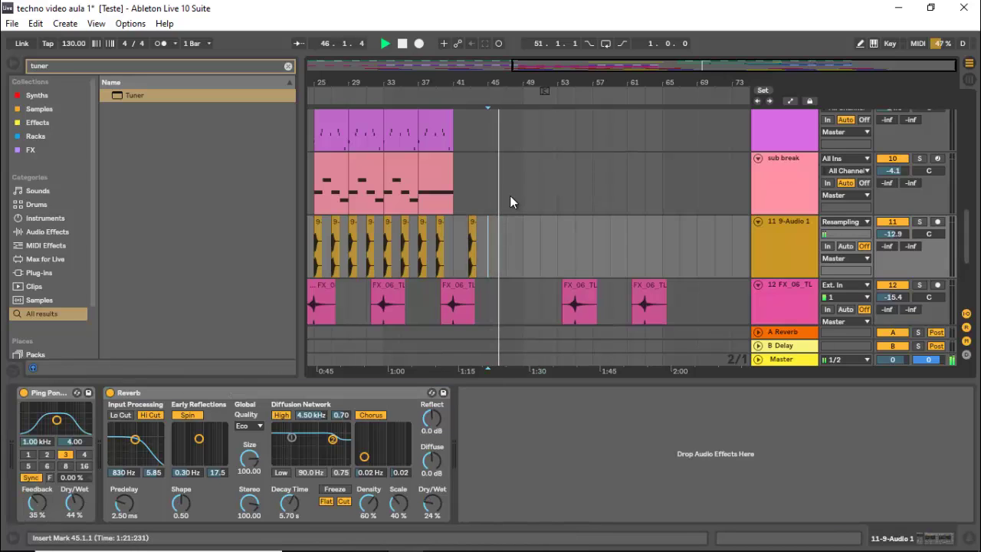
# Step: Hide the device view and copy the 9-Audio 1 clip from bar 42 to bars 55 and 57
pyautogui.hotkey('ctrl', 'alt', 'l')
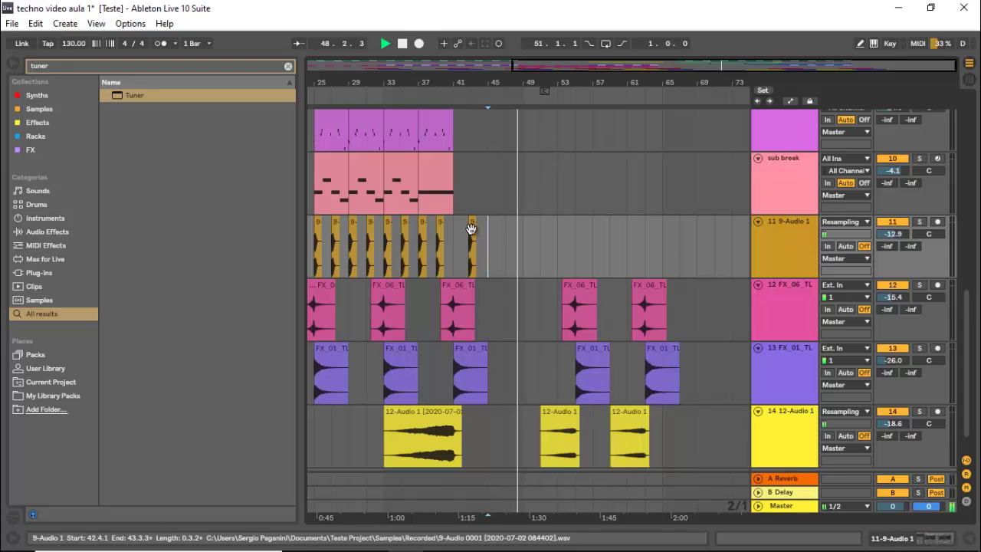
pyautogui.moveTo(598, 64); pyautogui.dragTo(690, 62)
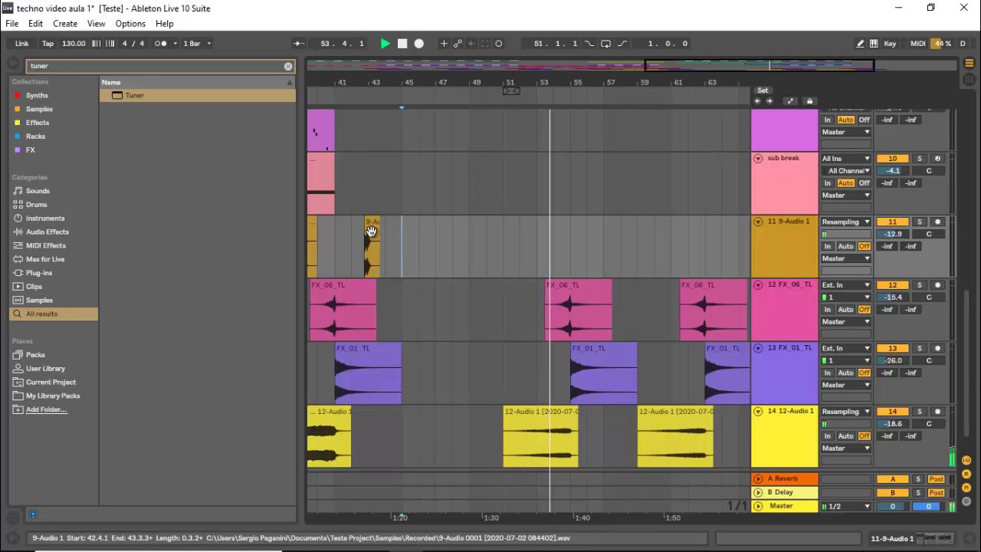
pyautogui.moveTo(370, 231); pyautogui.dragTo(577, 230)
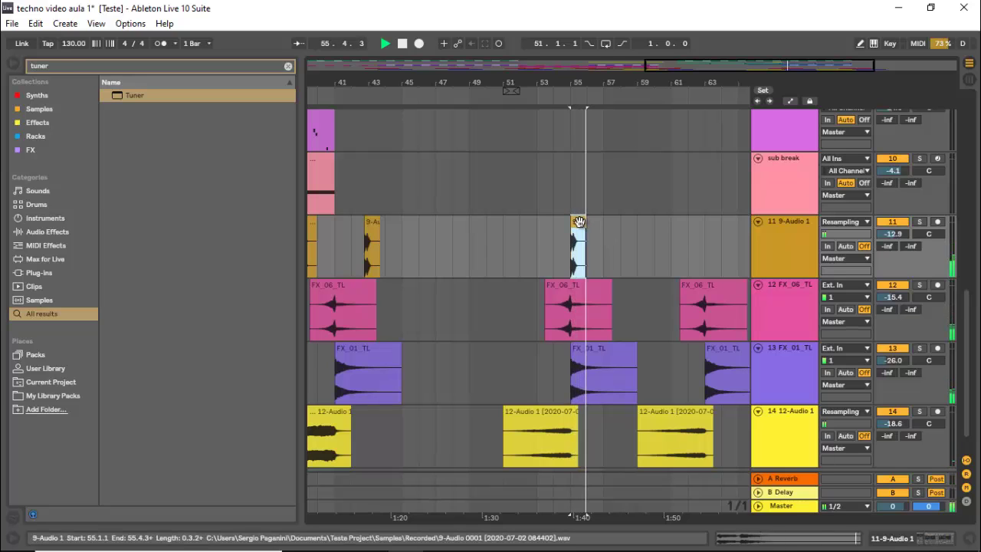
pyautogui.moveTo(590, 223); pyautogui.dragTo(611, 228)
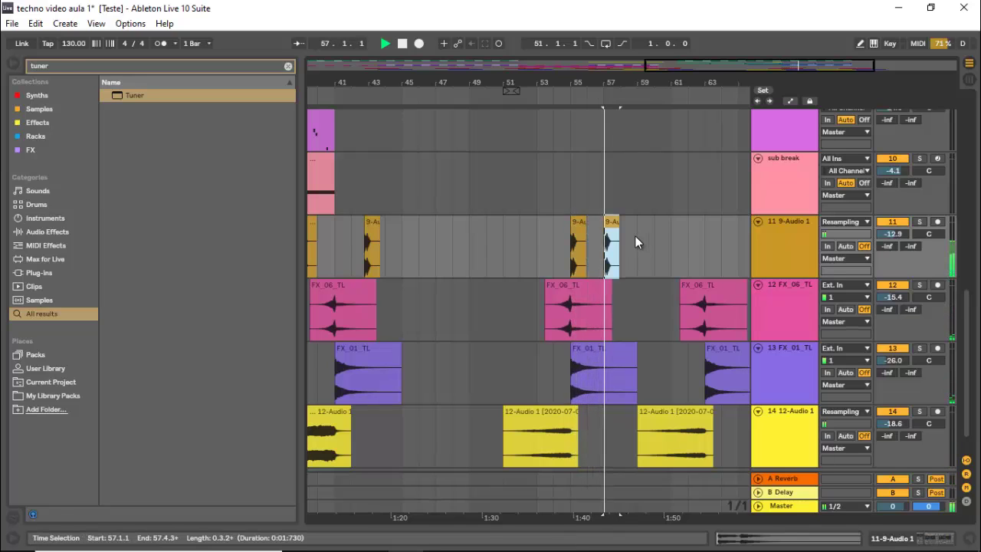
# Step: Try to duplicate the three-bar selection of 9-Audio 1 clips from bar 55 to bar 58
pyautogui.keyDown('shift'); pyautogui.click(577, 244); pyautogui.keyUp('shift')
pyautogui.press('space')
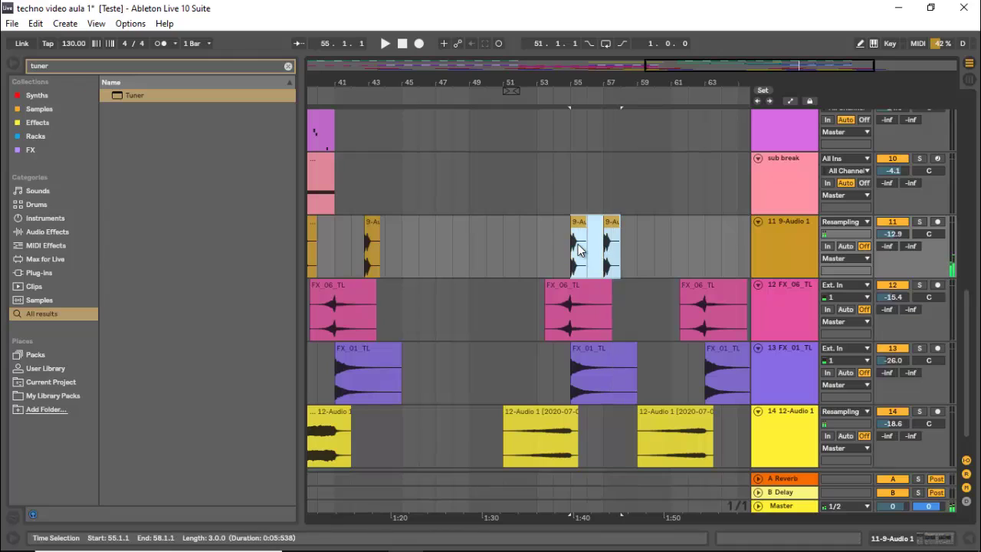
pyautogui.hotkey('ctrl', 'd')
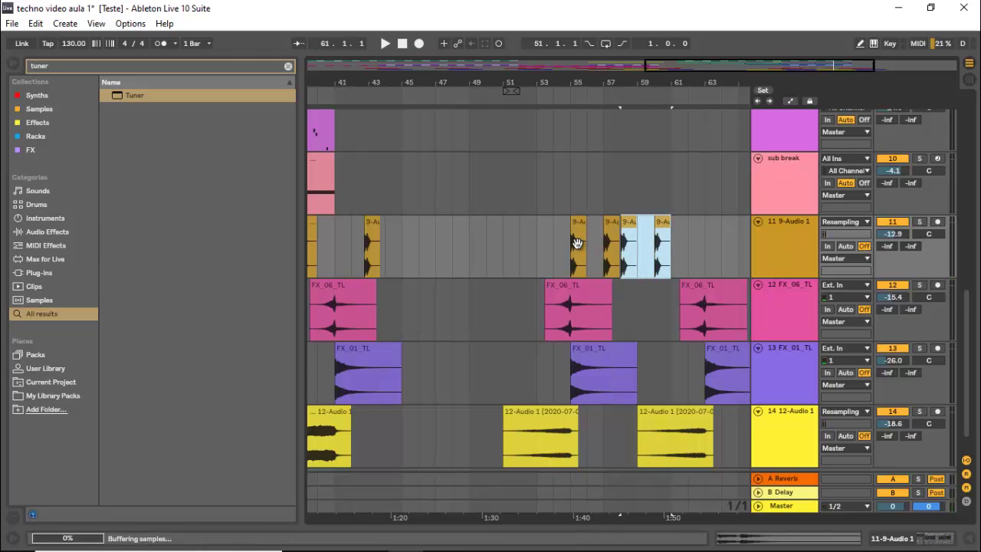
pyautogui.hotkey('ctrl', 'z')
# Step: Duplicate the 9-Audio 1 range from bar 55 to bar 59 twice, keeping a clip every two bars
pyautogui.moveTo(642, 259); pyautogui.dragTo(574, 258)
pyautogui.hotkey('ctrl', 'd')
pyautogui.hotkey('ctrl', 'd')
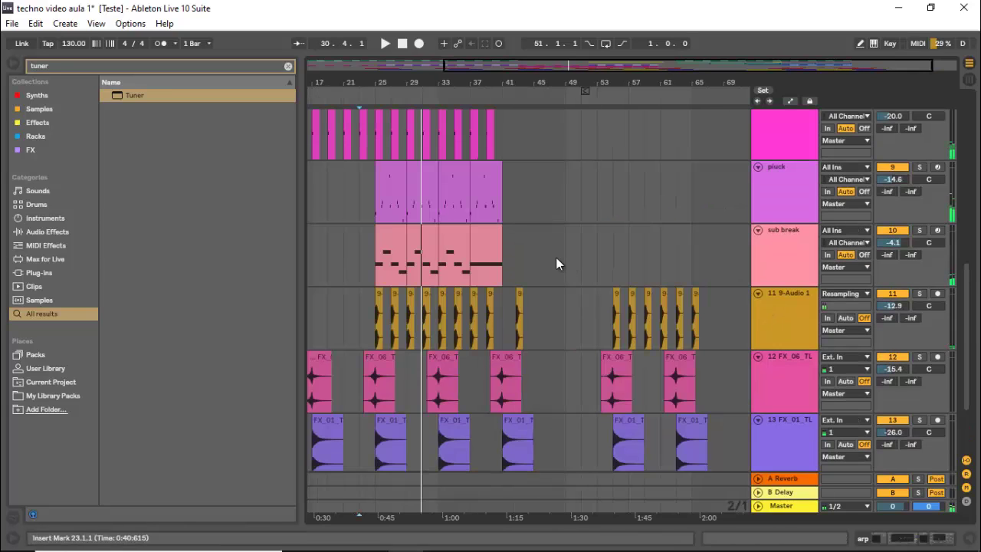
# Step: Check the pad clip at bar 33 against the tracks above and play the arrangement from bar 51
pyautogui.scroll(1, 510, 258)
pyautogui.scroll(1, 509, 260)
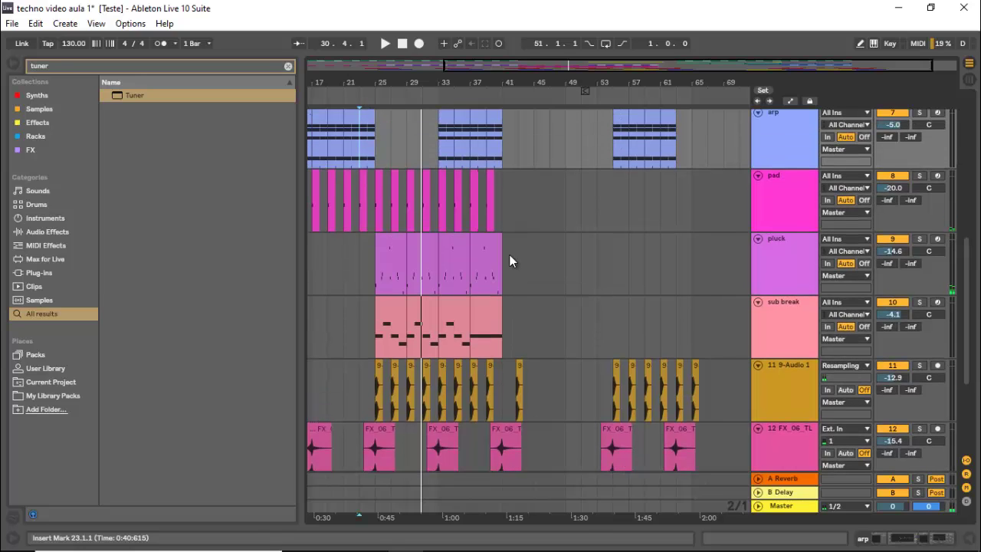
pyautogui.scroll(3, 509, 261)
pyautogui.scroll(1, 509, 260)
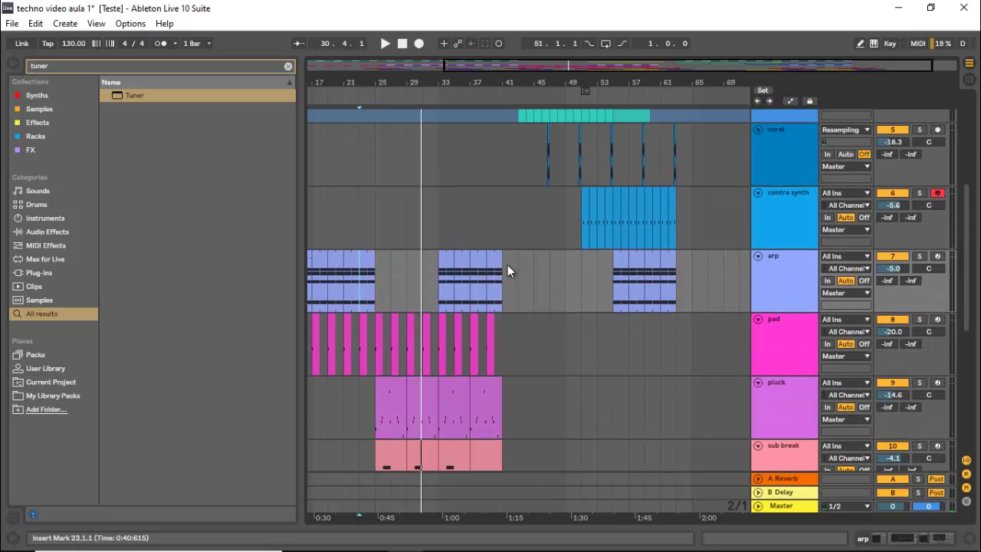
pyautogui.click(440, 323)
pyautogui.click(440, 324)
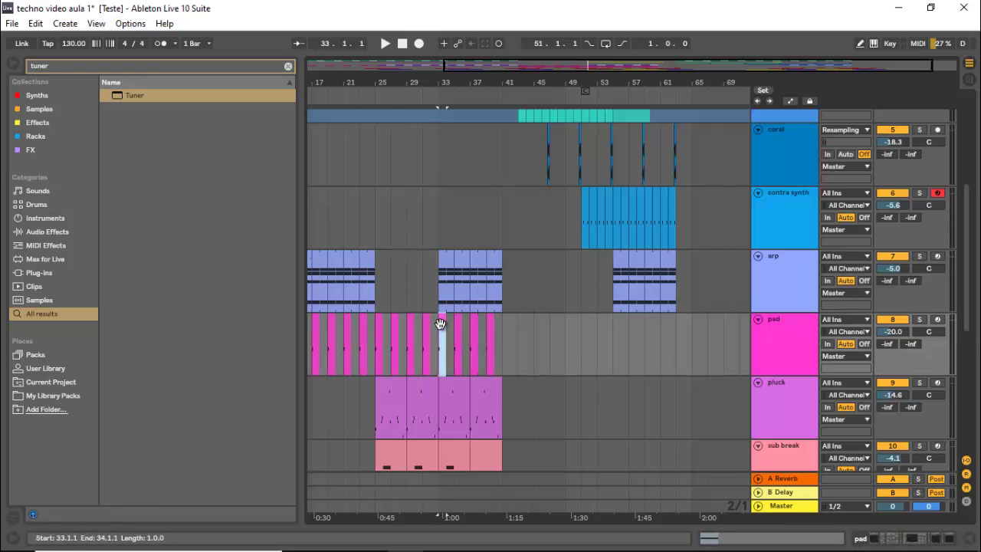
pyautogui.scroll(4, 544, 330)
pyautogui.scroll(1, 545, 329)
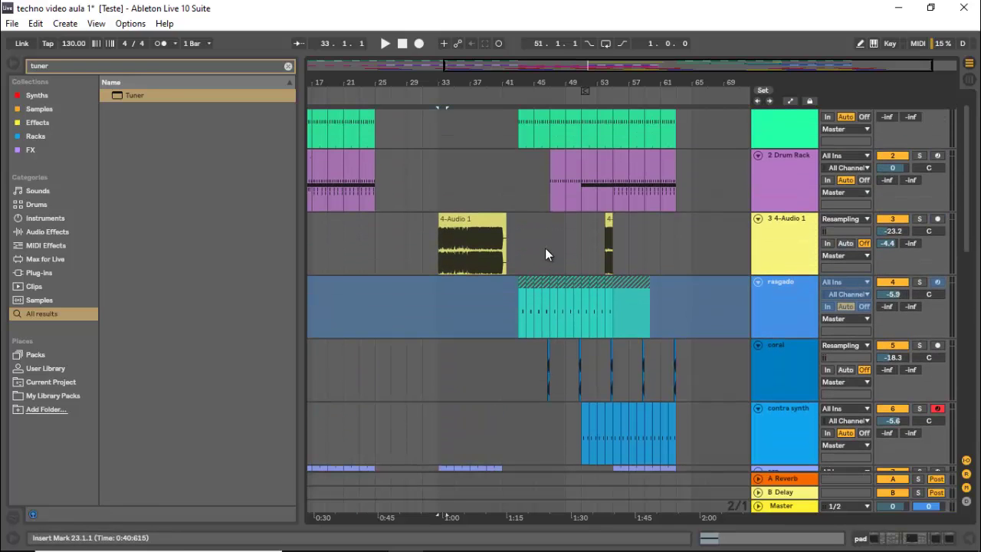
pyautogui.click(583, 201)
pyautogui.scroll(-9, 587, 238)
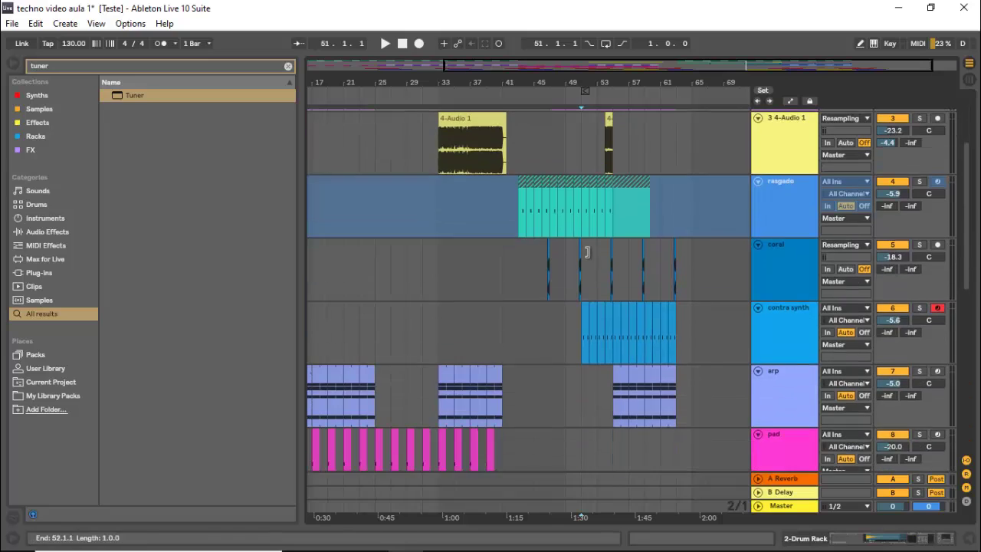
pyautogui.press('space')
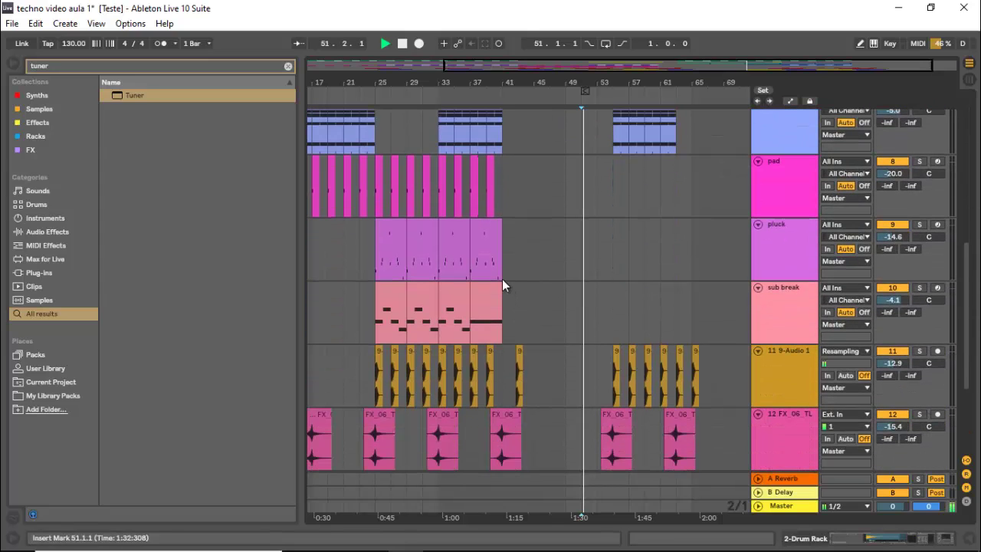
# Step: Copy the one-bar pad clip from bar 27 to bar 53 and repeat it every two bars from bar 51 to bar 65
pyautogui.click(395, 163)
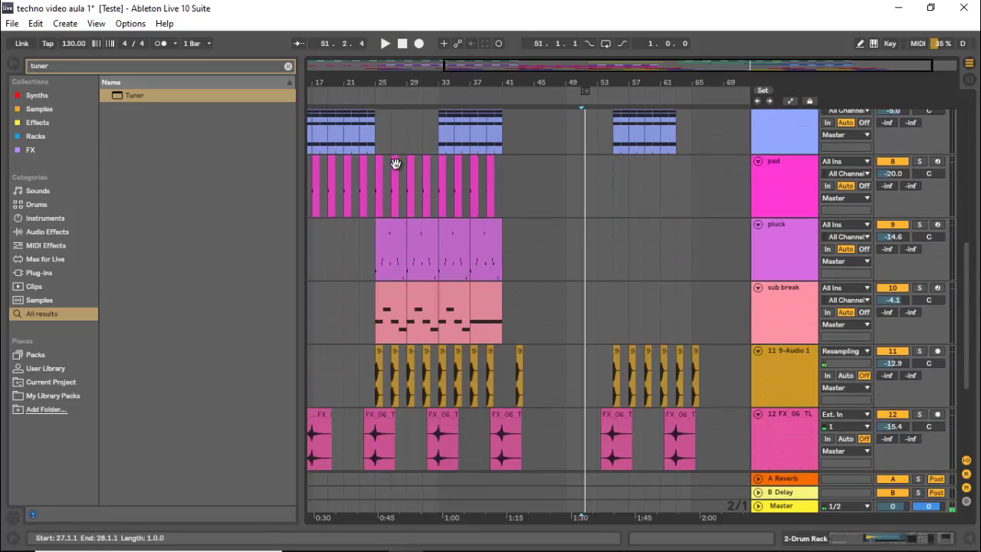
pyautogui.press('space')
pyautogui.moveTo(396, 164); pyautogui.dragTo(601, 192)
pyautogui.press('space')
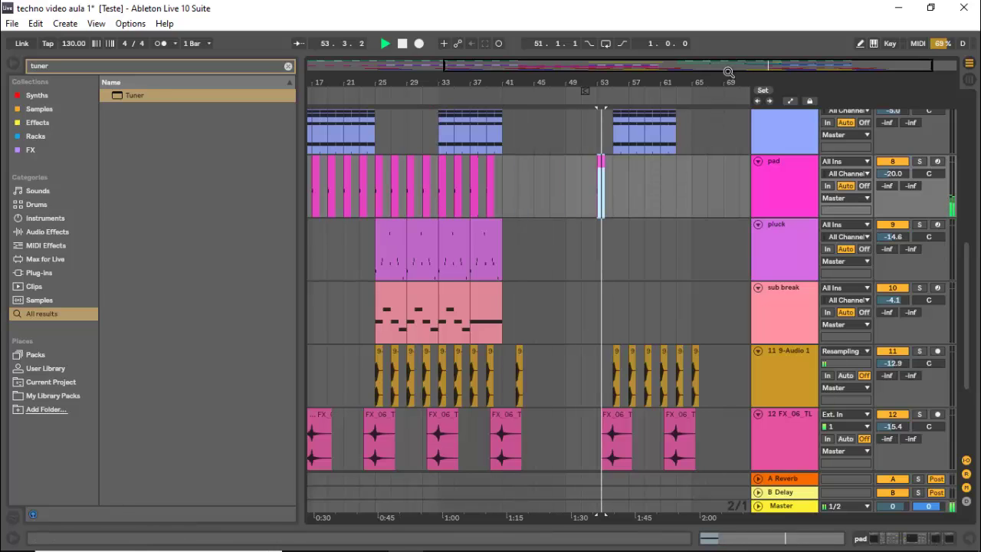
pyautogui.moveTo(724, 67); pyautogui.dragTo(755, 123)
pyautogui.press('space')
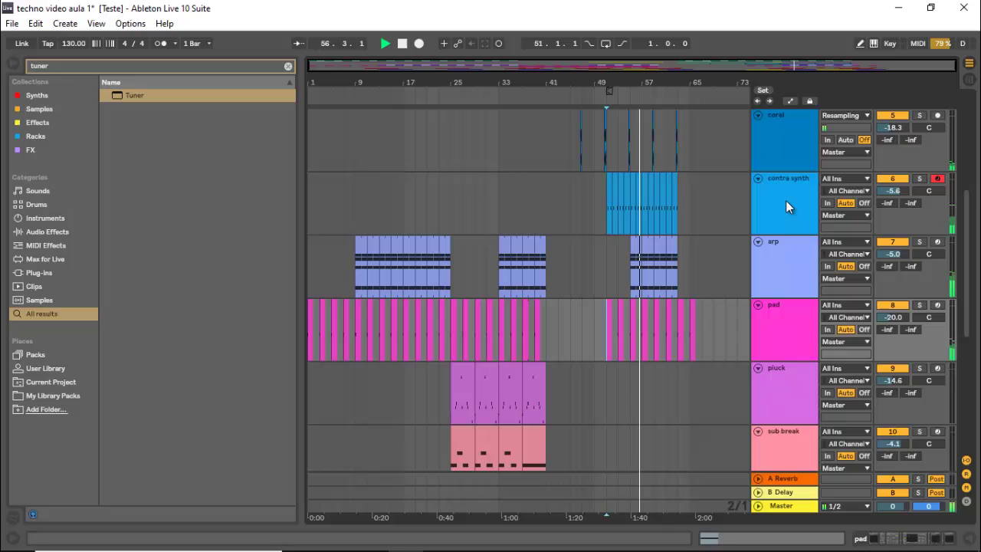
# Step: Stop playback and freeze the contra synth and arp tracks
pyautogui.press('space')
pyautogui.click(786, 200)
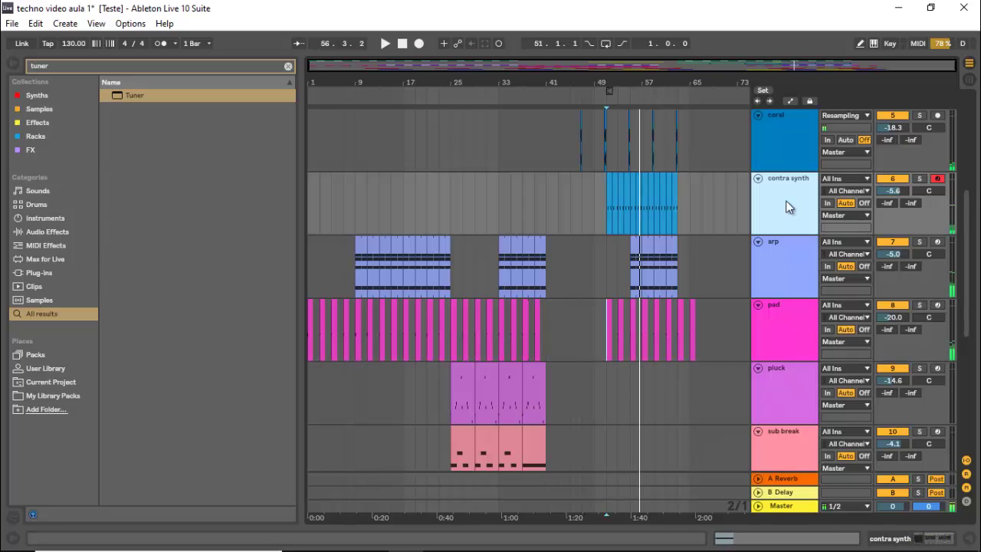
pyautogui.rightClick(786, 201)
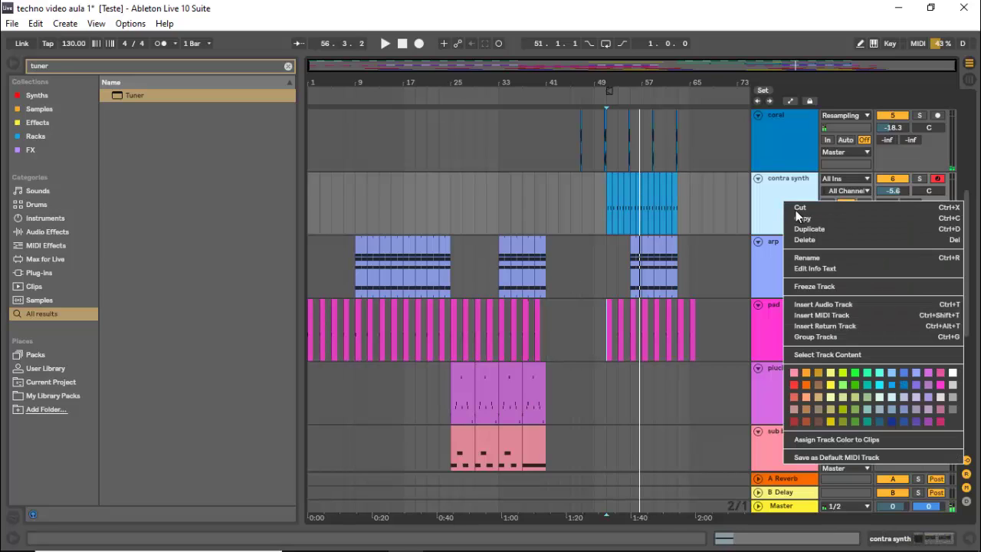
pyautogui.click(817, 287)
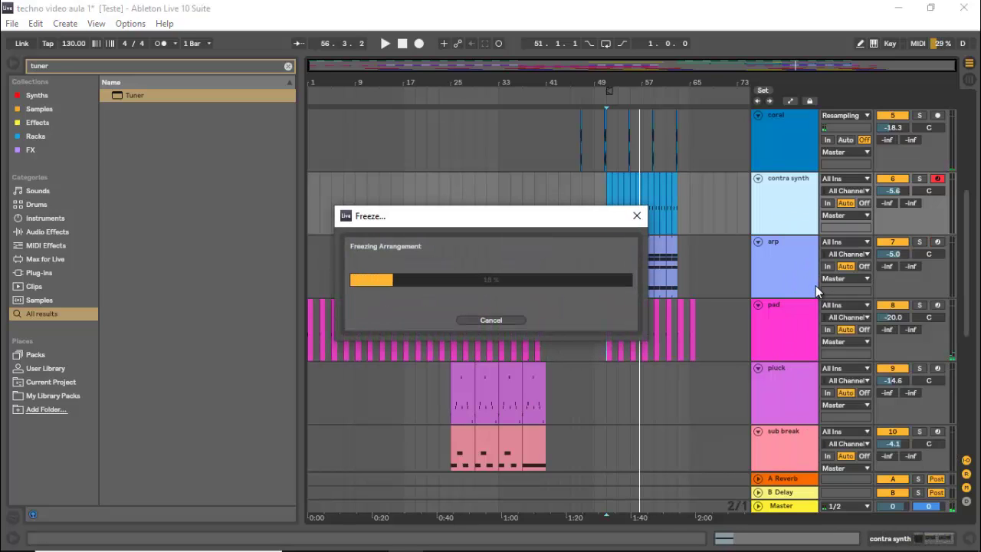
pyautogui.click(814, 285)
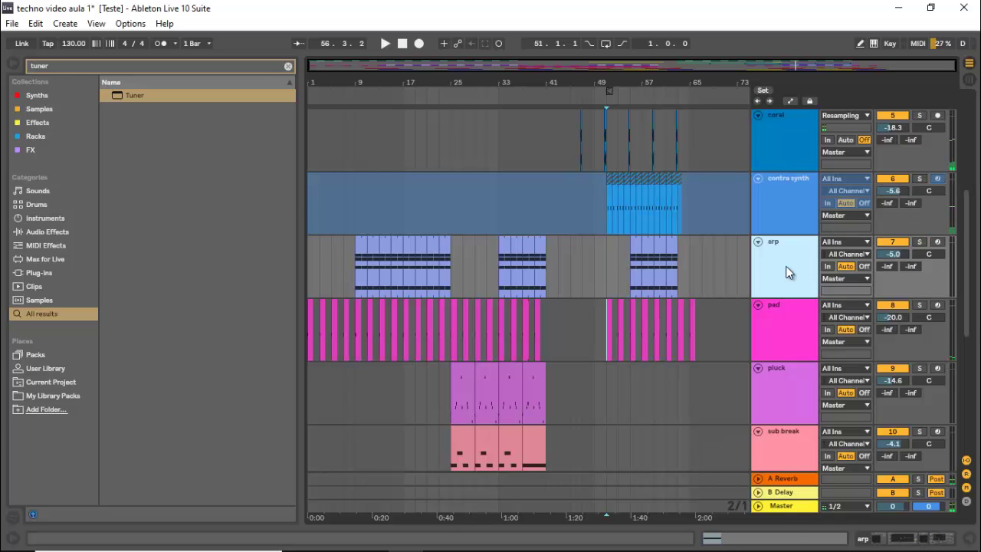
pyautogui.rightClick(787, 267)
pyautogui.click(807, 349)
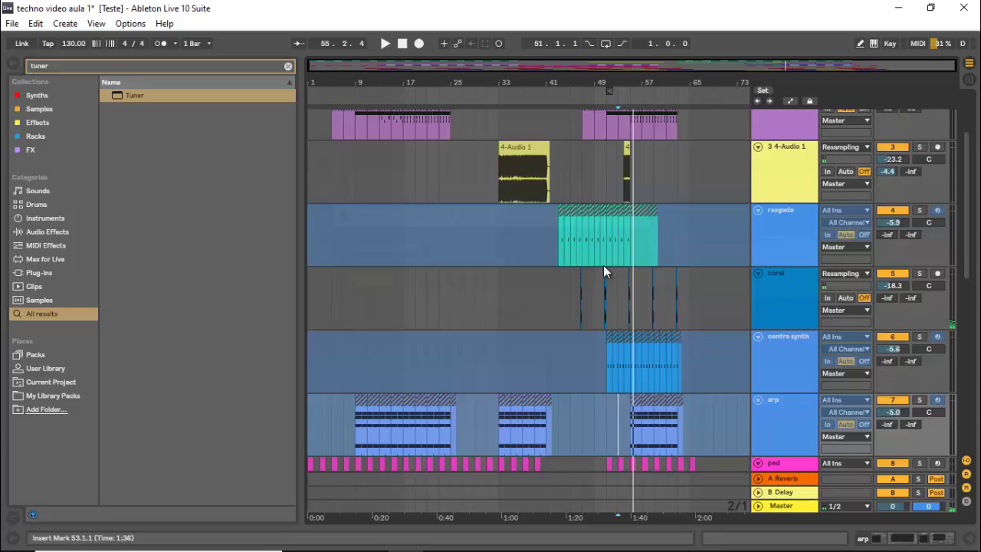
# Step: Select the arrangement from bar 25 to bar 69 across all tracks
pyautogui.scroll(3, 603, 270)
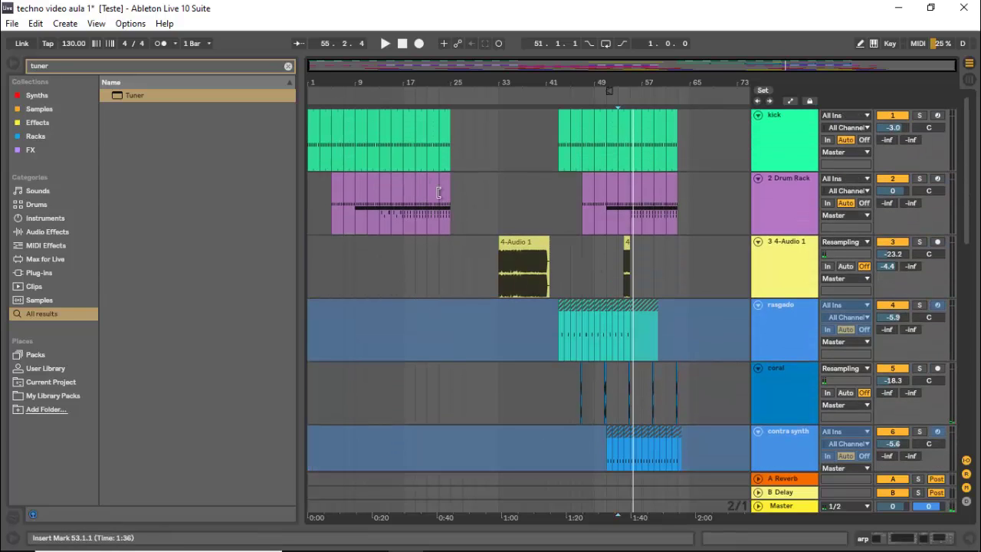
pyautogui.moveTo(453, 133); pyautogui.dragTo(673, 493)
pyautogui.scroll(5, 613, 306)
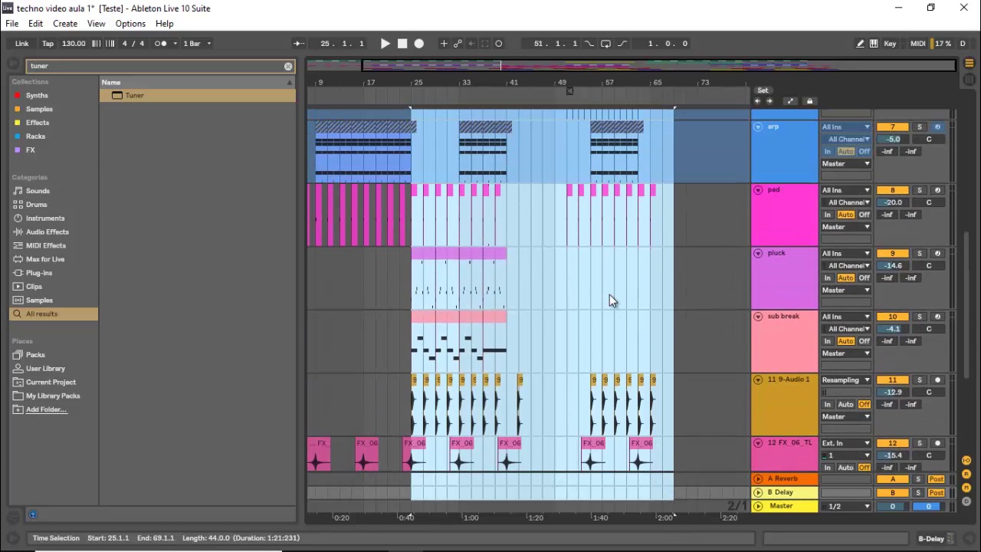
pyautogui.scroll(8, 609, 294)
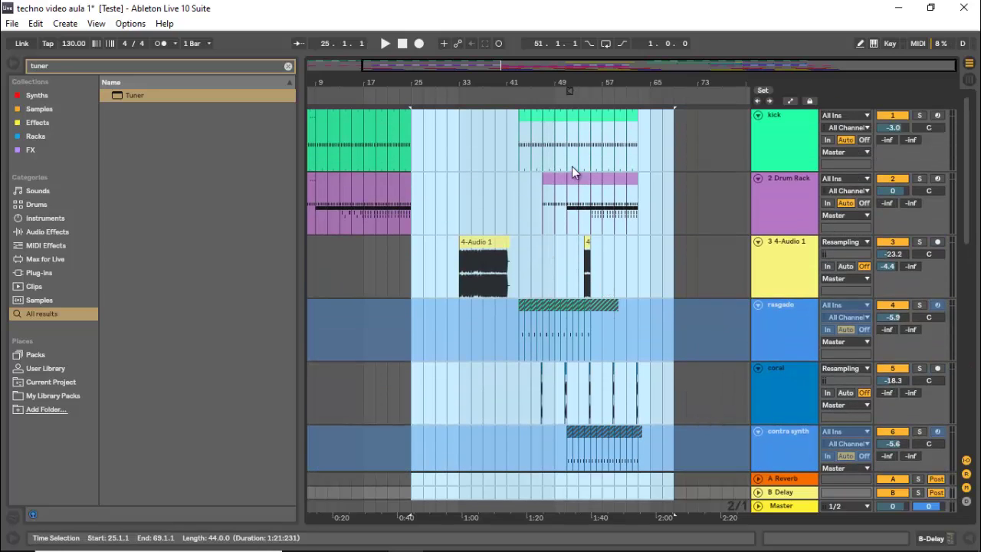
pyautogui.moveTo(455, 71); pyautogui.dragTo(457, 69)
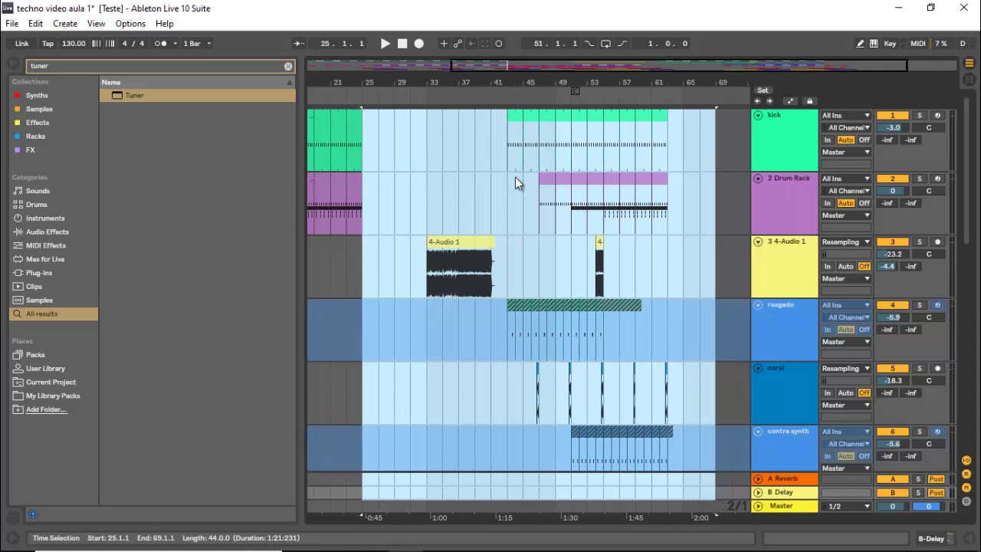
# Step: Paste the selected 44-bar section, bars 25 to 69 on all tracks, at bar 63 and play the arrangement from there
pyautogui.scroll(-5, 515, 178)
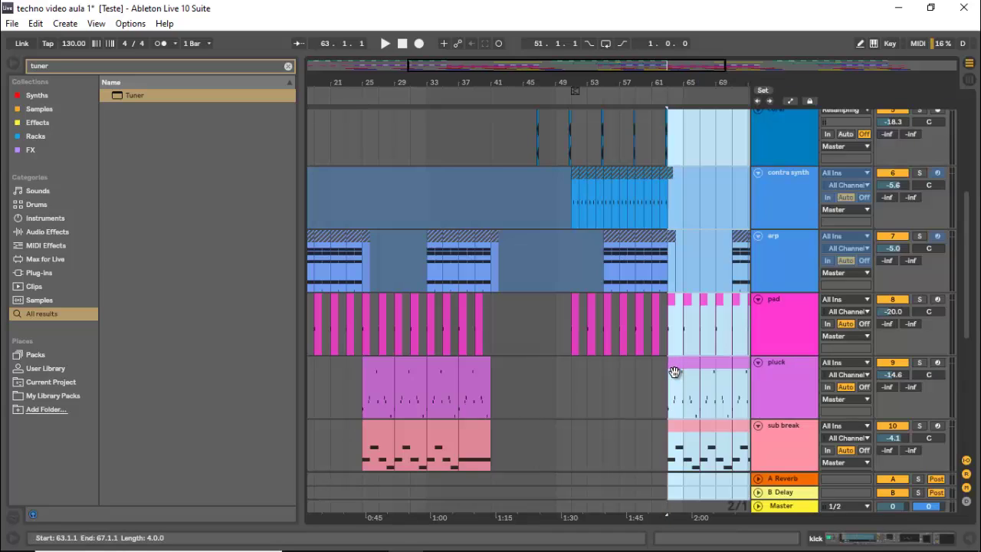
pyautogui.press('space')
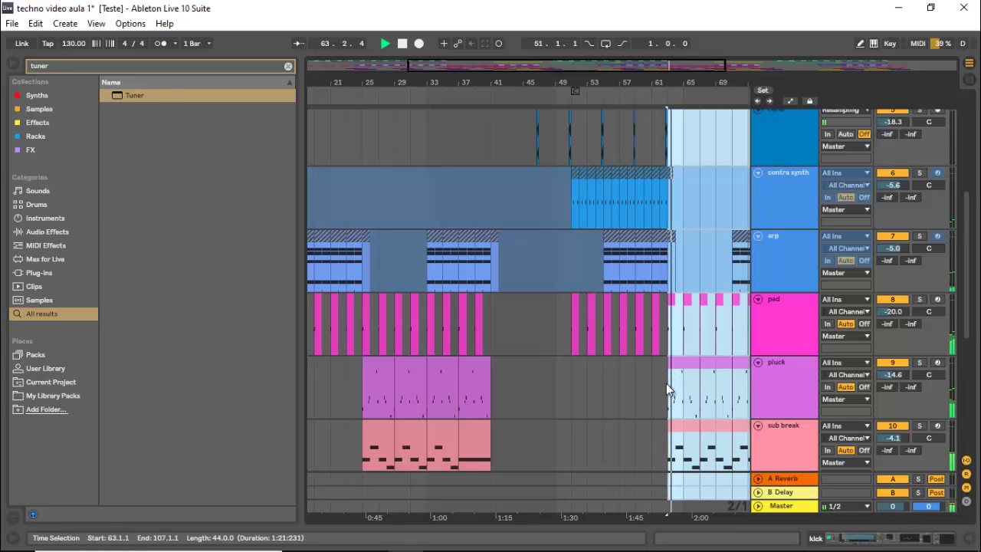
pyautogui.click(661, 388)
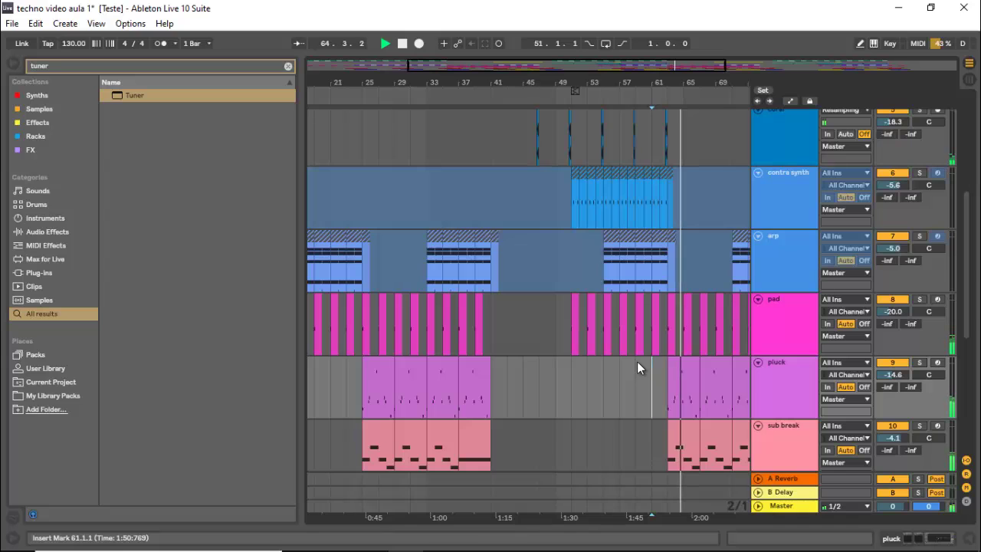
pyautogui.hotkey('ctrl', 'alt', 'l')
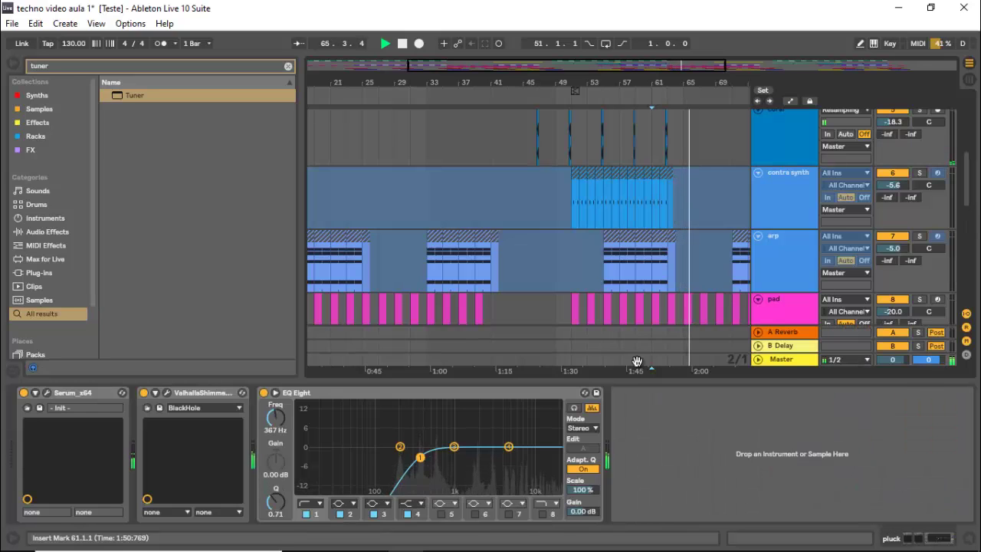
pyautogui.hotkey('ctrl', 'alt', 'l')
# Step: Look over the whole arrangement and play its ending from bar 101
pyautogui.moveTo(685, 69); pyautogui.dragTo(682, 66)
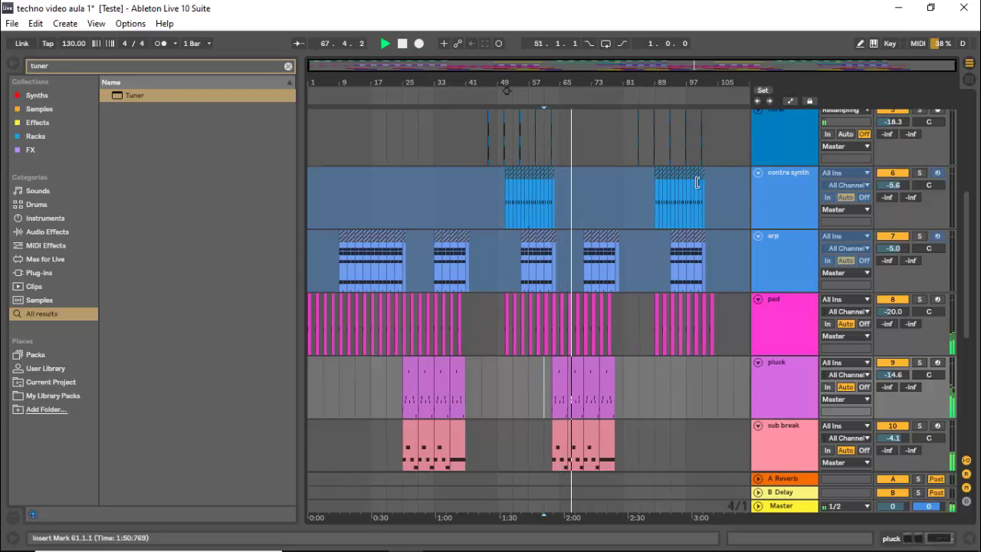
pyautogui.scroll(-5, 682, 180)
pyautogui.scroll(3, 671, 179)
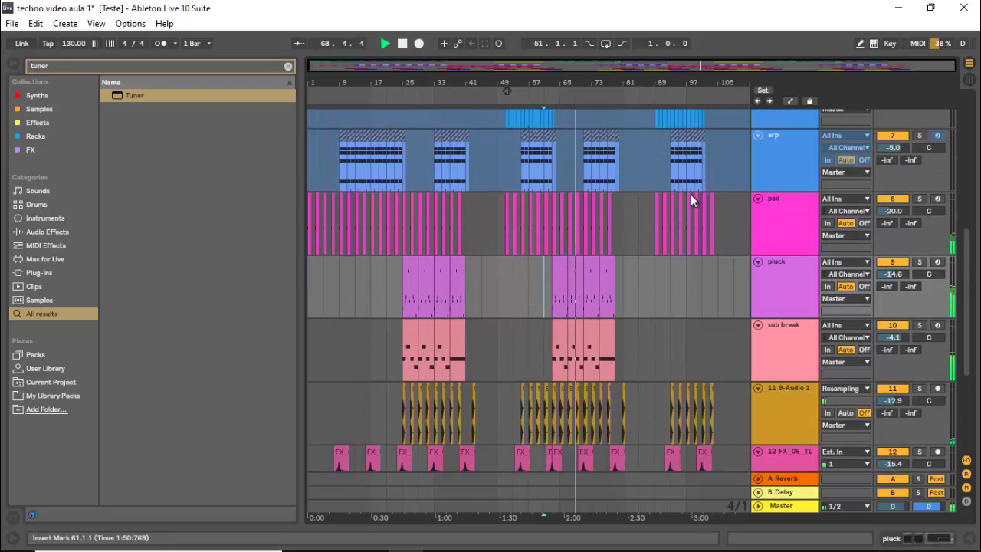
pyautogui.click(703, 266)
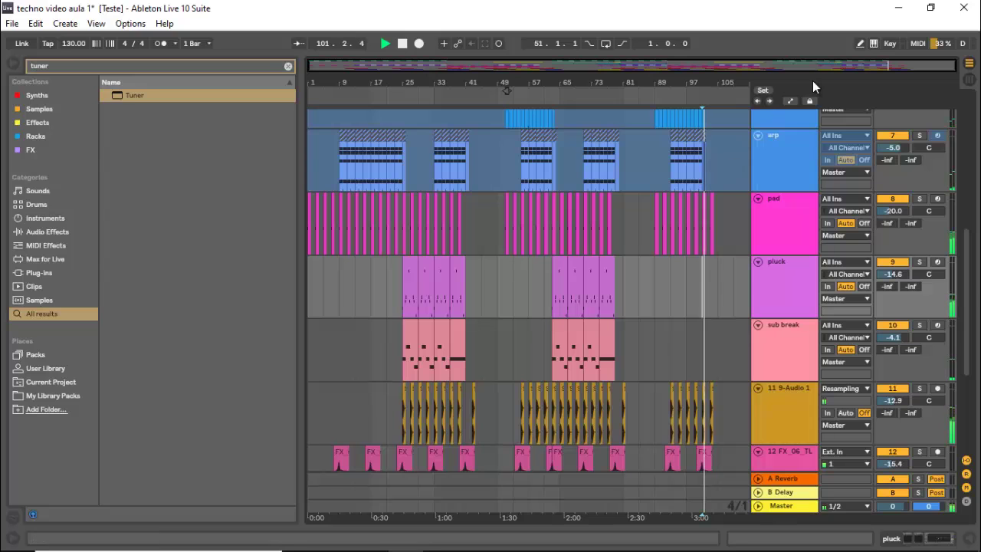
pyautogui.moveTo(815, 66); pyautogui.dragTo(826, 81)
pyautogui.press('space')
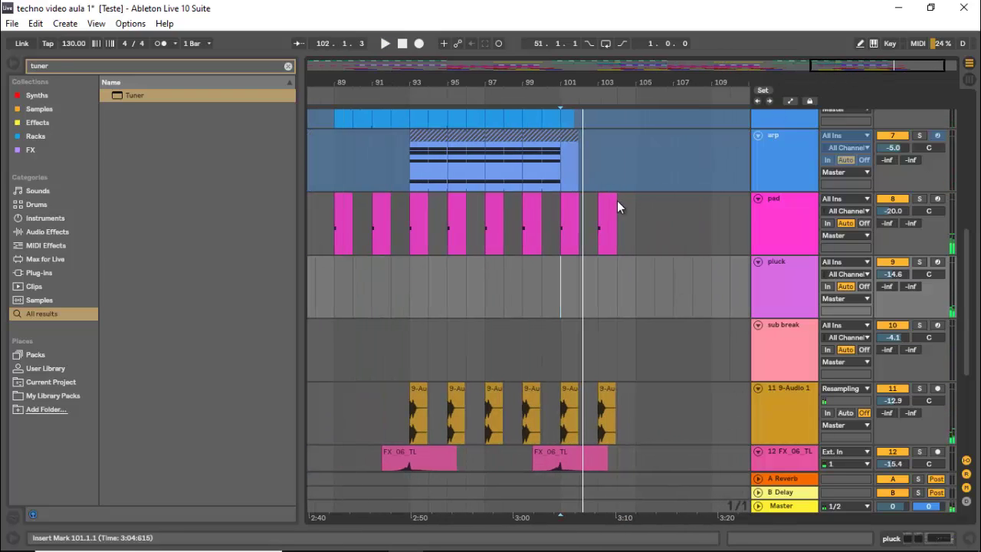
# Step: Delete the last pad clip and the last 9-Audio clip at bar 103
pyautogui.click(613, 200)
pyautogui.scroll(-5, 605, 211)
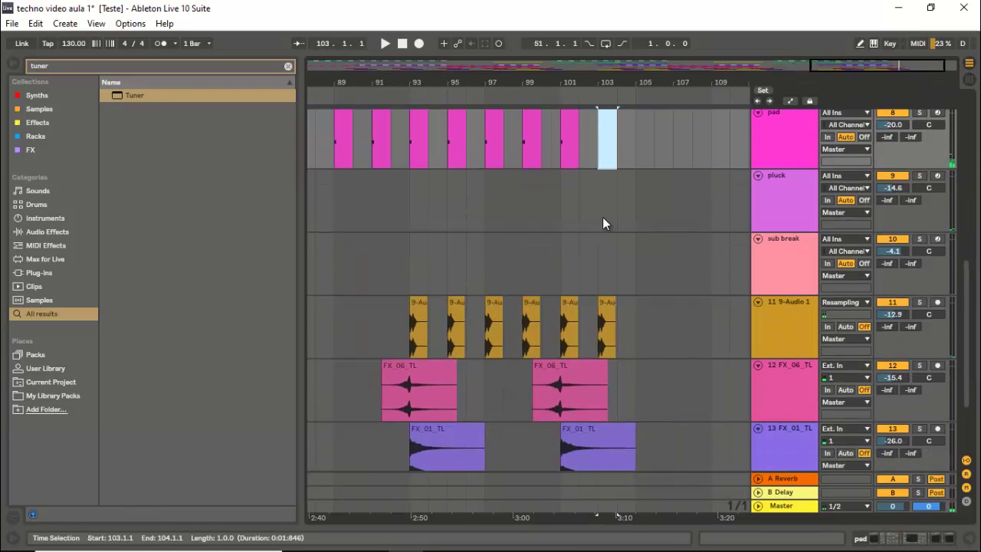
pyautogui.click(603, 235)
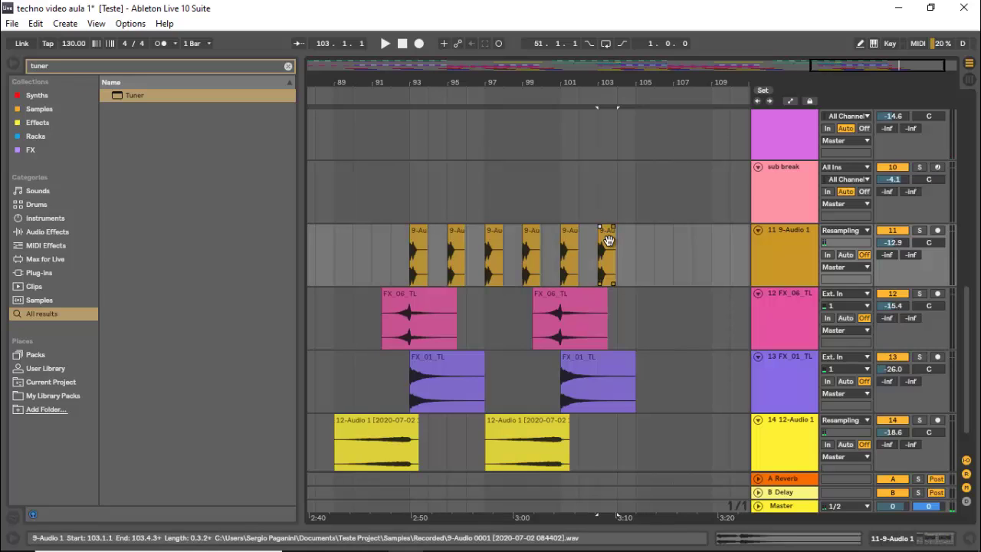
pyautogui.click(606, 232)
pyautogui.press('Delete')
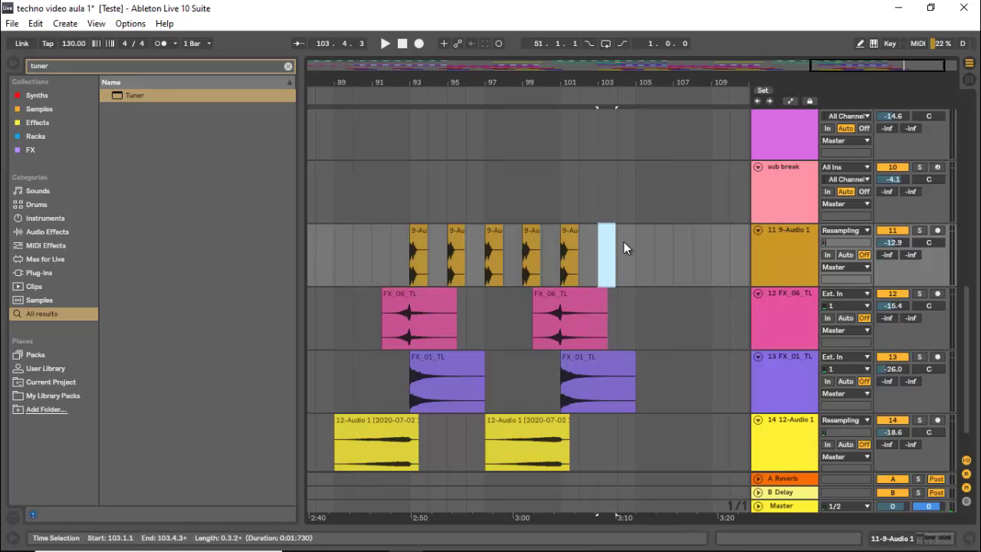
# Step: Play the ending from bar 100, stop playback and return the insert marker to bar 1
pyautogui.click(538, 329)
pyautogui.press('space')
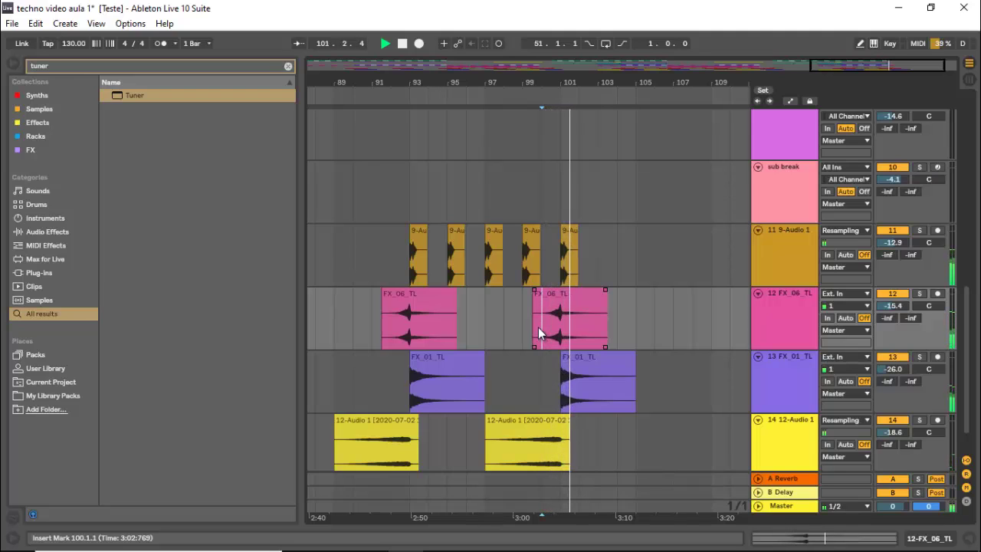
pyautogui.moveTo(827, 67); pyautogui.dragTo(827, 66)
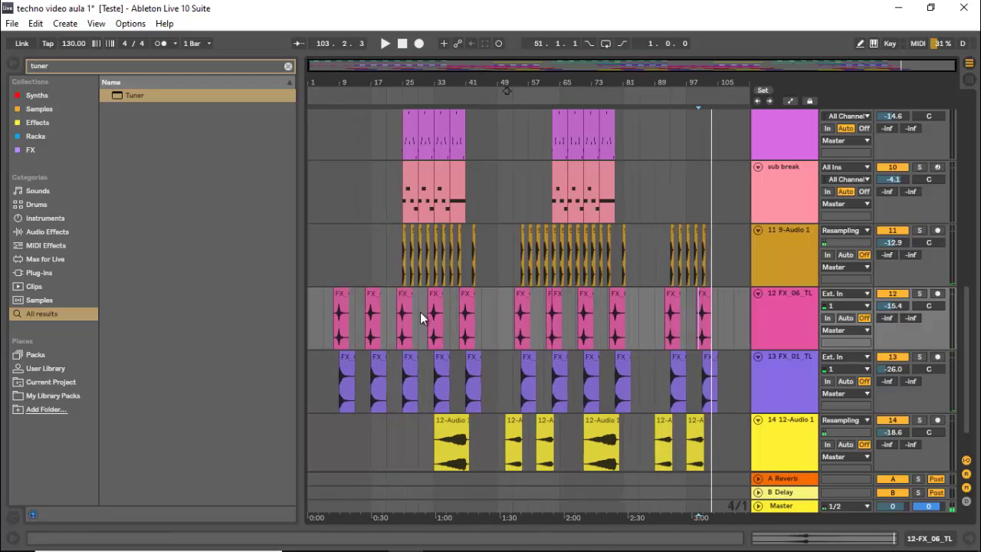
pyautogui.scroll(3, 421, 309)
pyautogui.press('space')
pyautogui.scroll(5, 420, 308)
pyautogui.click(319, 265)
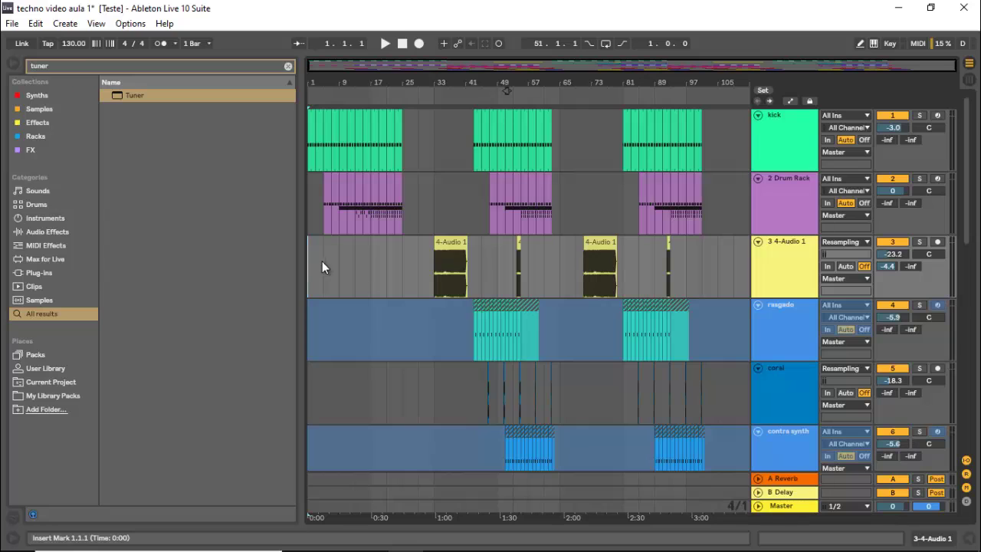
# Step: Fold the rasgado, coral, contra synth, arp, pad and pluck tracks
pyautogui.click(759, 305)
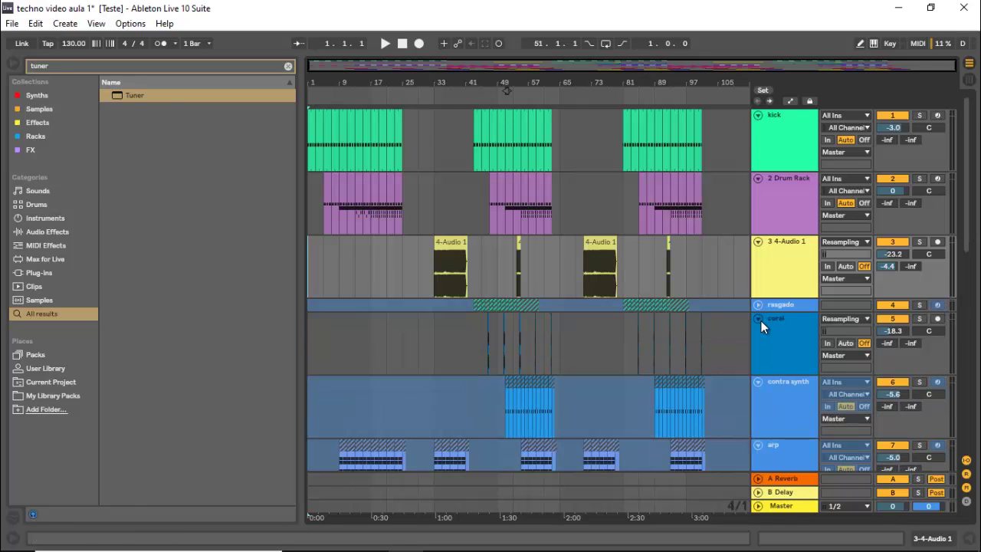
pyautogui.click(761, 320)
pyautogui.click(764, 330)
pyautogui.click(759, 331)
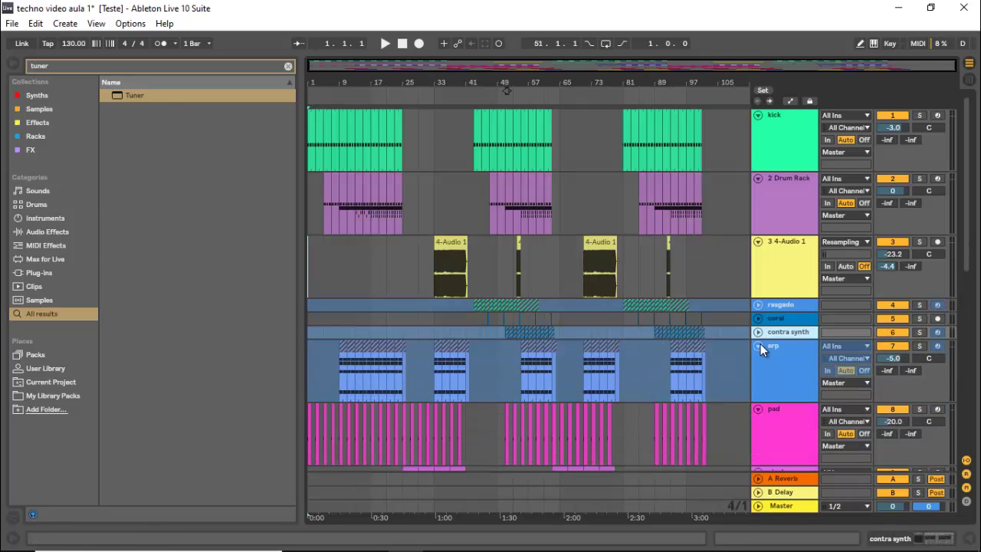
pyautogui.click(759, 346)
pyautogui.click(757, 359)
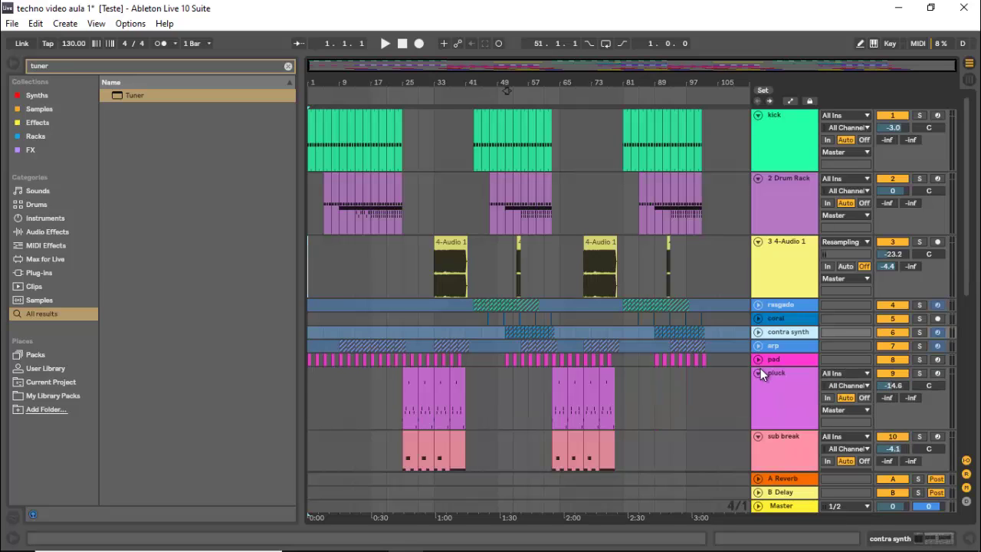
pyautogui.click(761, 373)
# Step: Fold the sub break, 9-Audio 1, FX_06_TL, FX_01_TL and 12-Audio 1 tracks
pyautogui.scroll(-3, 754, 341)
pyautogui.click(757, 300)
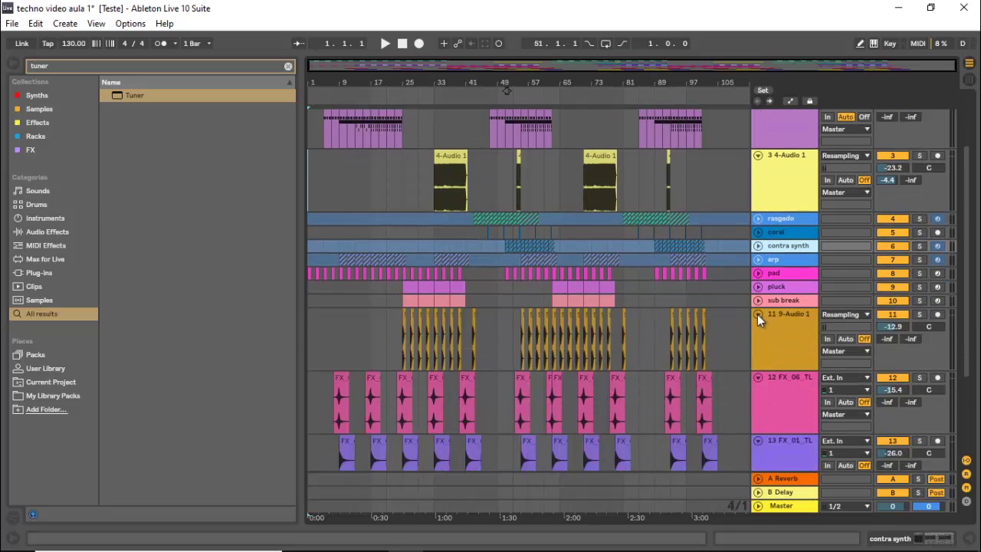
pyautogui.click(757, 317)
pyautogui.click(758, 327)
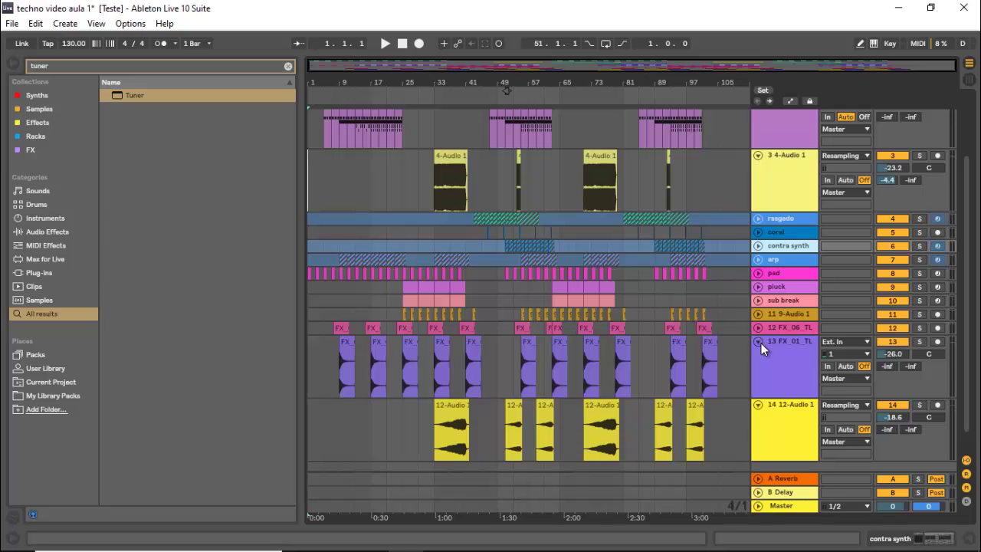
pyautogui.click(760, 342)
pyautogui.click(759, 356)
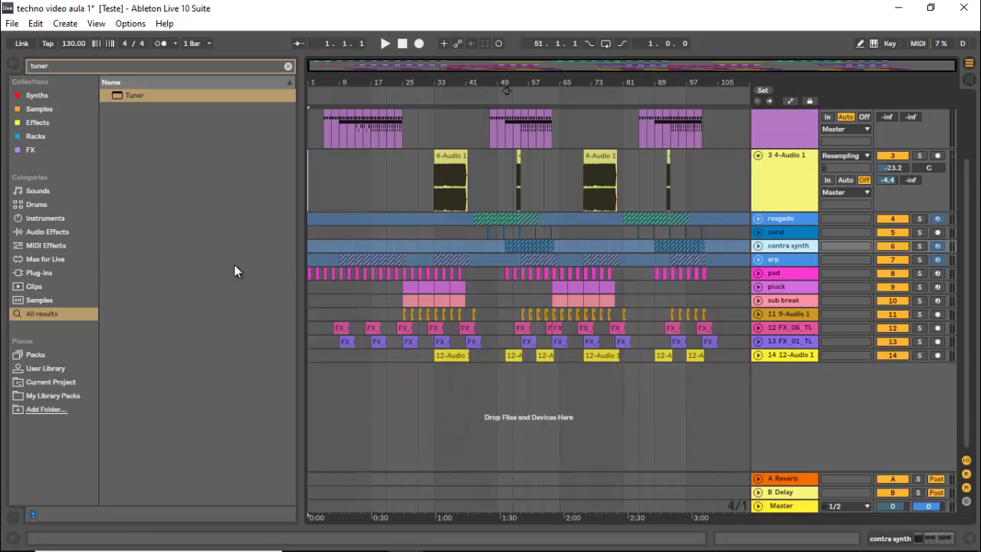
# Step: Fold the 4-Audio 1, Drum Rack and kick tracks and play the whole arrangement from bar 1
pyautogui.click(762, 166)
pyautogui.click(757, 154)
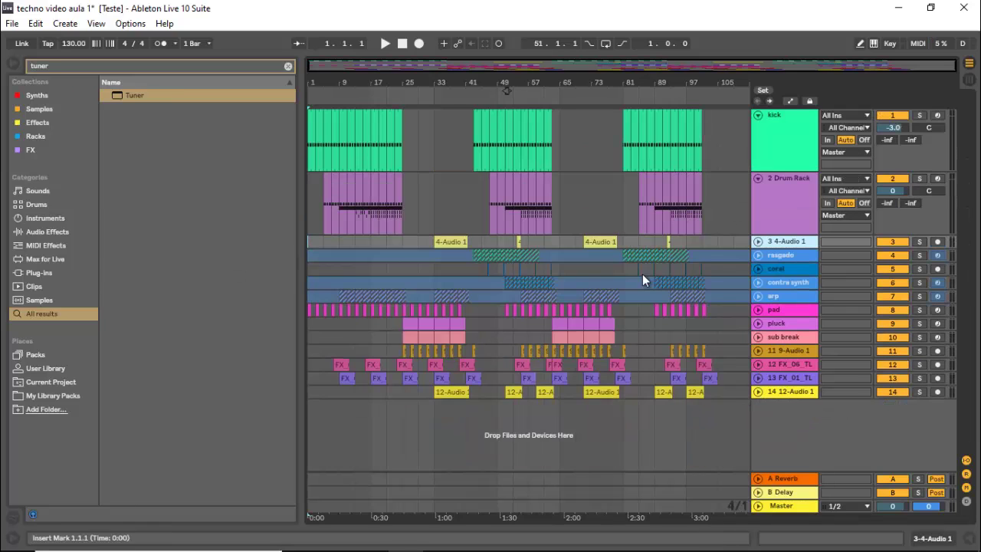
pyautogui.click(758, 177)
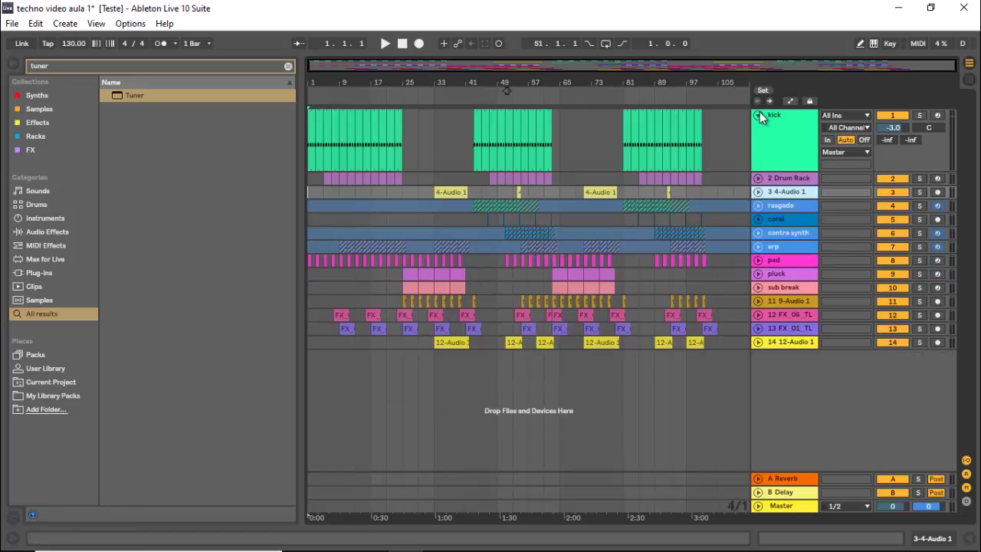
pyautogui.click(758, 114)
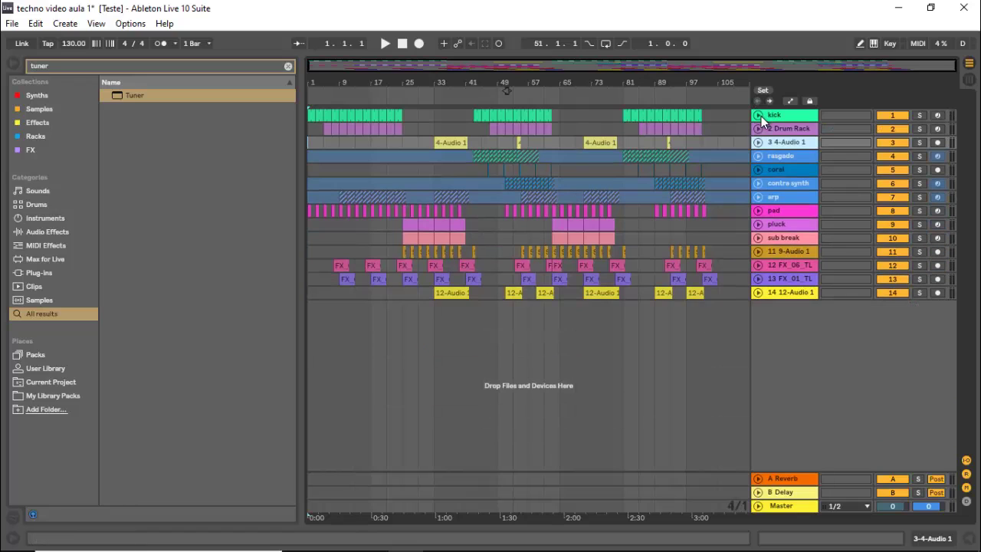
pyautogui.click(311, 292)
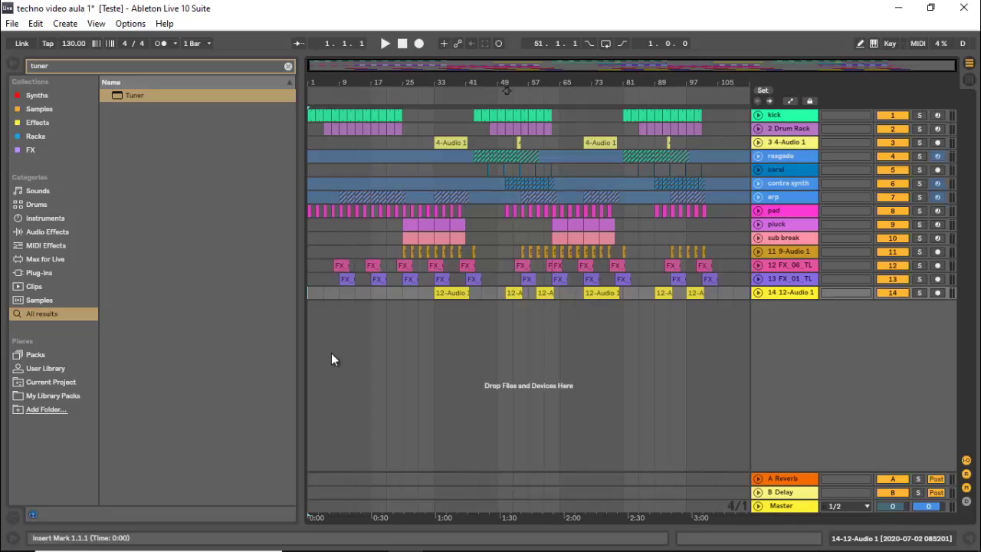
pyautogui.press('space')
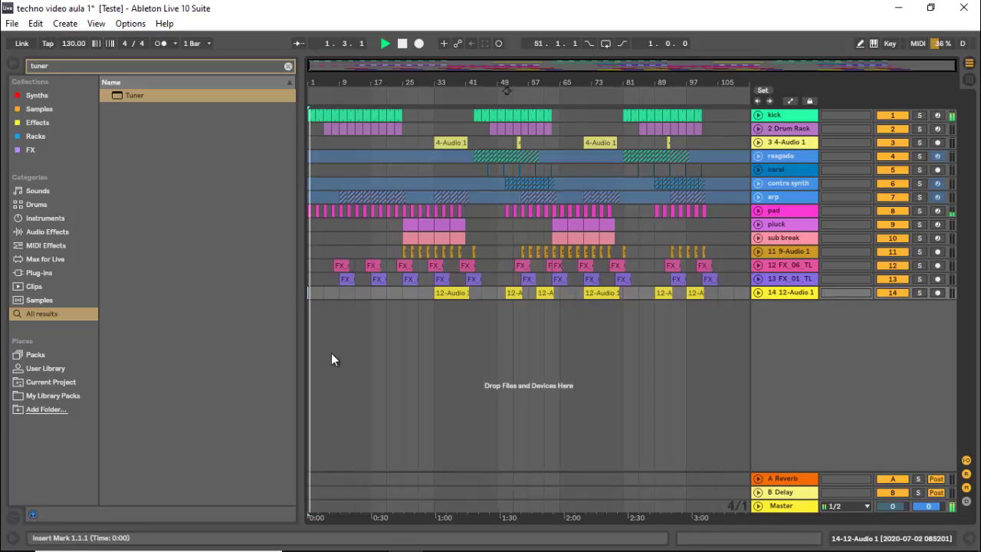